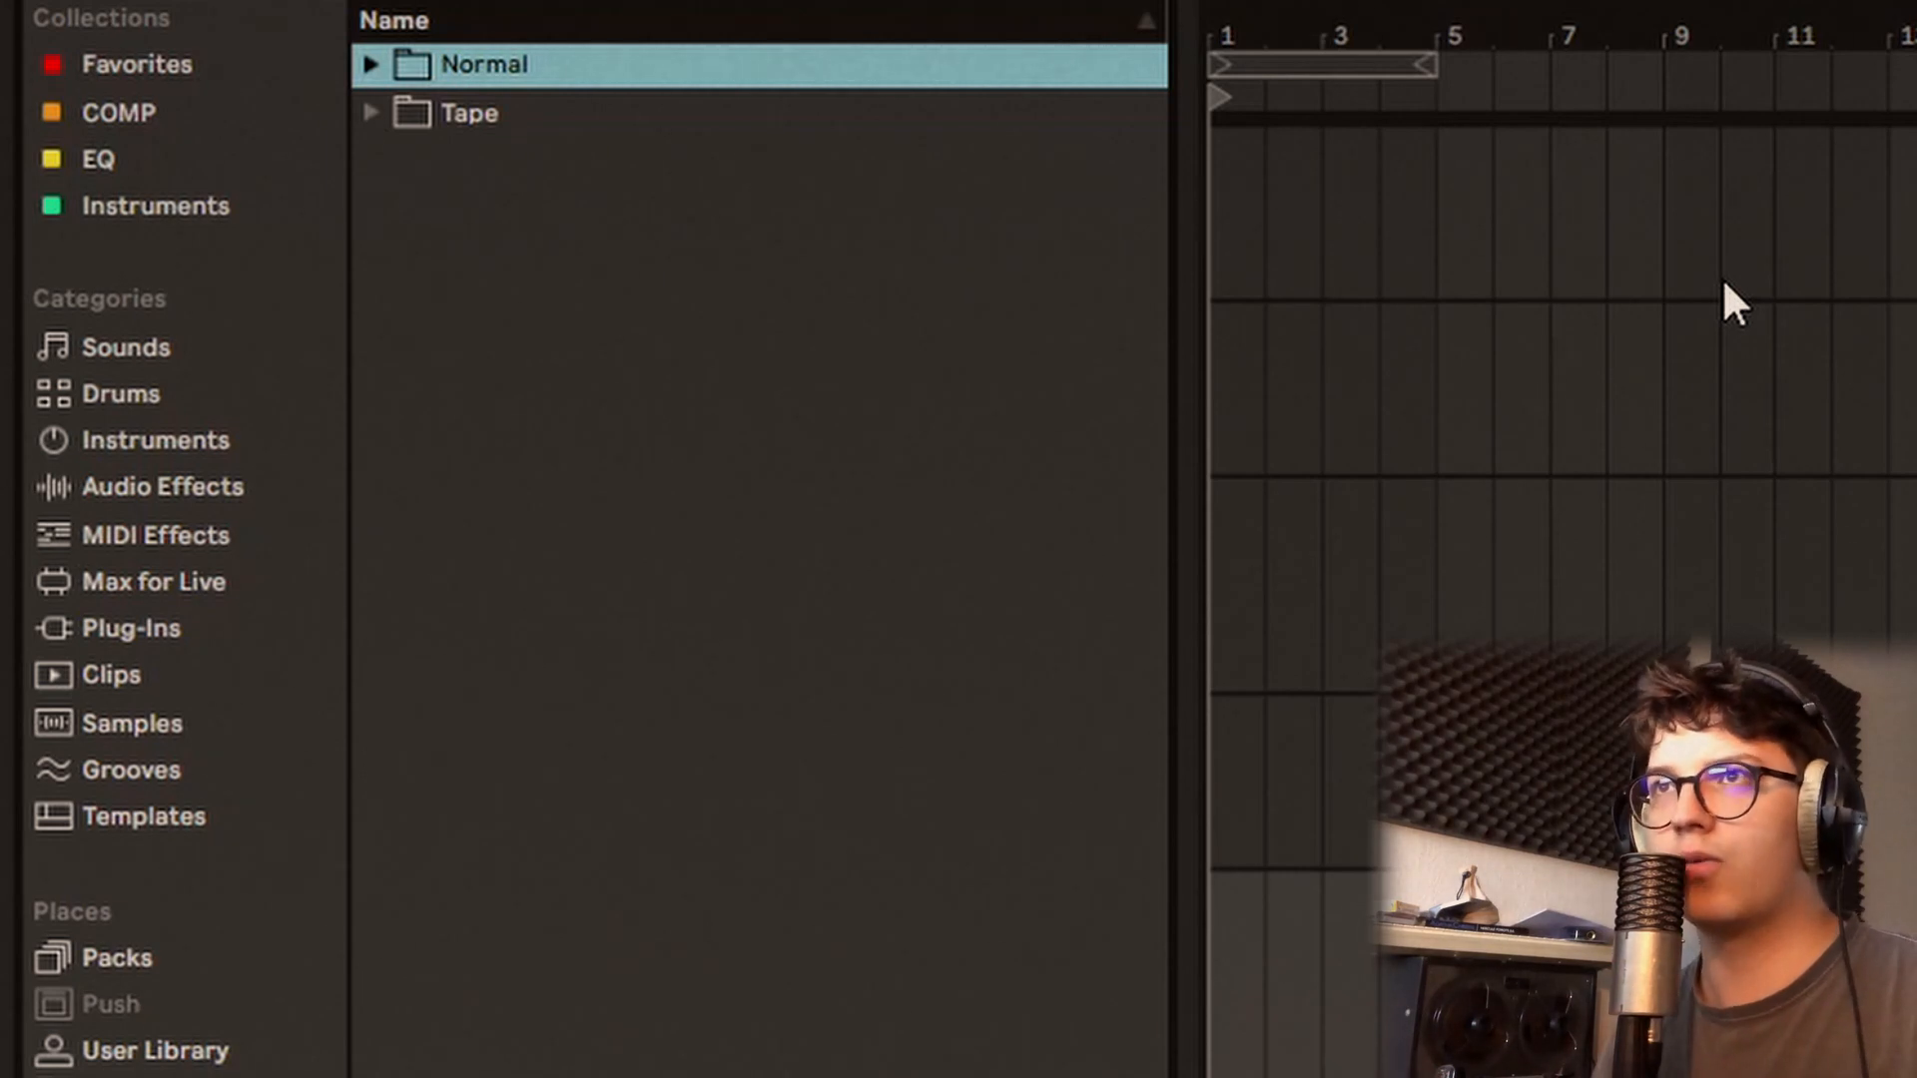
Step: Expand the Normal folder and audition the samples in its Foley folder, from Cereal.wav to Tape machine play.wav
left_click(665, 70)
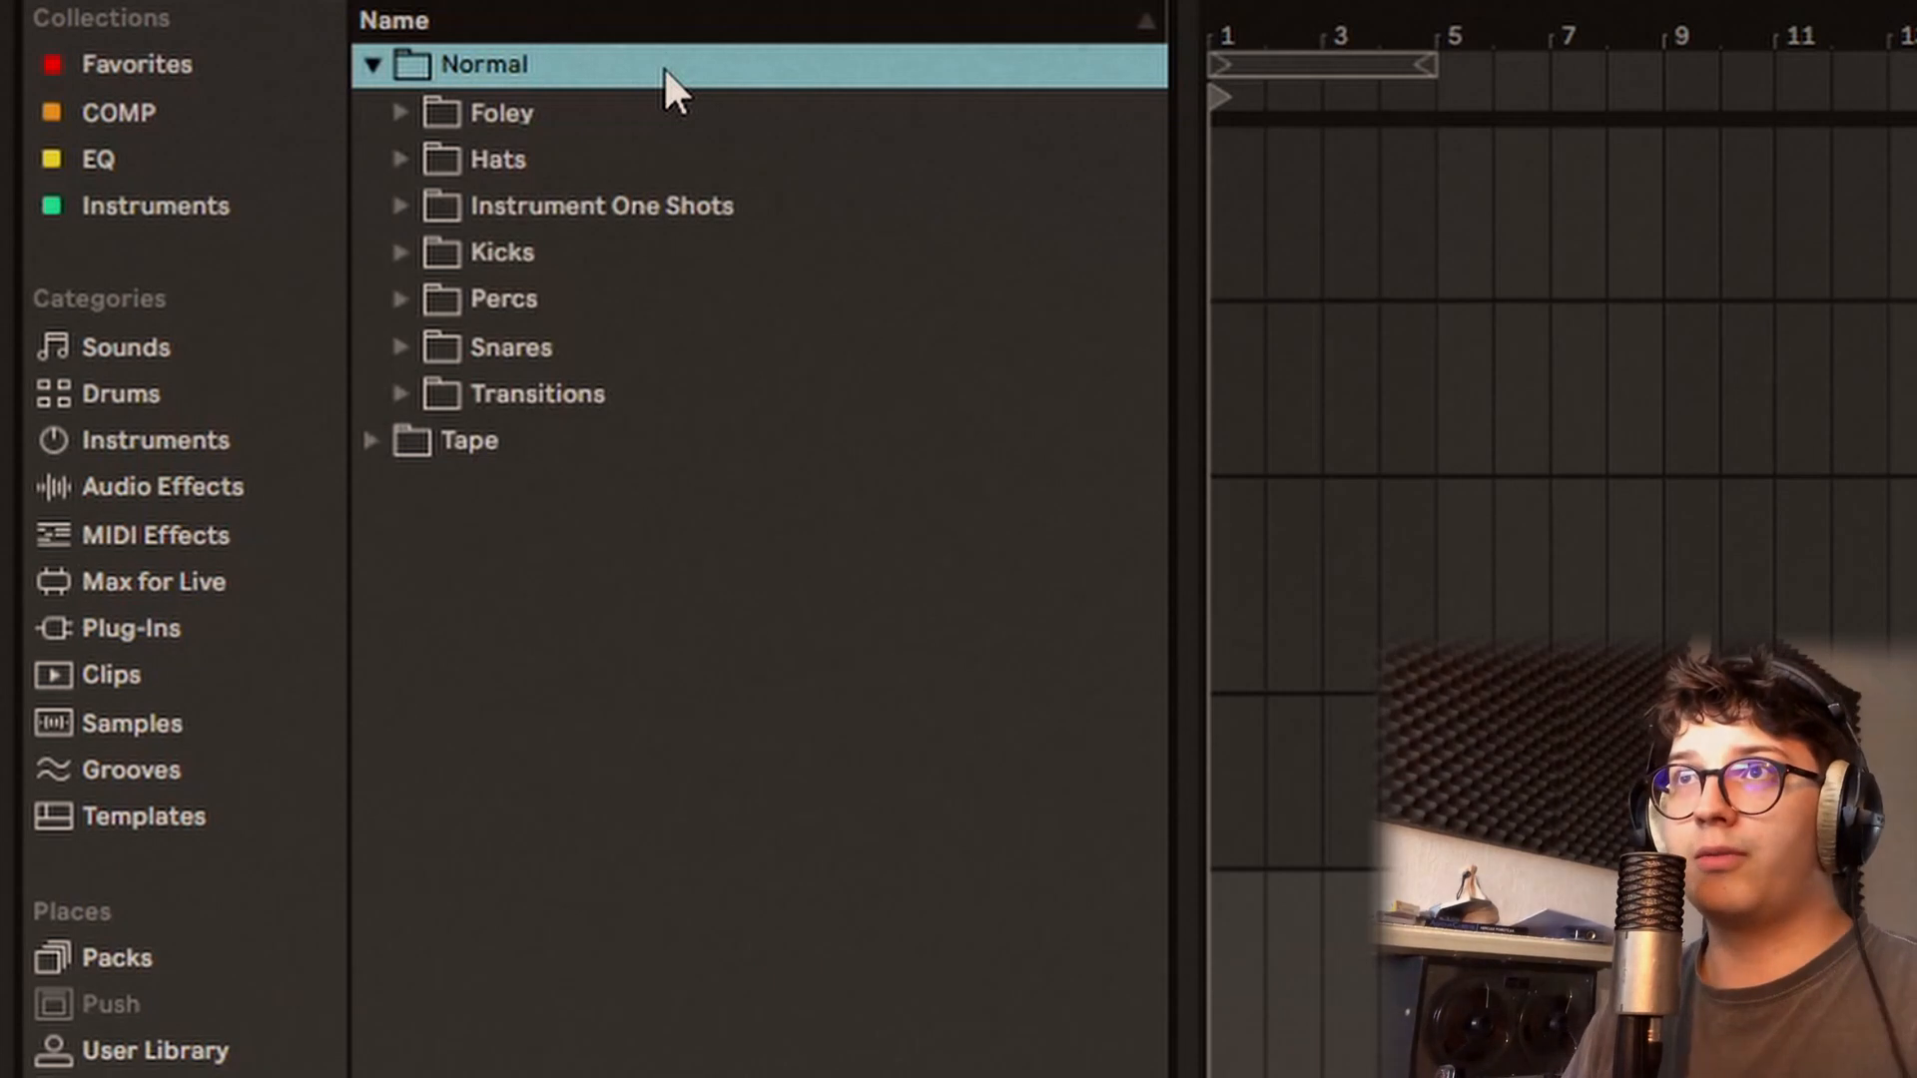
key("Down")
key("Right")
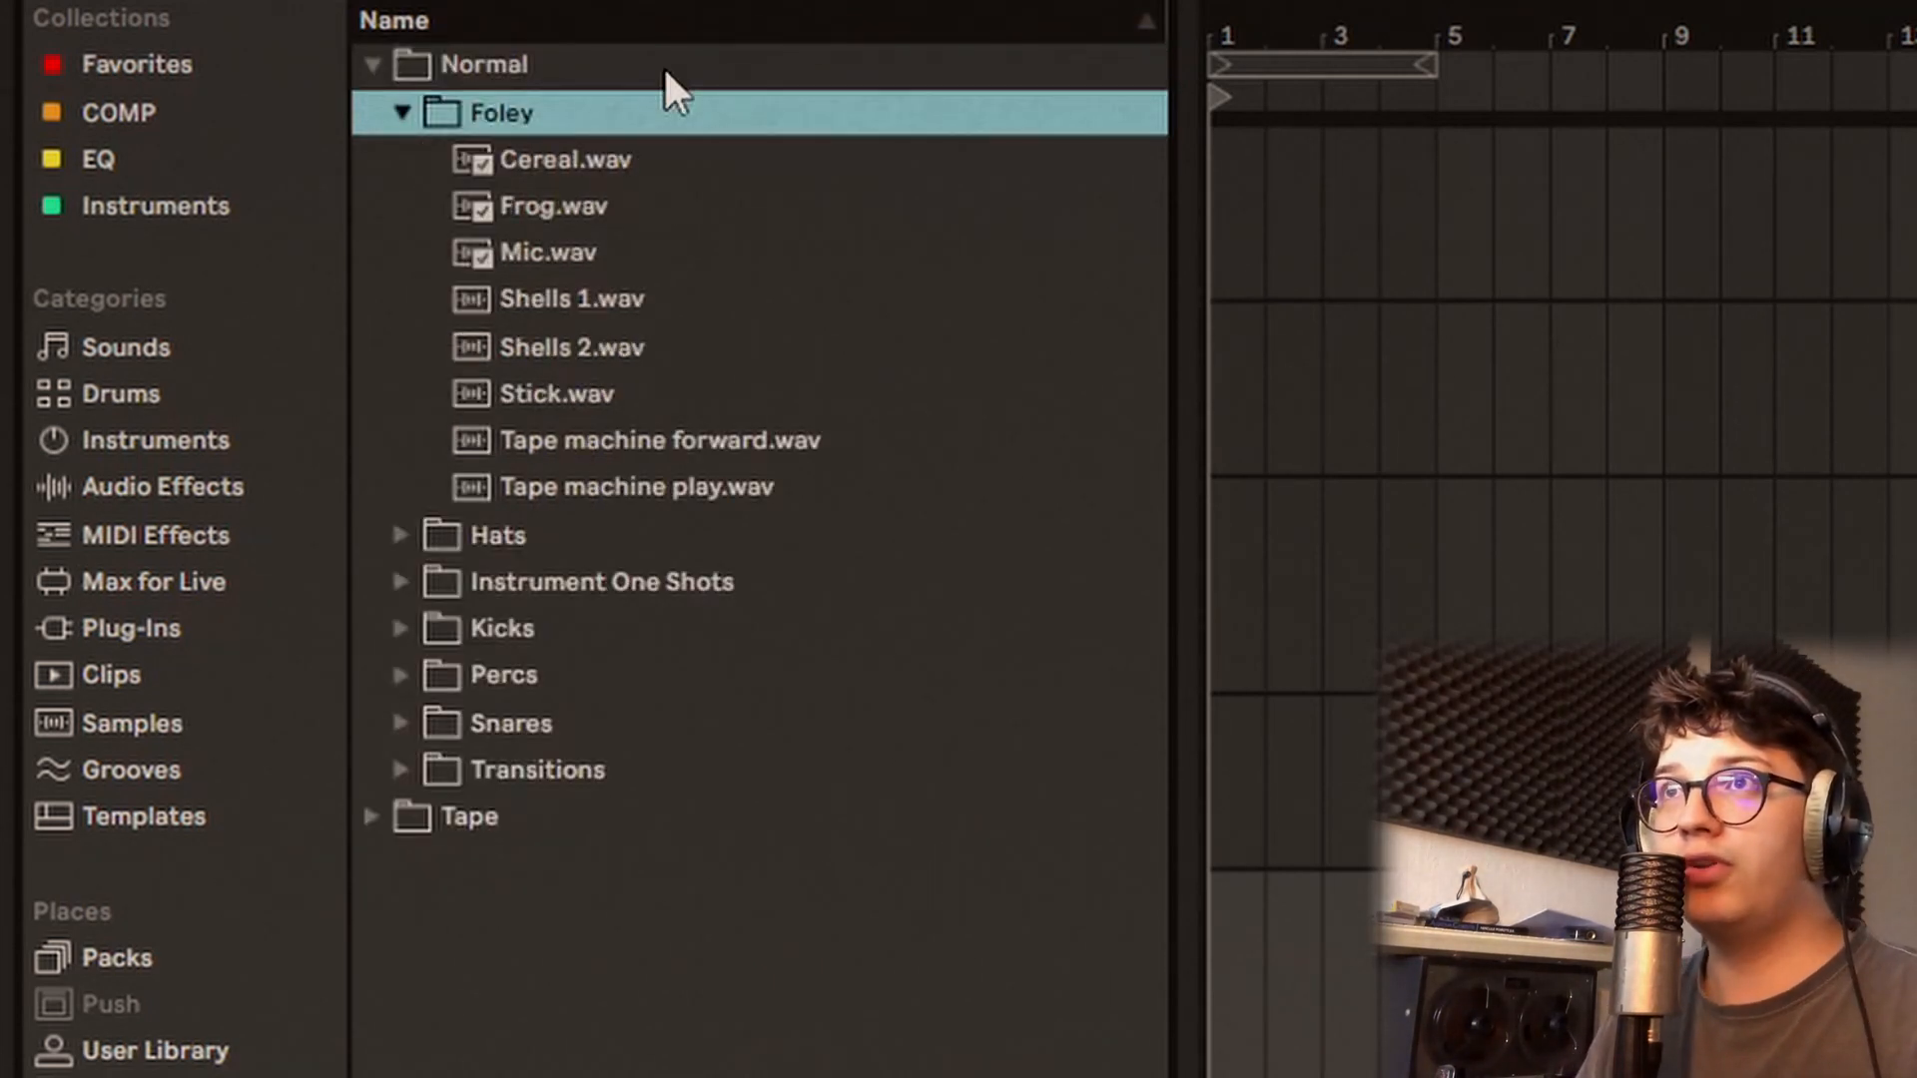
key("Down")
key("Down")
key("Down")
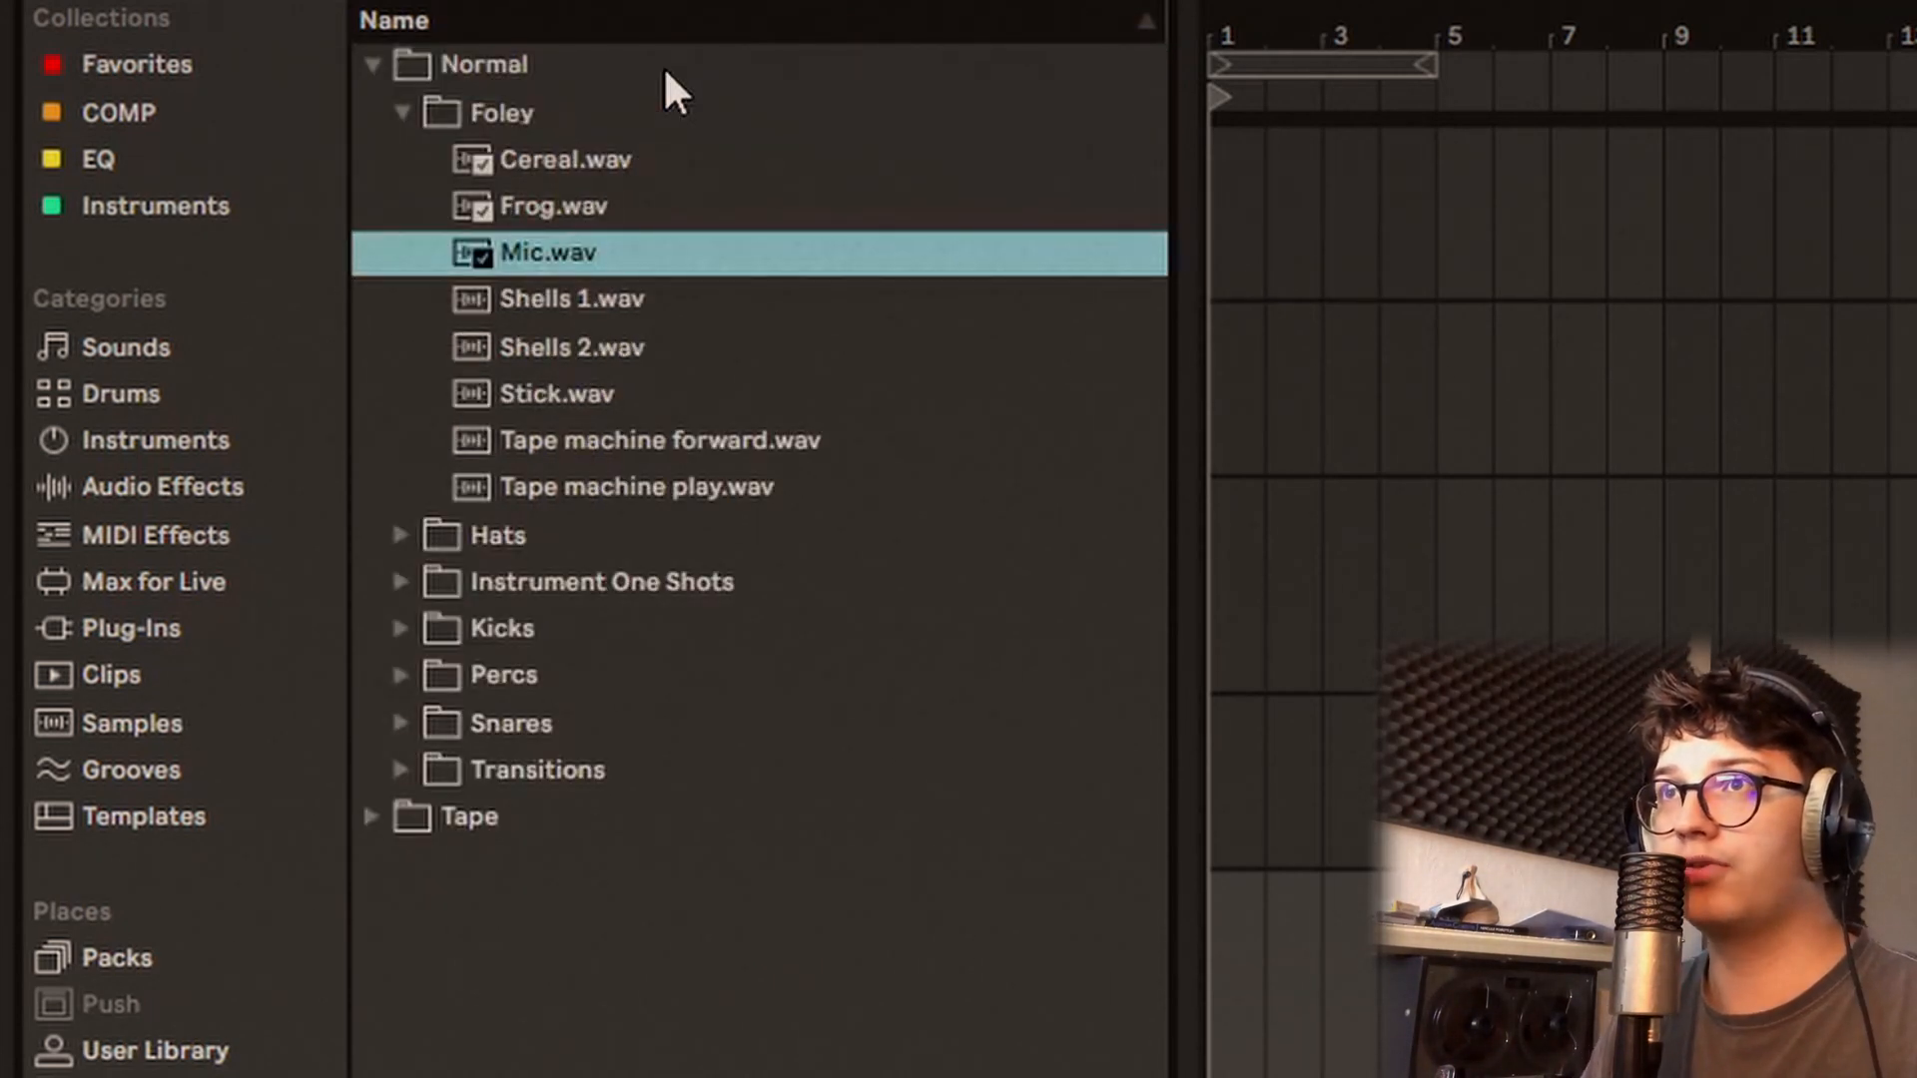
key("Down")
key("Down")
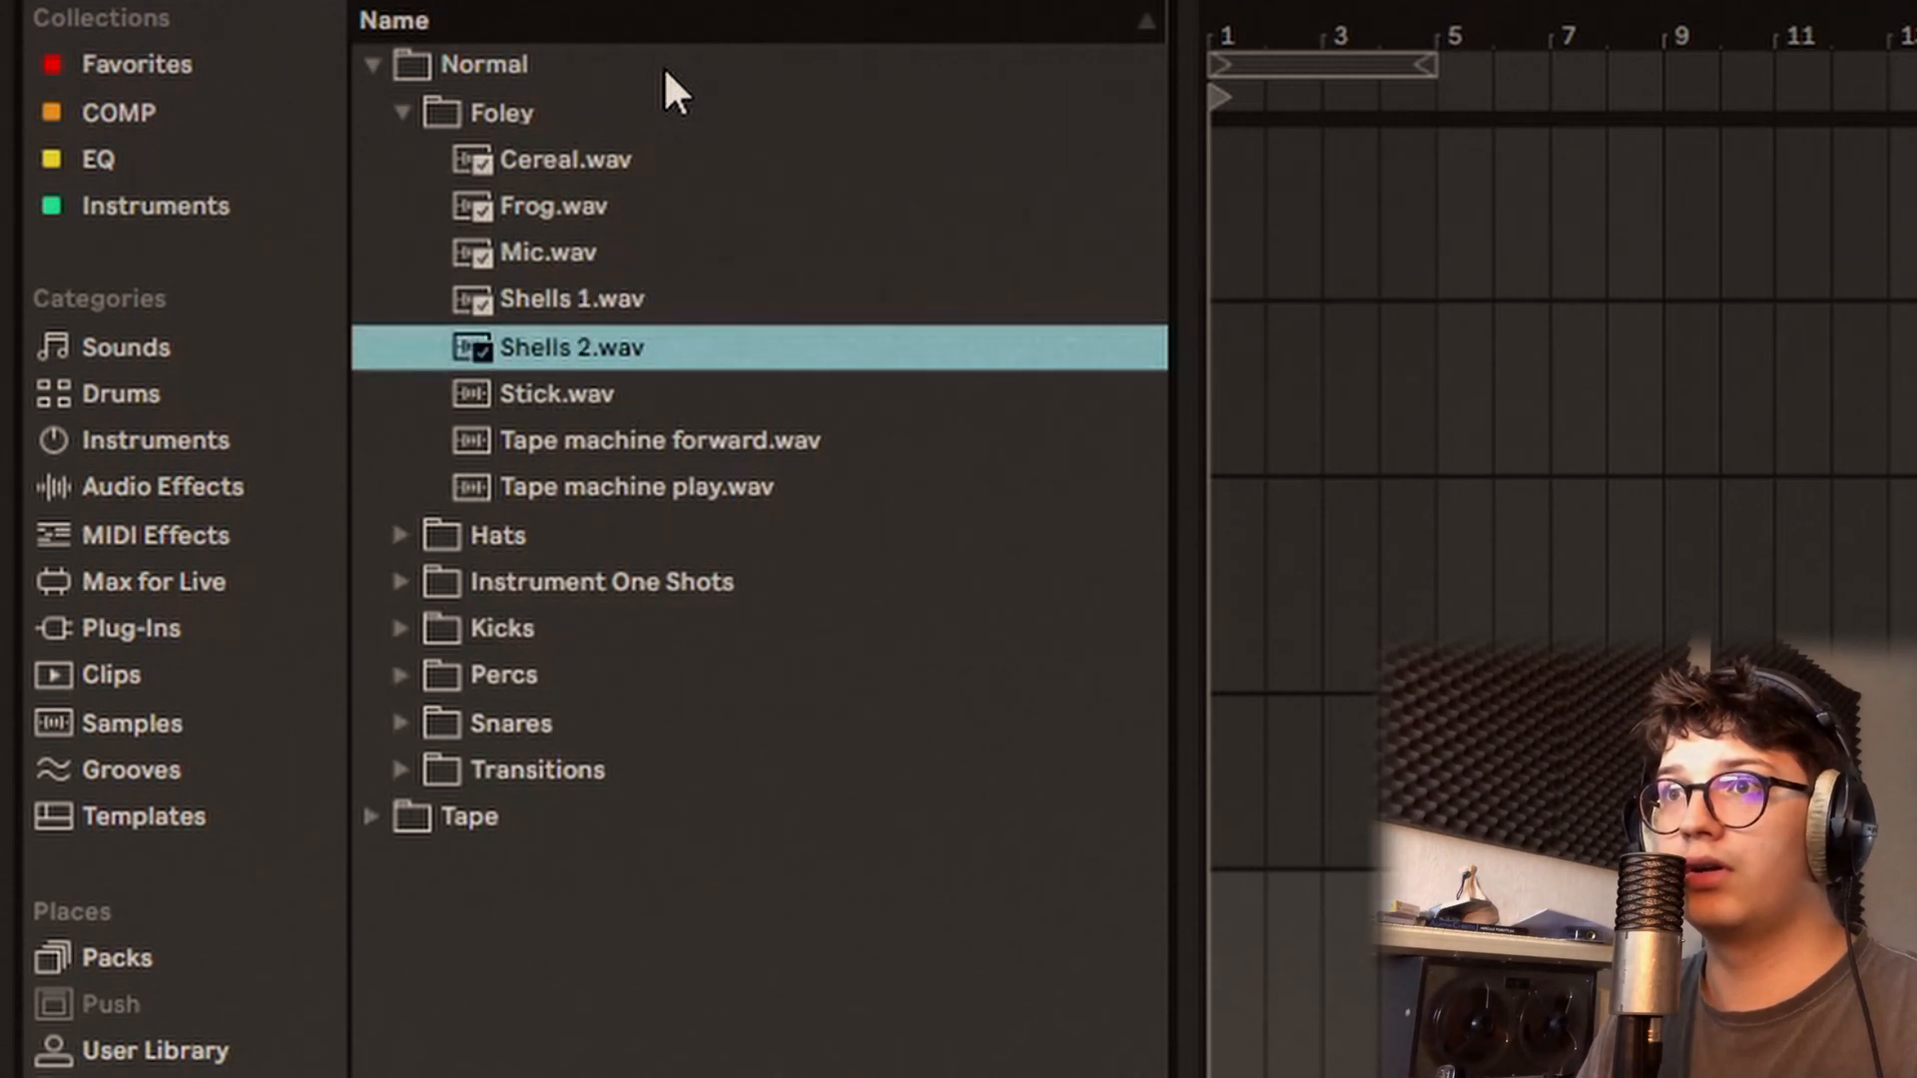
key("Down")
key("Down")
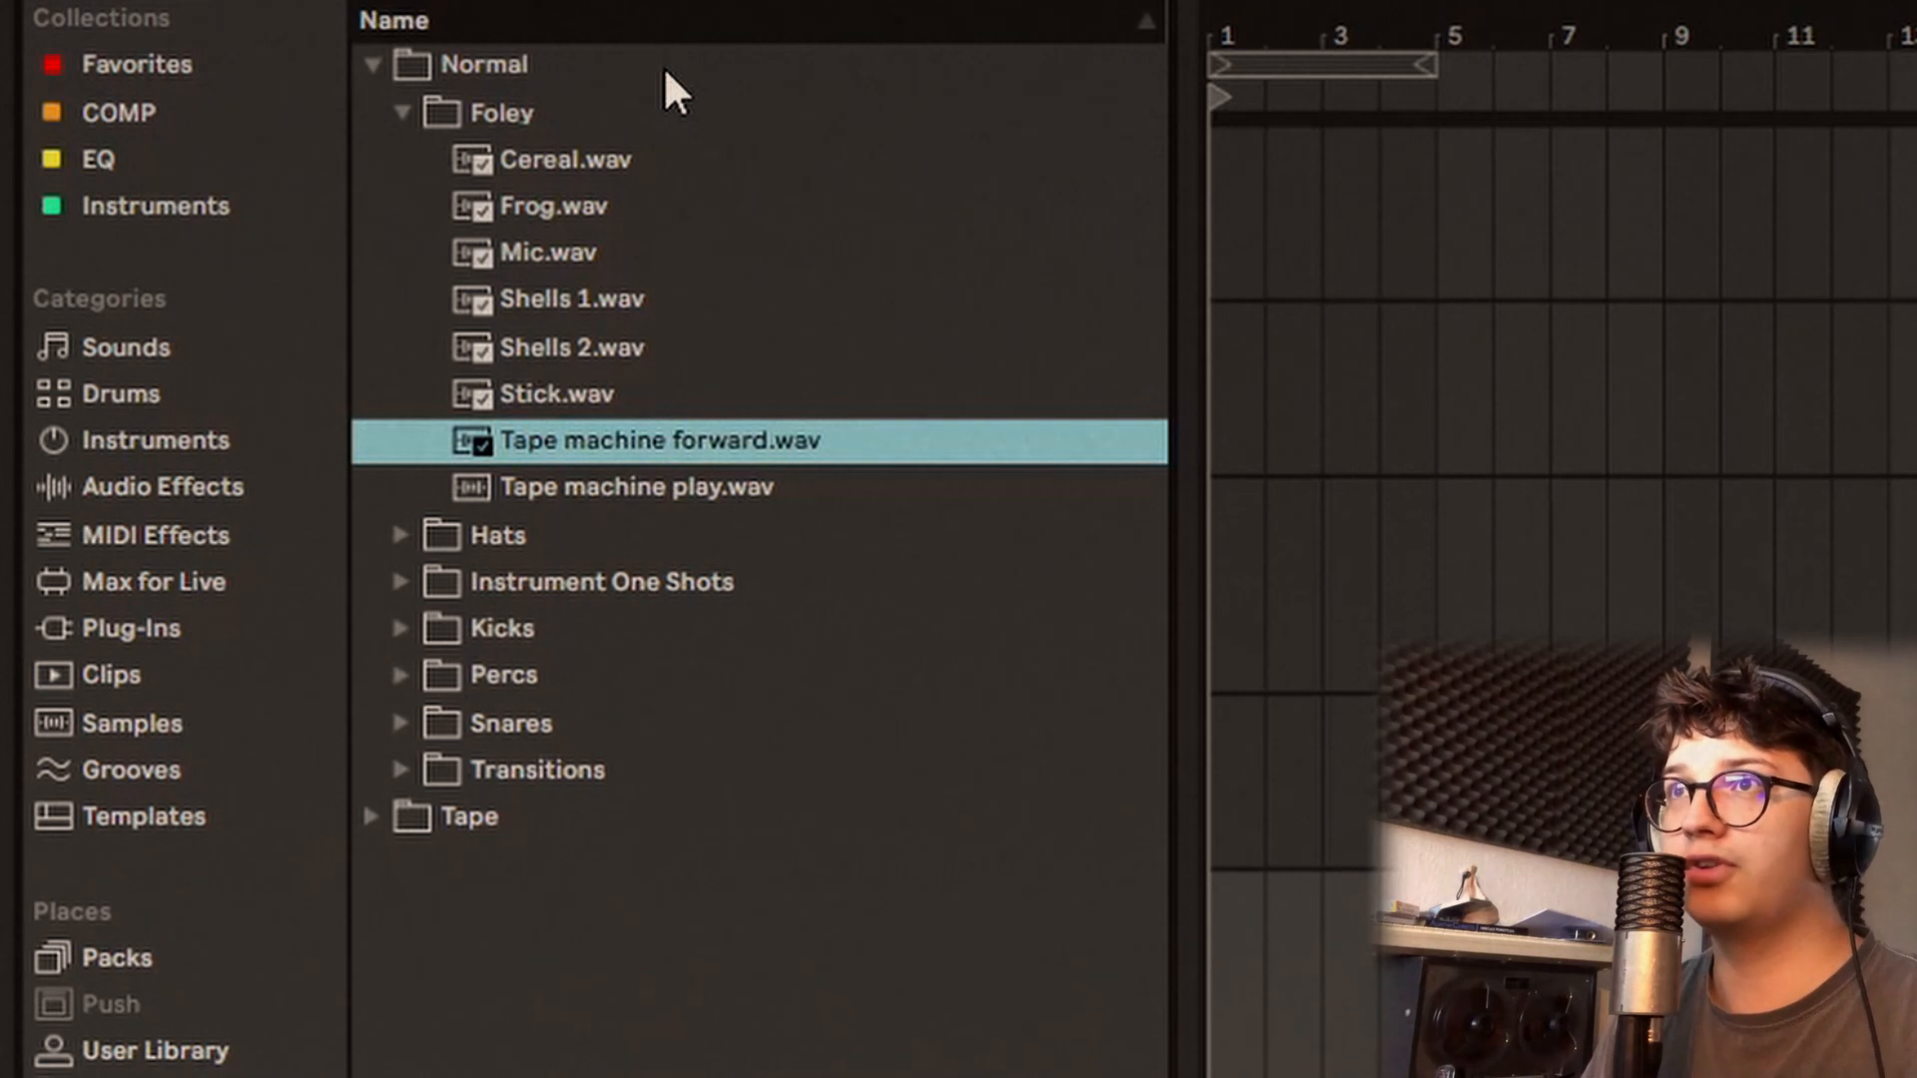
key("Down")
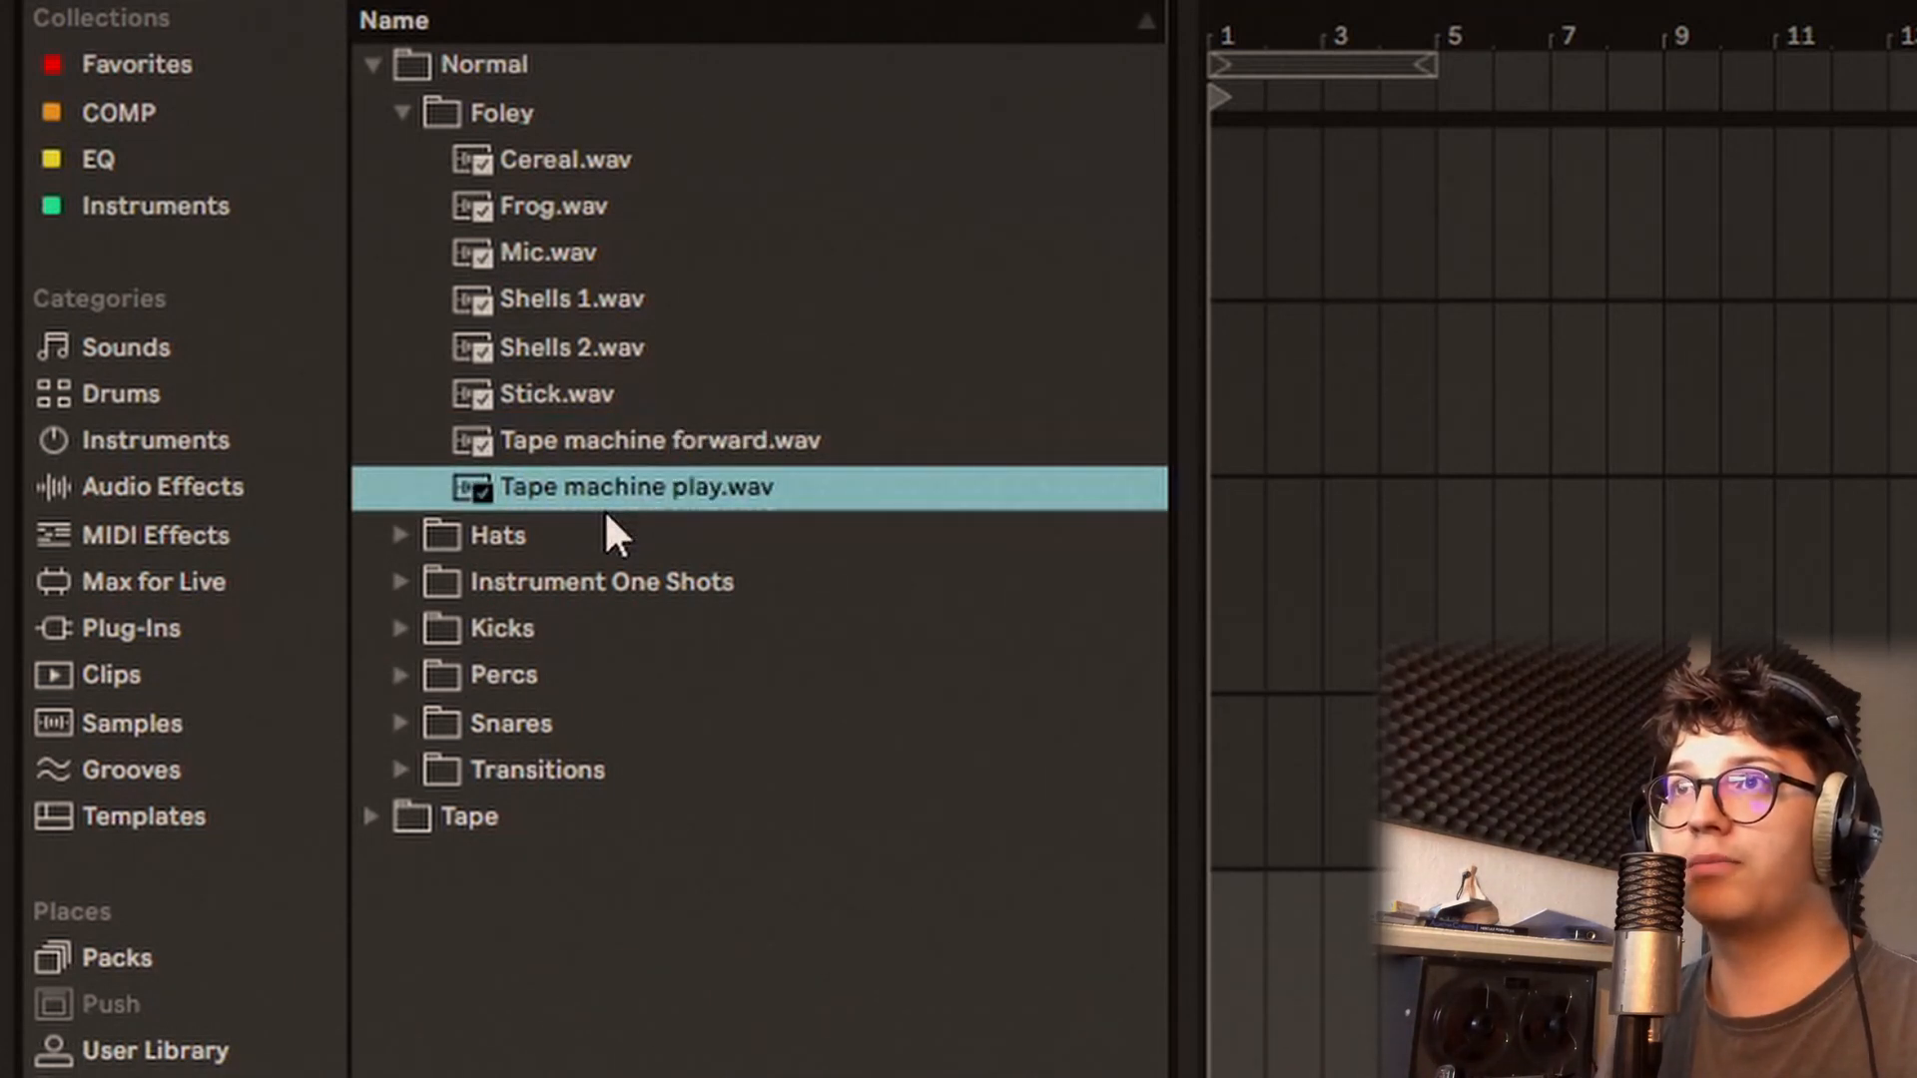
Step: Audition the hi-hat one-shots in the Hats folder, from Hihat 1.wav to Hihat 7.wav
key("Down")
key("Right")
key("Down")
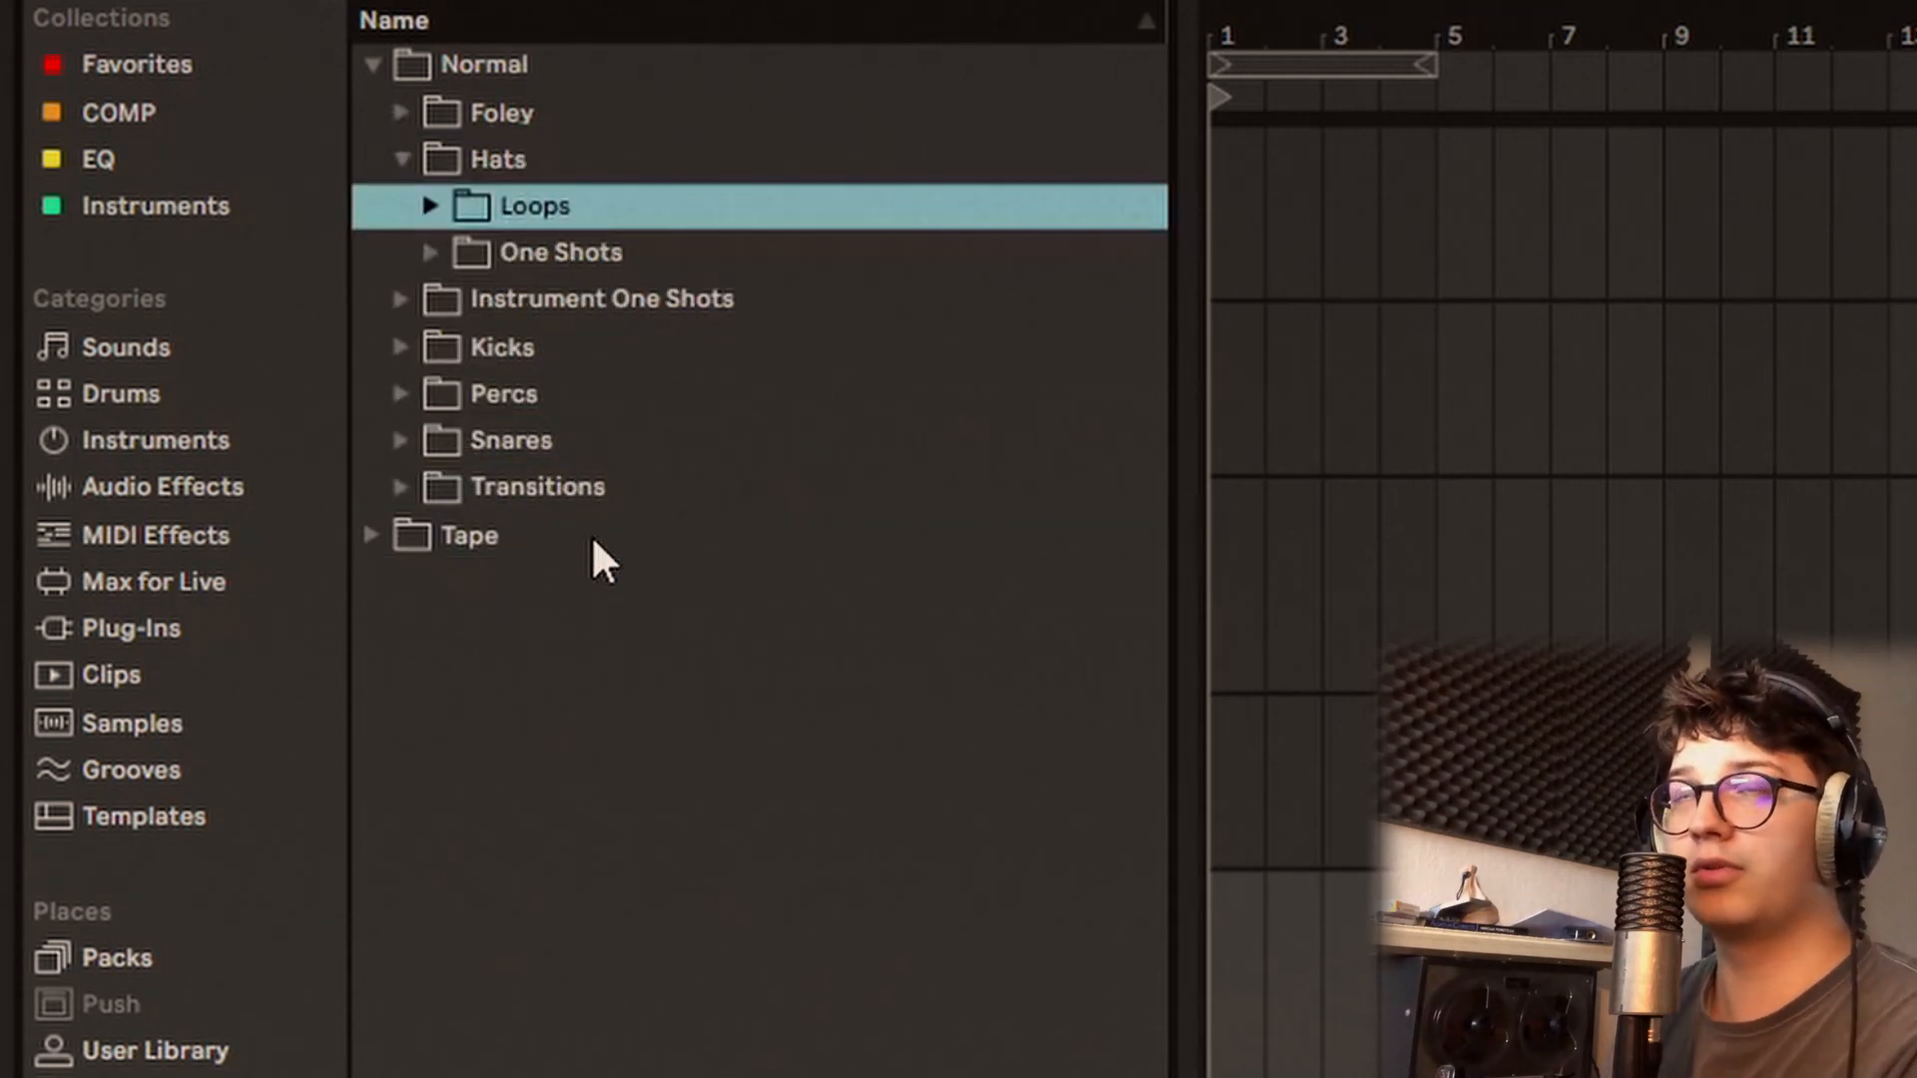
key("Down")
key("Right")
key("Down")
key("Down")
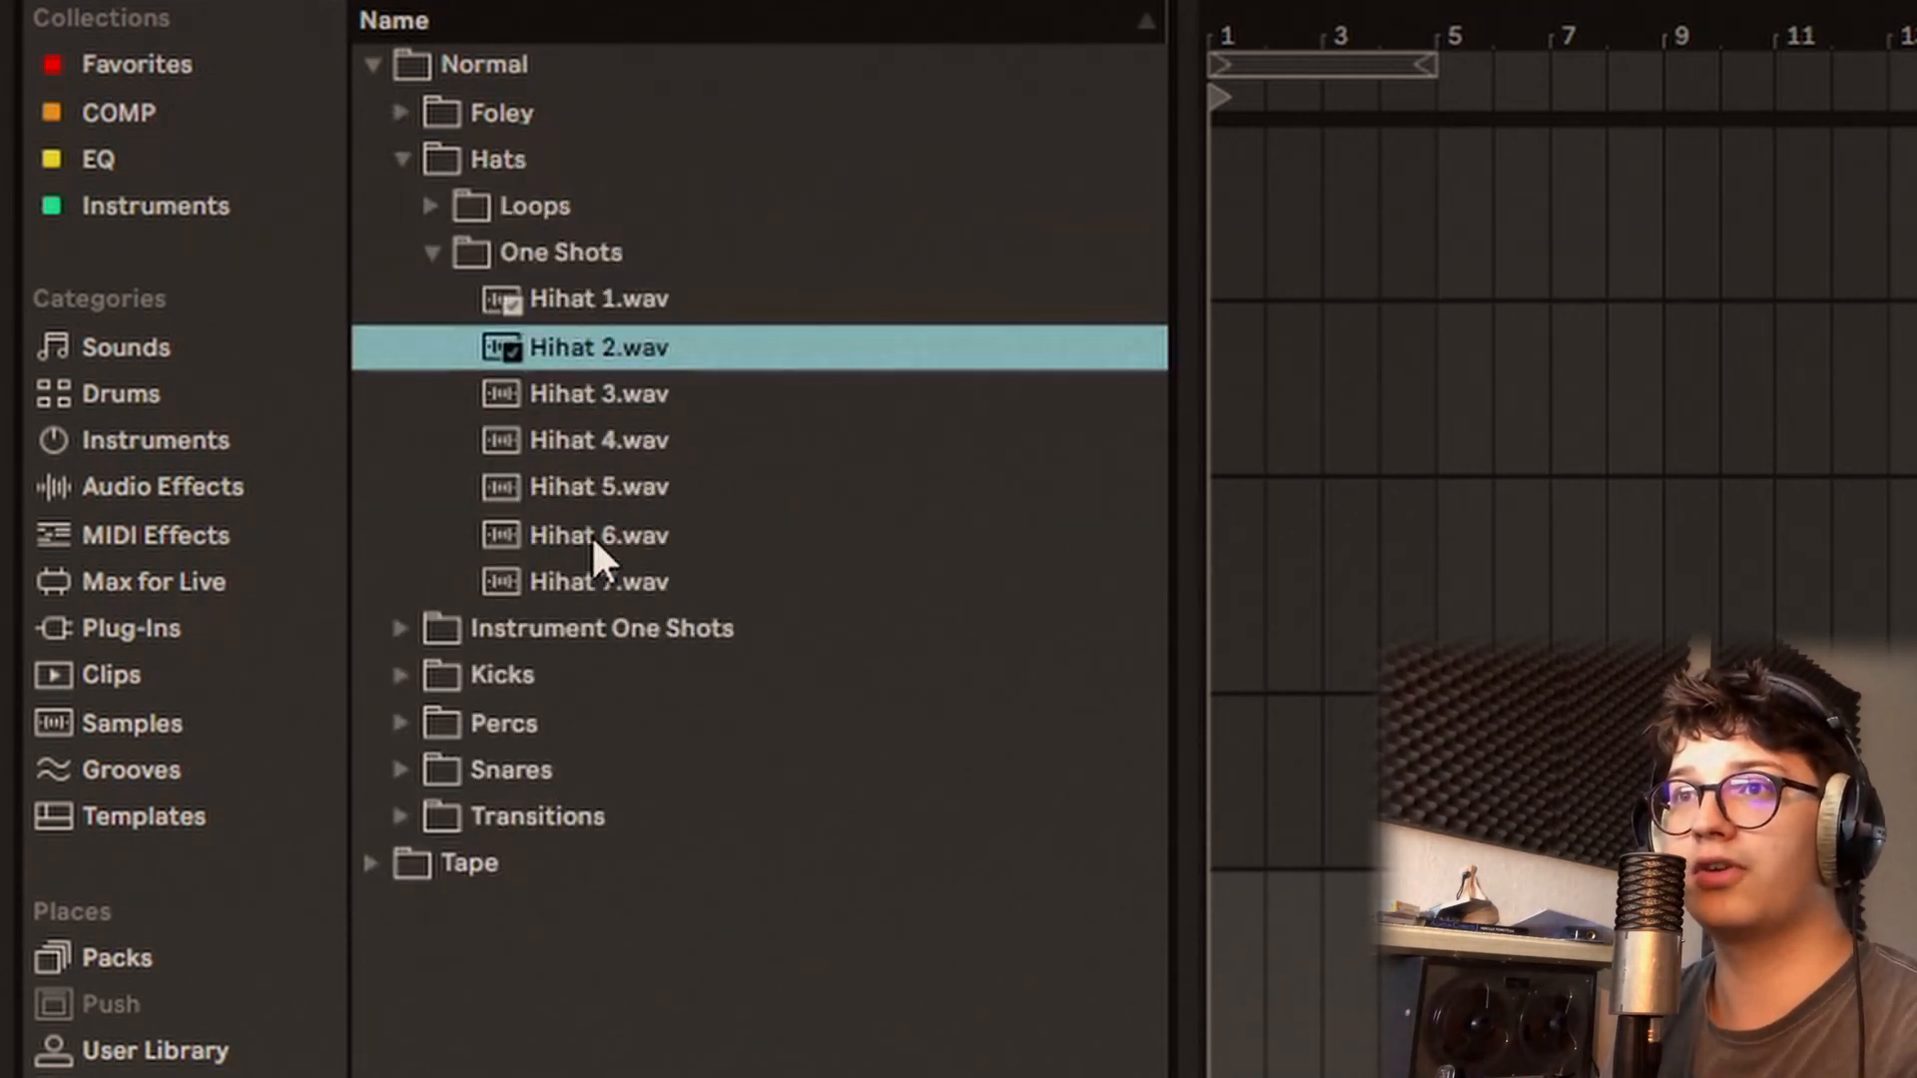
key("Down")
key("Down")
key("Down")
key("Down")
key("Down")
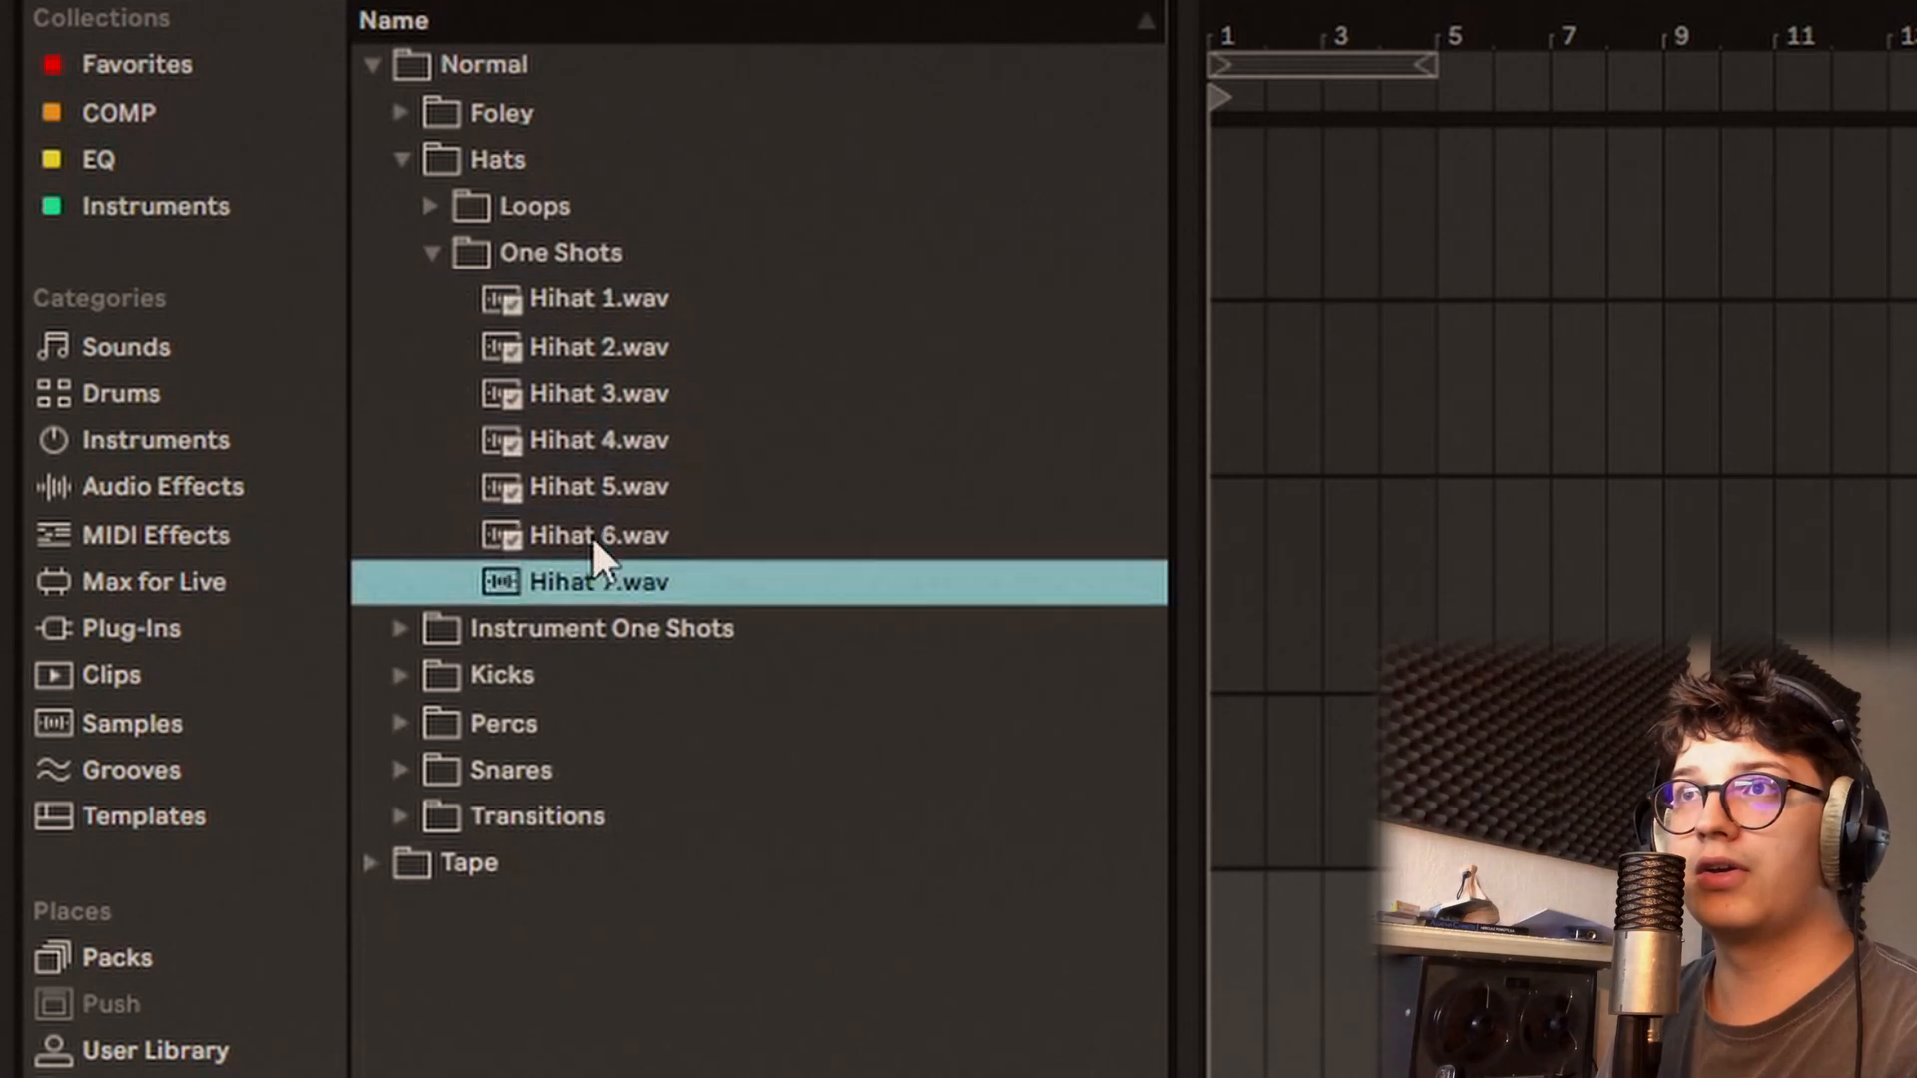
Step: Audition the hi-hat loops in the Loops folder under Hats, starting with Hihat Loop 1 72bpm.wav
key("Up")
key("Up")
key("Up")
key("Up")
key("Up")
key("Up")
key("Up")
key("Up")
key("Right")
key("Down")
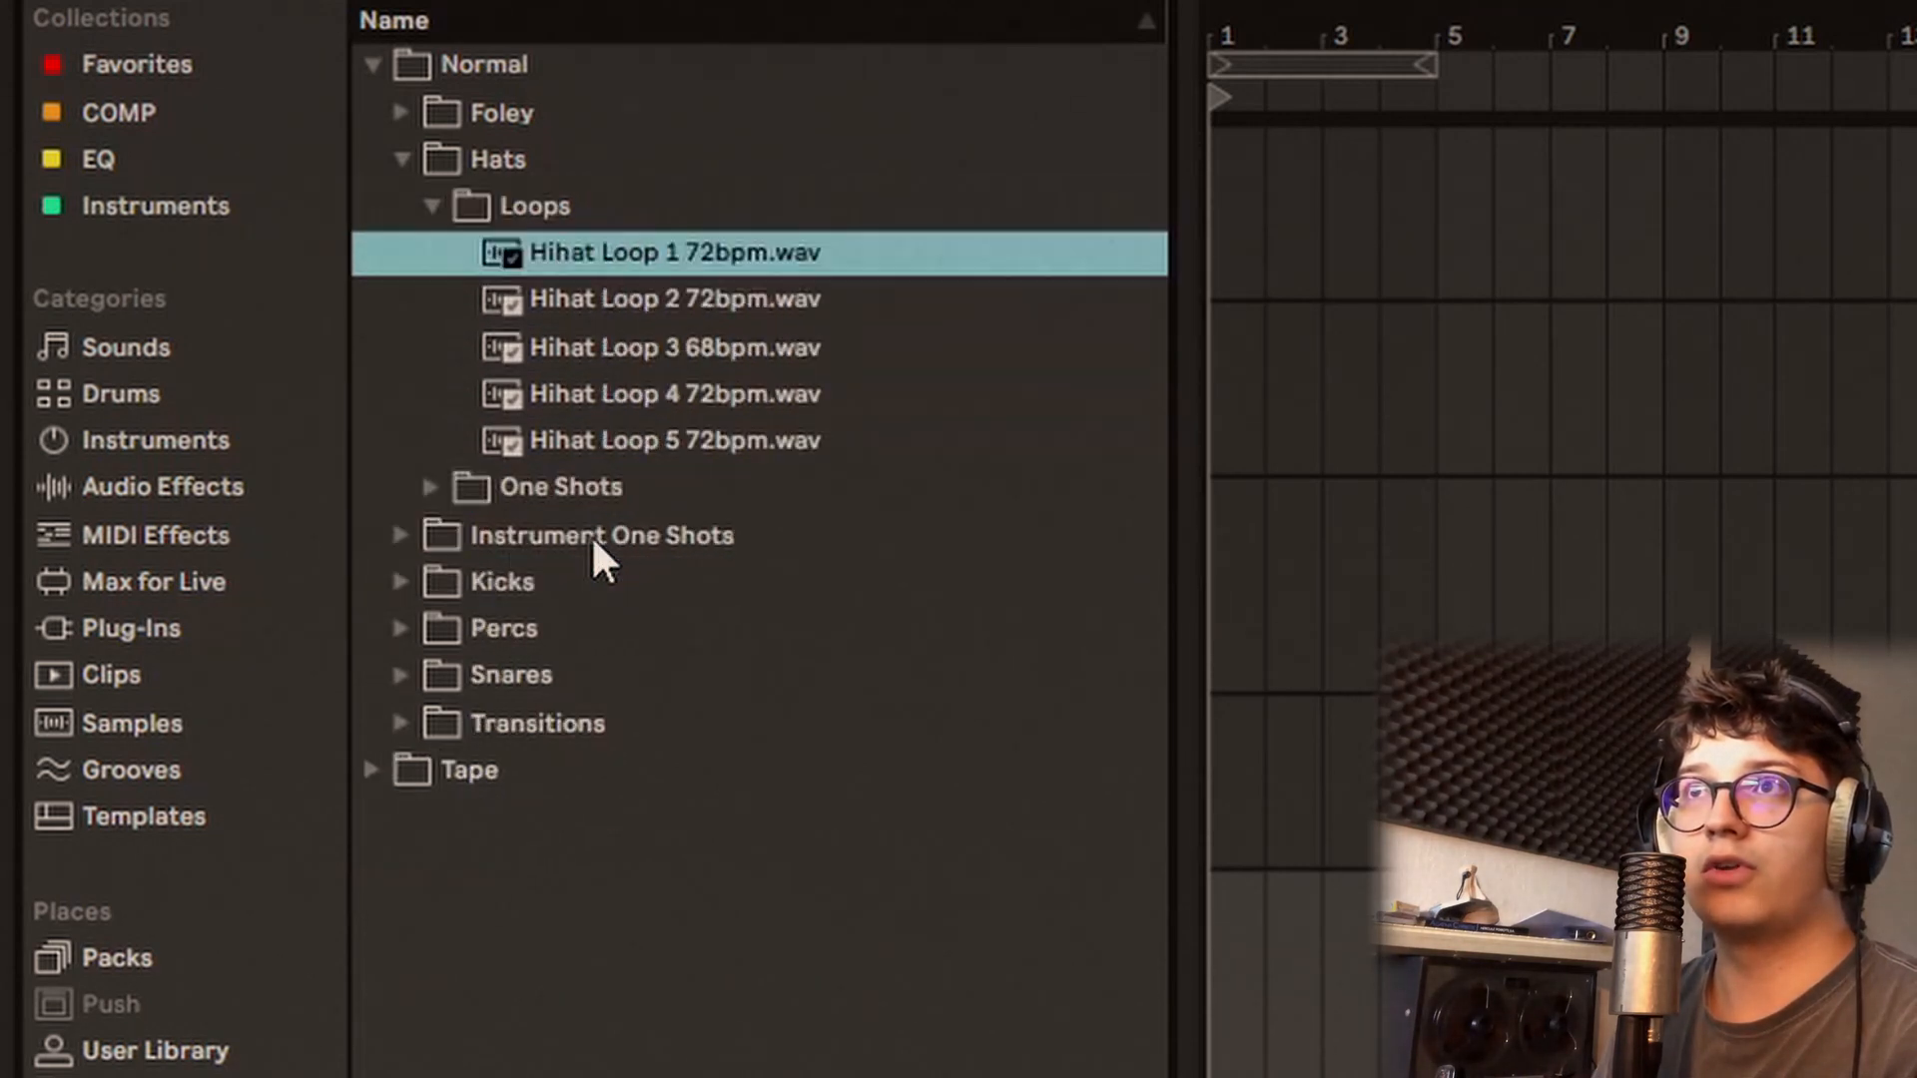
key("Down")
key("Down")
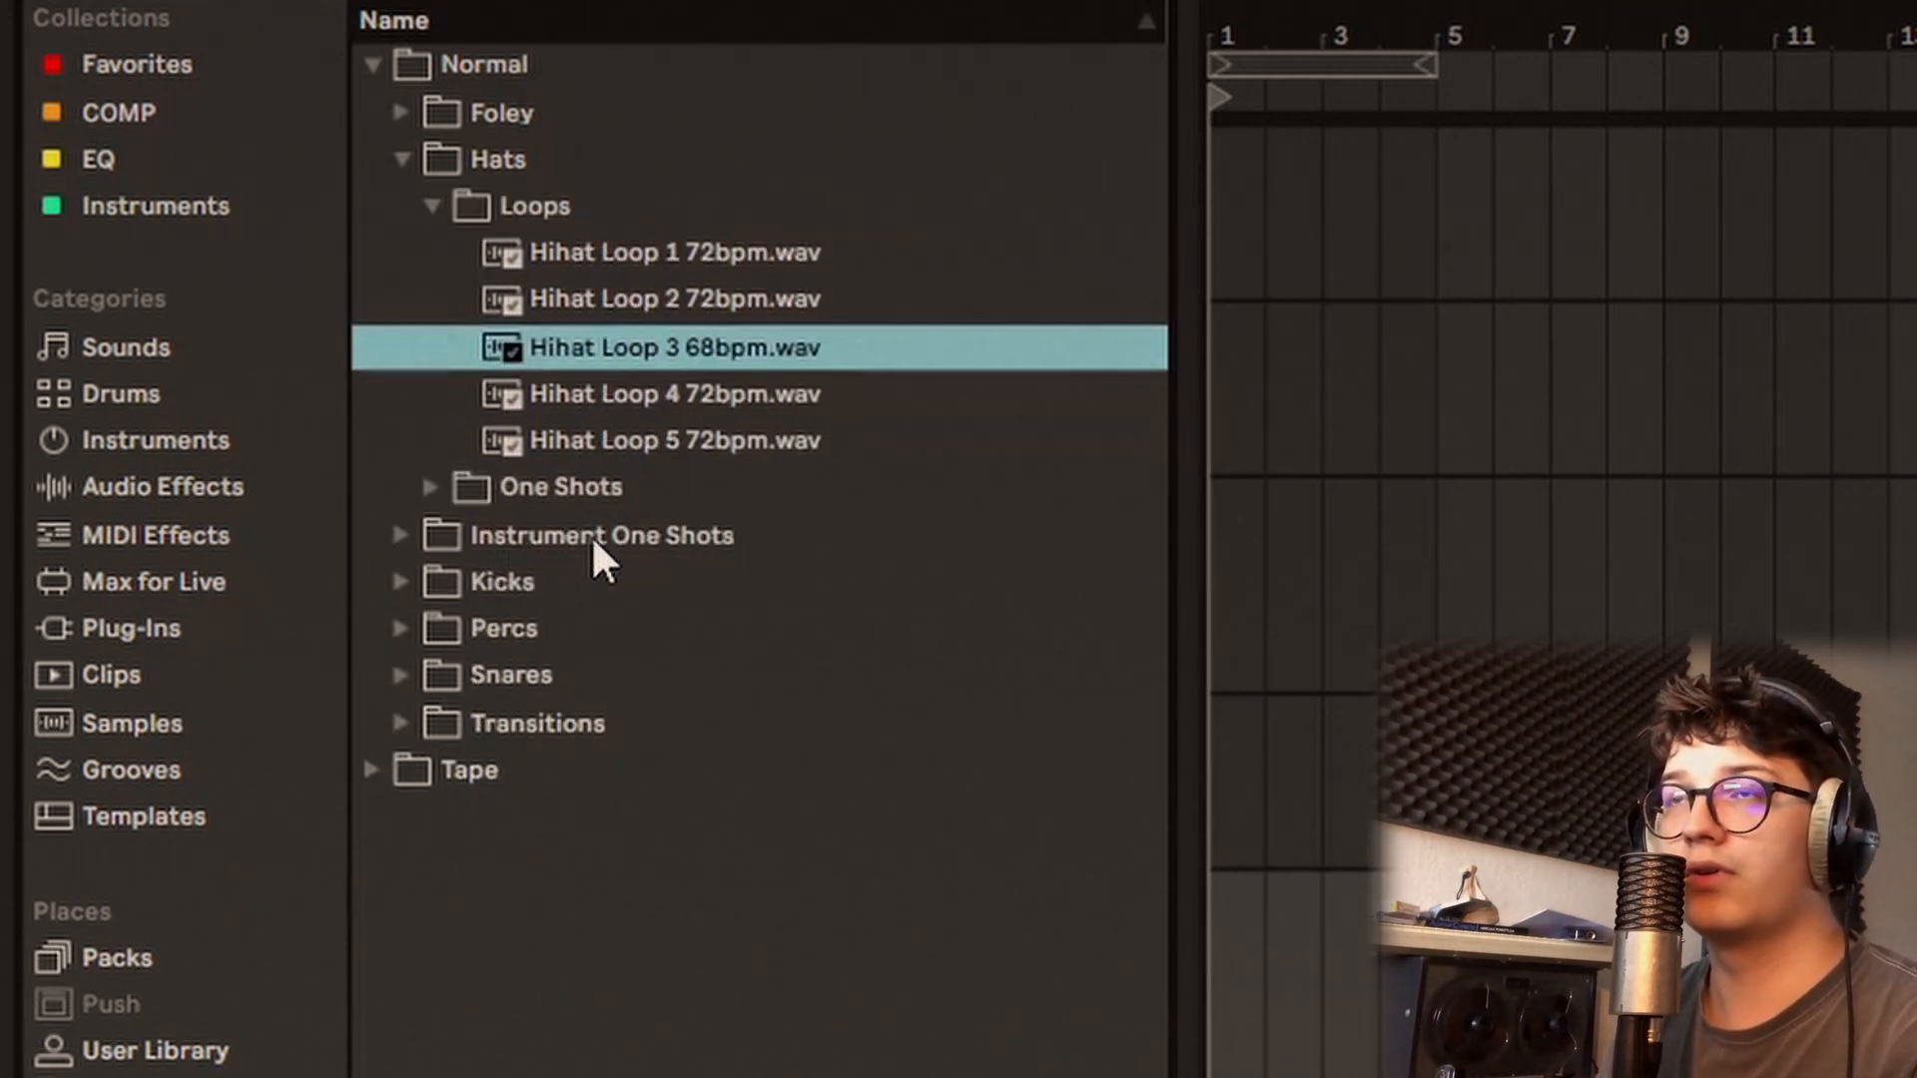
key("Down")
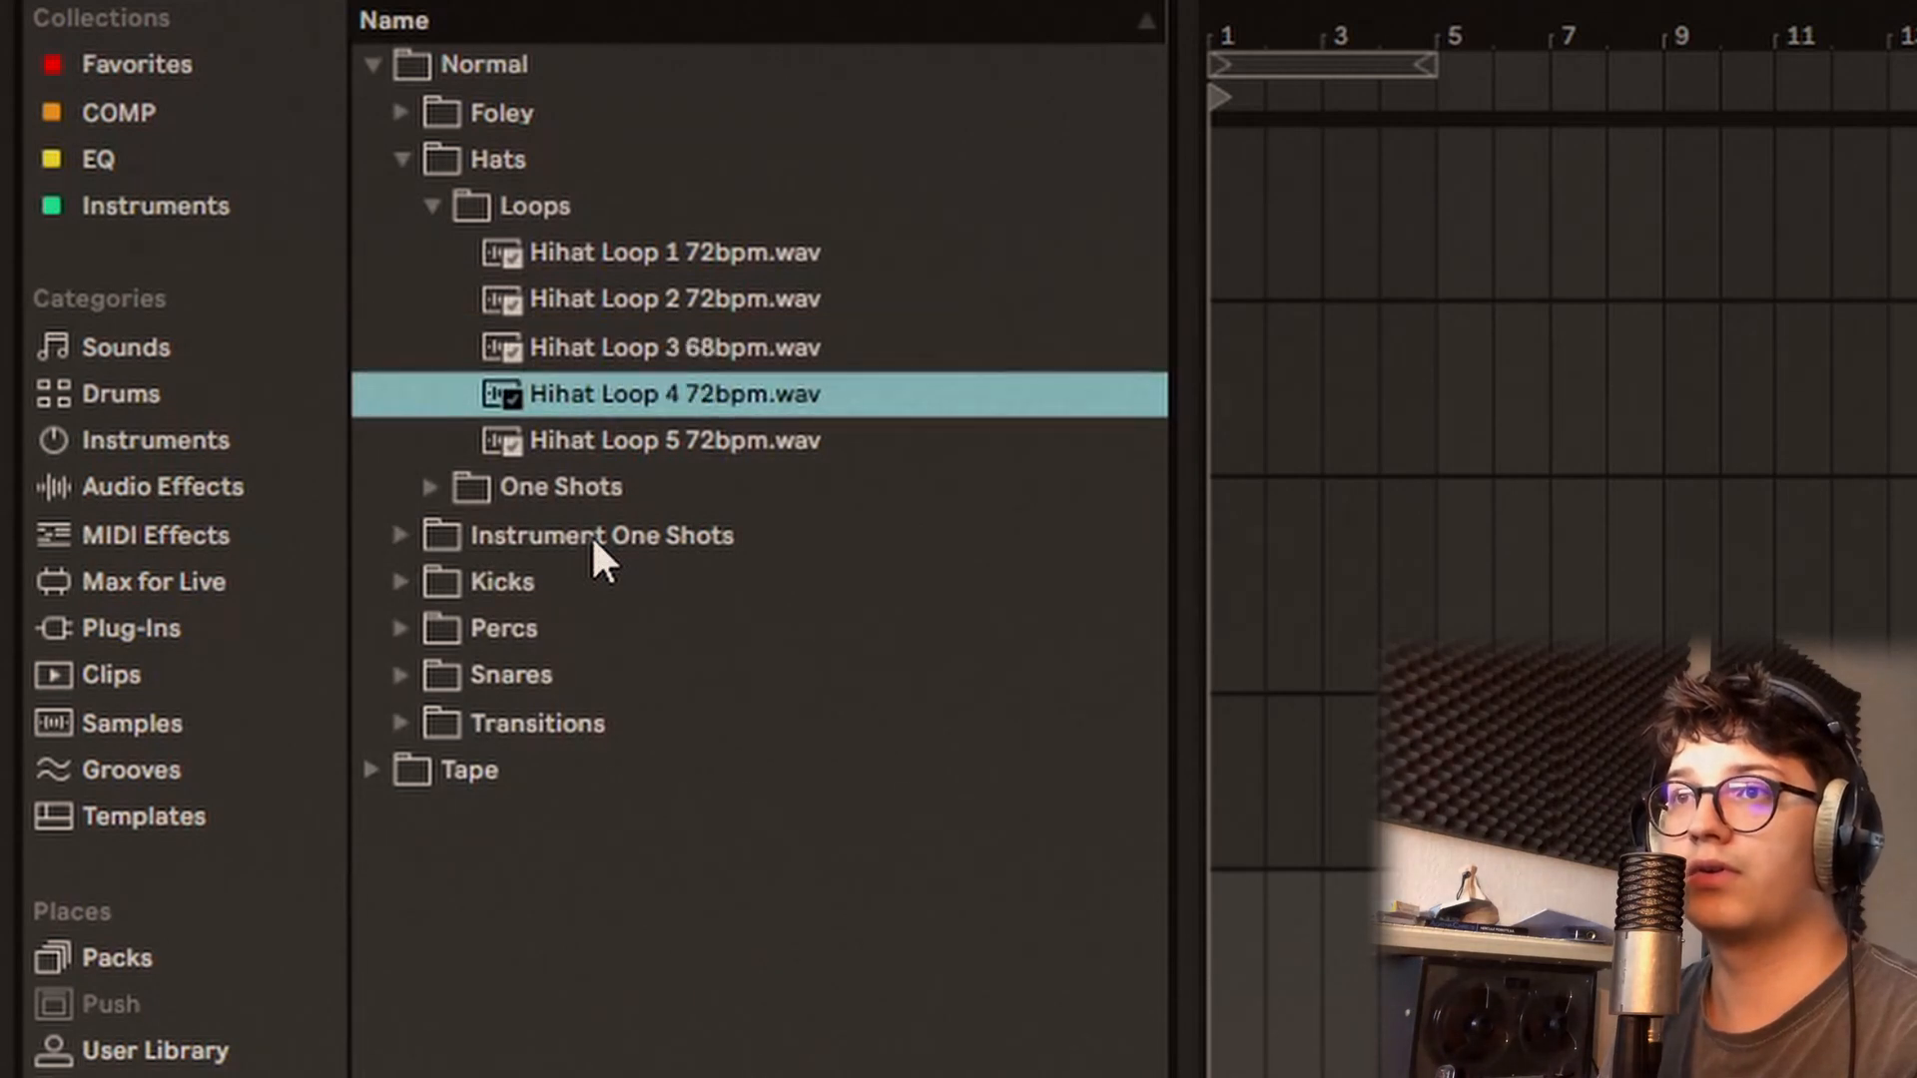
key("Down")
key("Down")
key("Down")
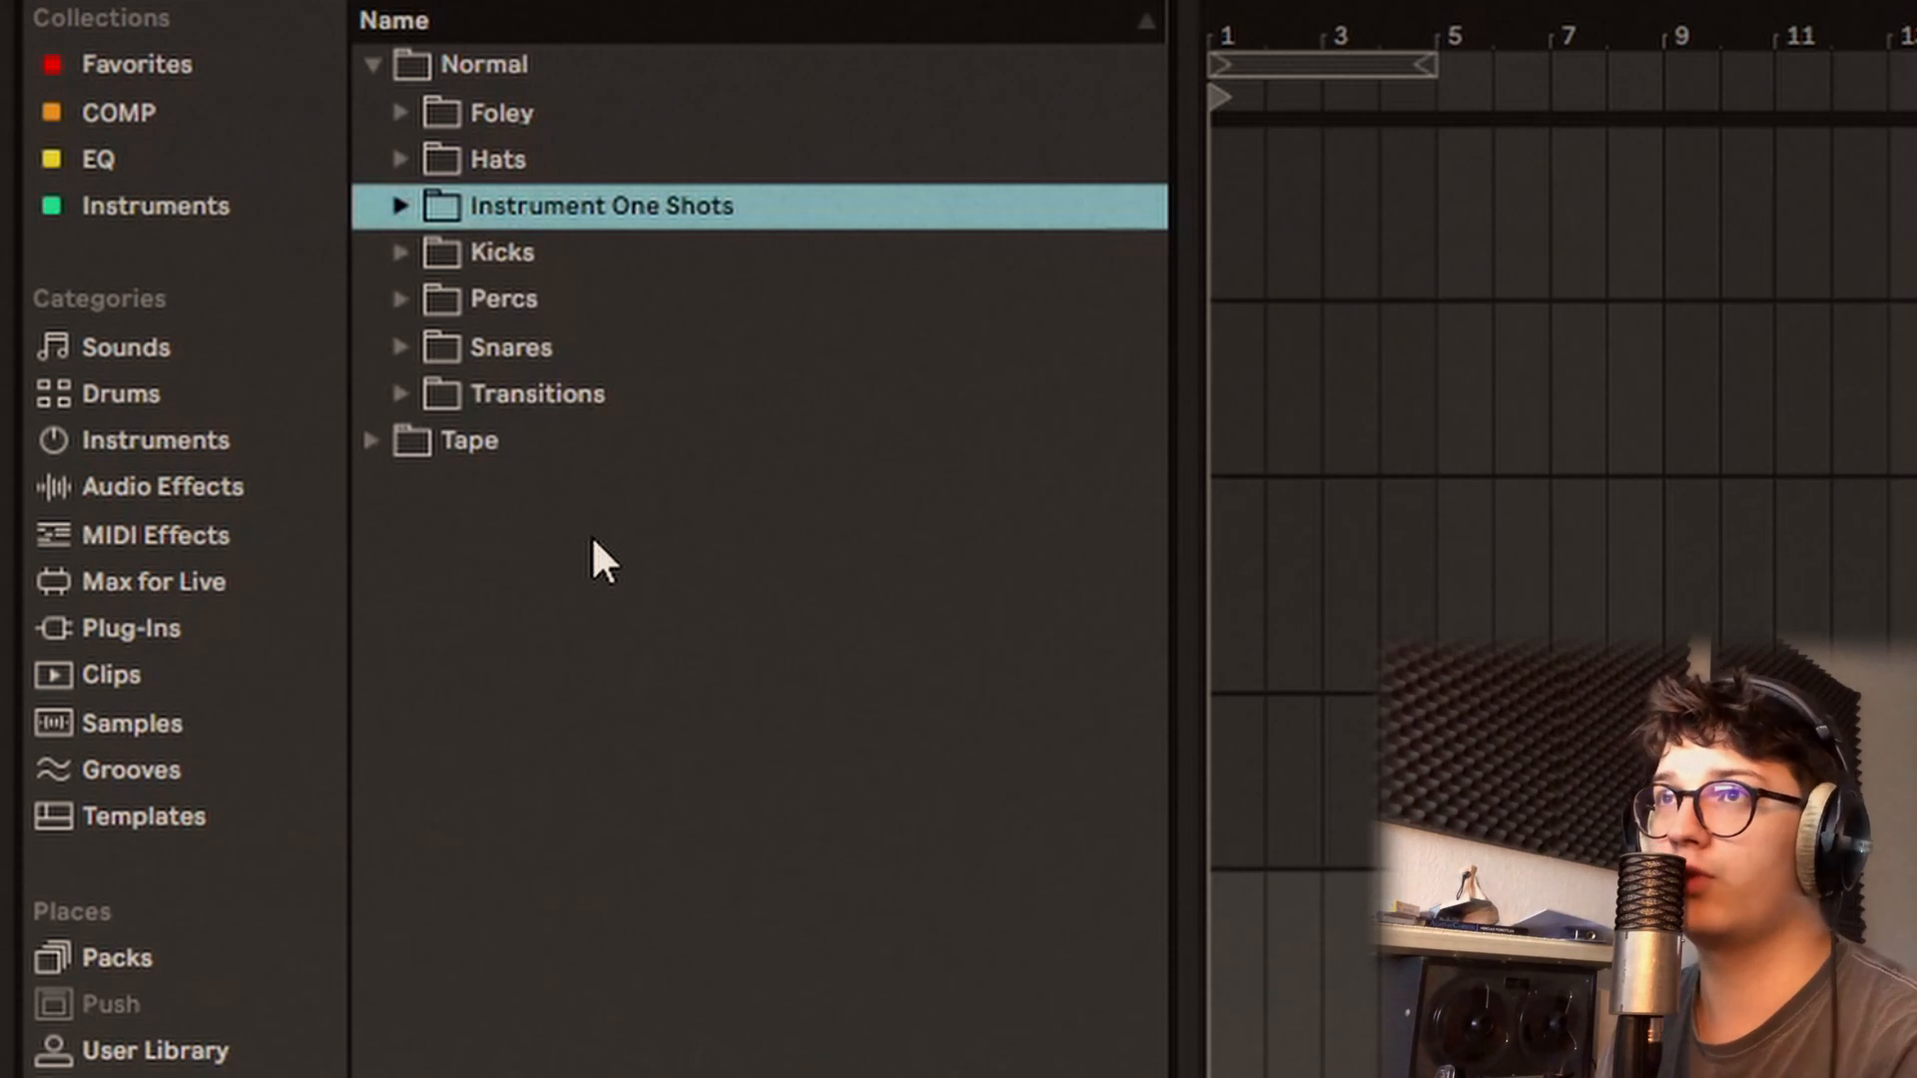
Step: Expand the Instrument One Shots folder and audition the Bass Guitar A, C, D and E samples
key("Right")
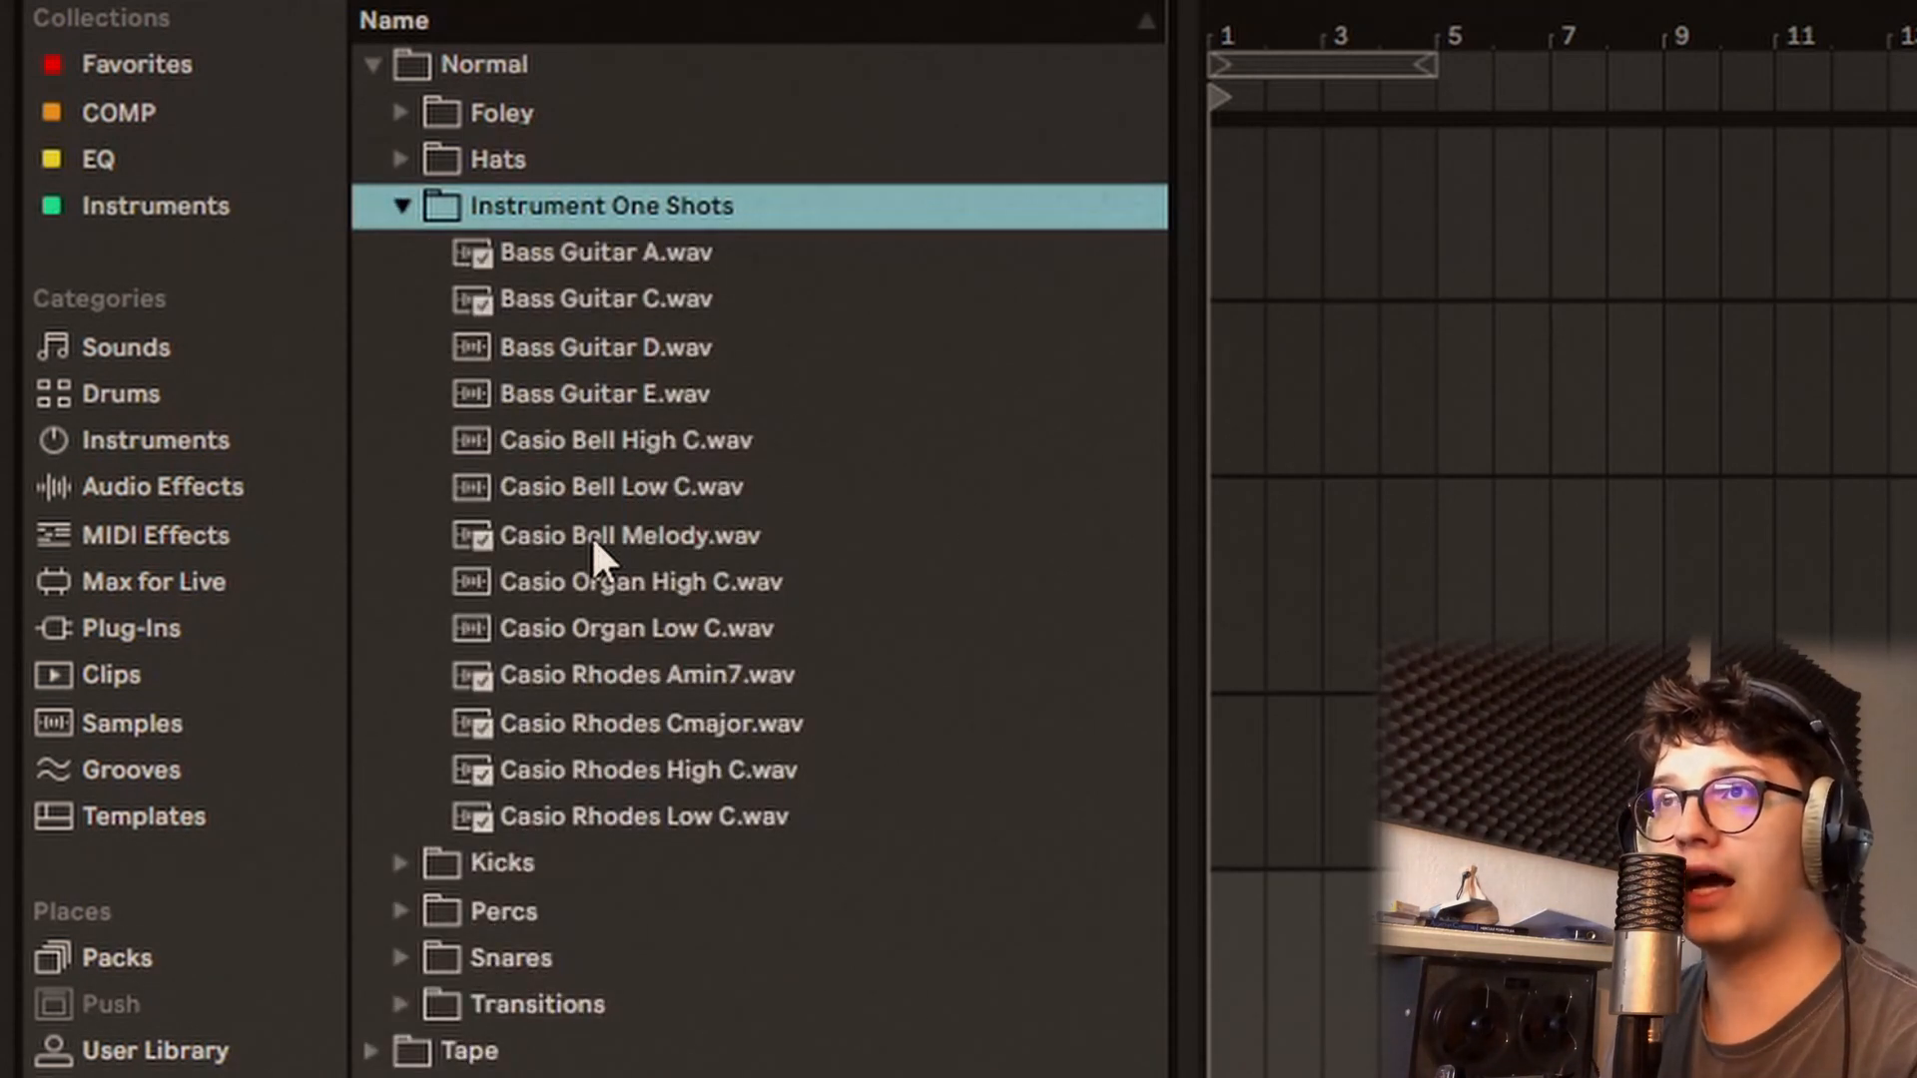
key("Down")
key("Down")
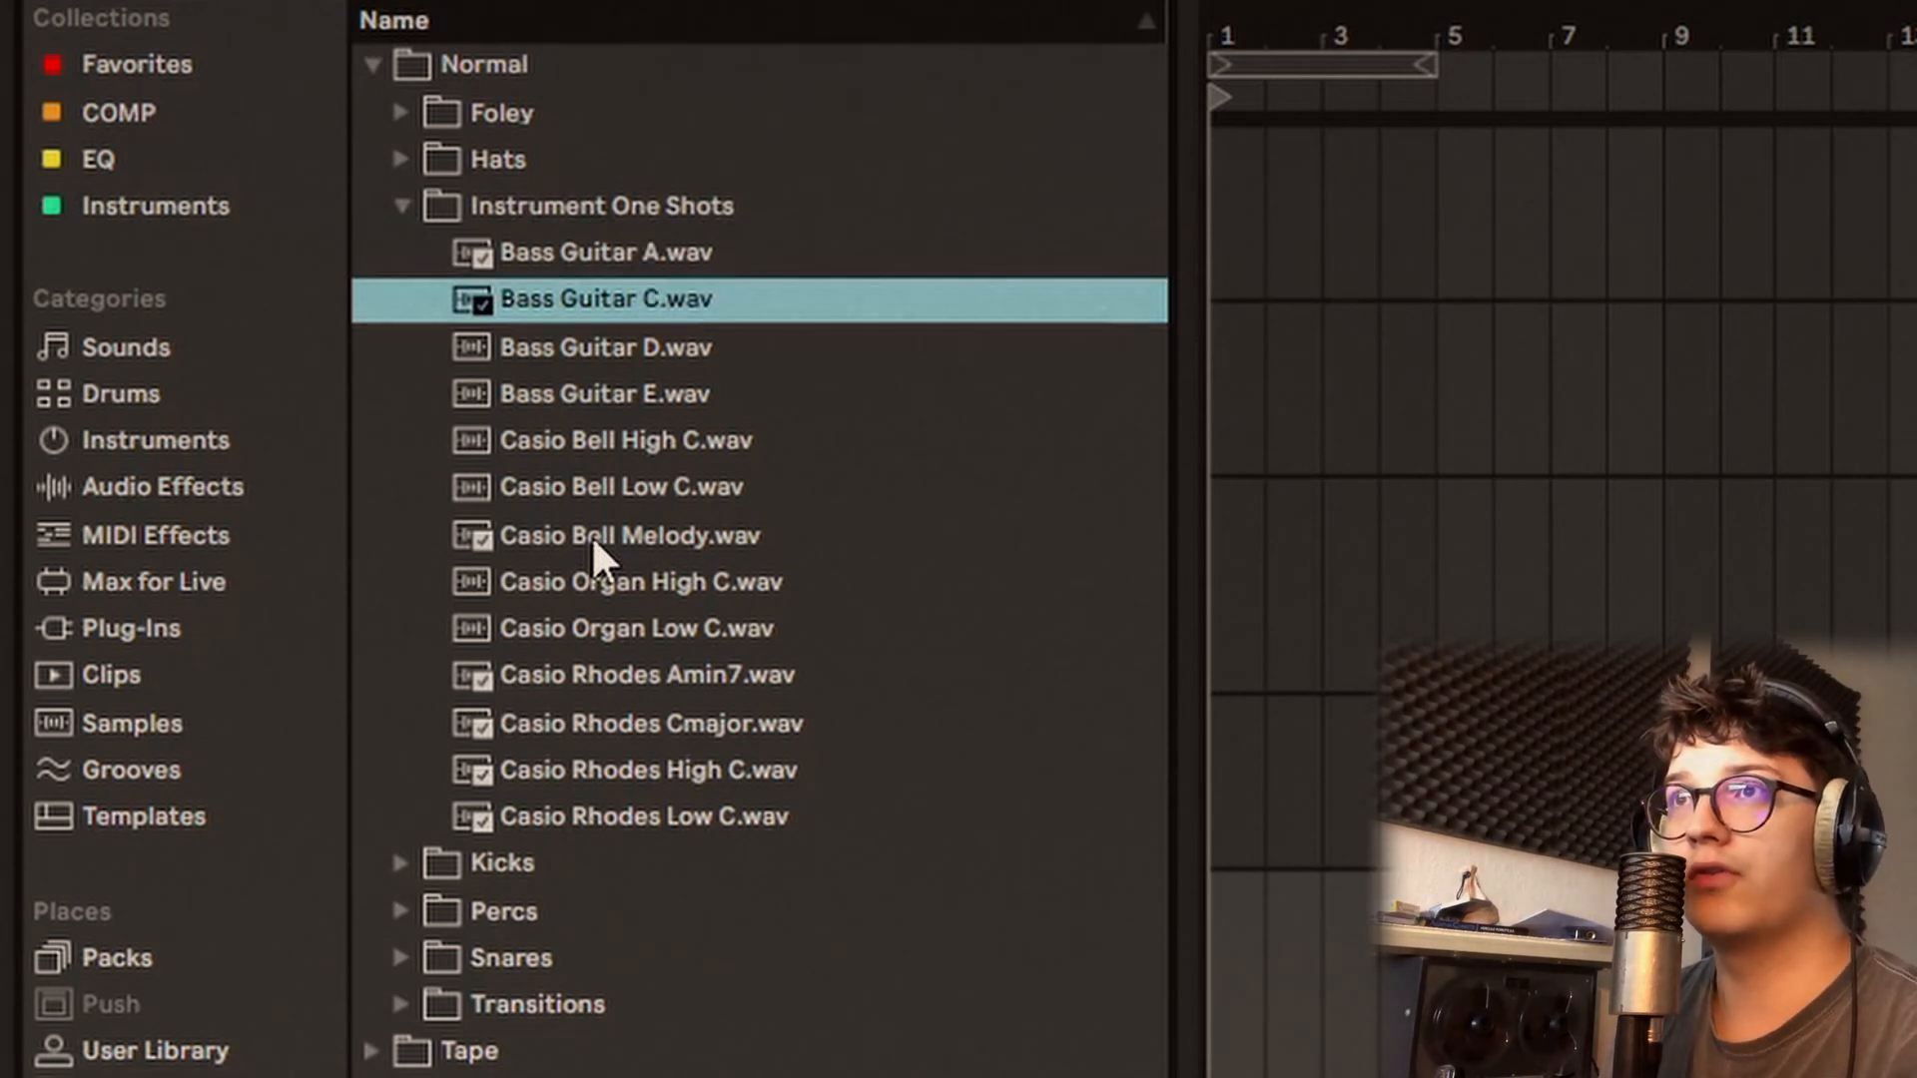
key("Down")
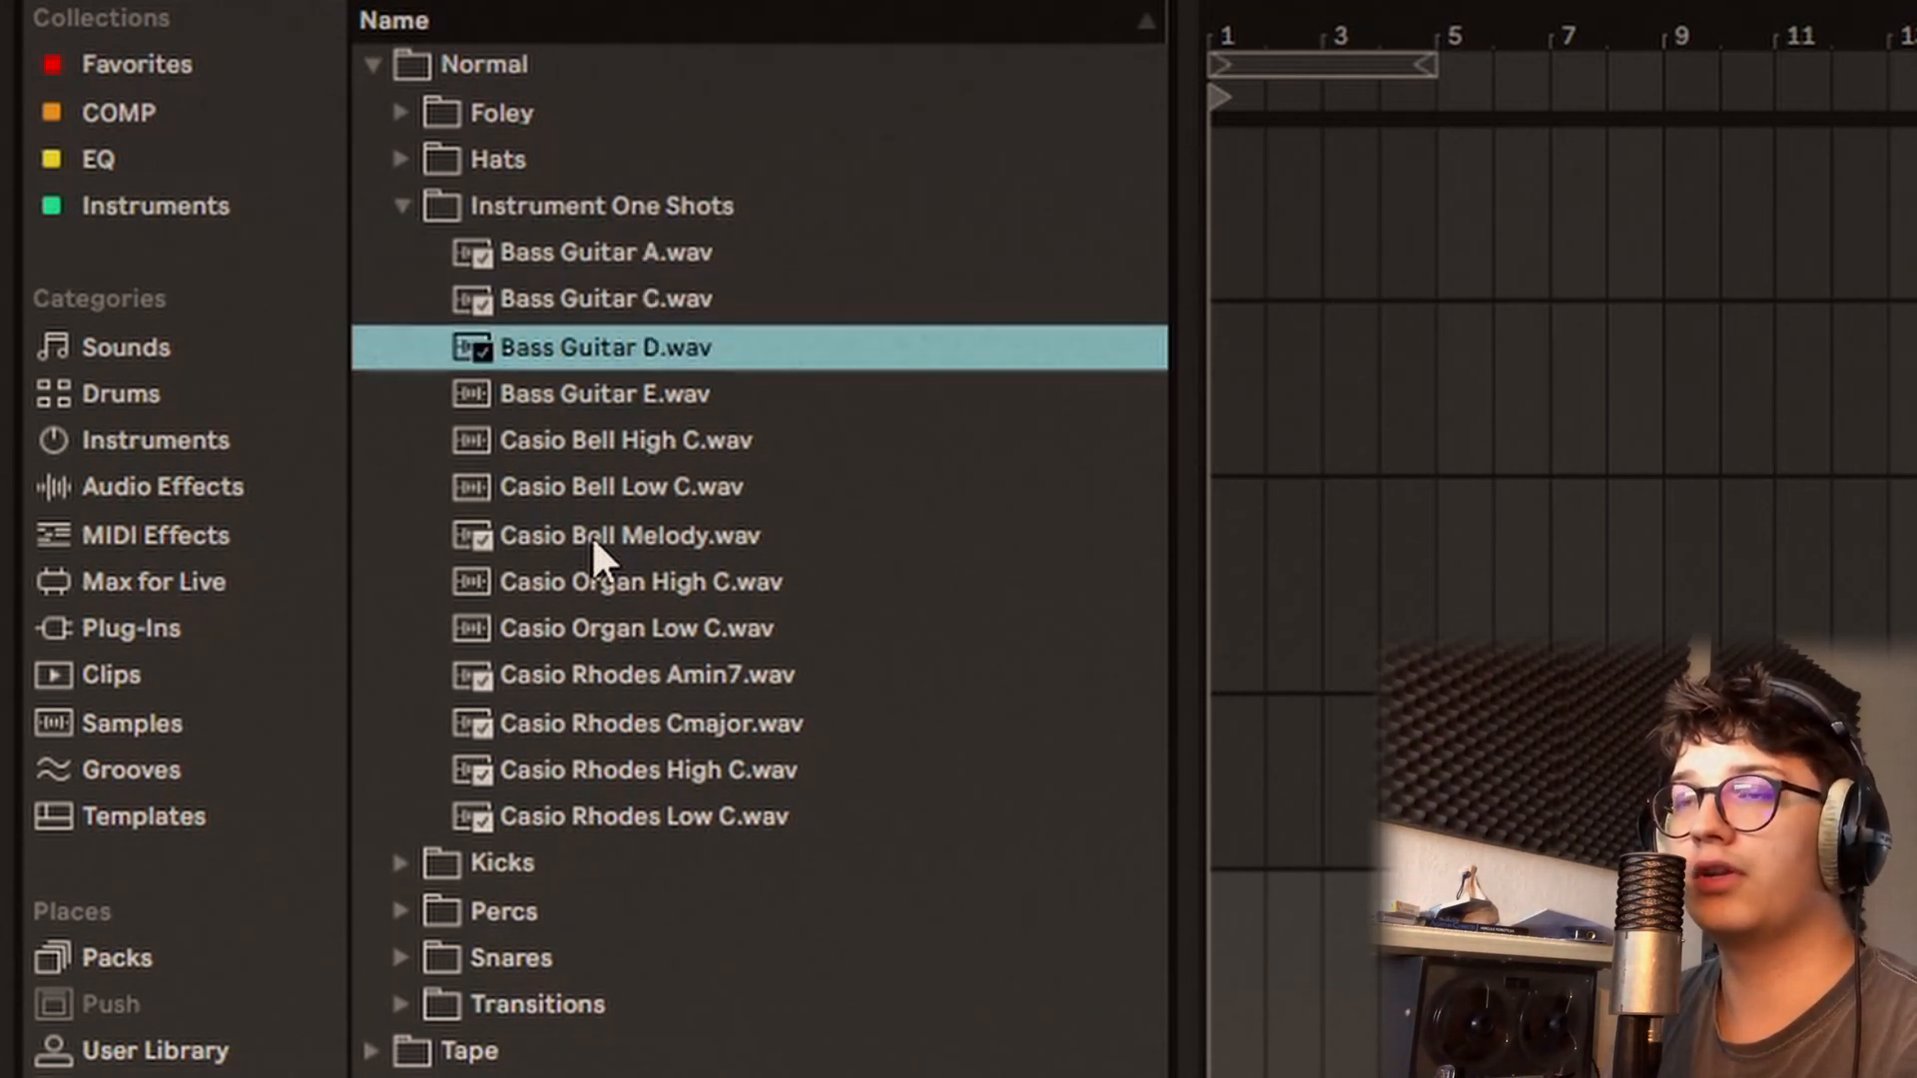
key("Down")
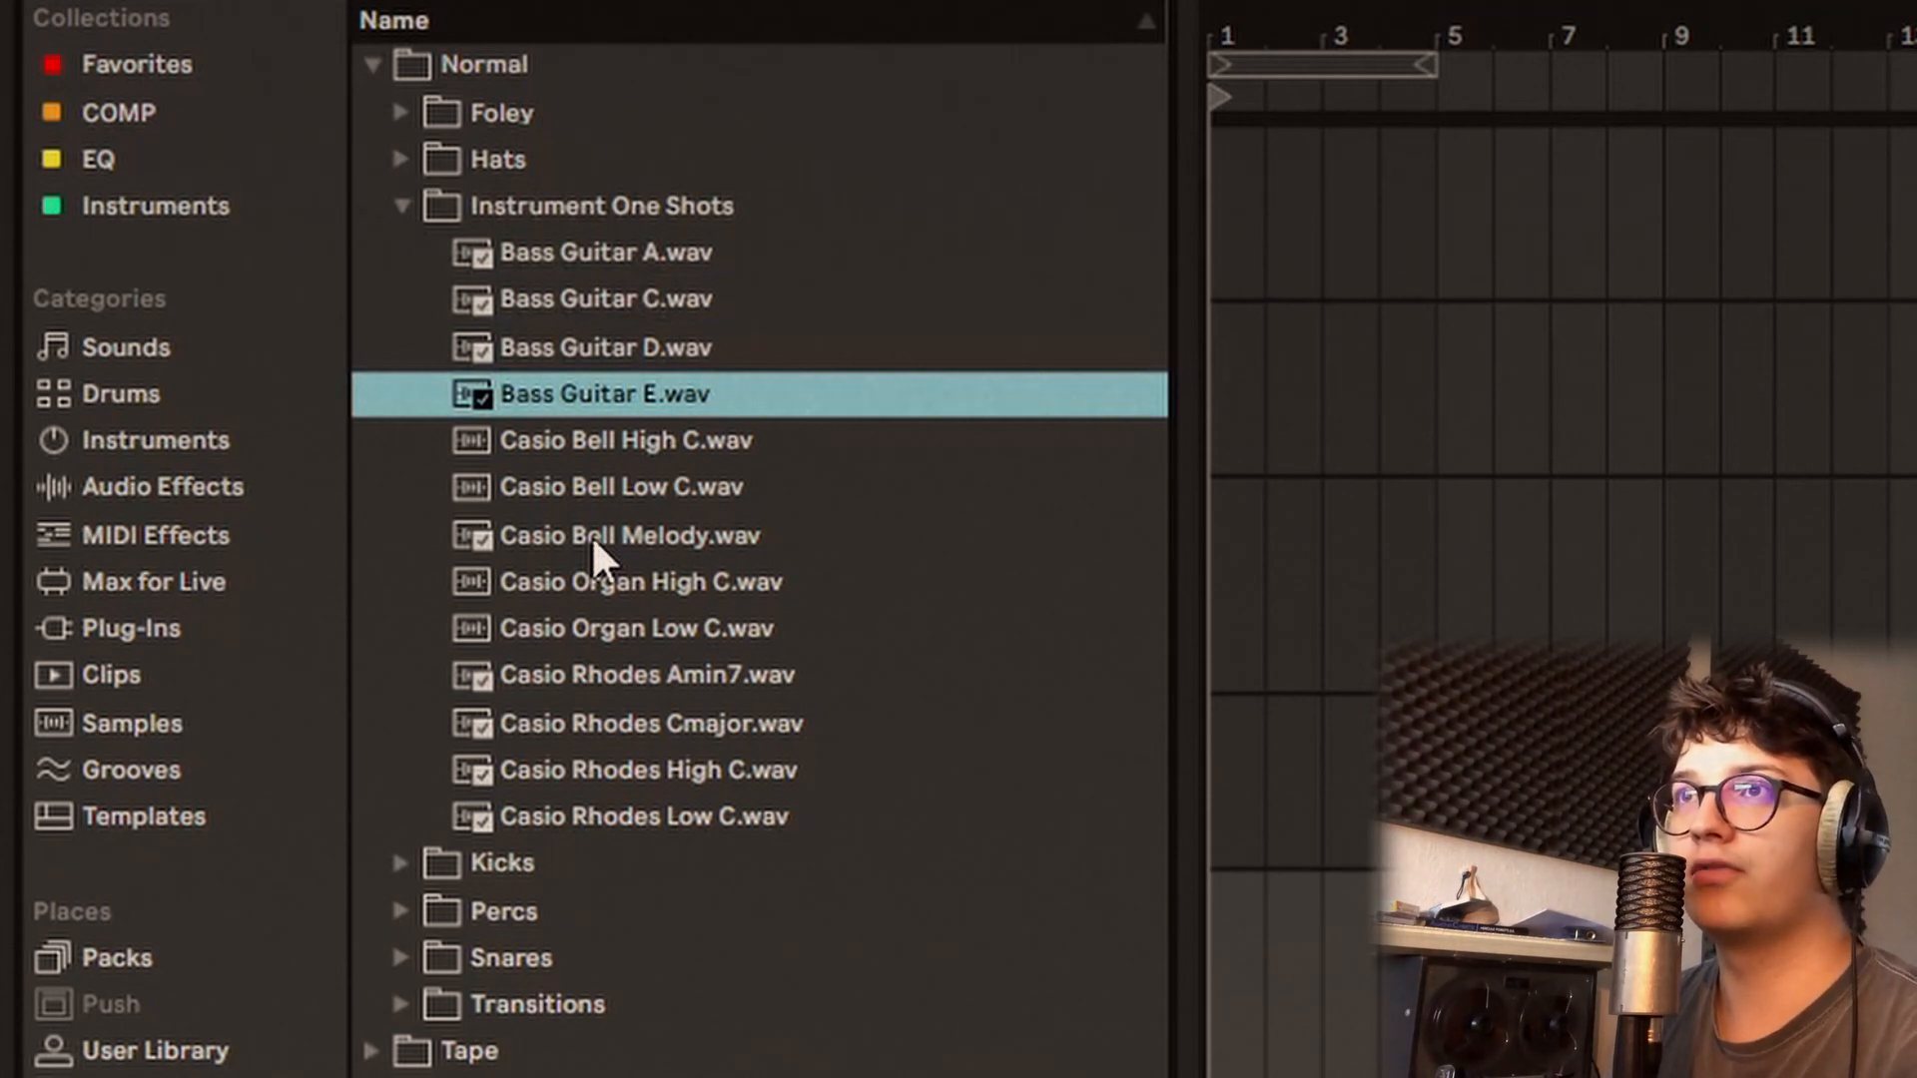
Step: Audition the Casio Bell samples and the Casio Organ High C and Low C samples
left_click(591, 535)
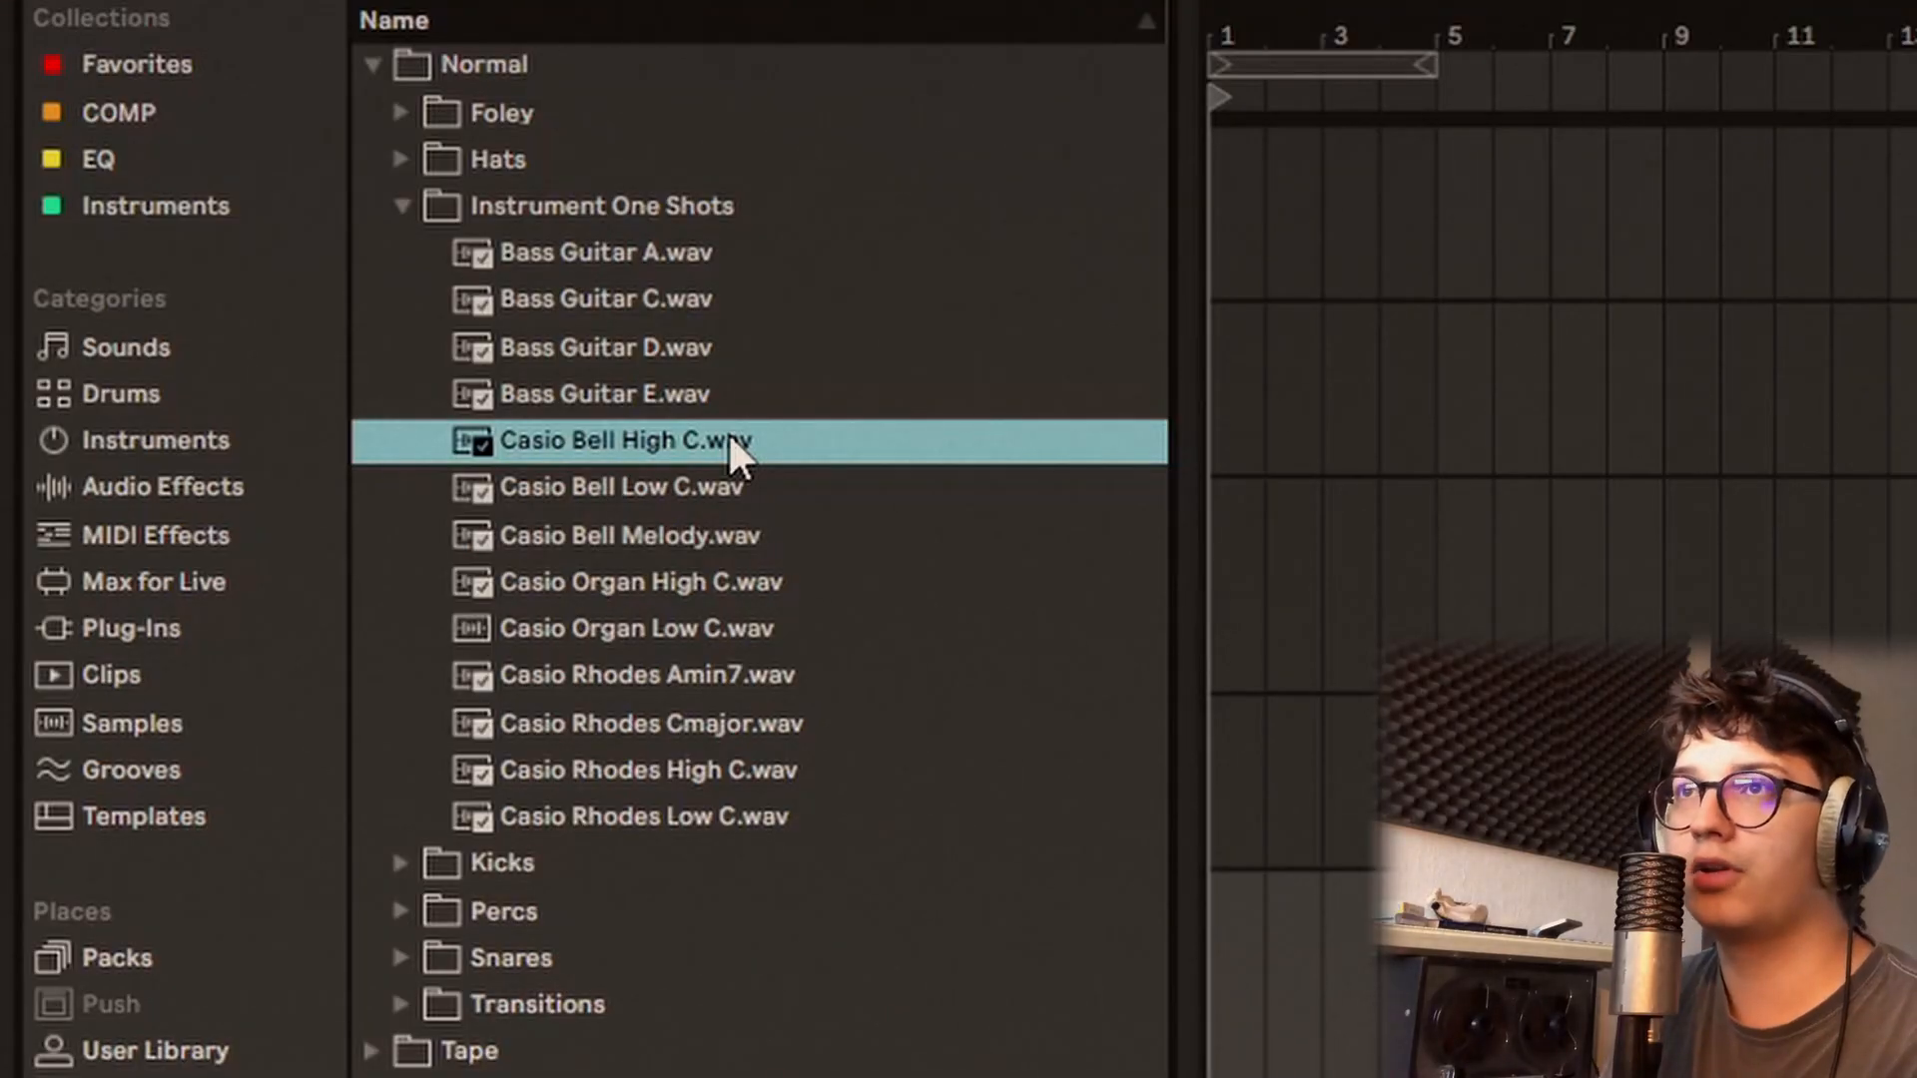
key("Down")
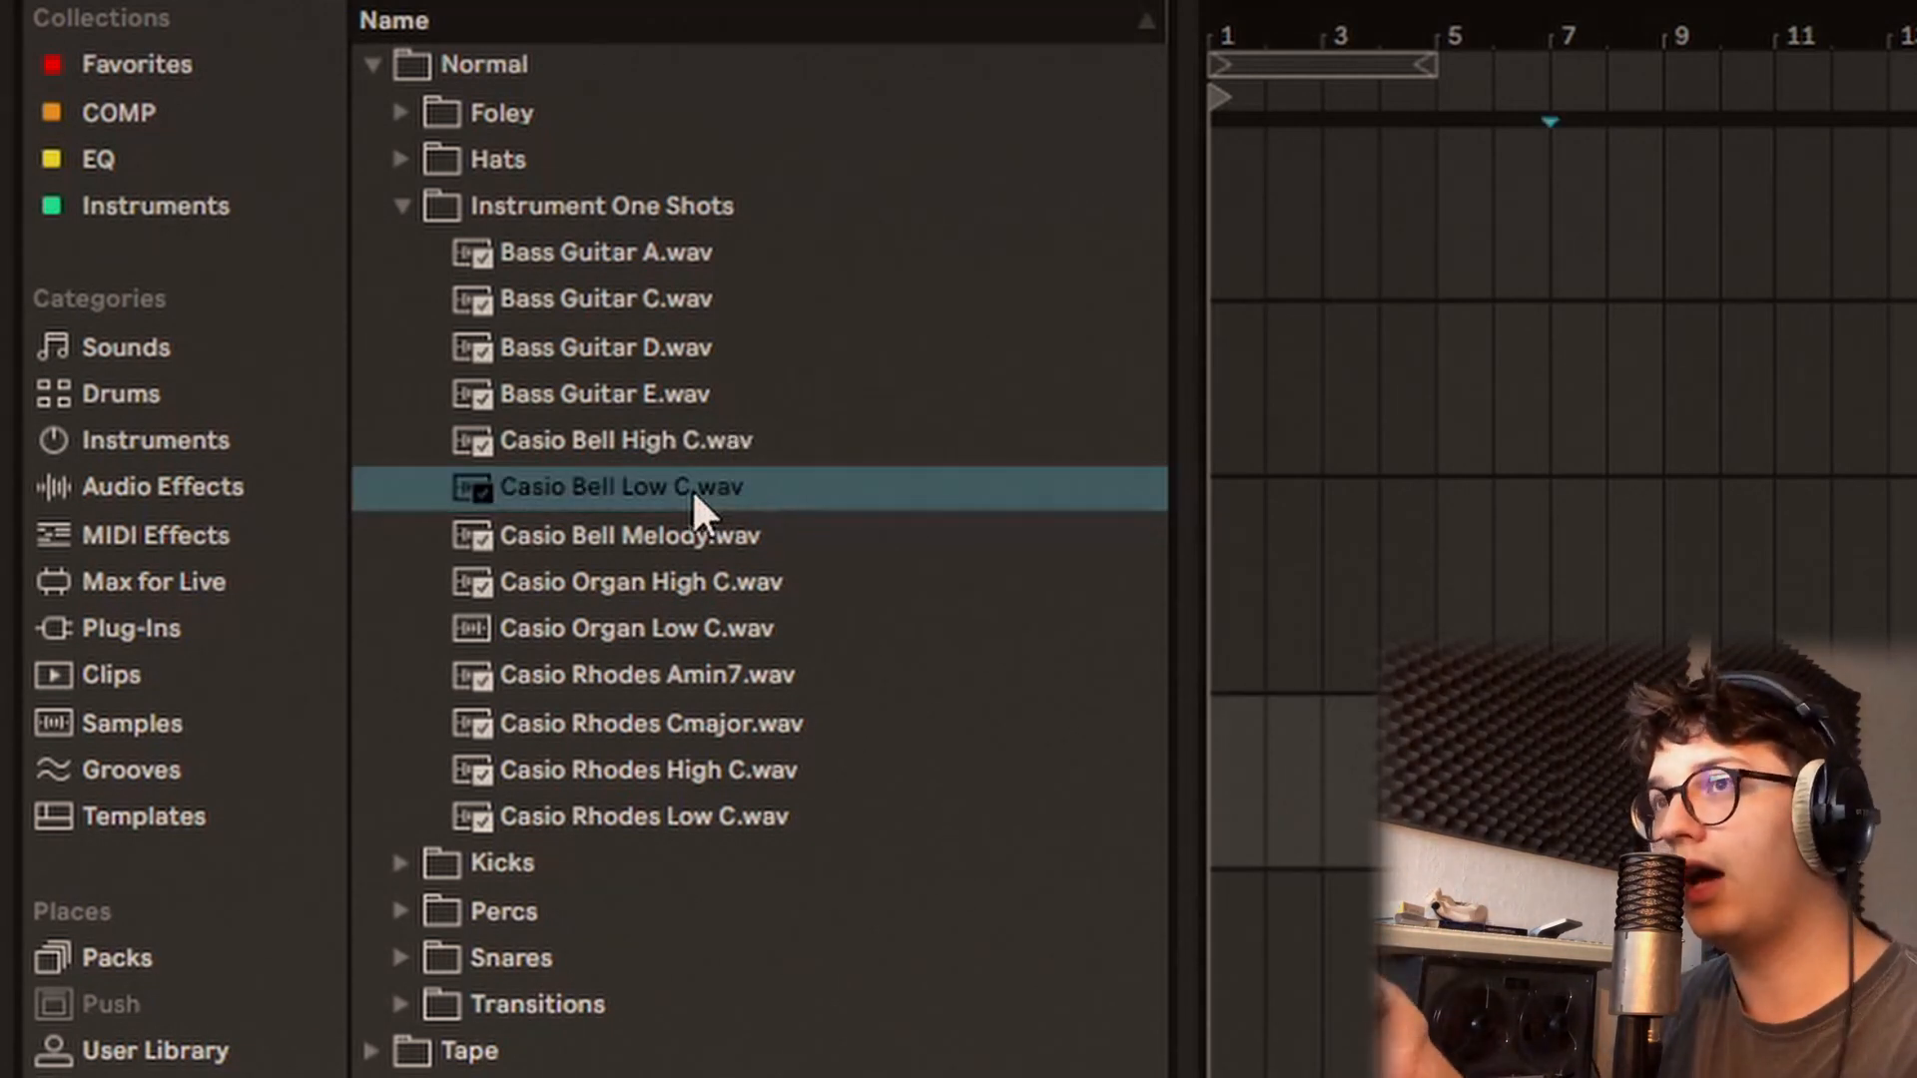
left_click(726, 539)
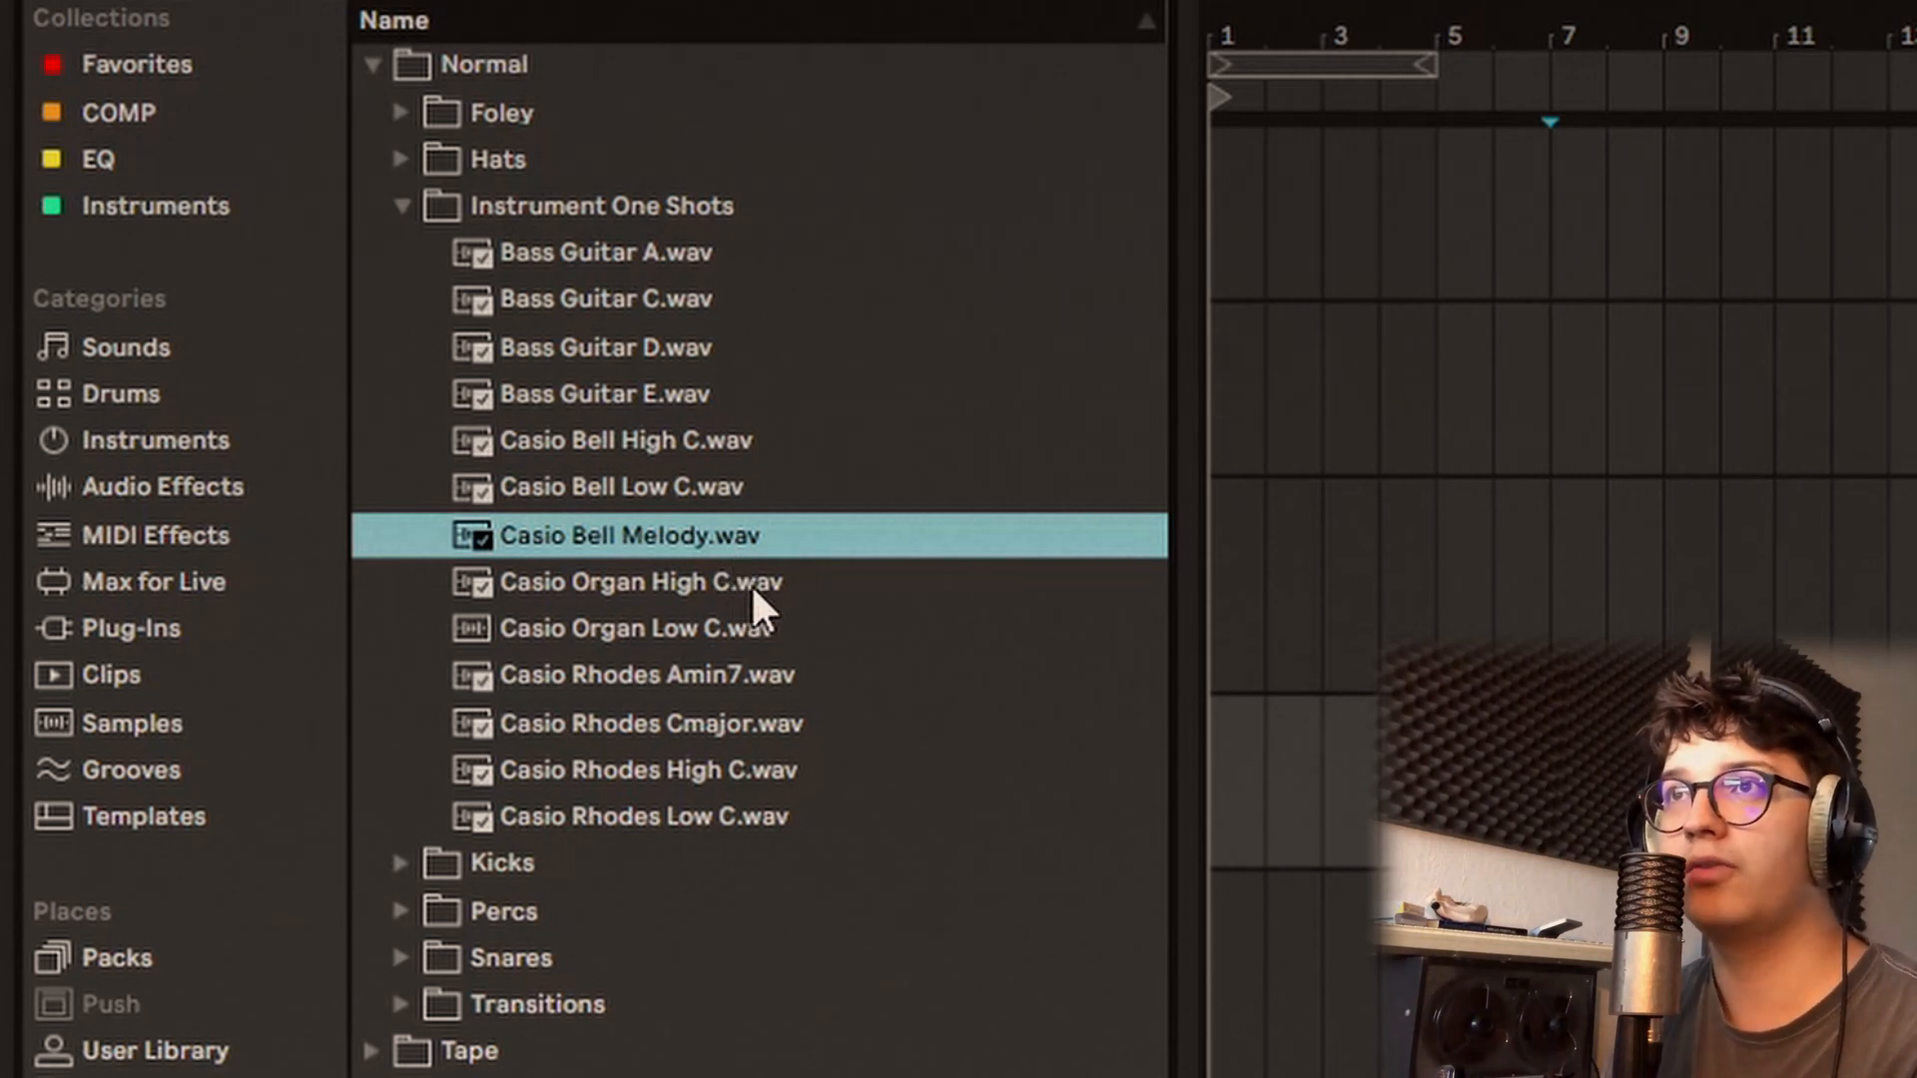
left_click(751, 583)
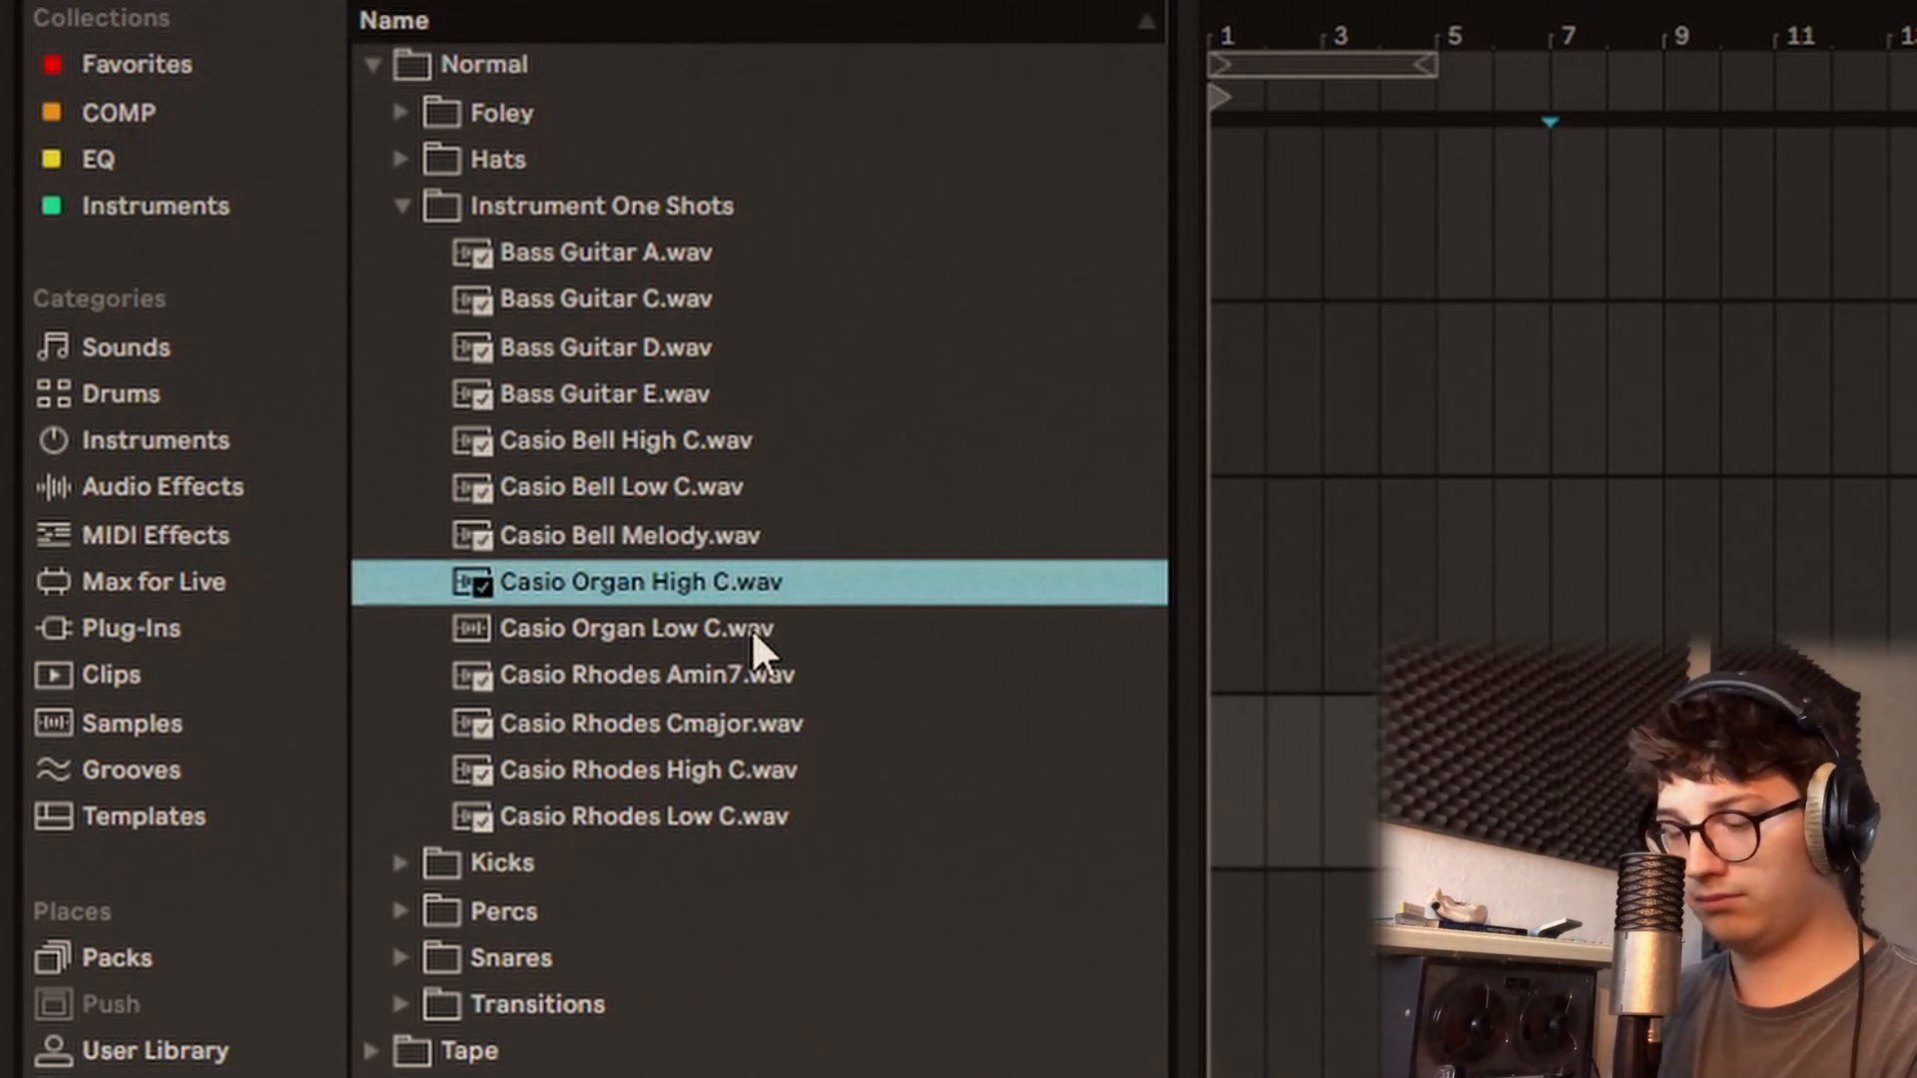
left_click(759, 621)
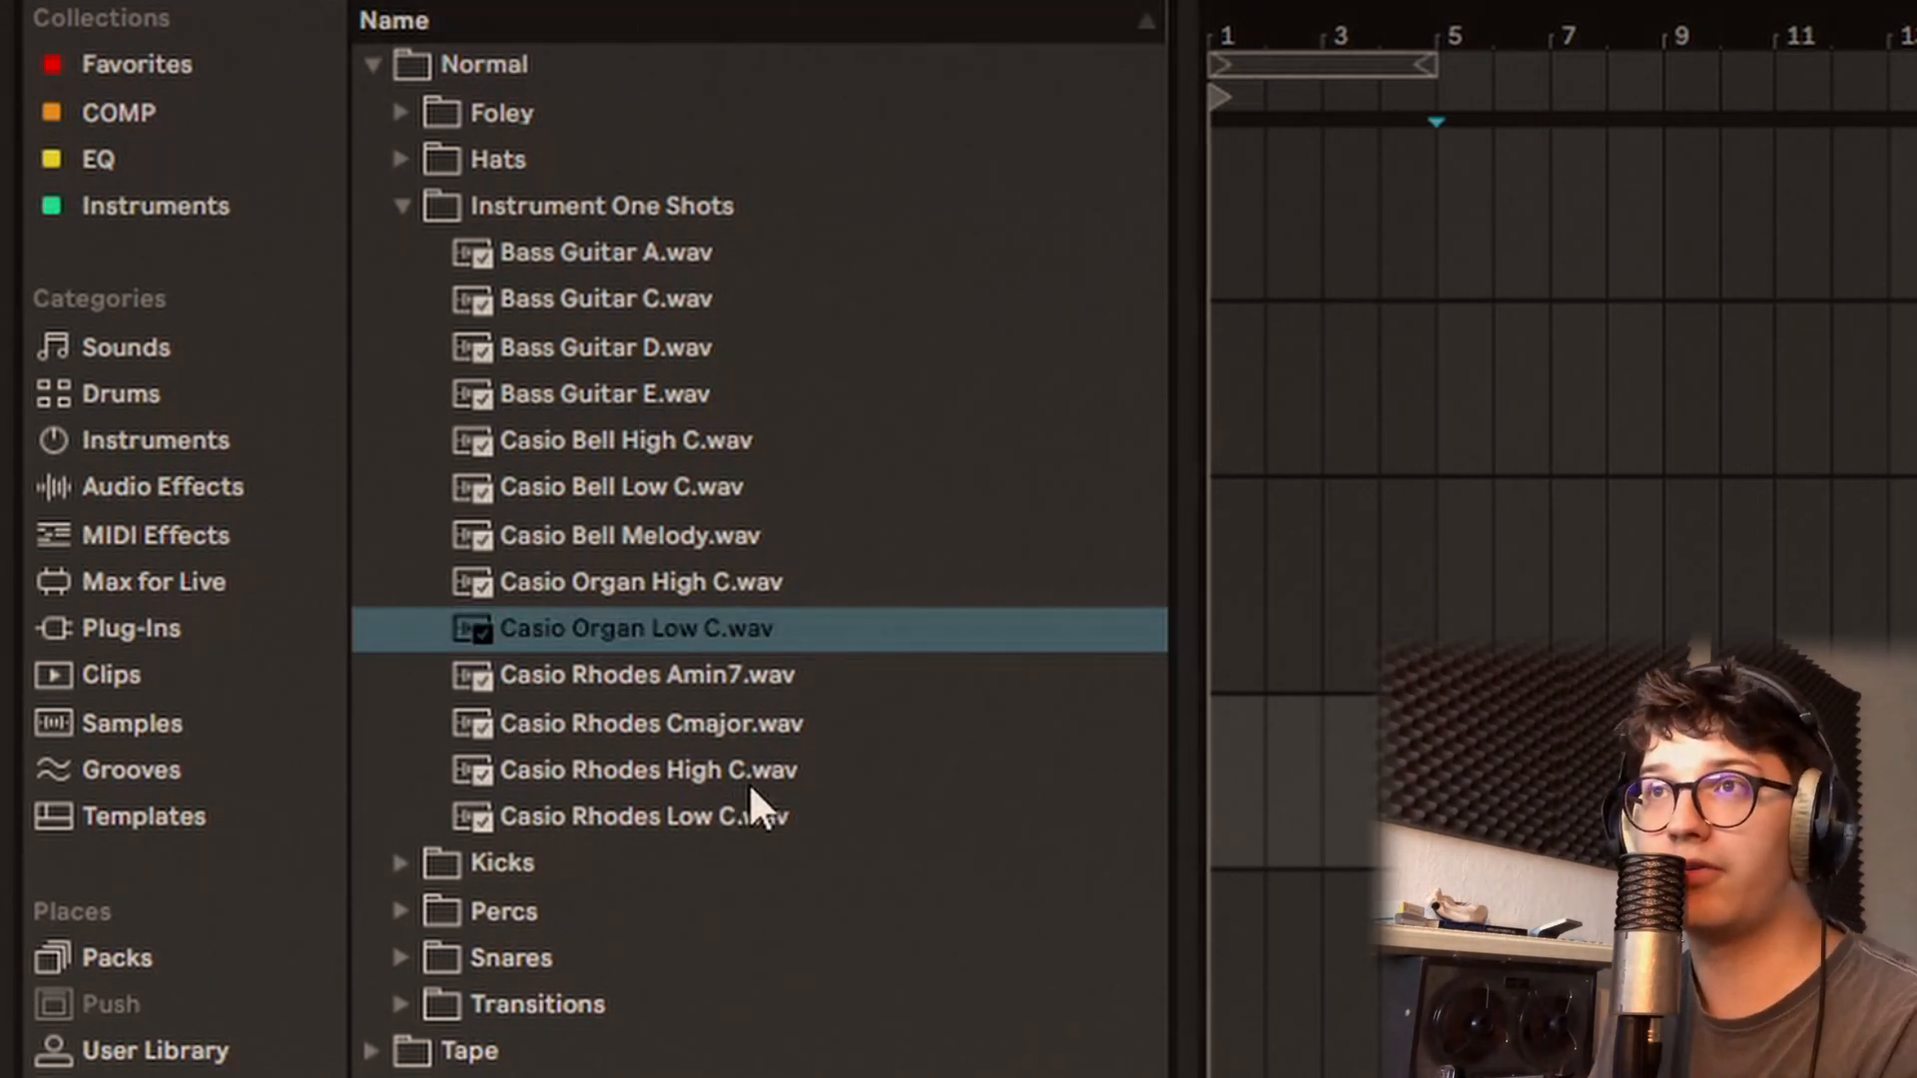
Step: Audition the Casio Rhodes High C, Low C, Cmajor and Amin7 samples
left_click(751, 785)
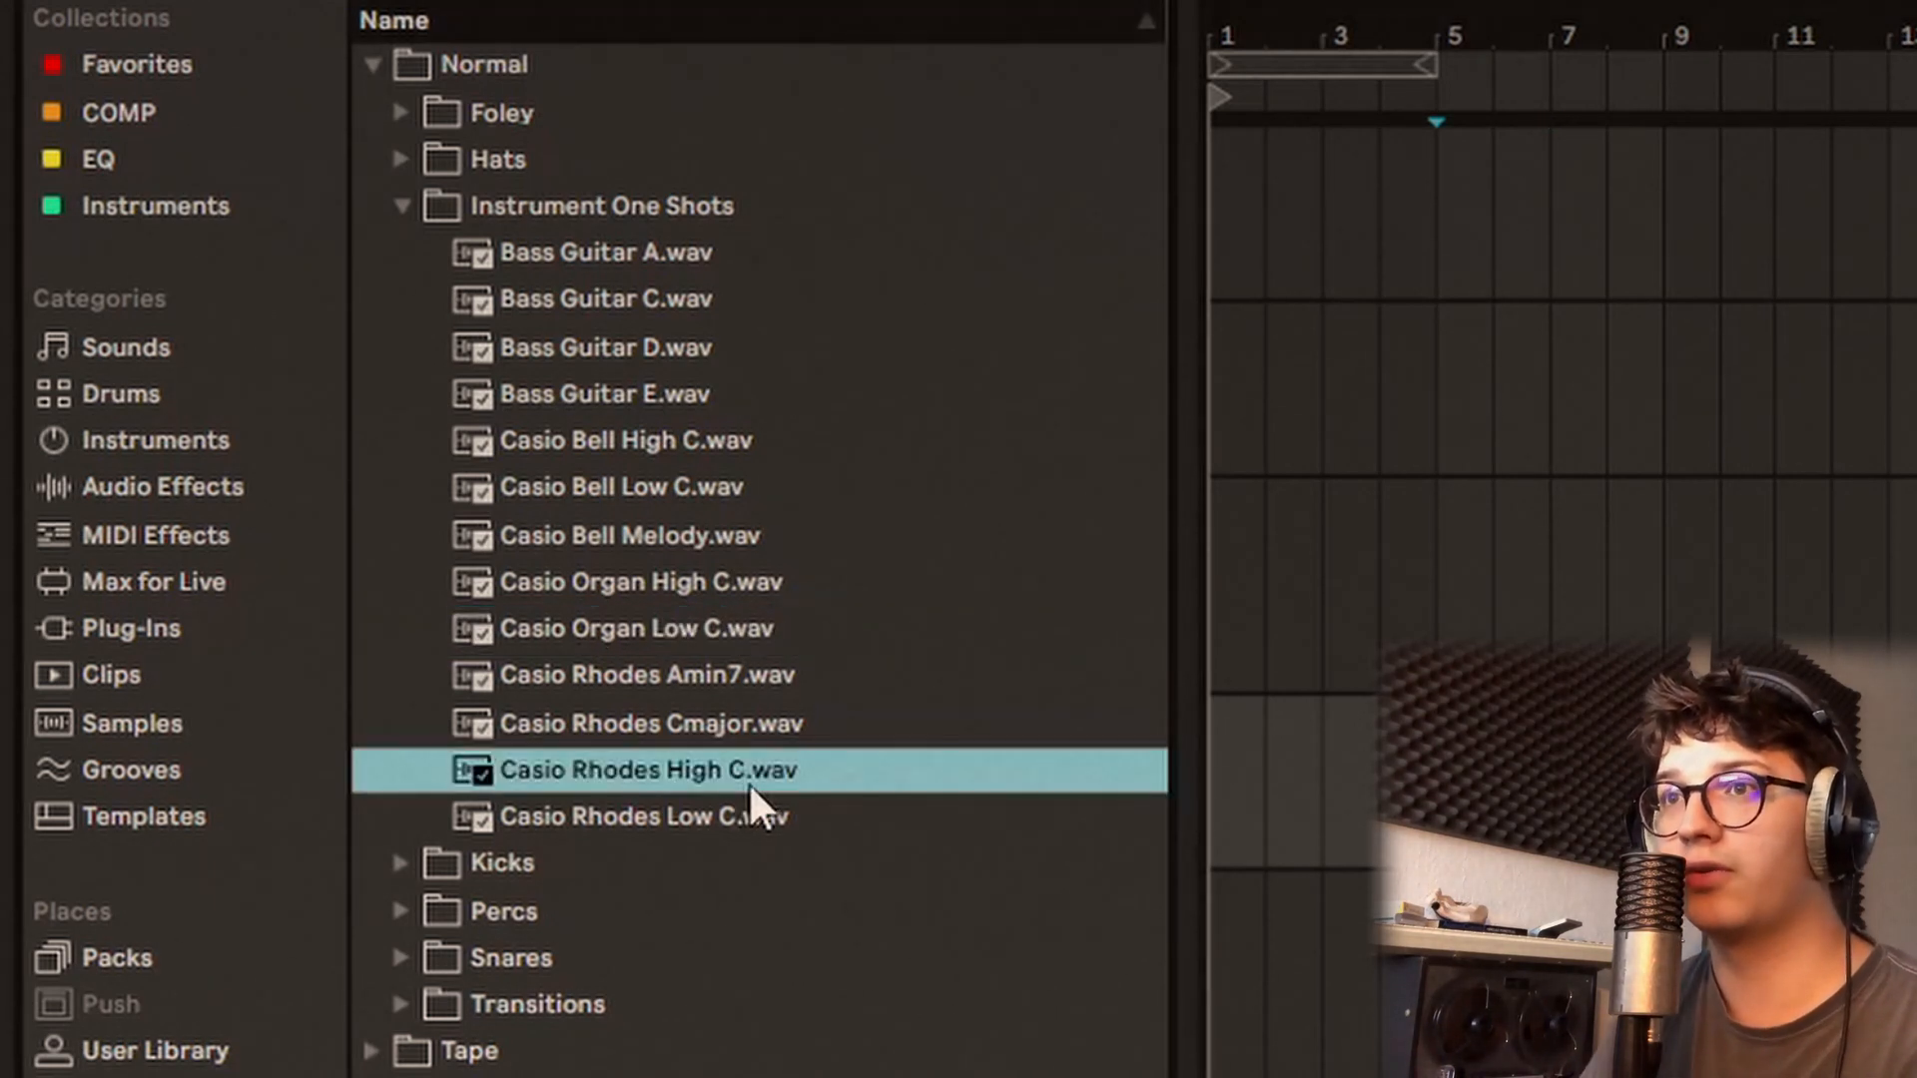
key("Down")
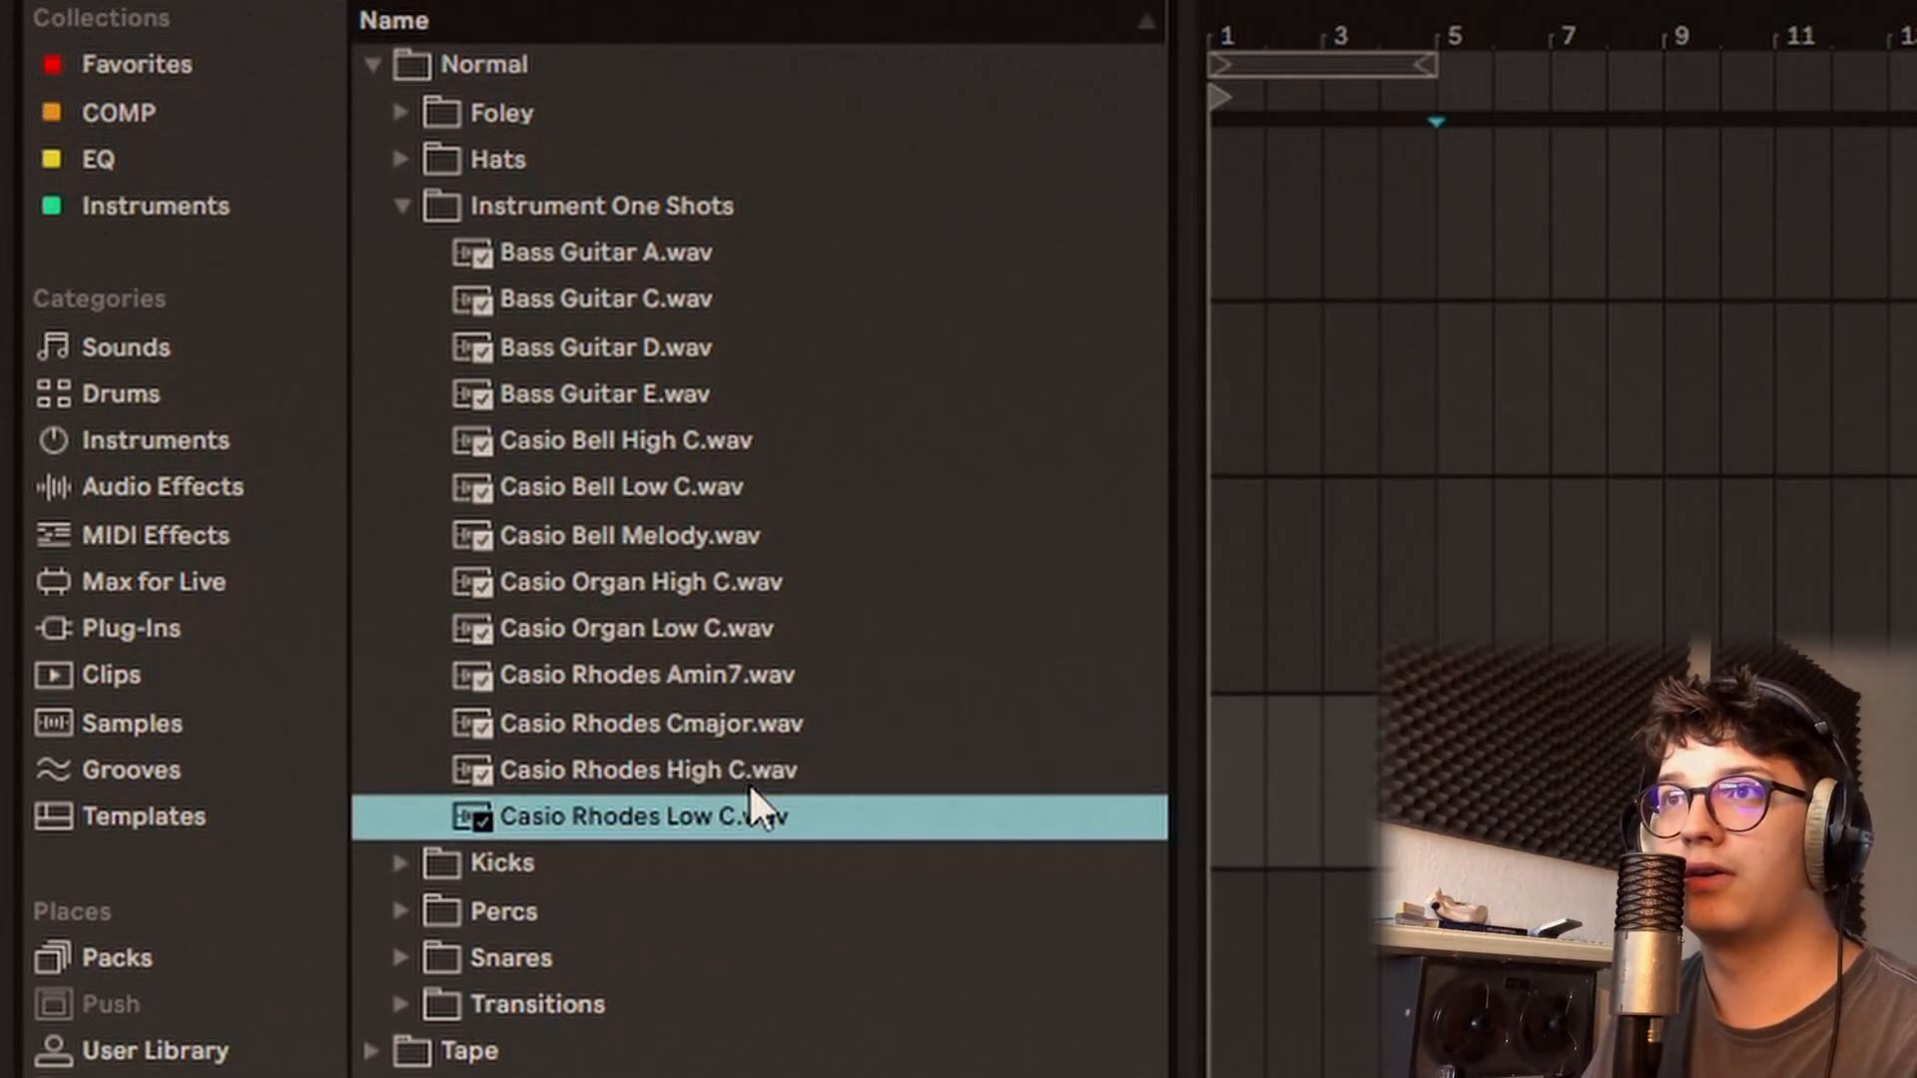
key("Up")
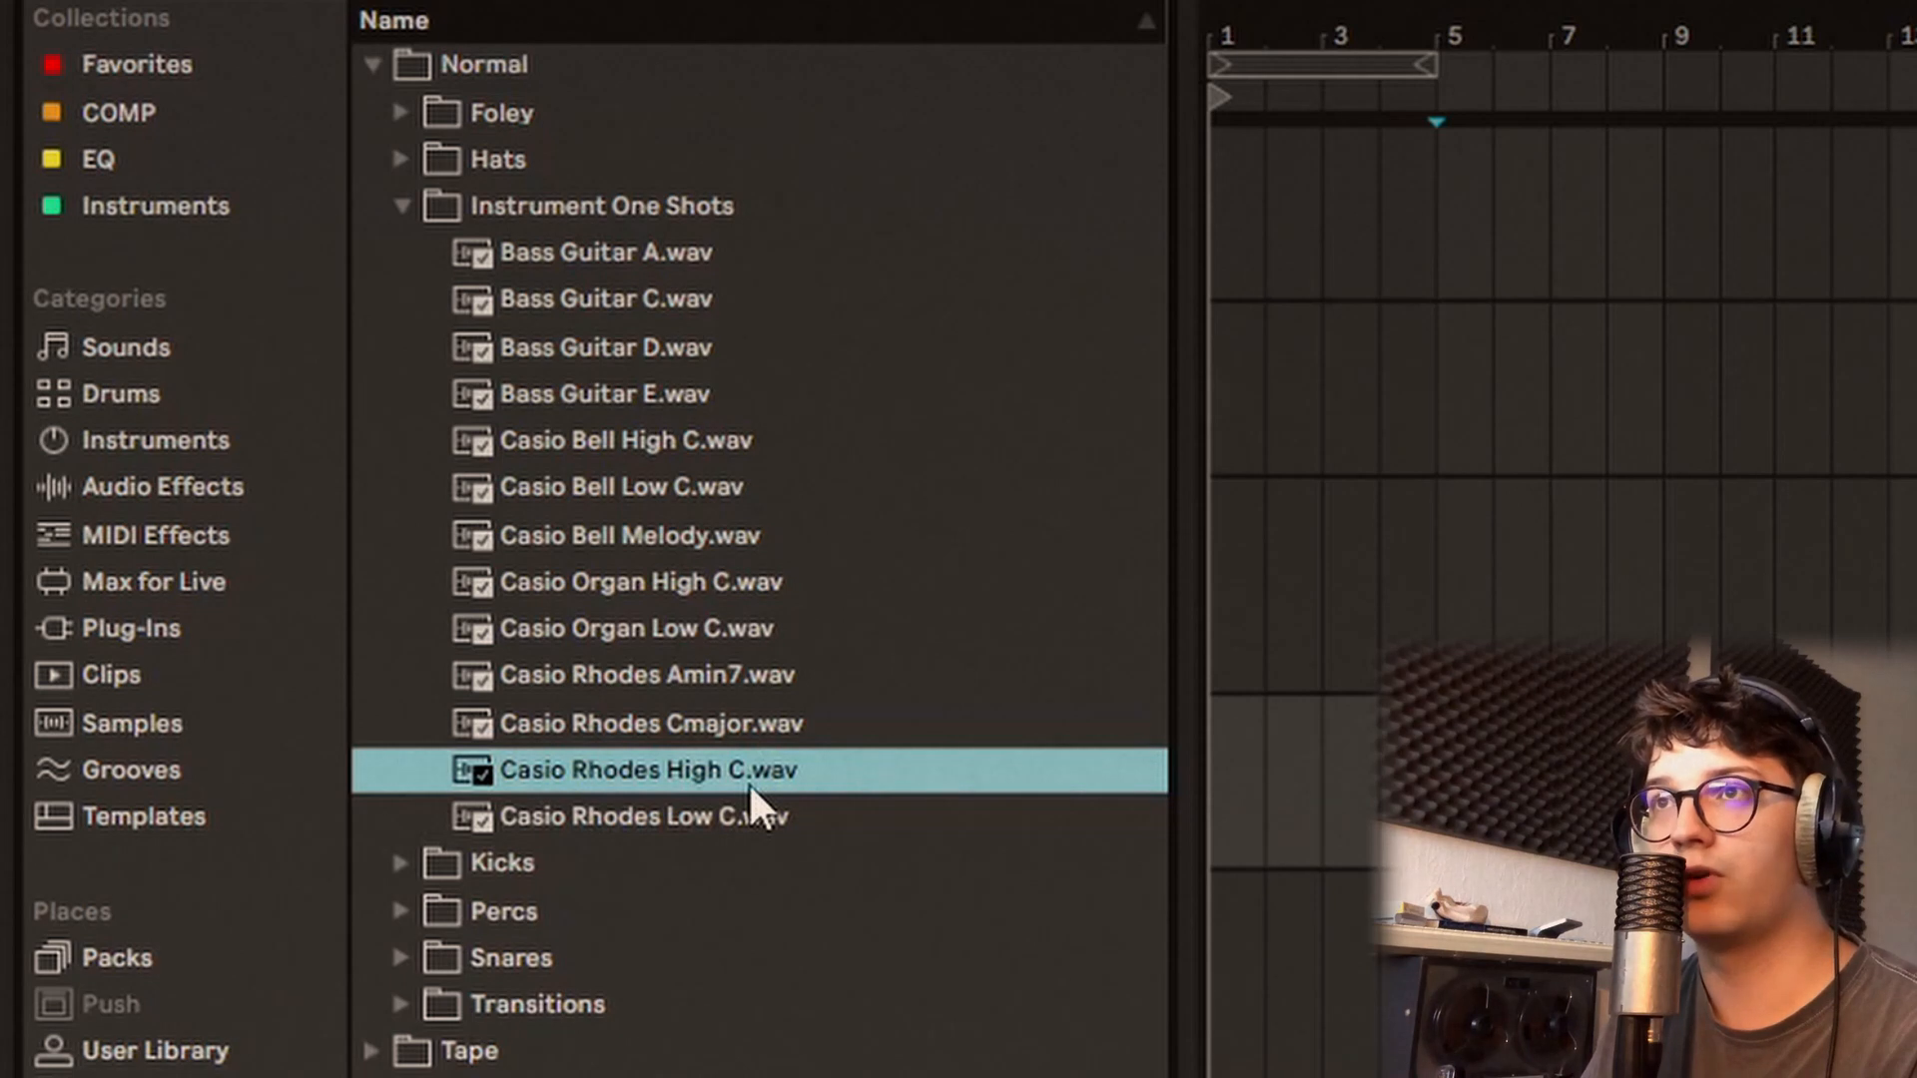
key("Up")
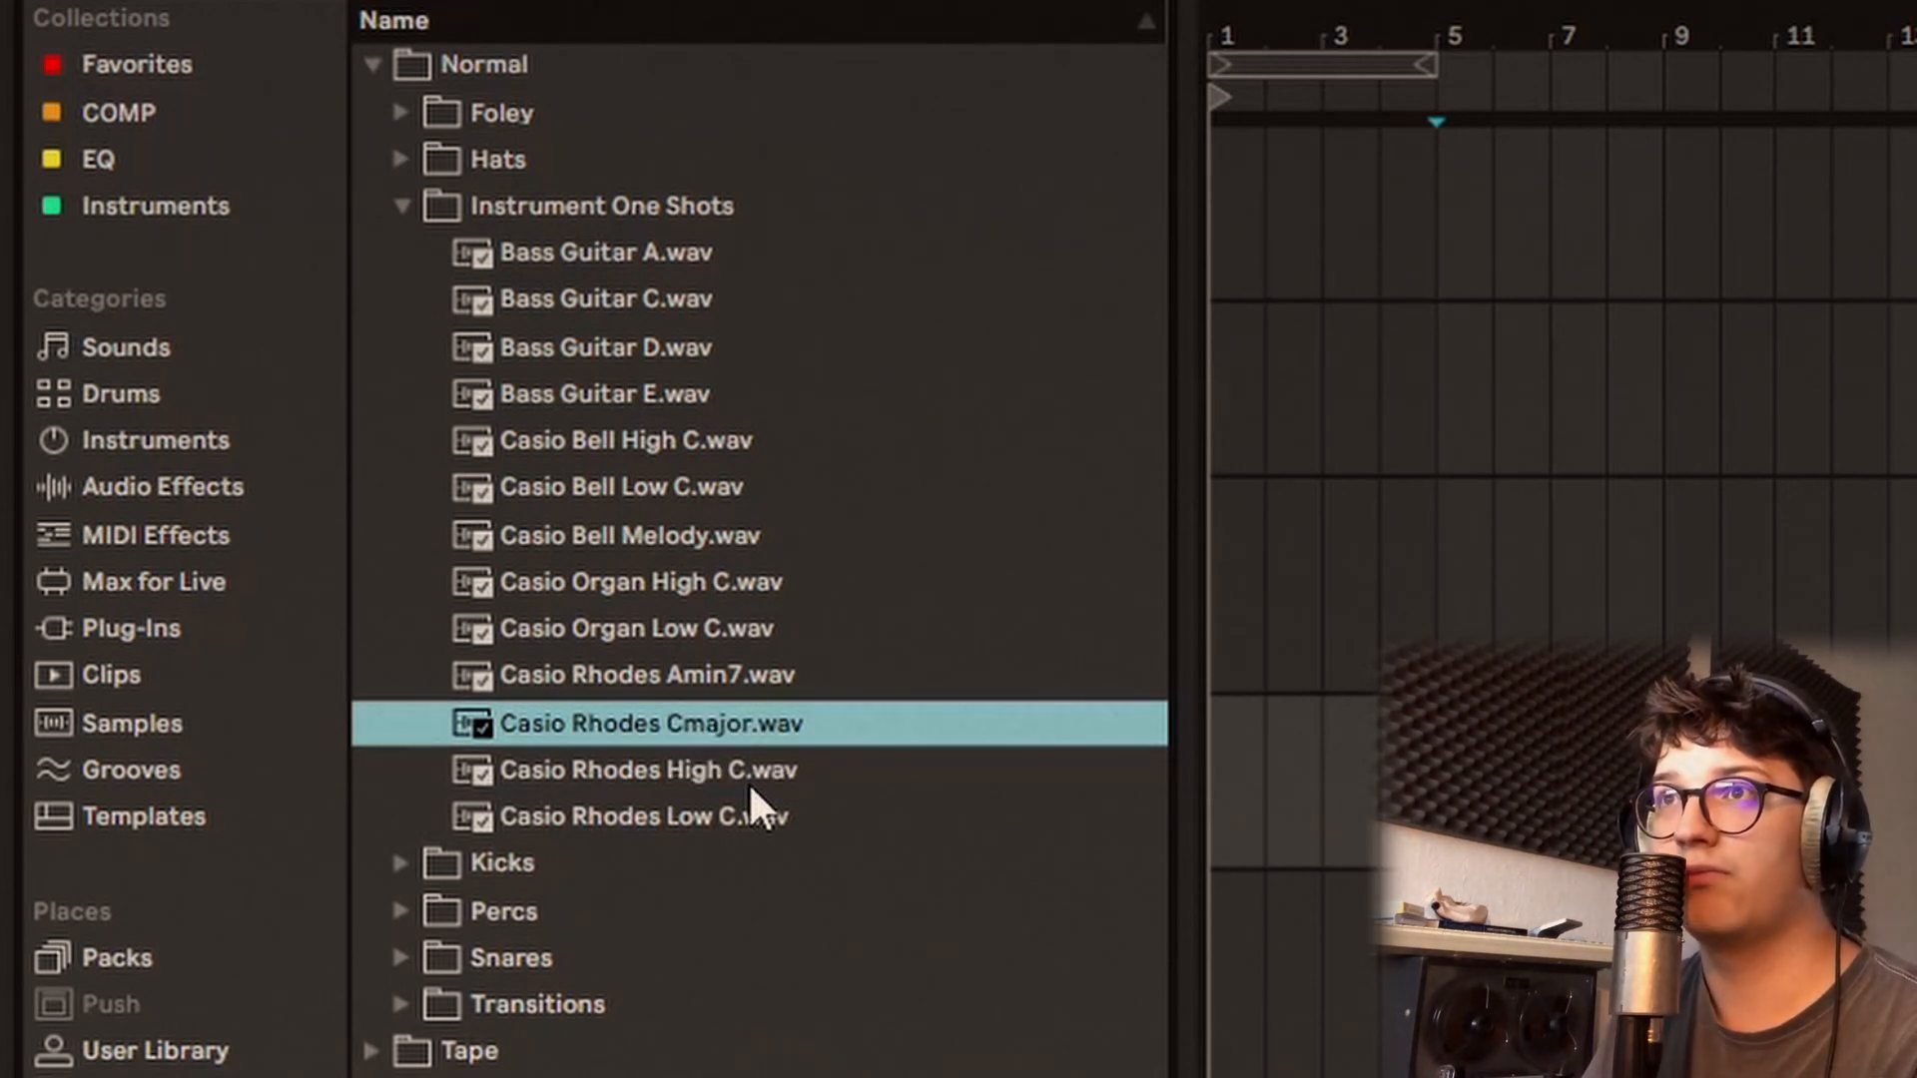
key("Up")
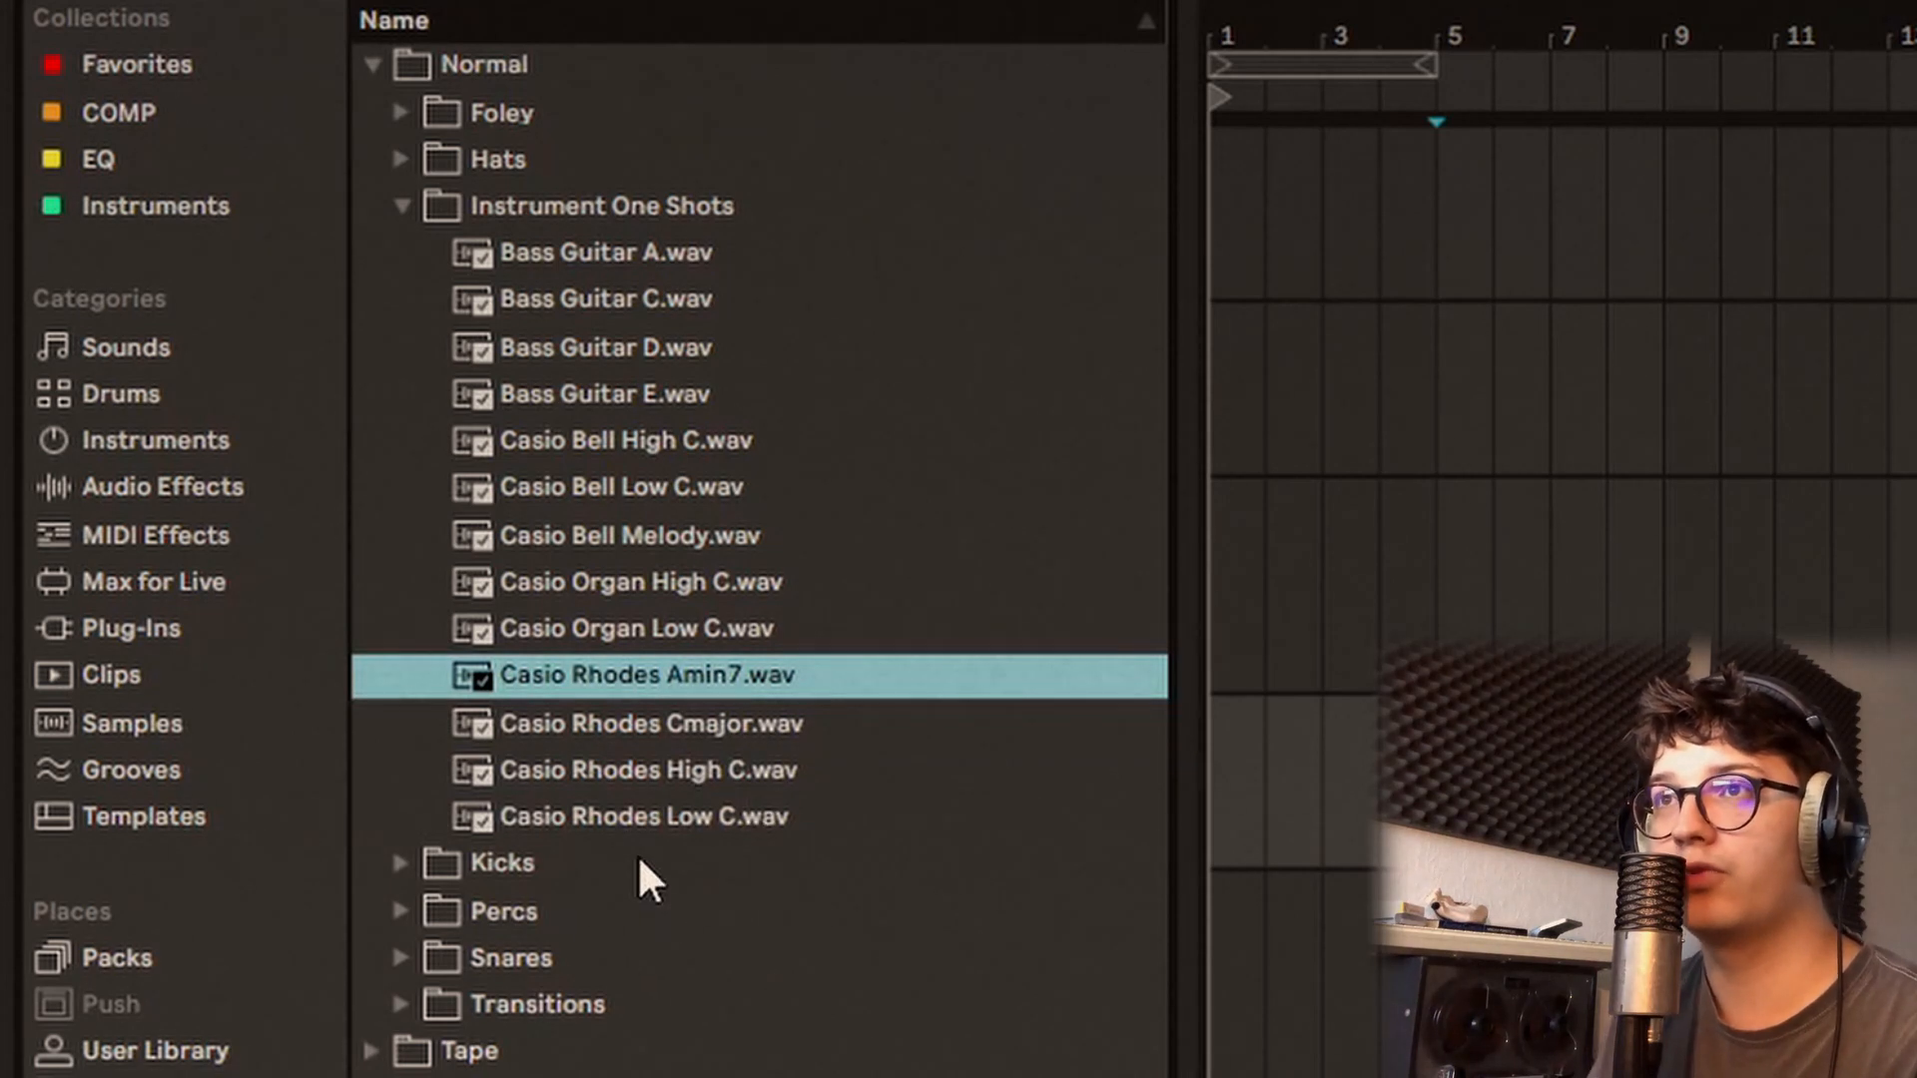
Step: Expand the Kicks folder and audition its kick samples down the list and back up to Kick 4.wav
left_click(565, 883)
key("Right")
key("Down")
key("Down")
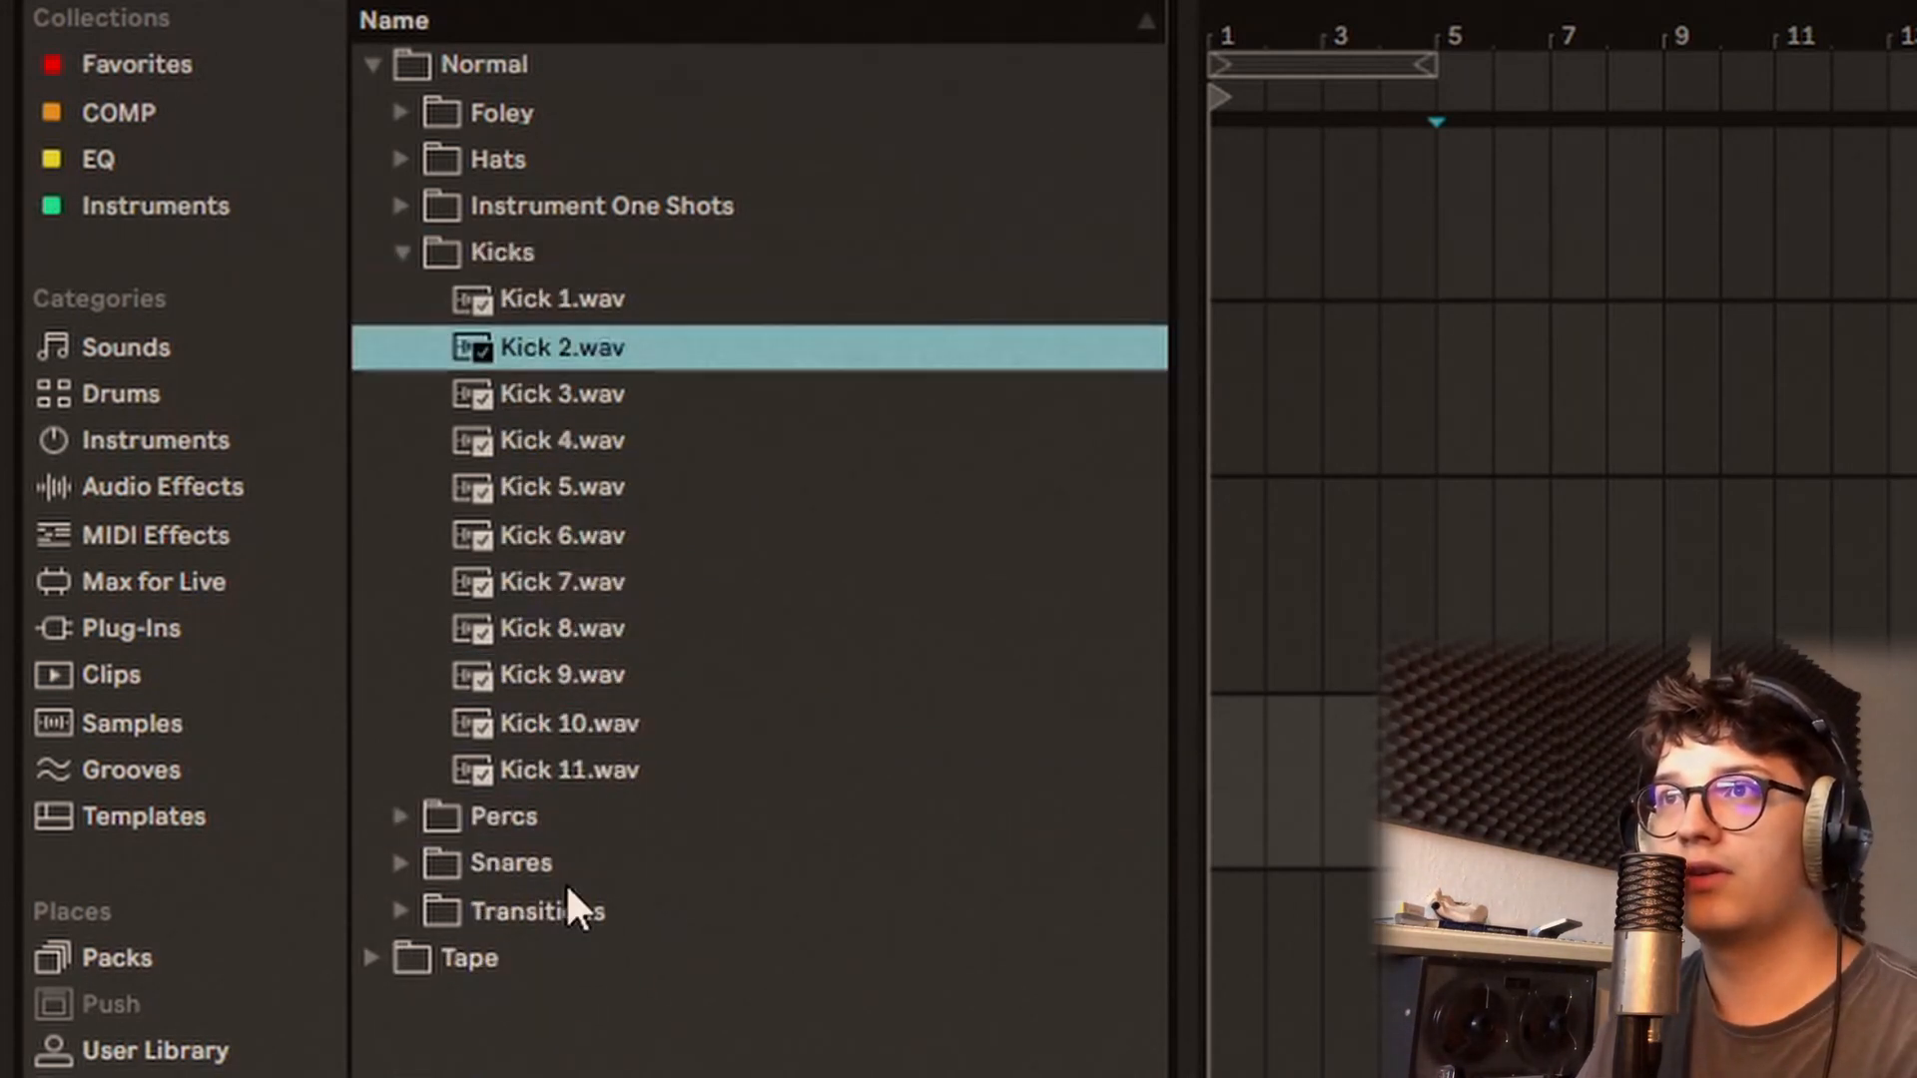
key("Down")
key("Down")
key("Down")
key("Down")
key("Down")
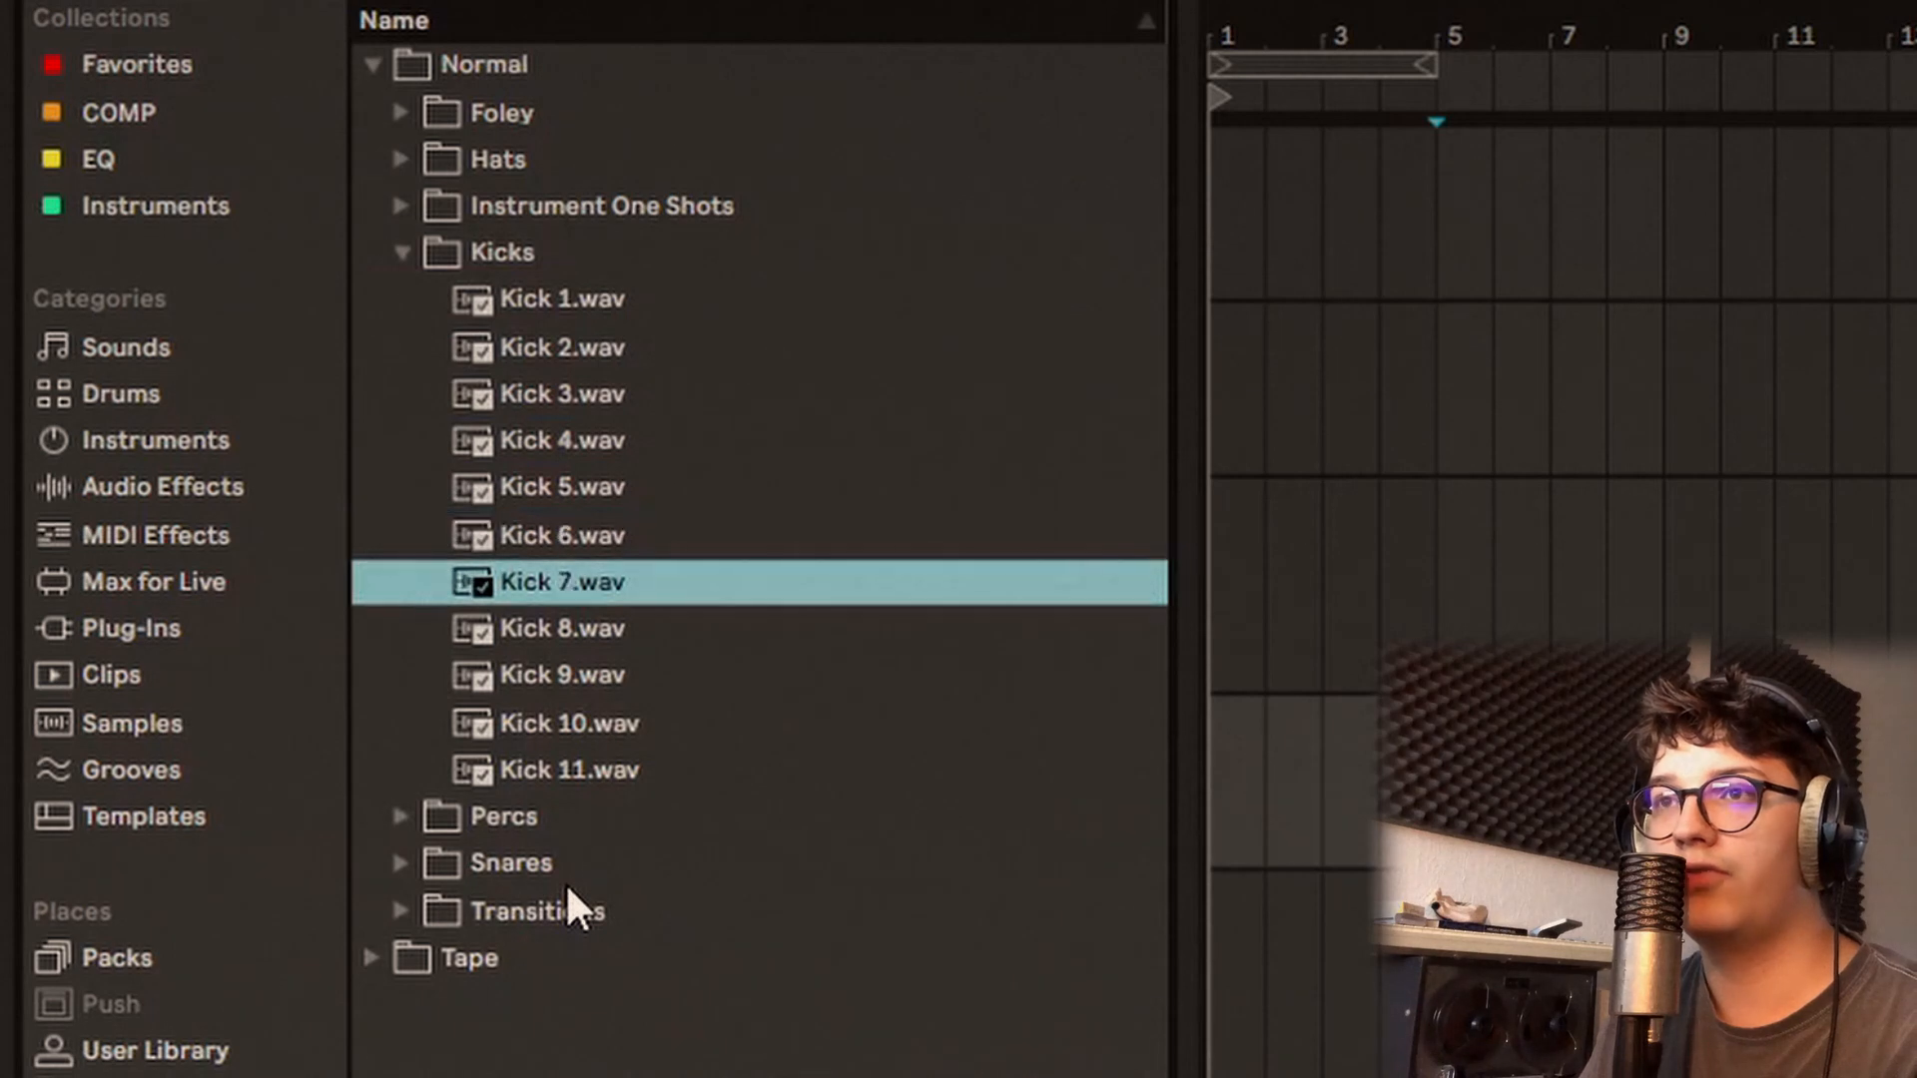
key("Down")
key("Down")
key("Down")
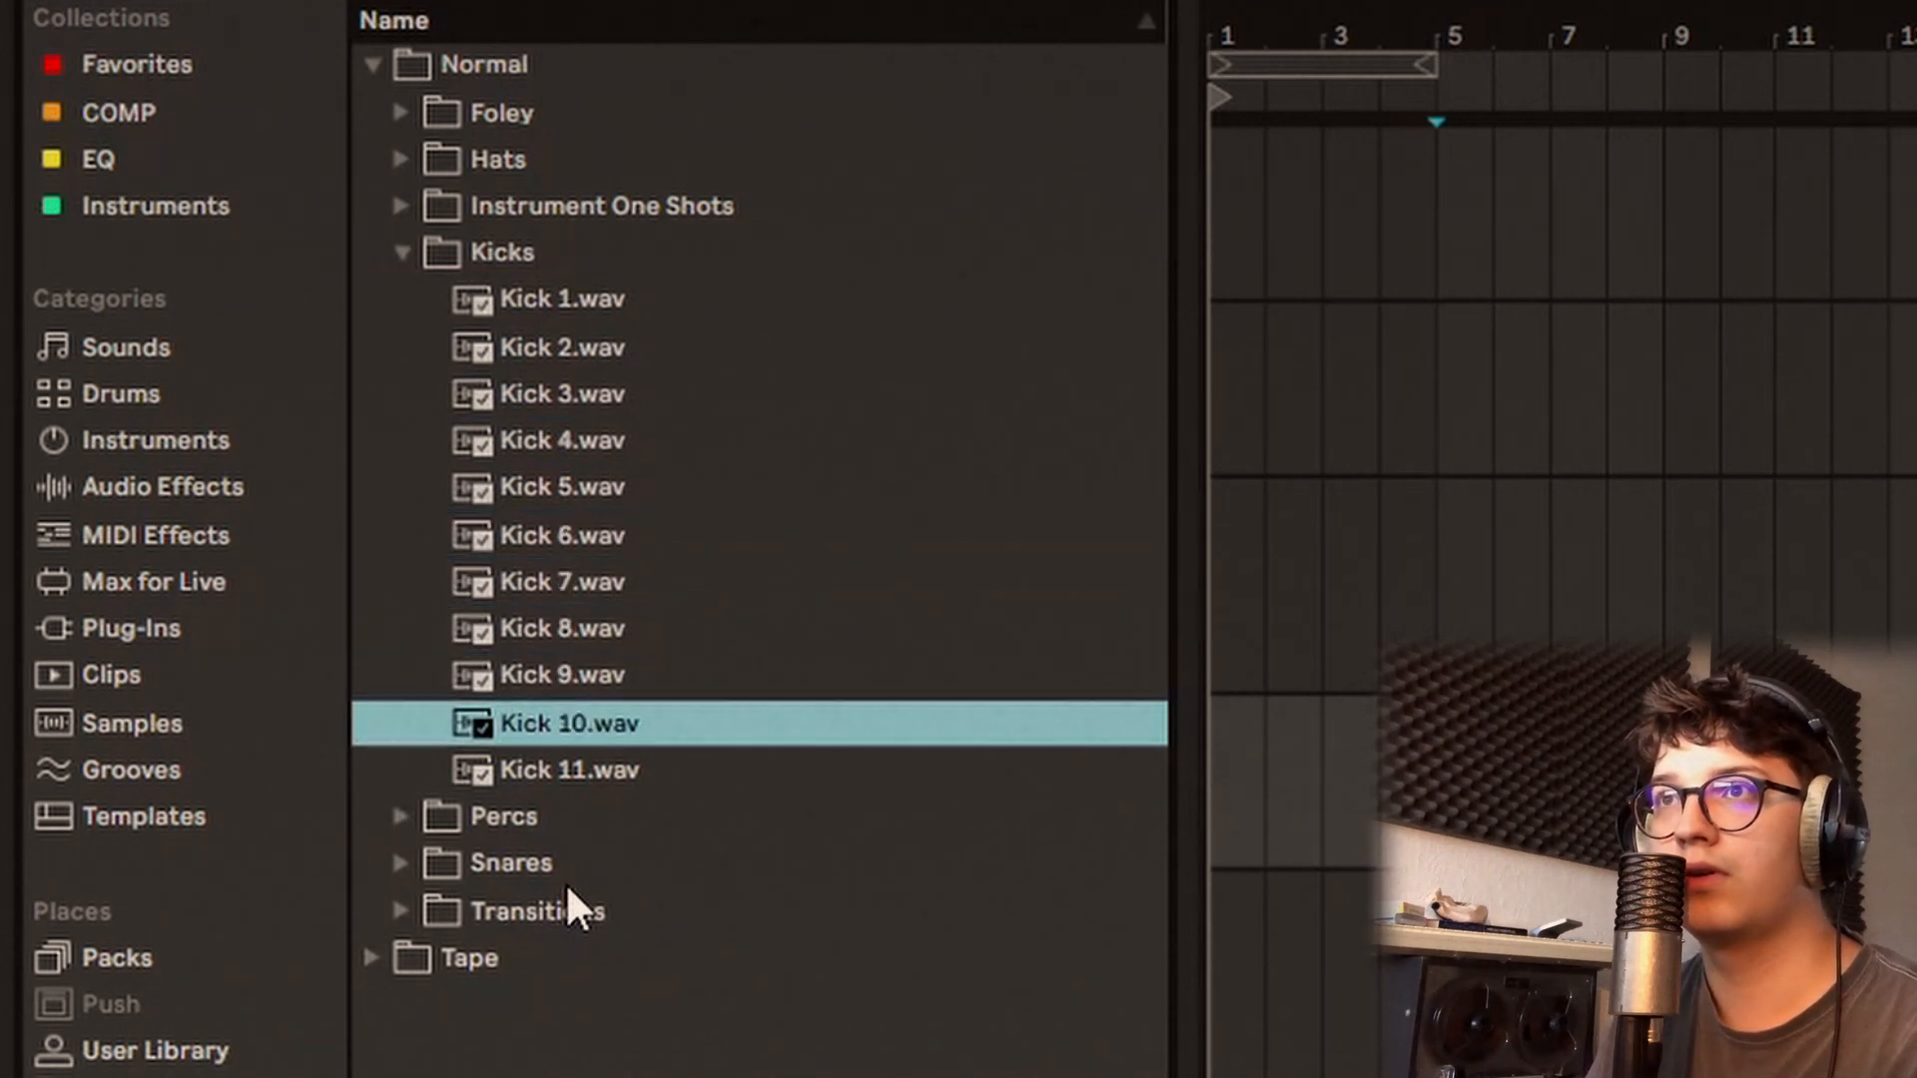
key("Down")
key("Up")
key("Up")
key("Up")
key("Up")
key("Up")
key("Up")
key("Up")
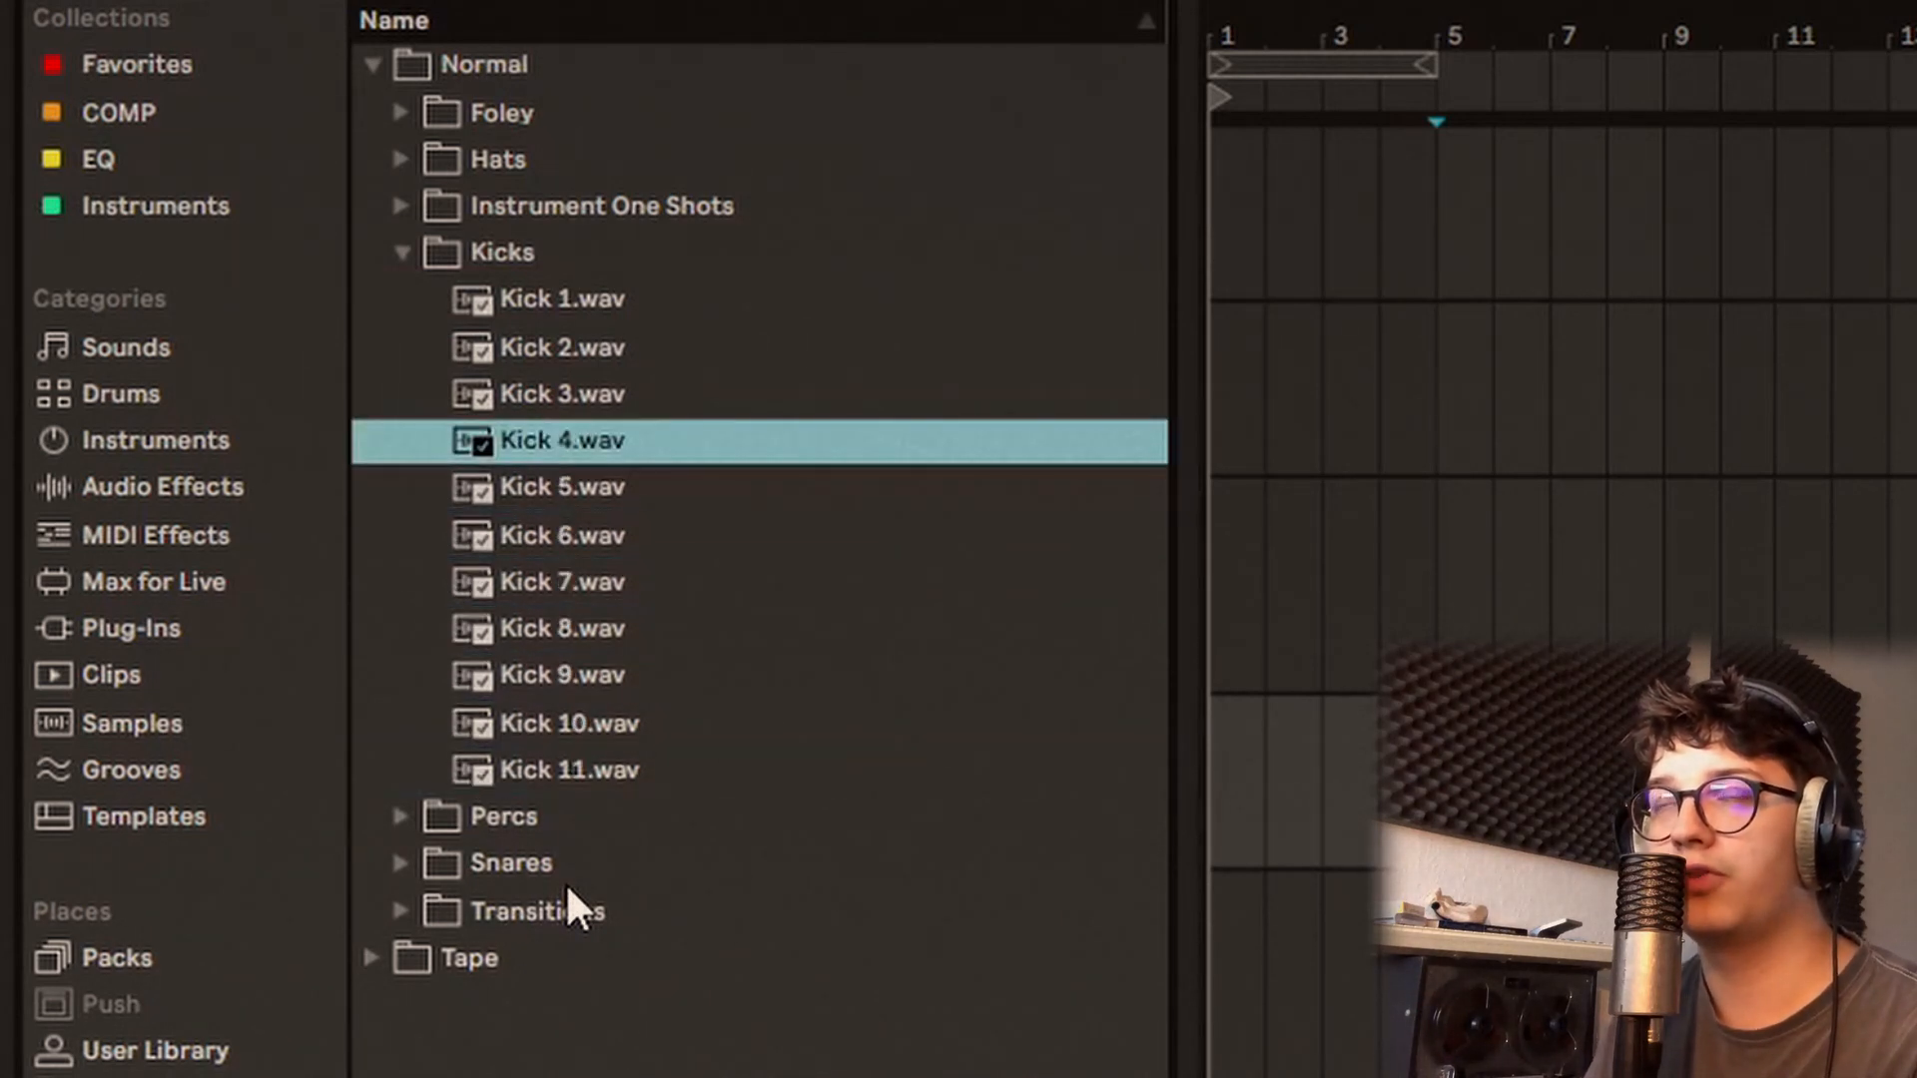
Step: Expand the Percs folder and open its One Shots subfolder
key("Down")
key("Down")
key("Down")
key("Down")
key("Down")
key("Down")
key("Down")
key("Down")
key("Right")
key("Down")
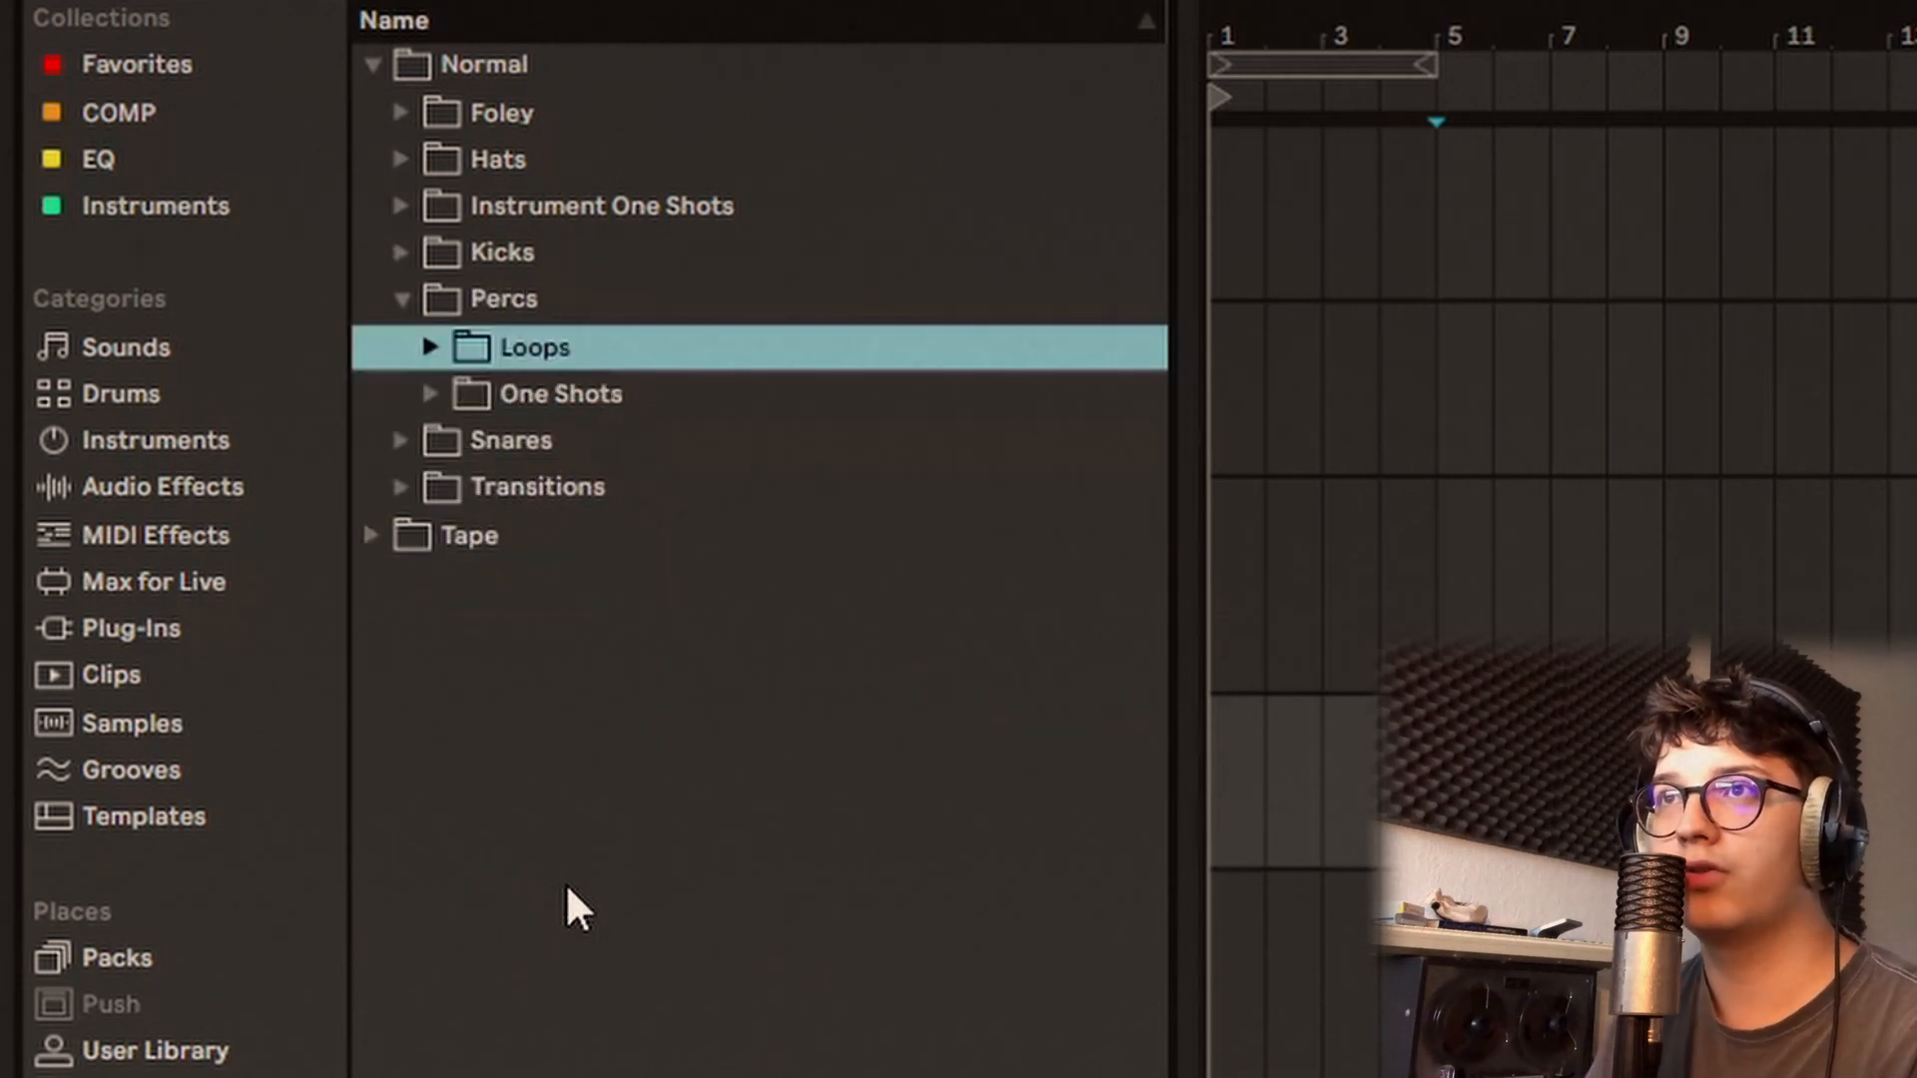
key("Down")
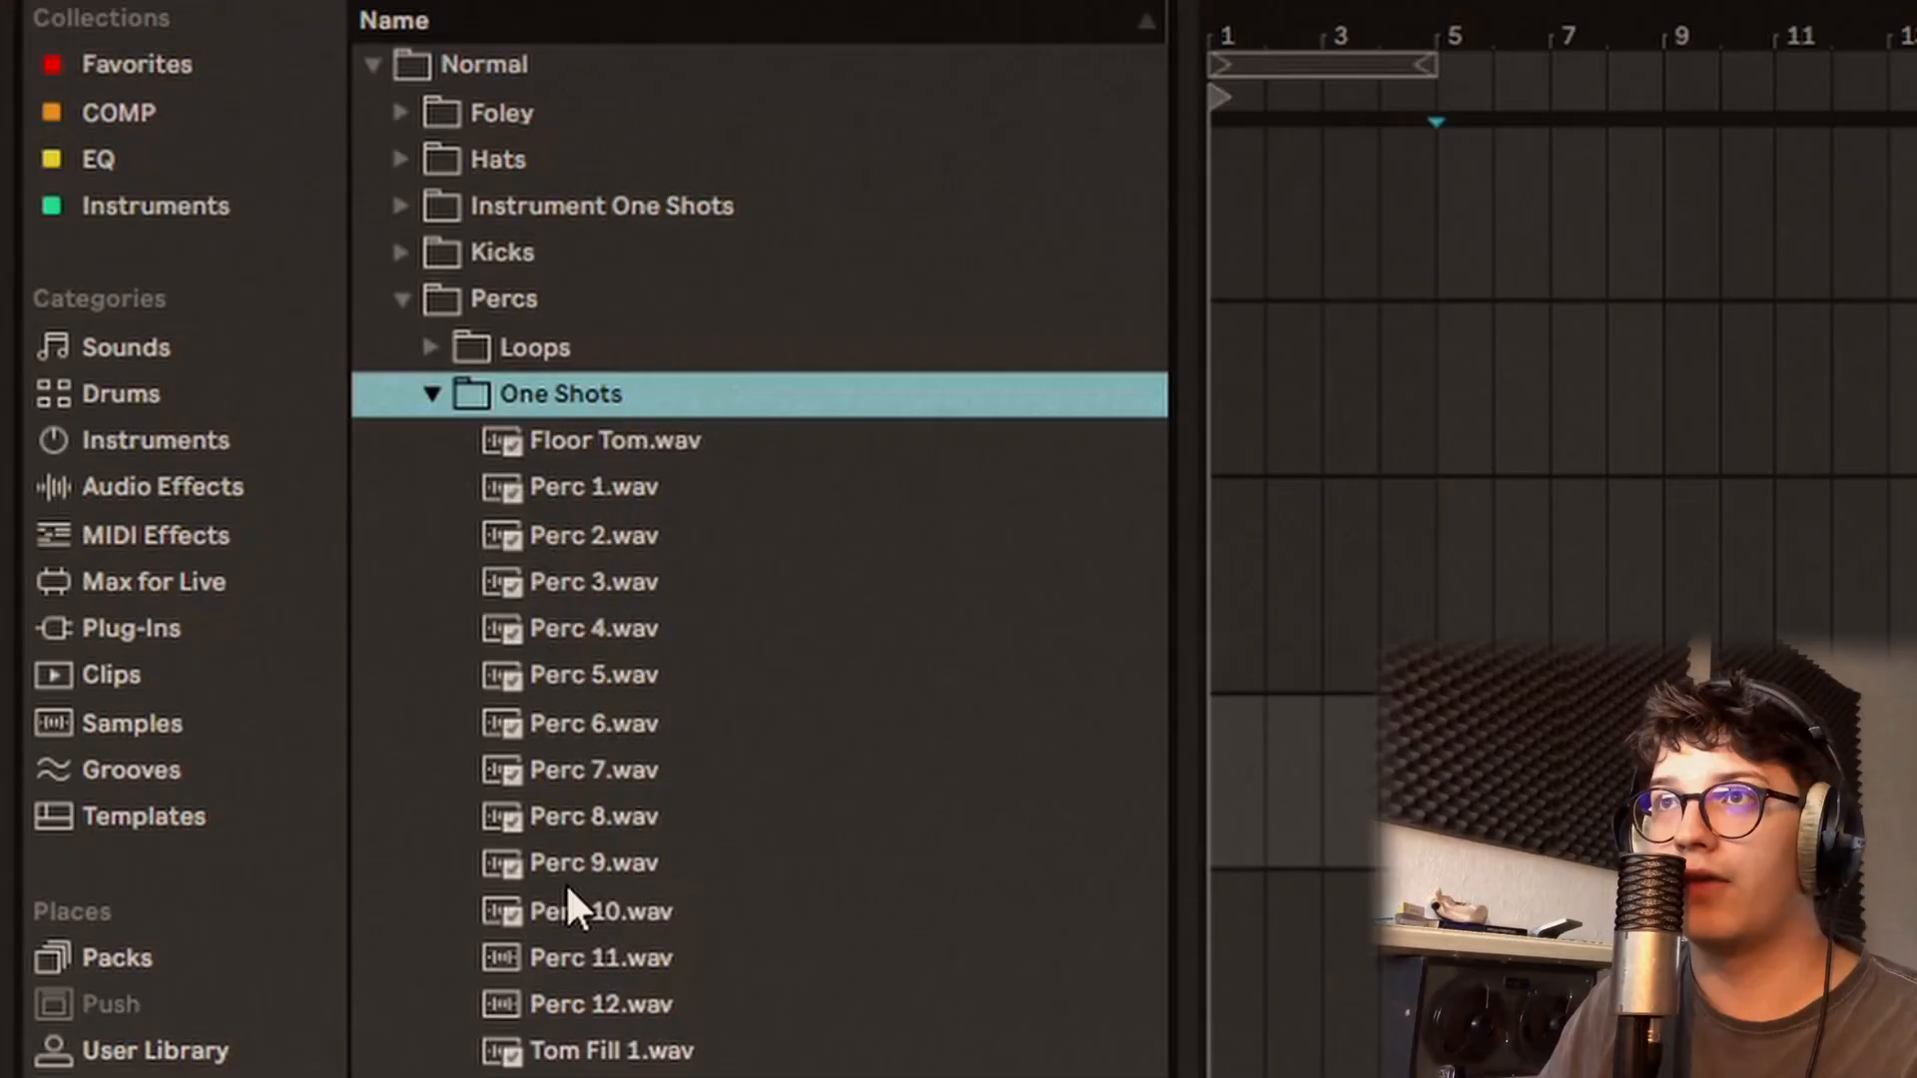
Step: Audition the percussion one shots from Floor Tom.wav through Perc 6.wav
key("Down")
key("Down")
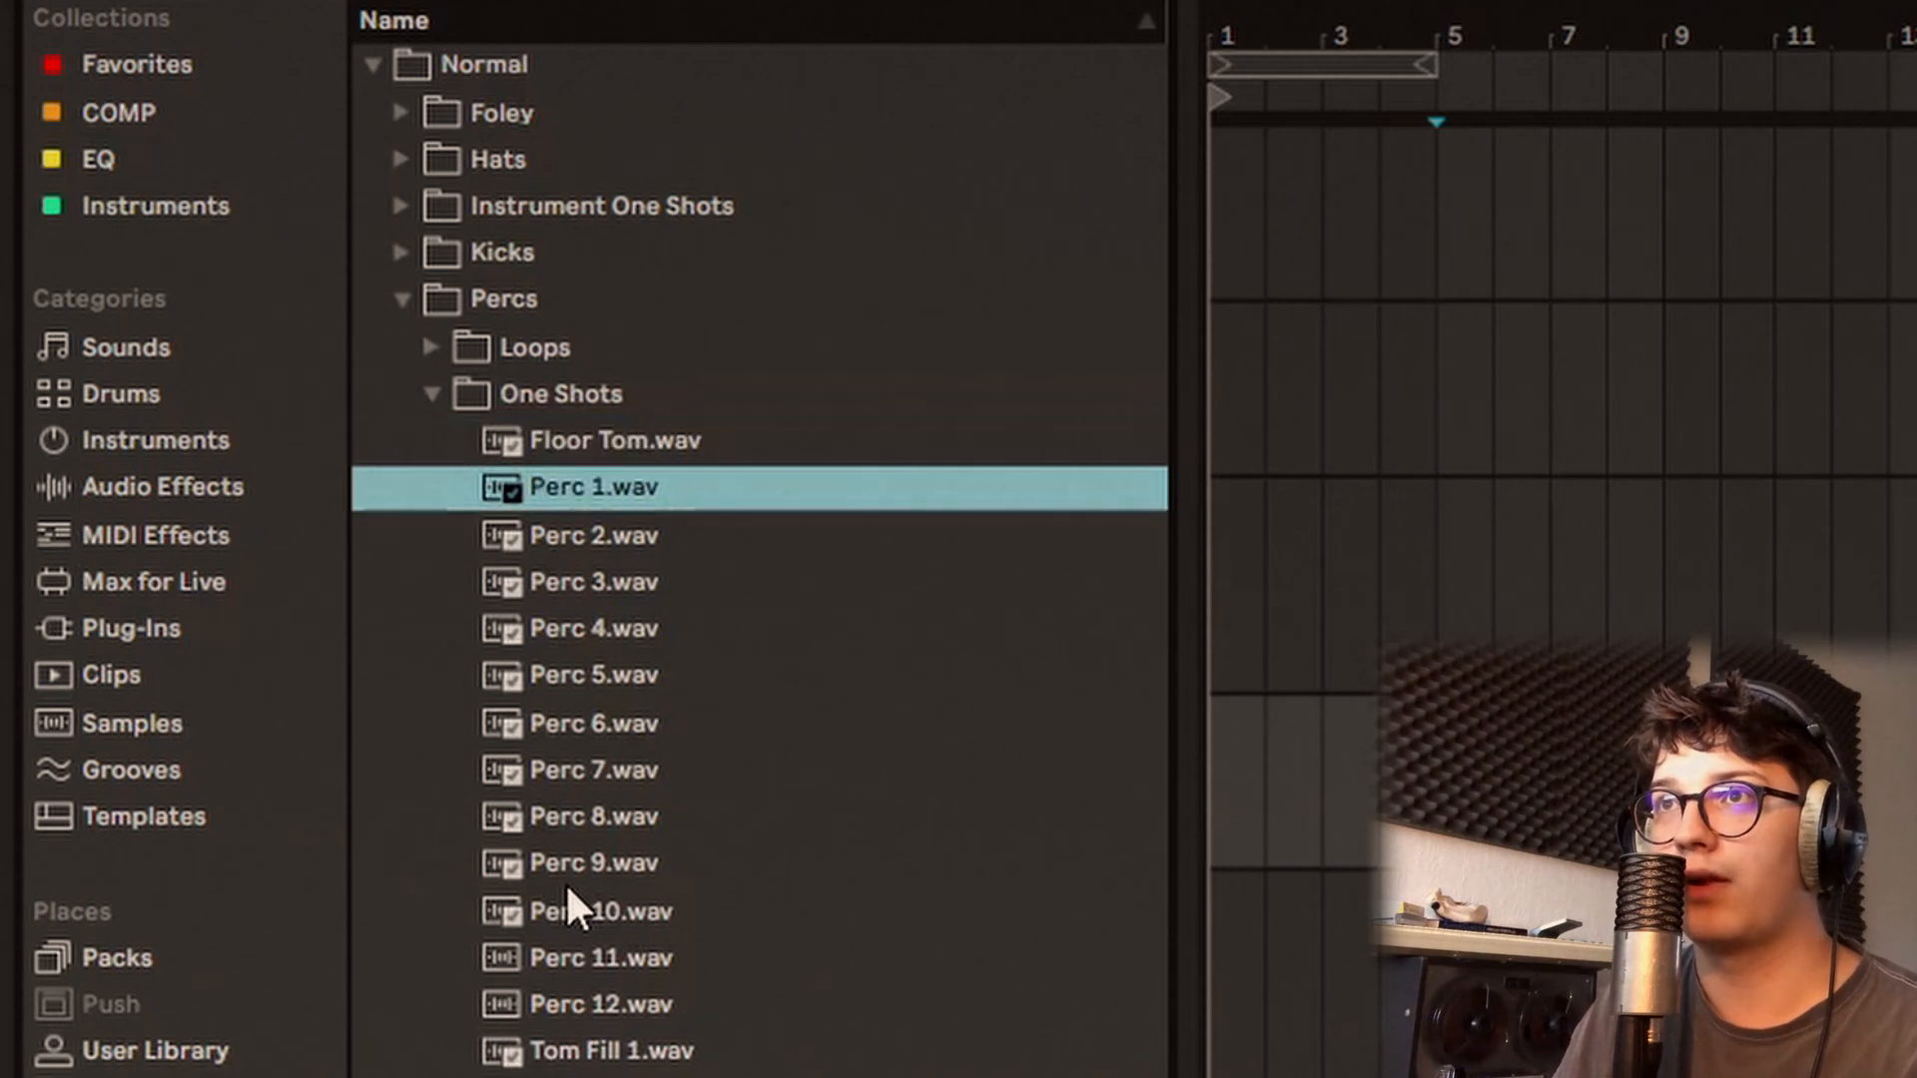
key("Down")
key("Down")
key("Down")
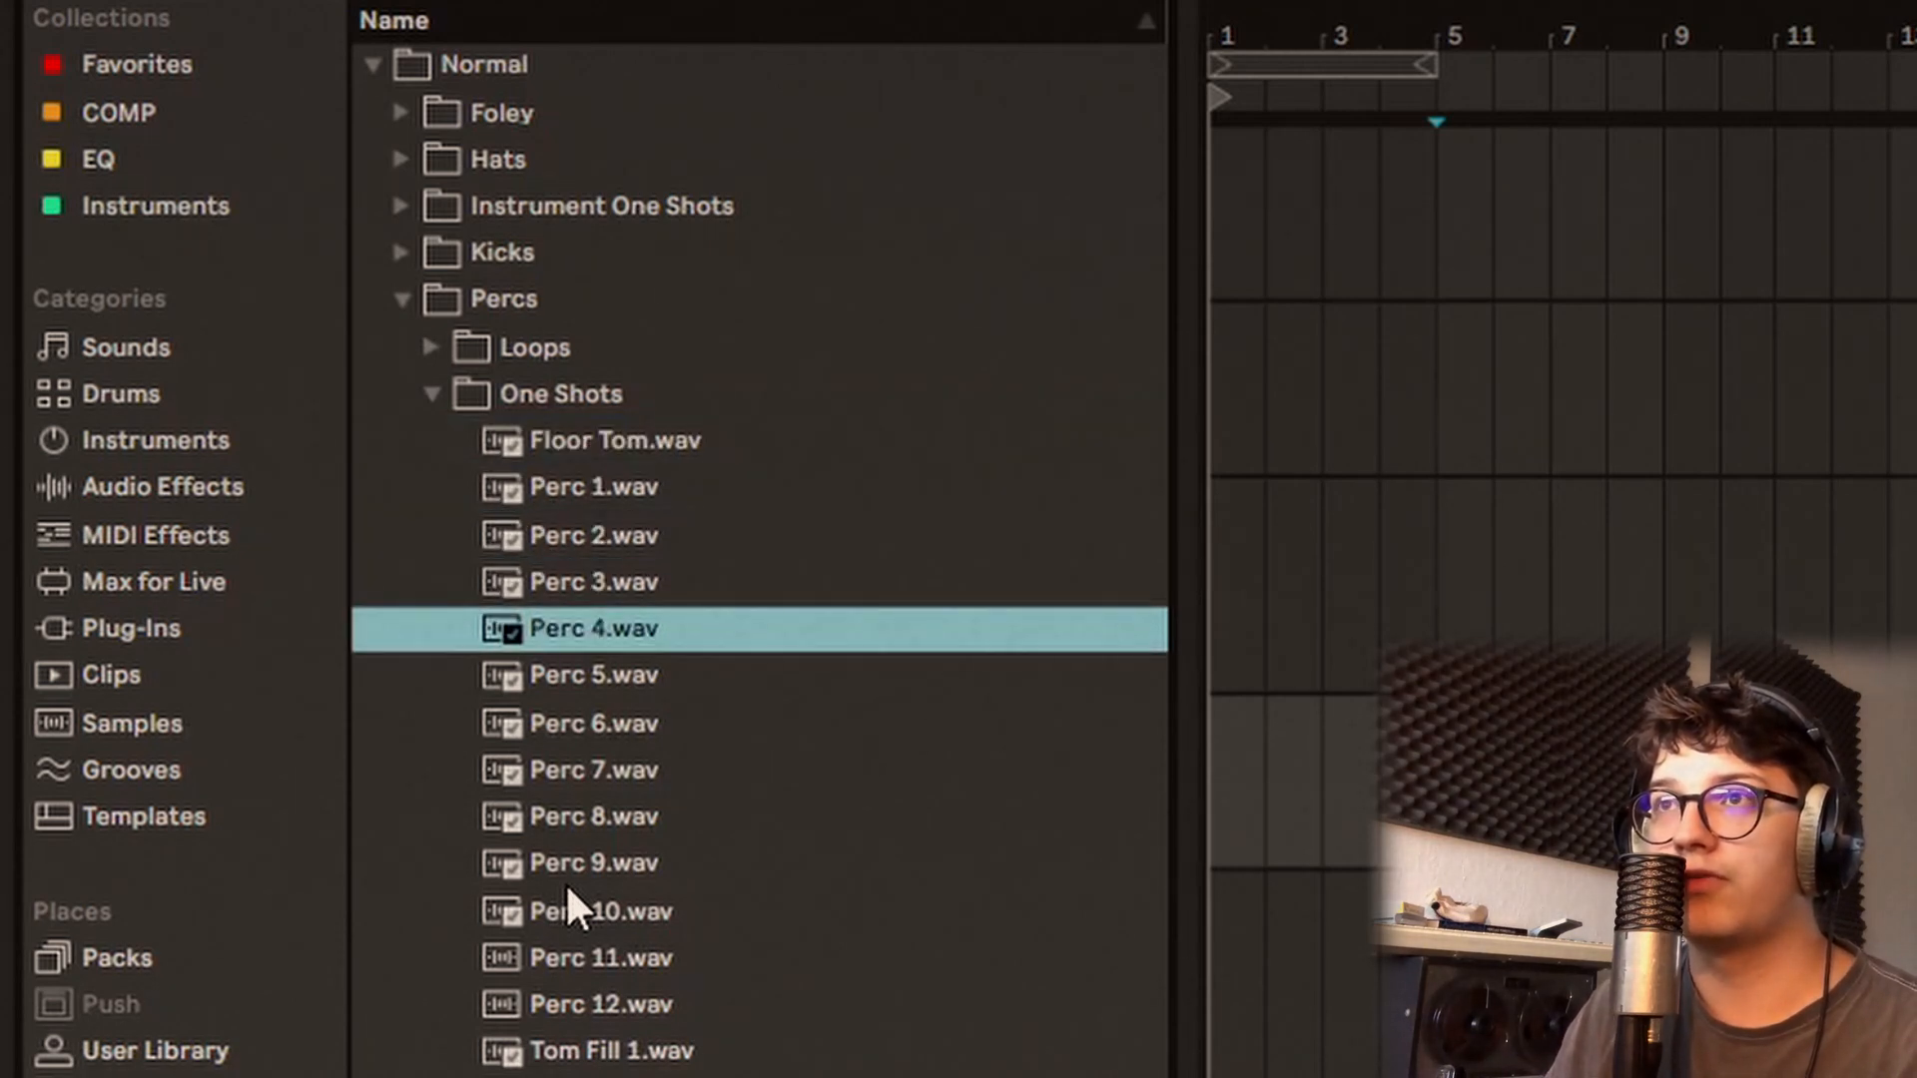
Step: Audition the percussion one shots from Perc 7.wav through Perc 12.wav
key("Down")
key("Down")
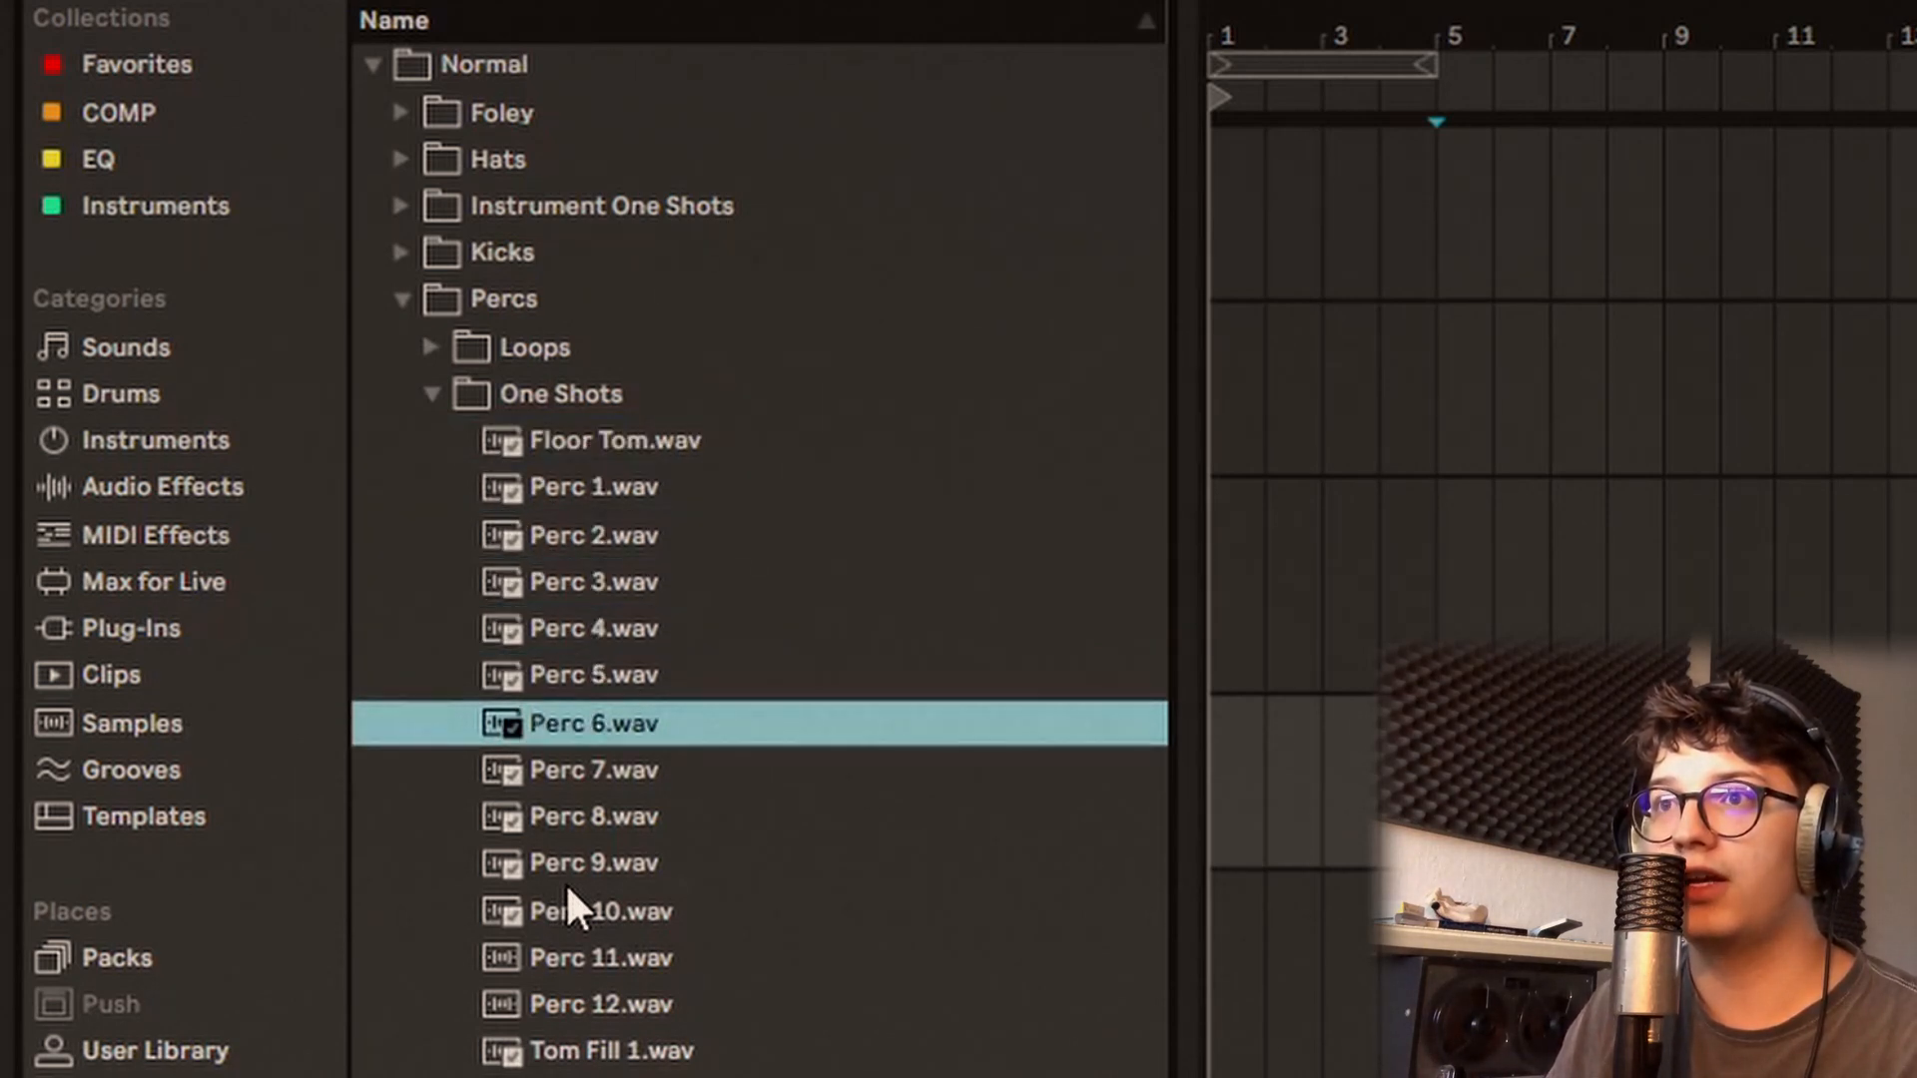
key("Down")
key("Down")
key("Down")
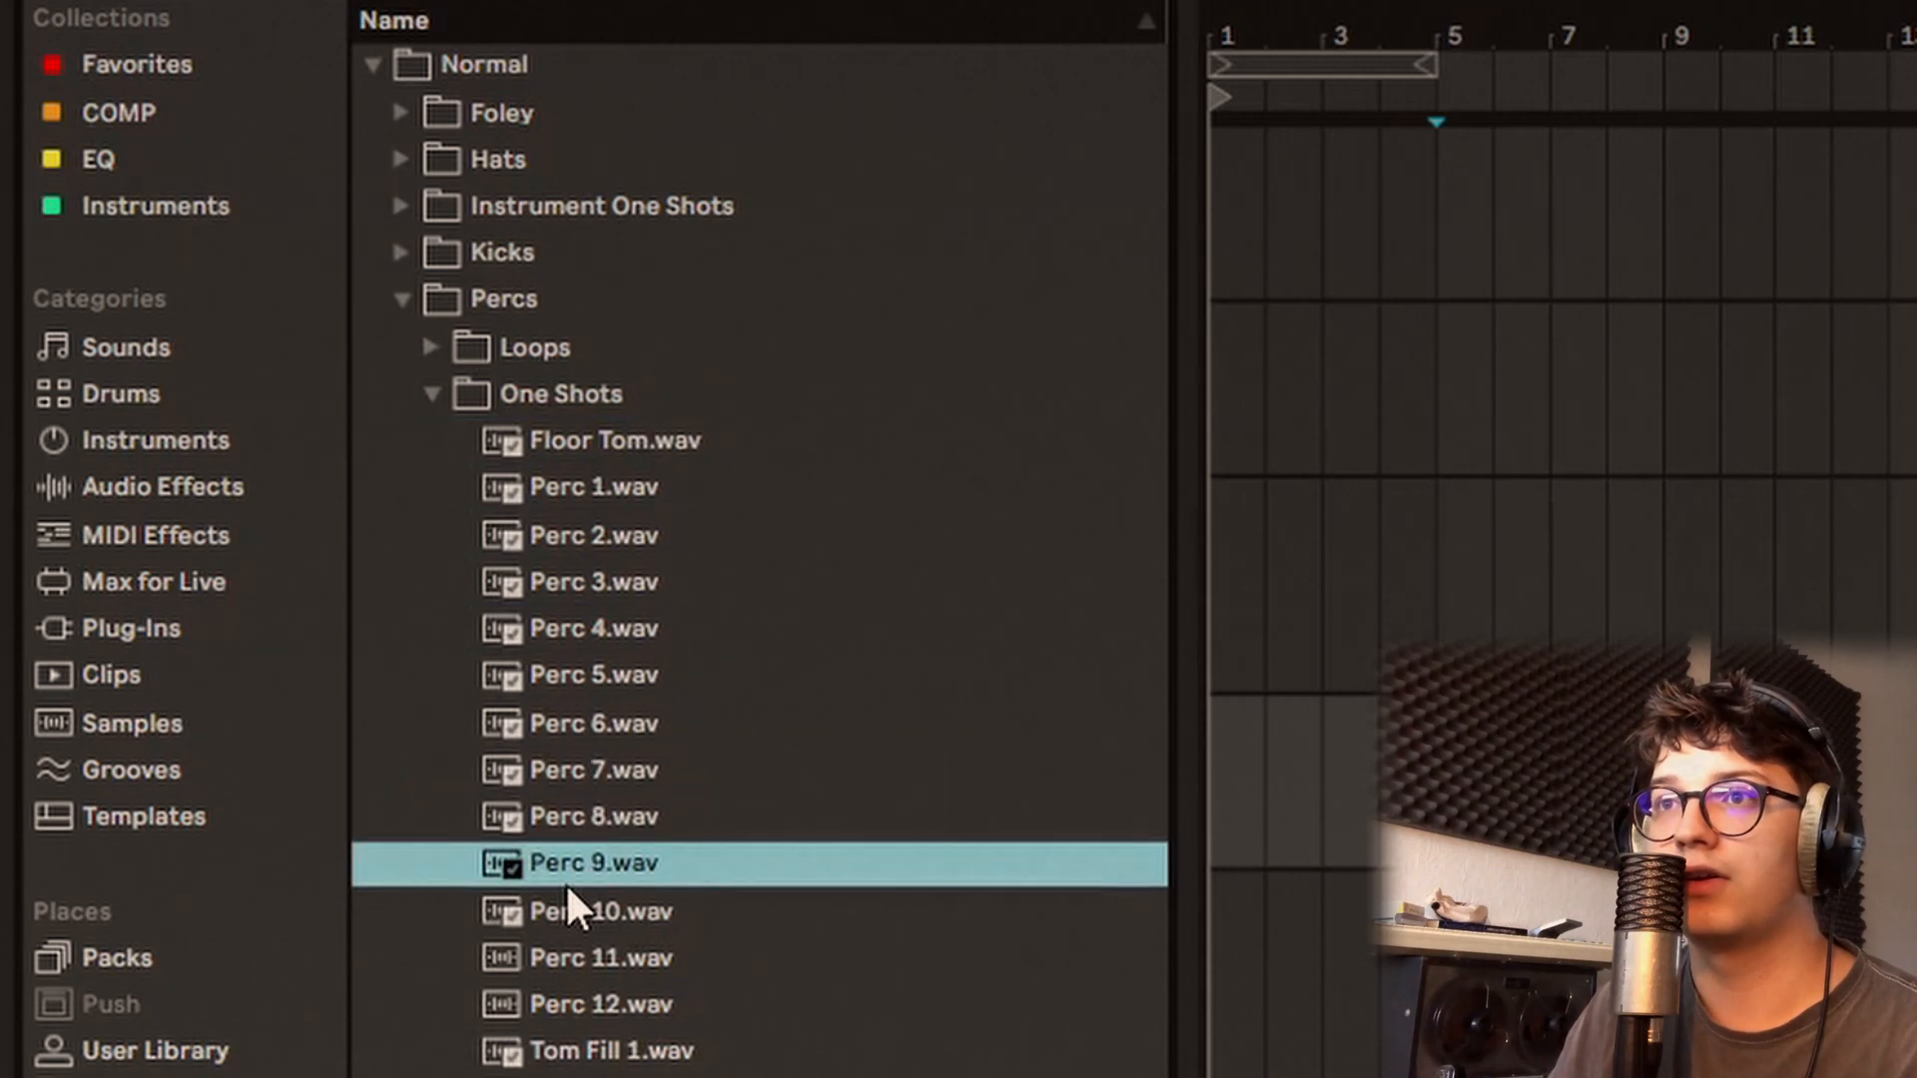
key("Down")
Step: Audition the tom samples in the percussion One Shots folder, including Floor Tom.wav and Tom Fill 1.wav
key("Down")
key("Down")
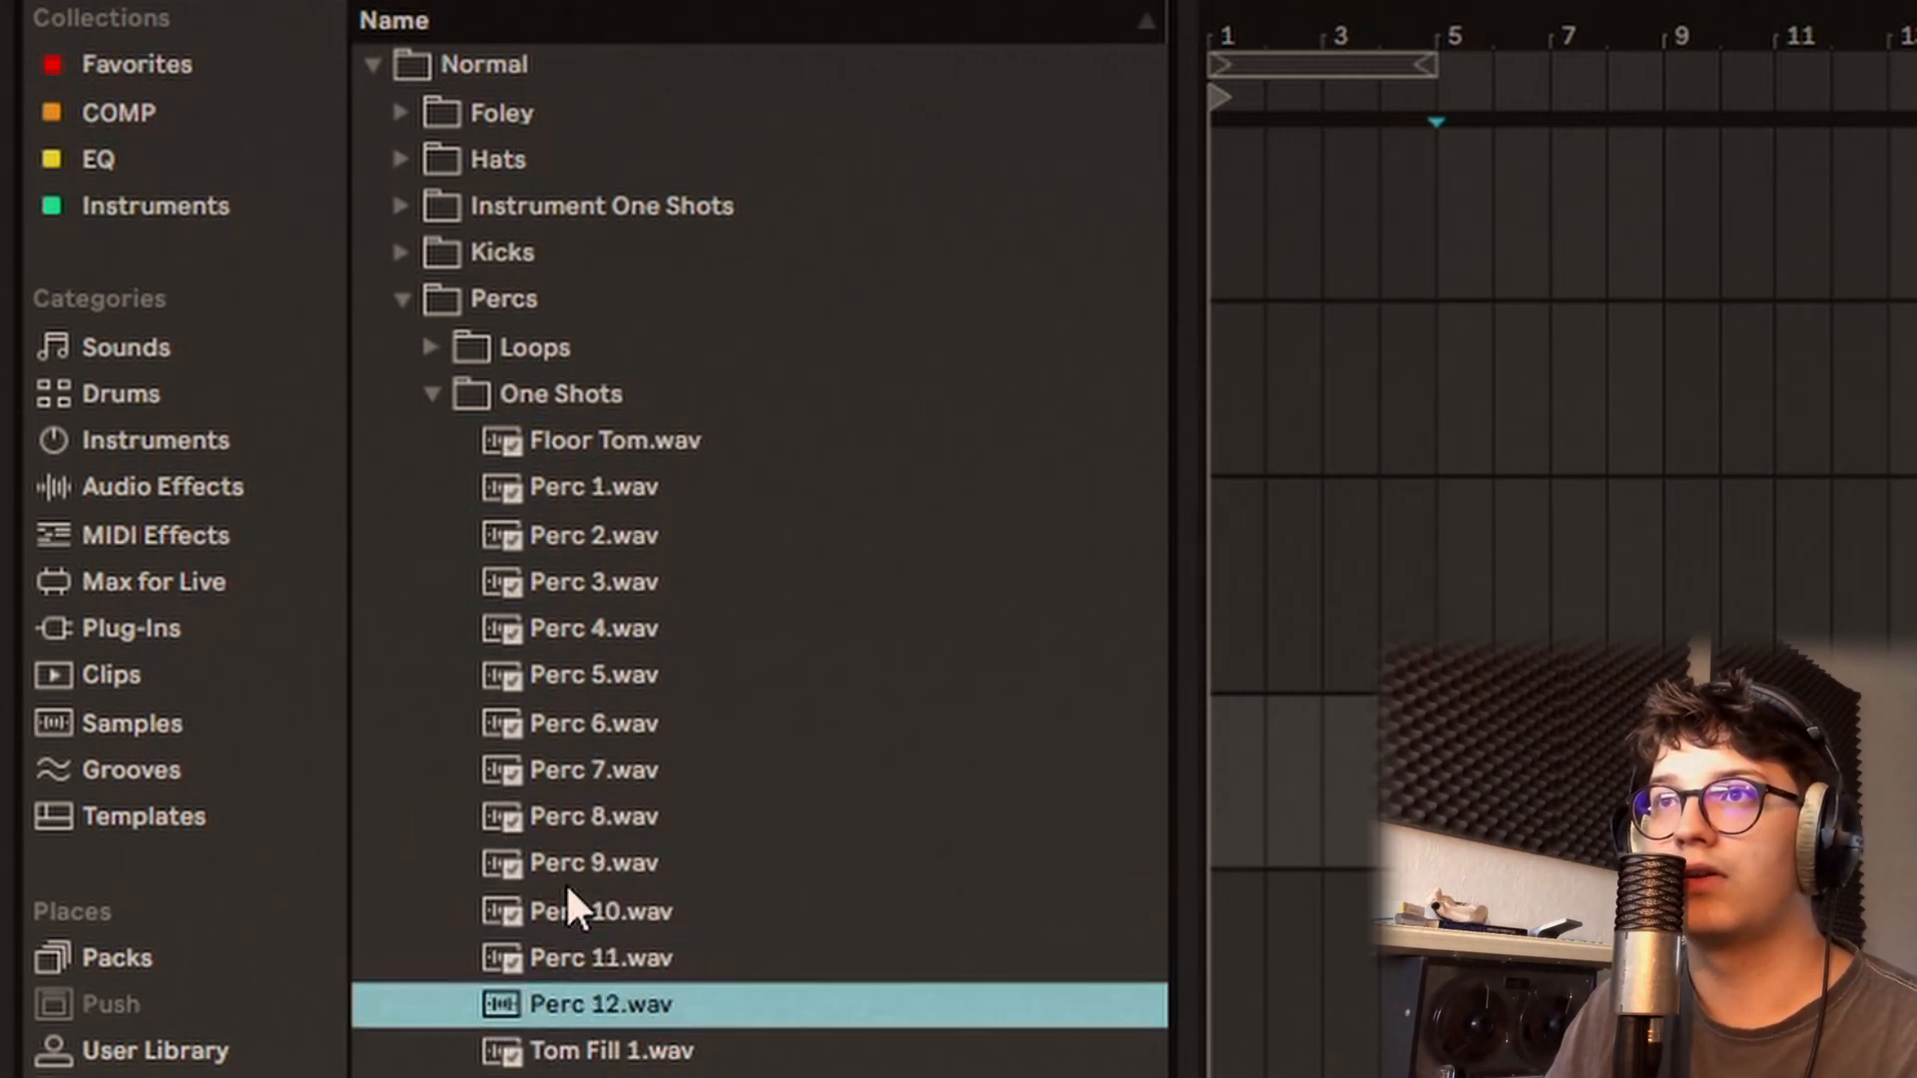
key("Down")
key("Down")
key("Down")
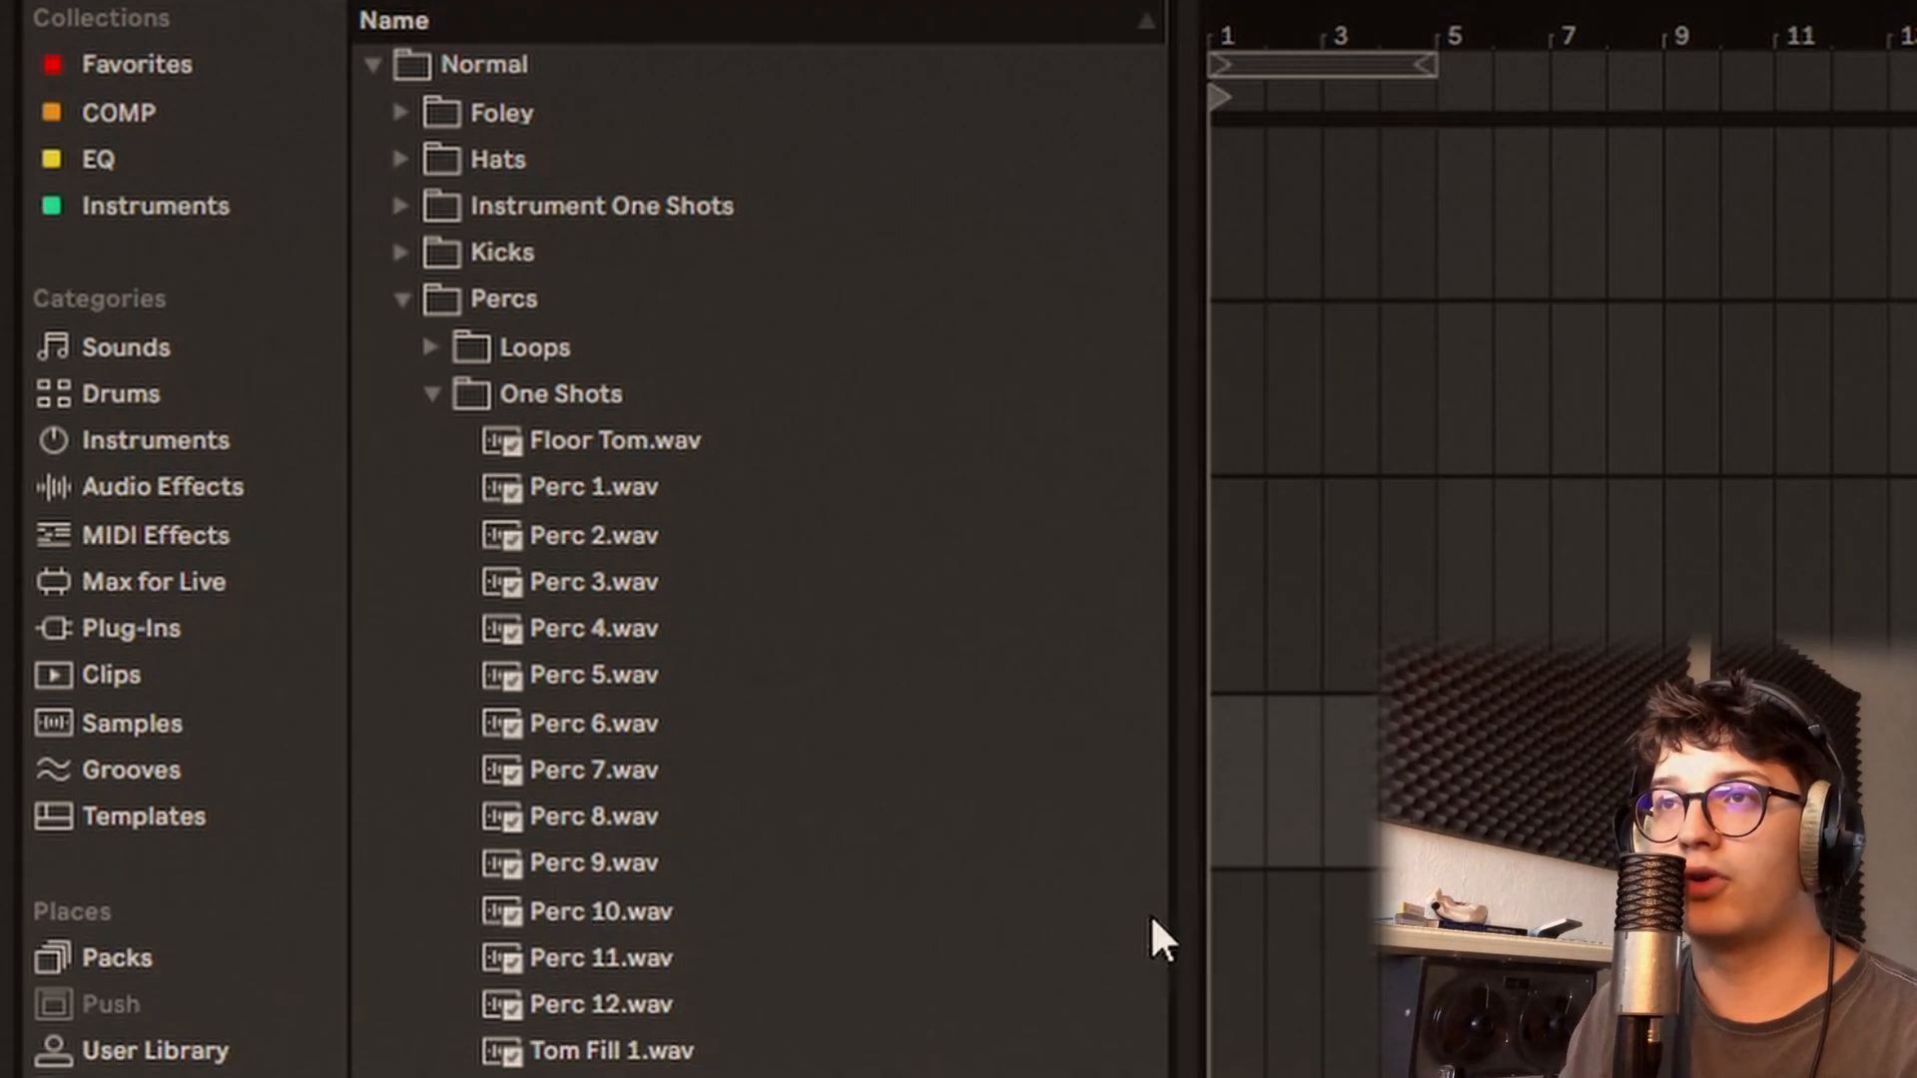
left_click(667, 448)
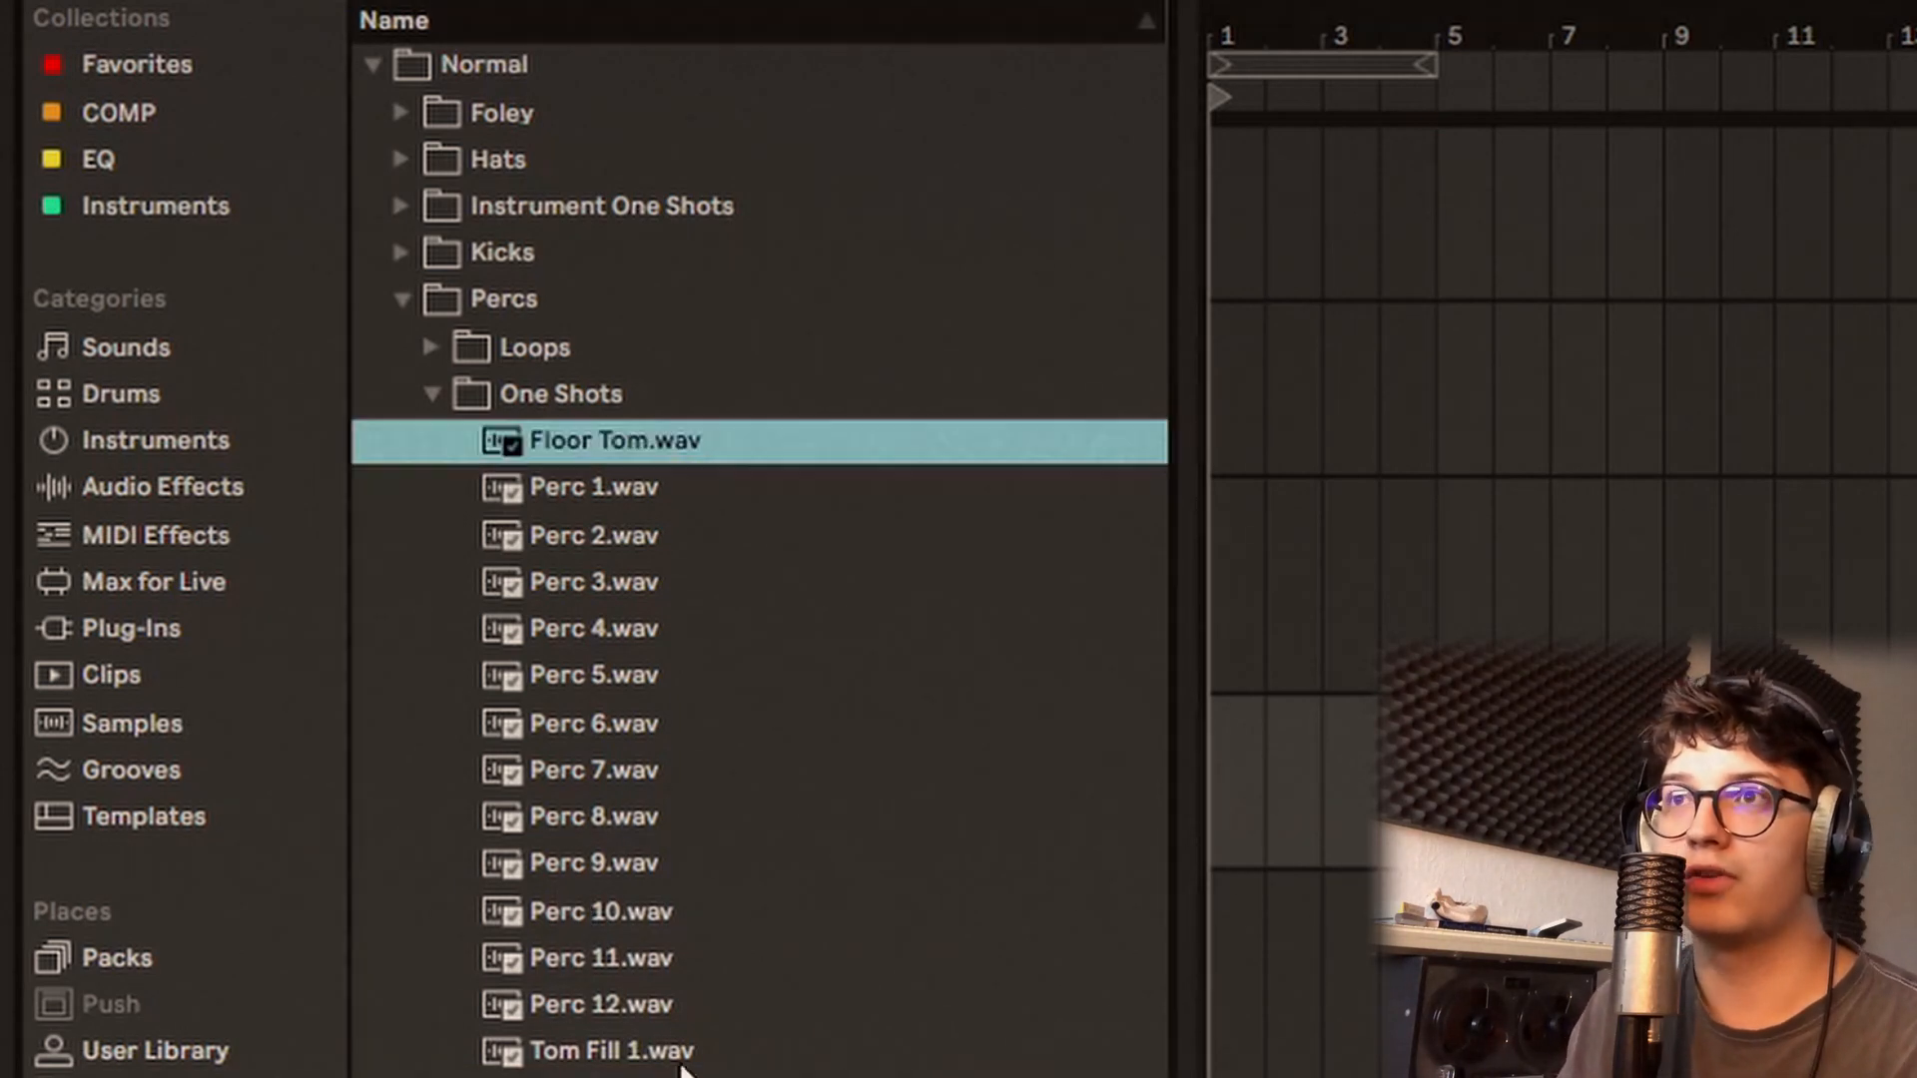
left_click(723, 1002)
key("Down")
key("Down")
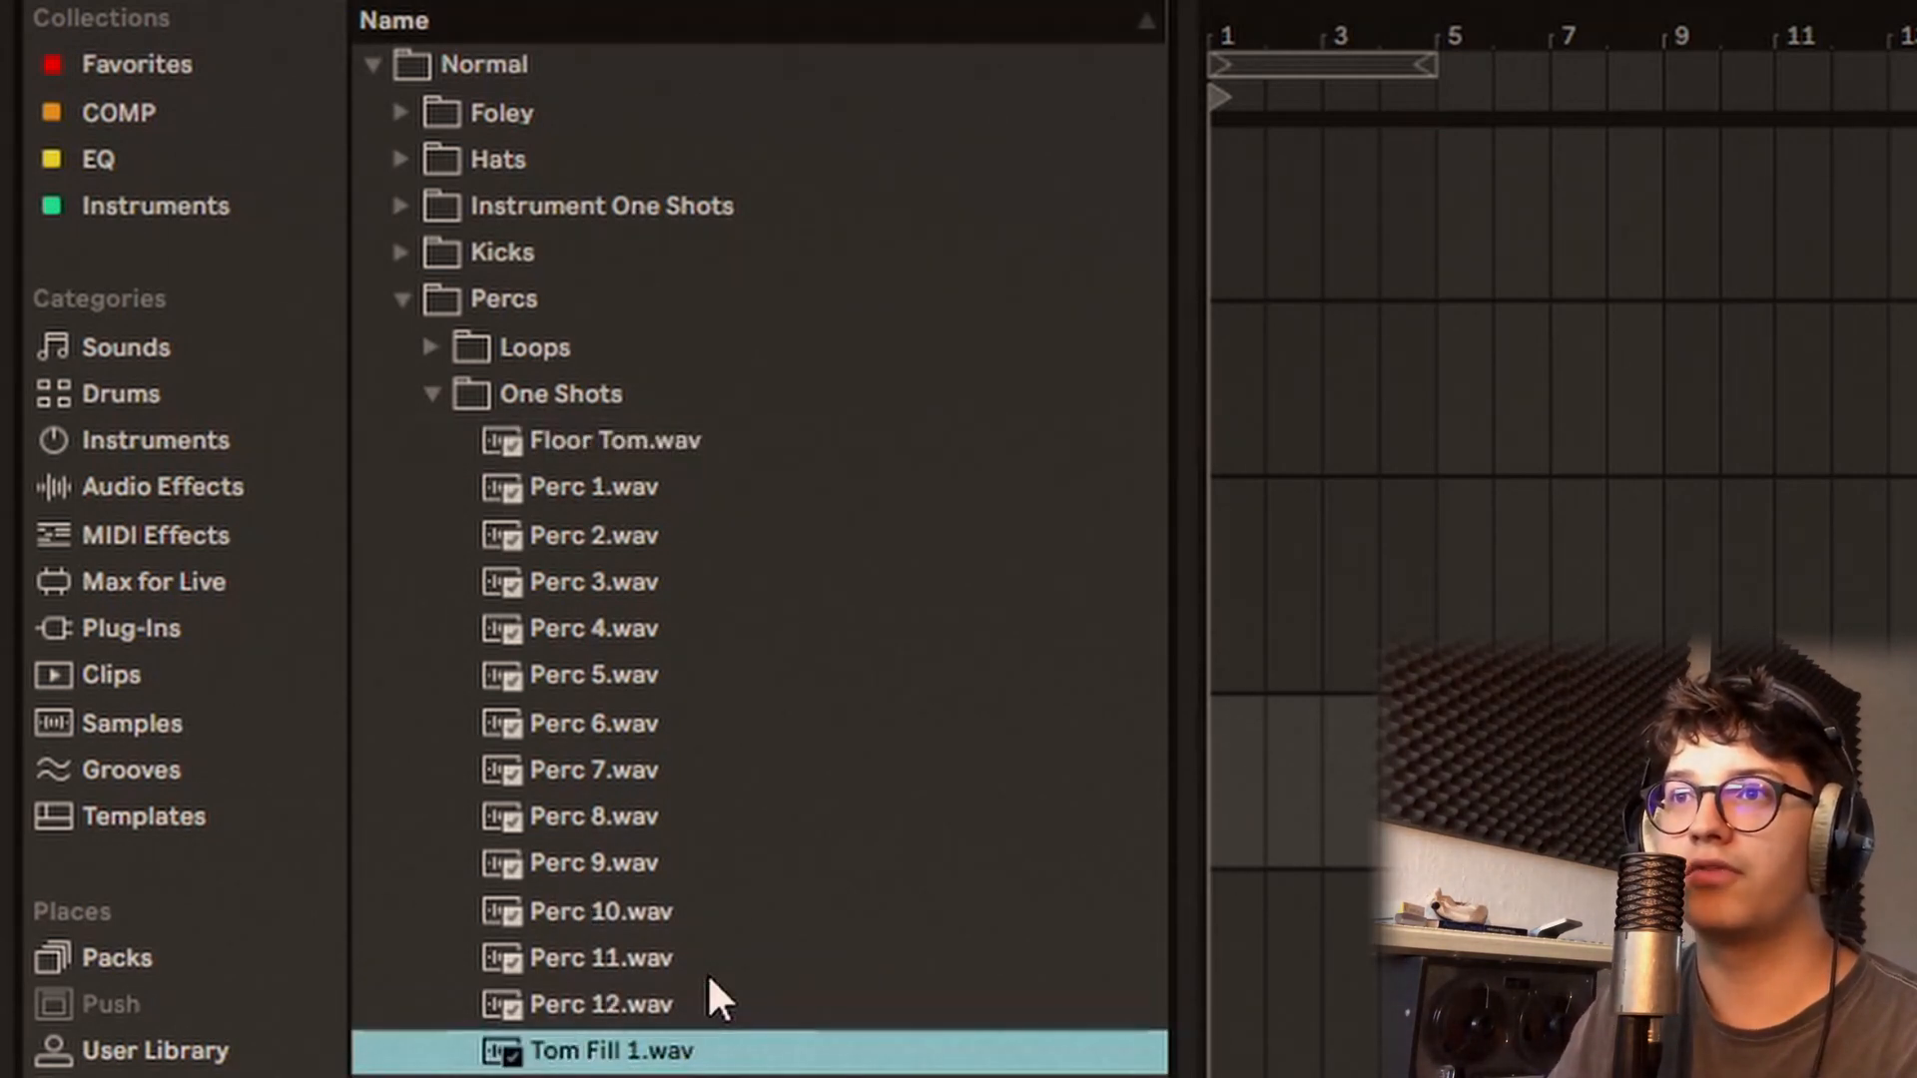
key("Down")
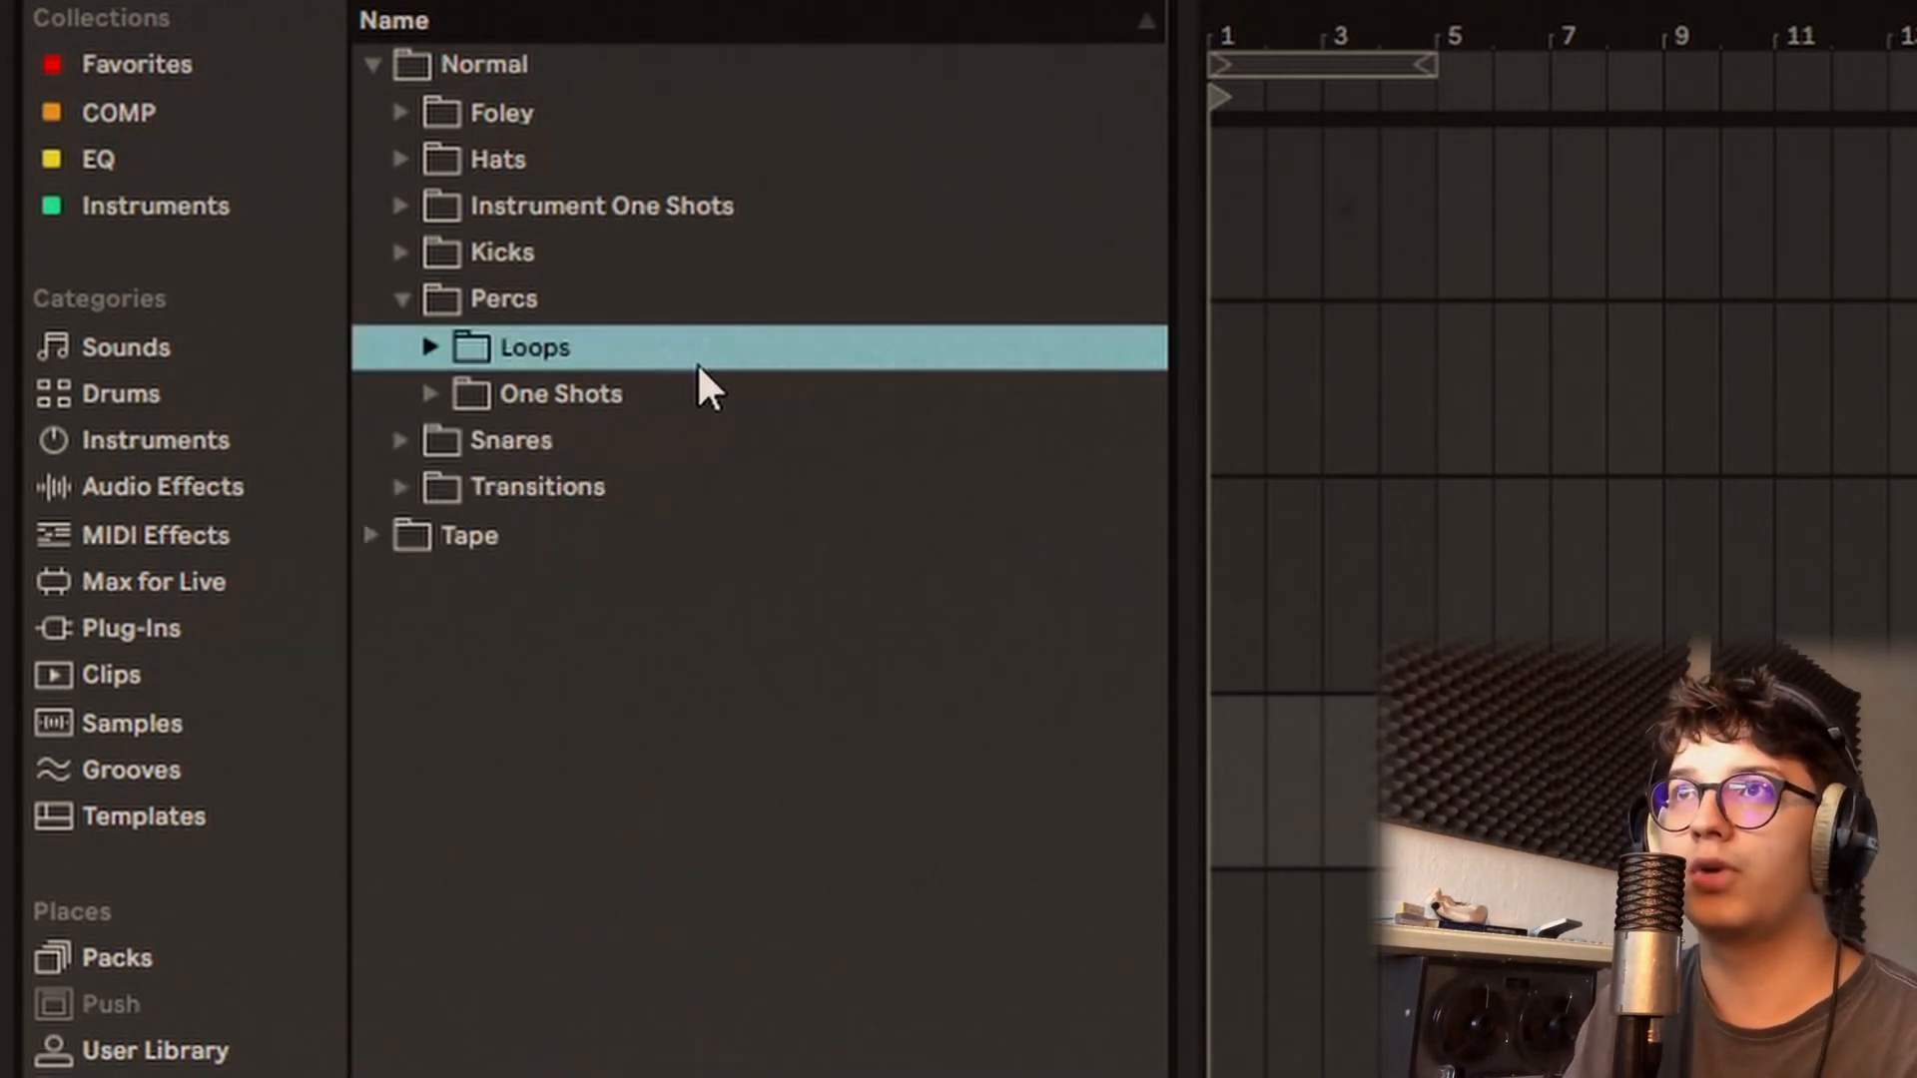
Step: Expand the Percs Loops subfolder and audition Beatbox 120bpm and Perc Loops 1 to 3
double_click(707, 357)
key("Down")
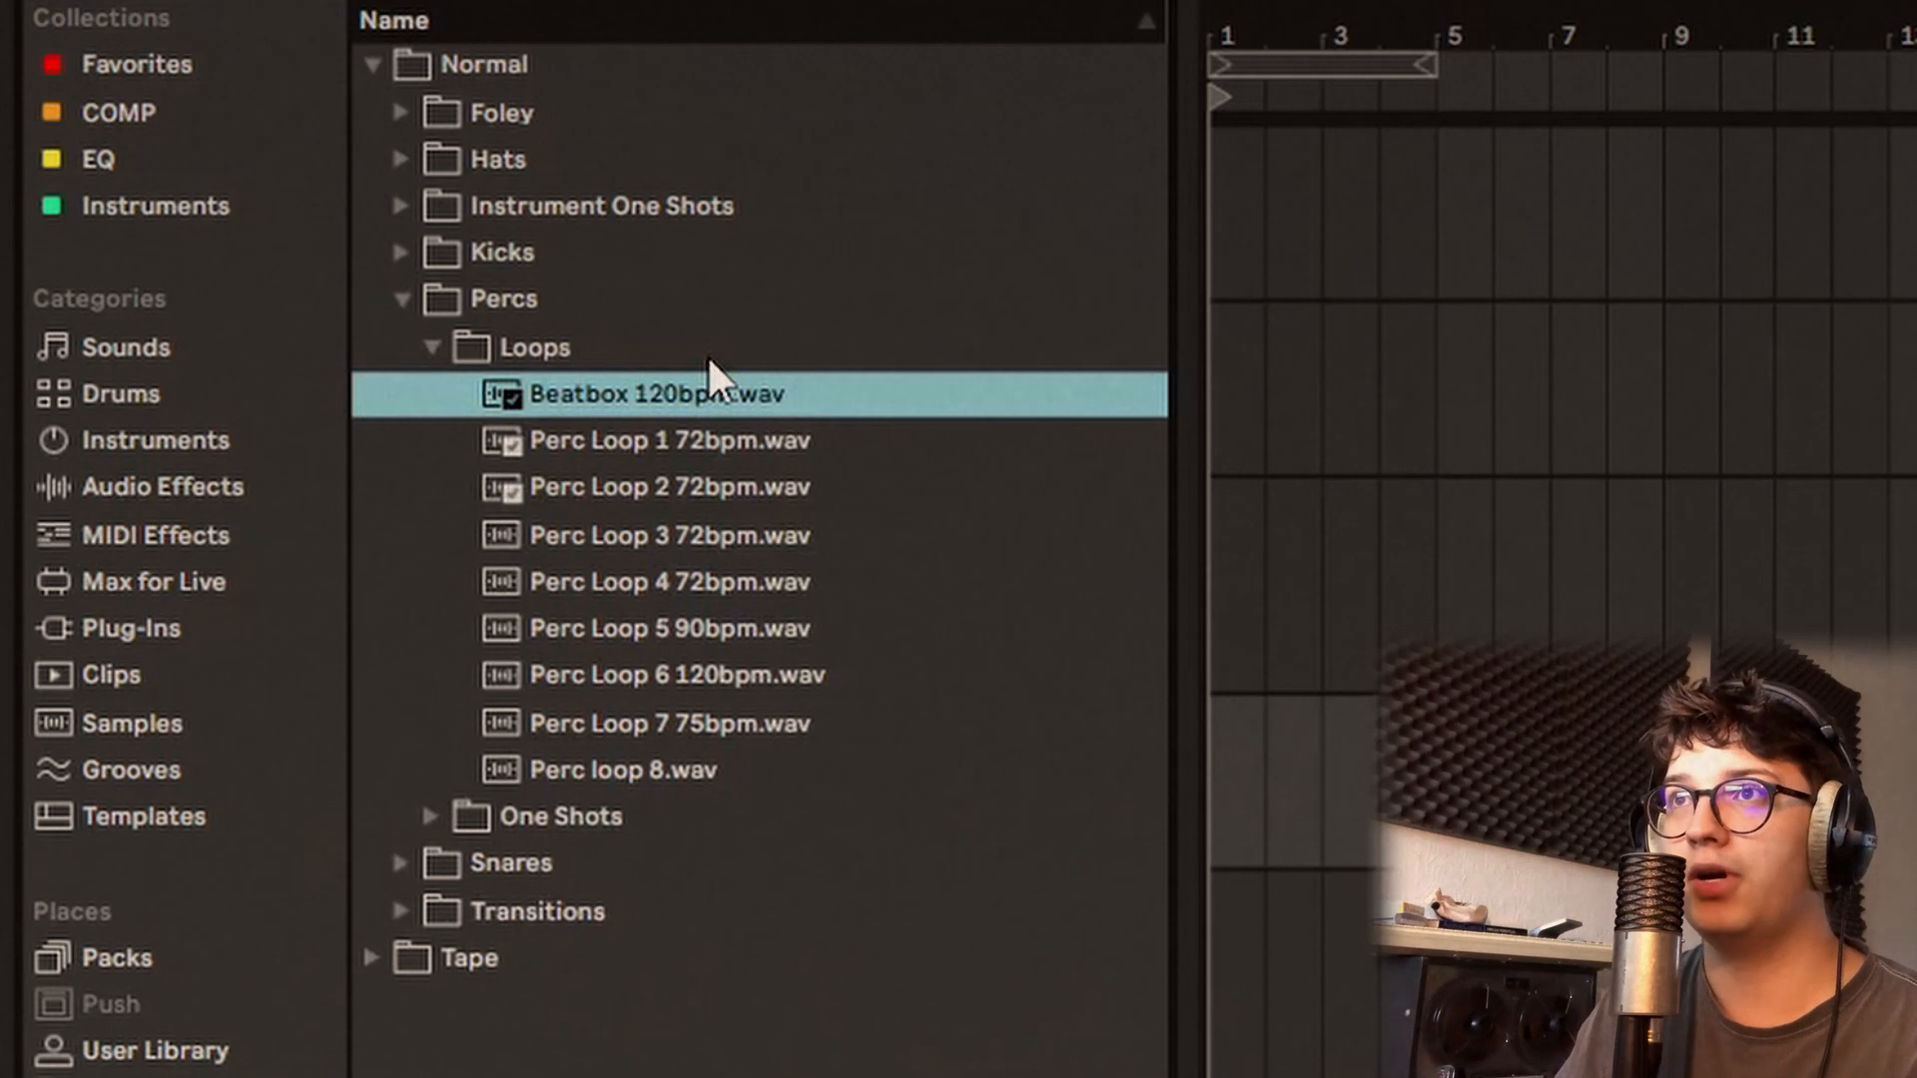
key("Down")
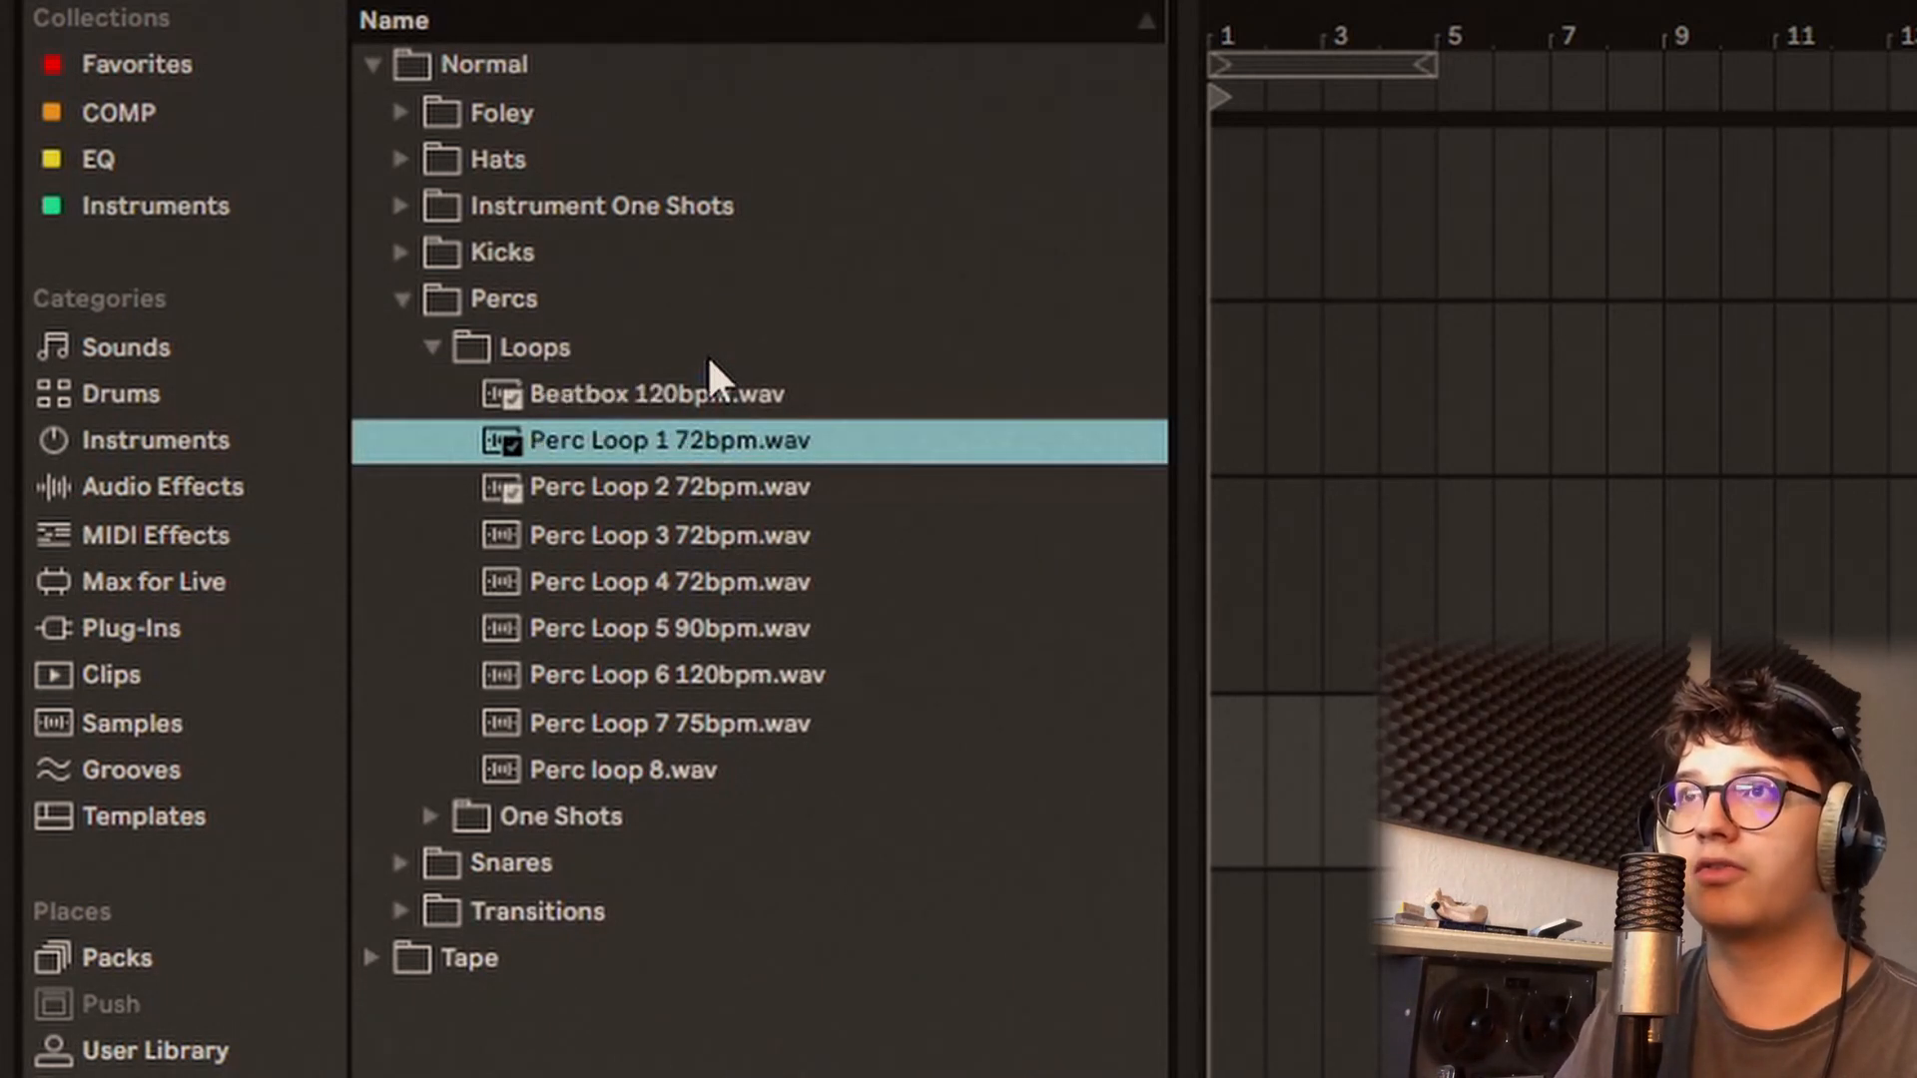
key("Down")
Step: Audition the percussion loops from Perc Loop 4 72bpm through Perc loop 8
key("Down")
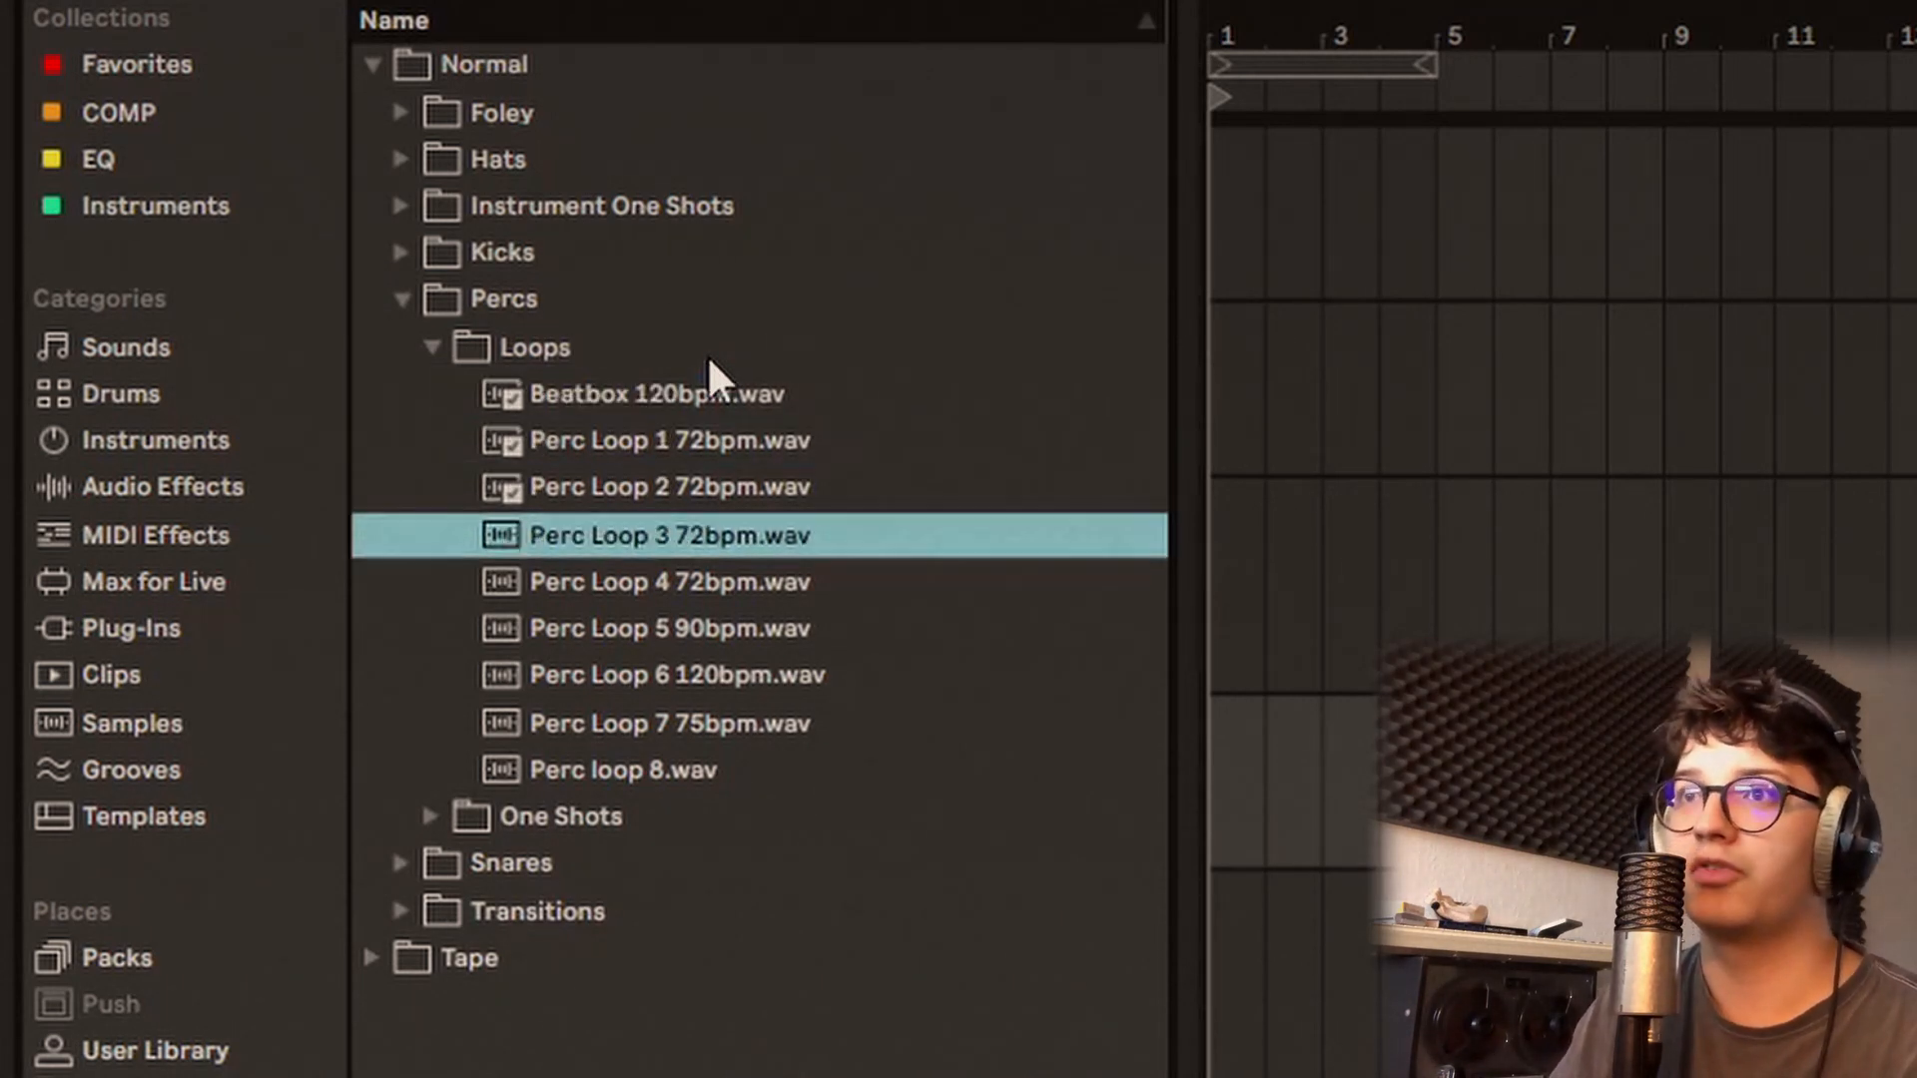
key("Down")
key("Down")
key("Down")
key("Down")
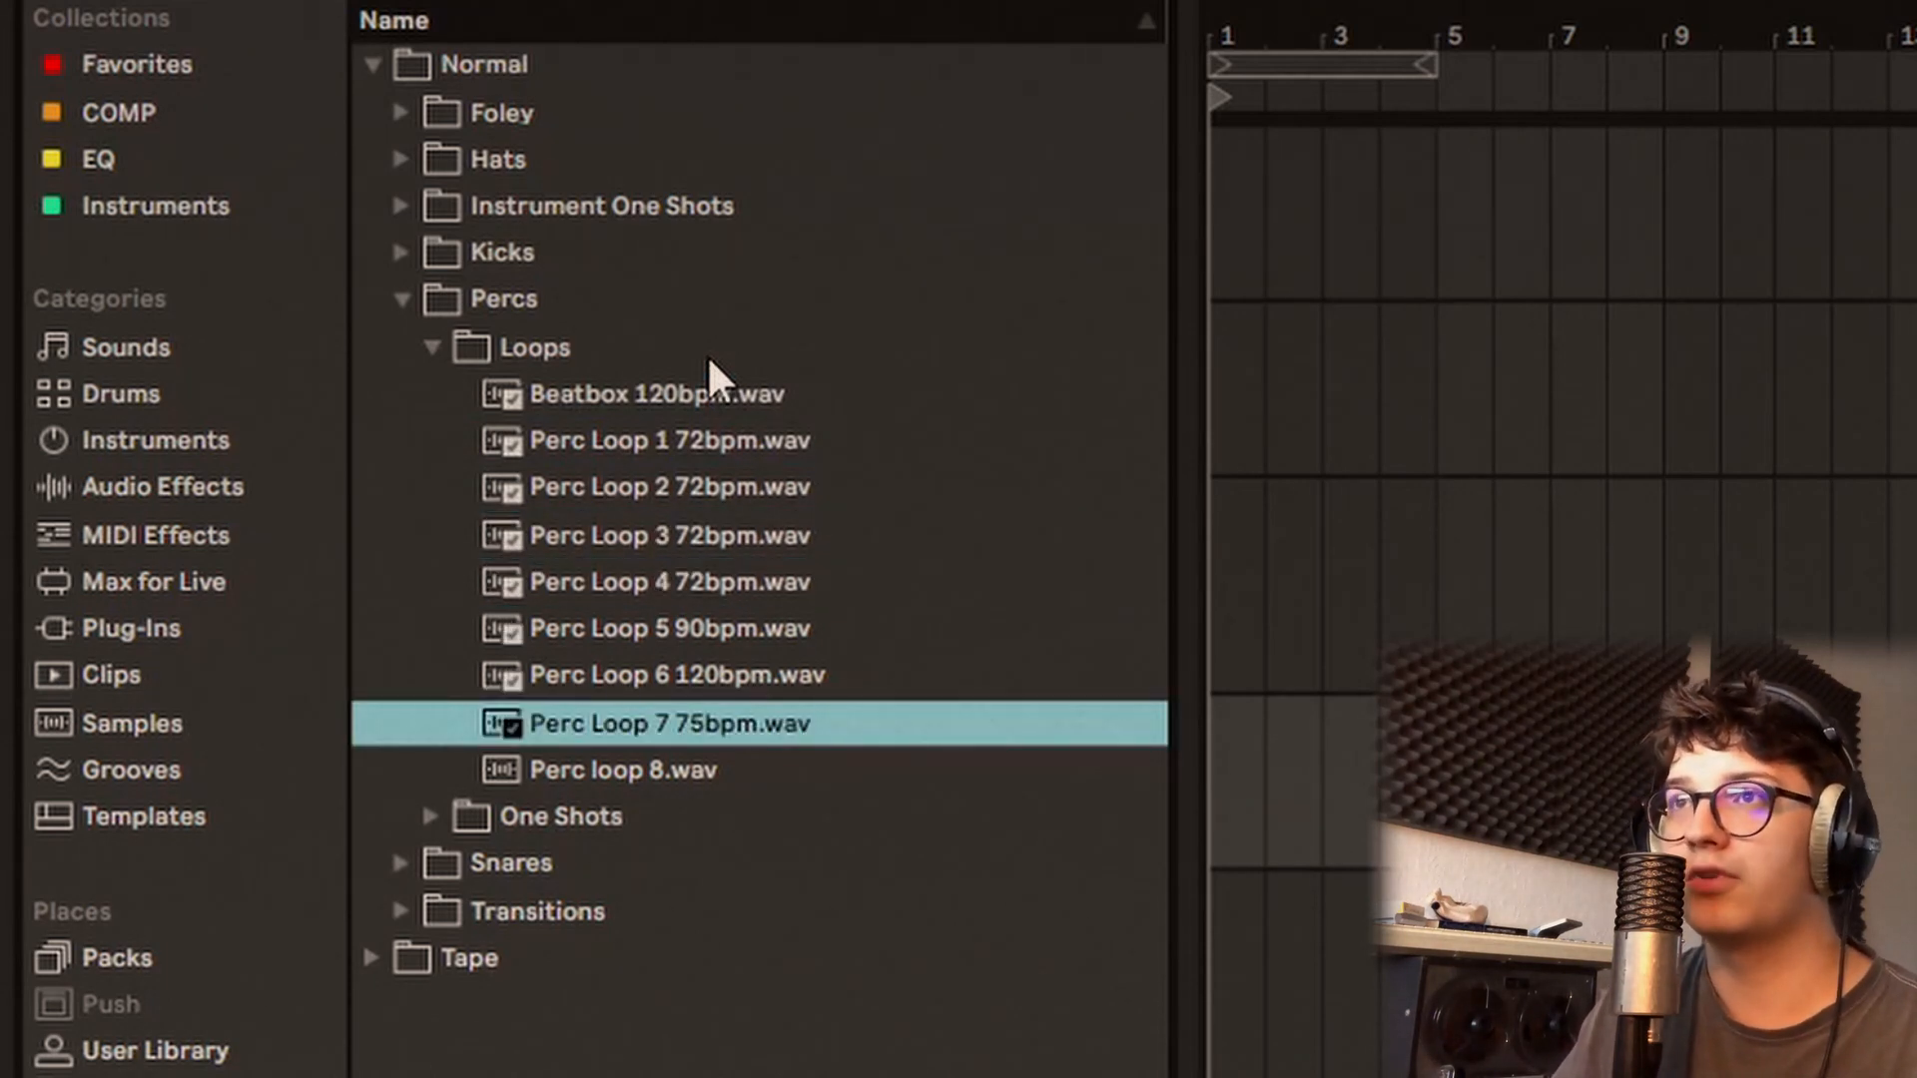
key("Down")
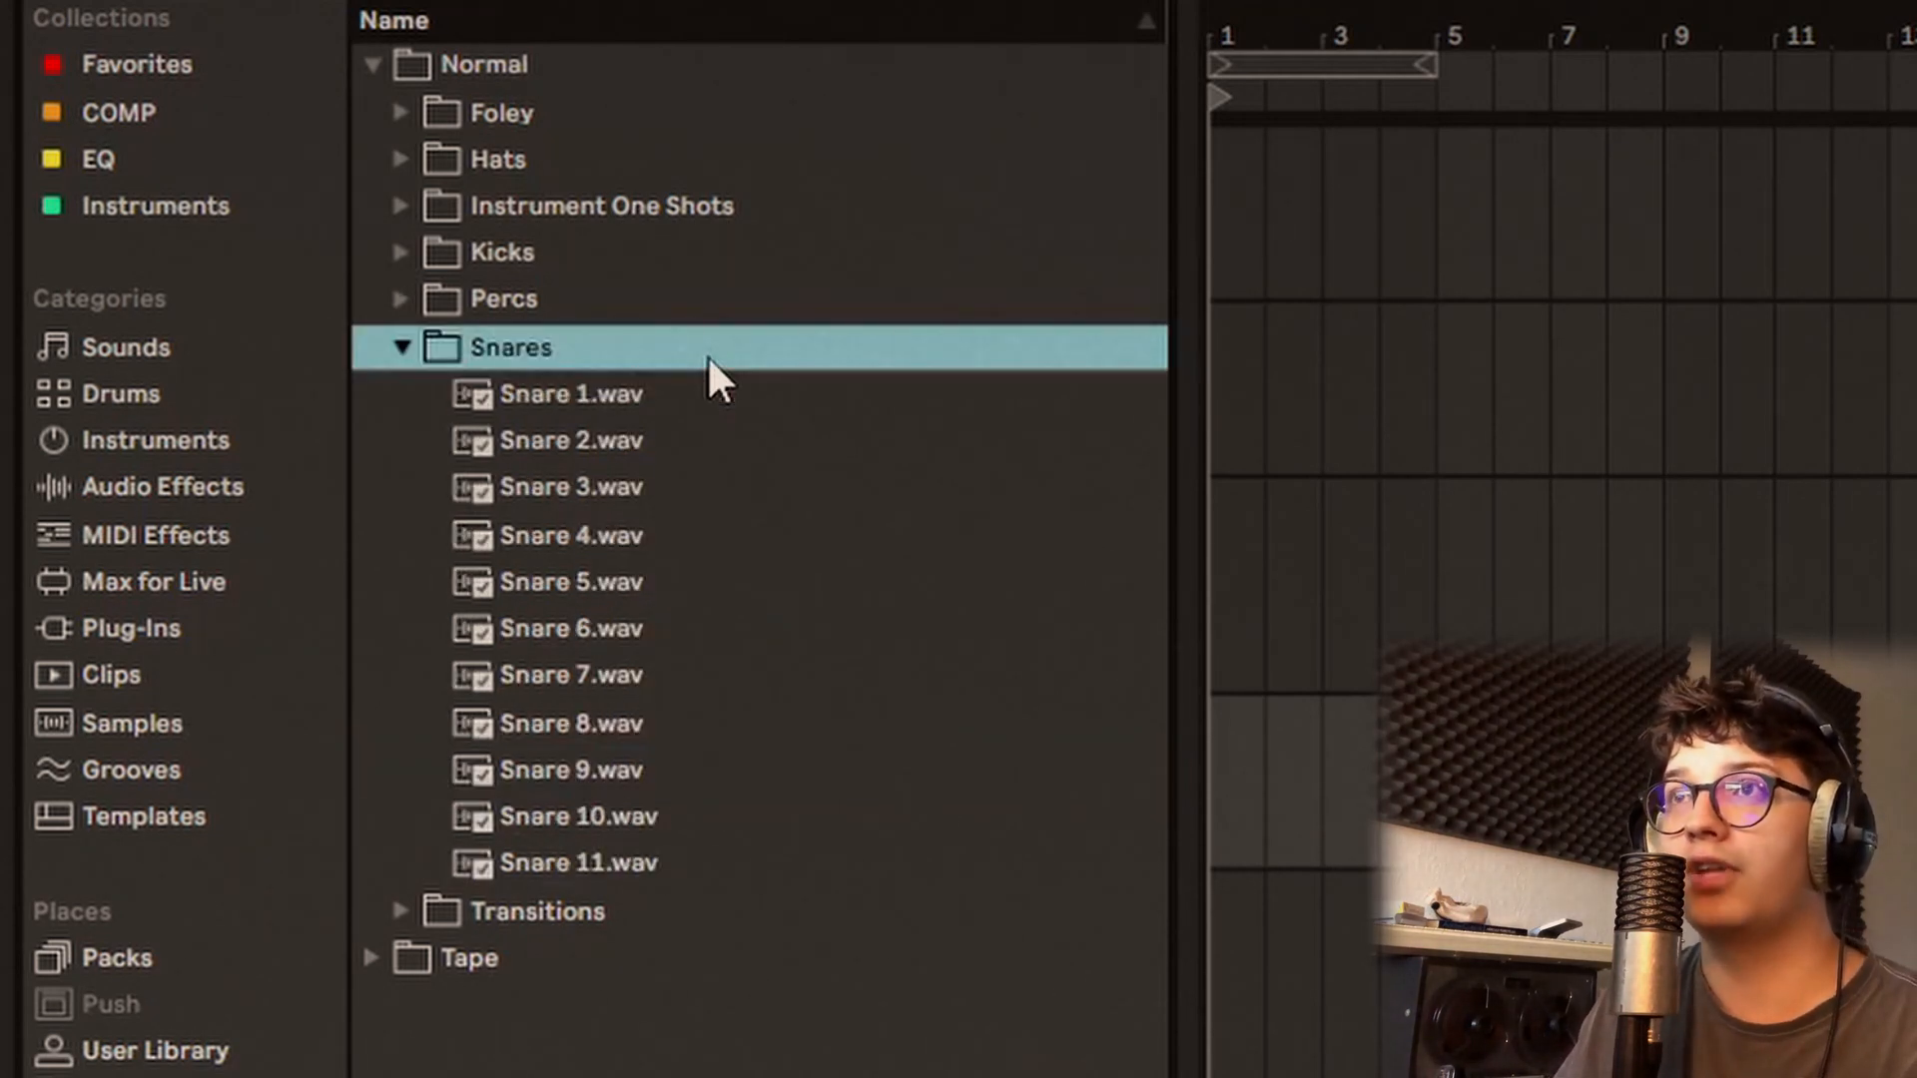
Step: Expand the Snares folder and audition the snares down to Snare 11.wav, finishing back on Snare 1.wav
key("Down")
key("Down")
key("Down")
key("Down")
key("Down")
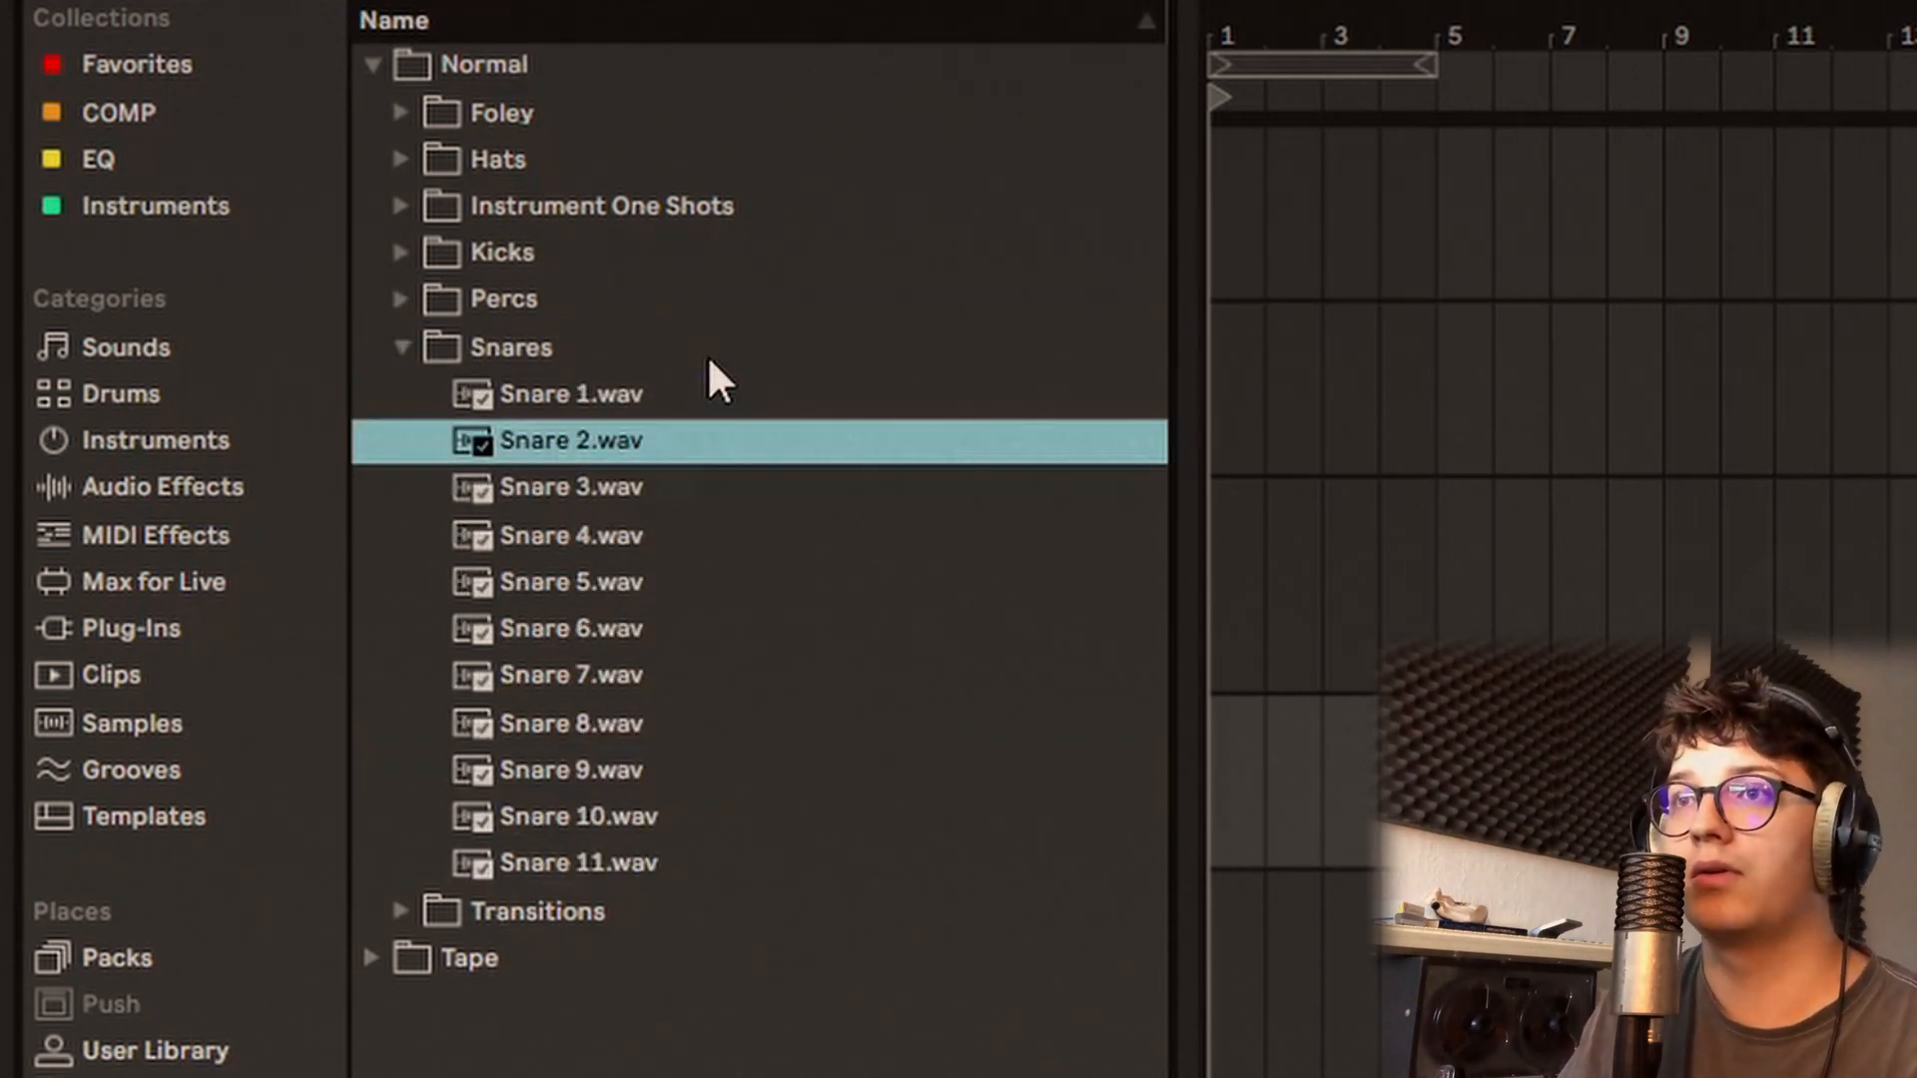
key("Down")
key("Down")
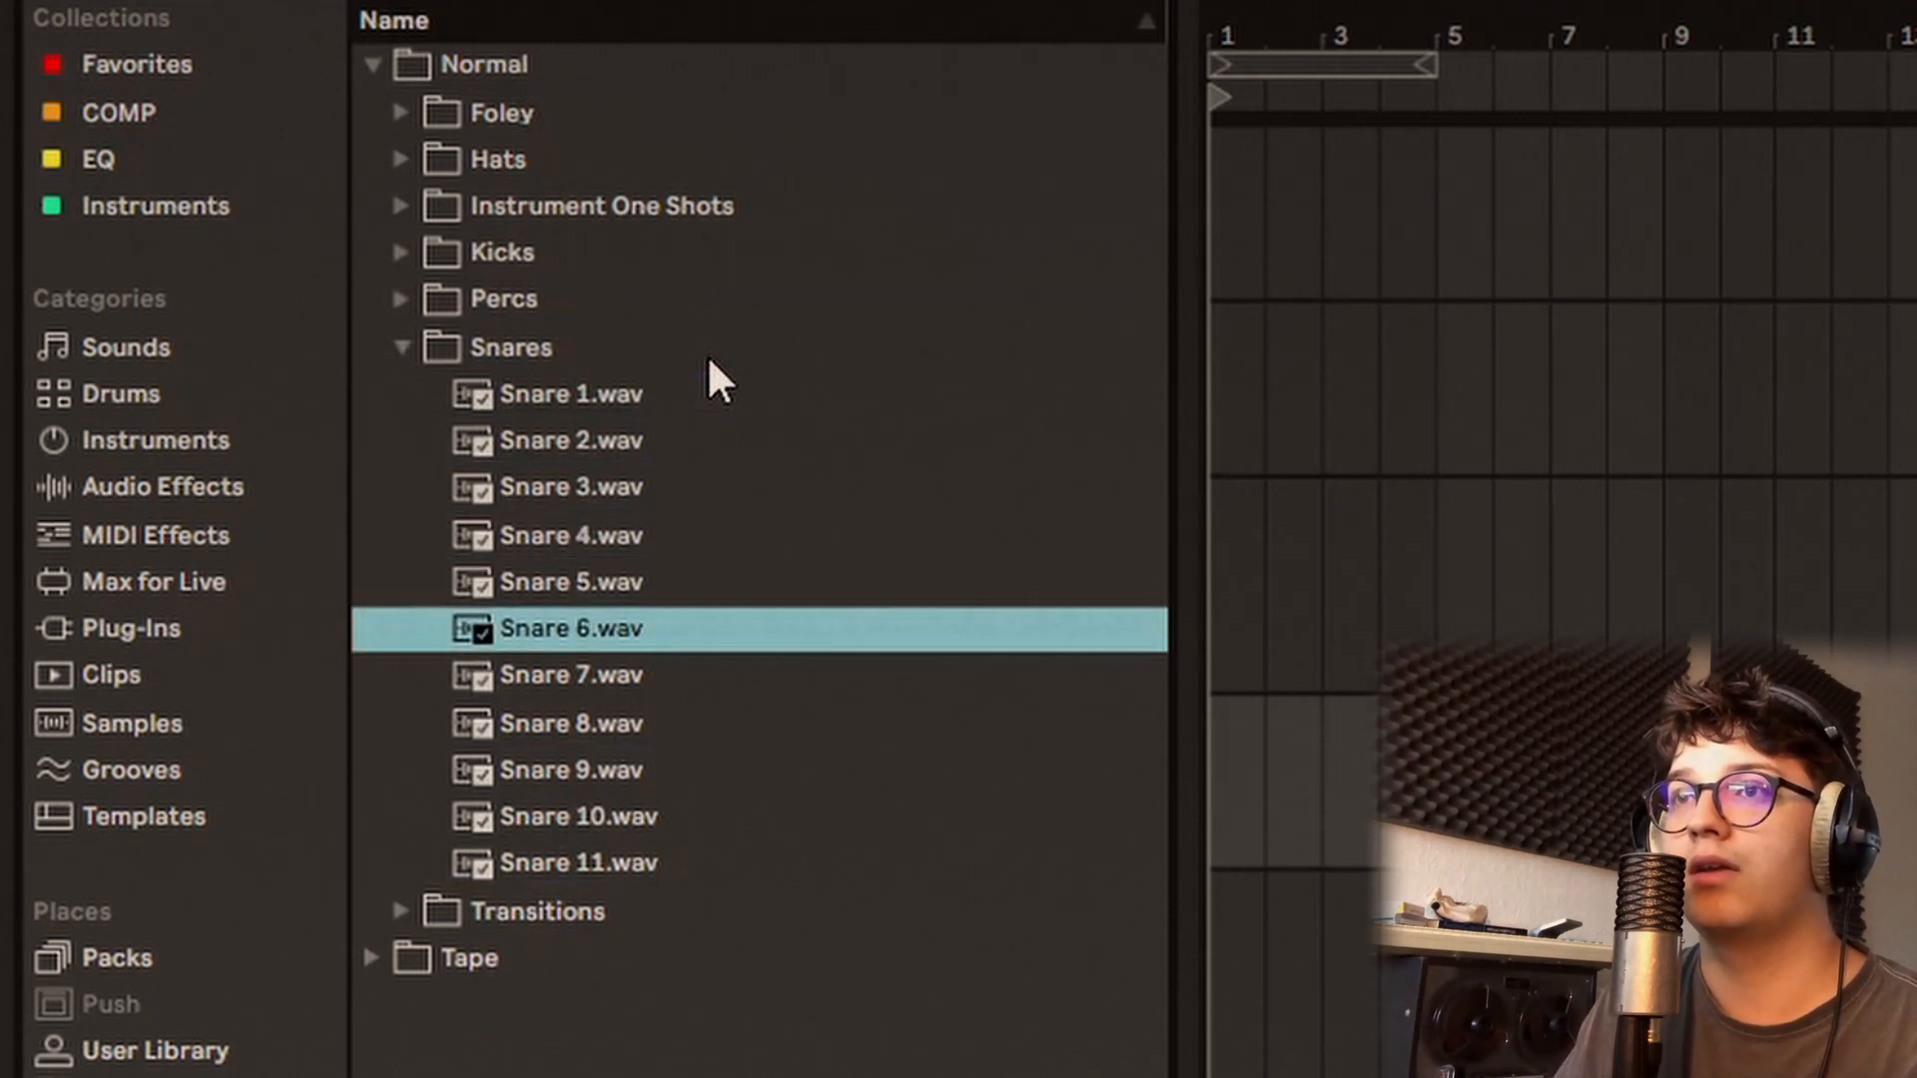
key("Down")
key("Down")
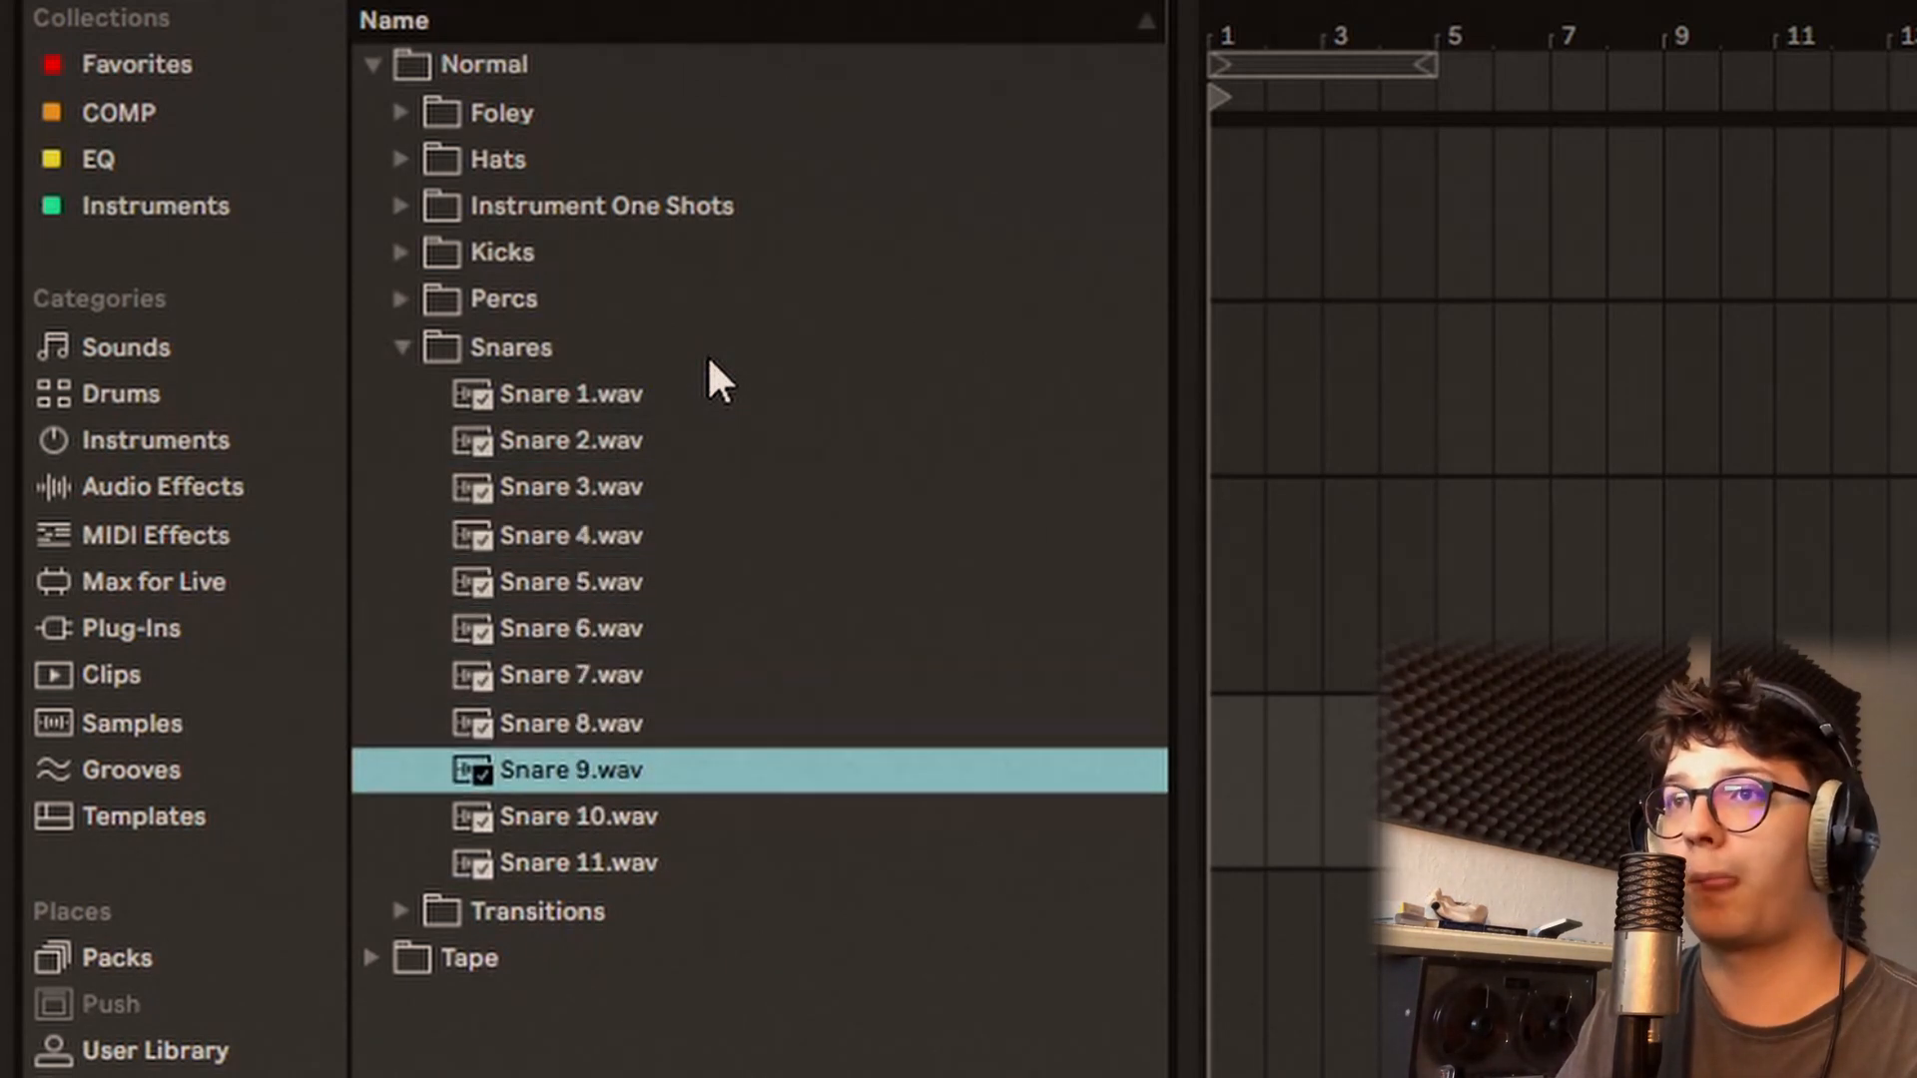
key("Down")
key("Down")
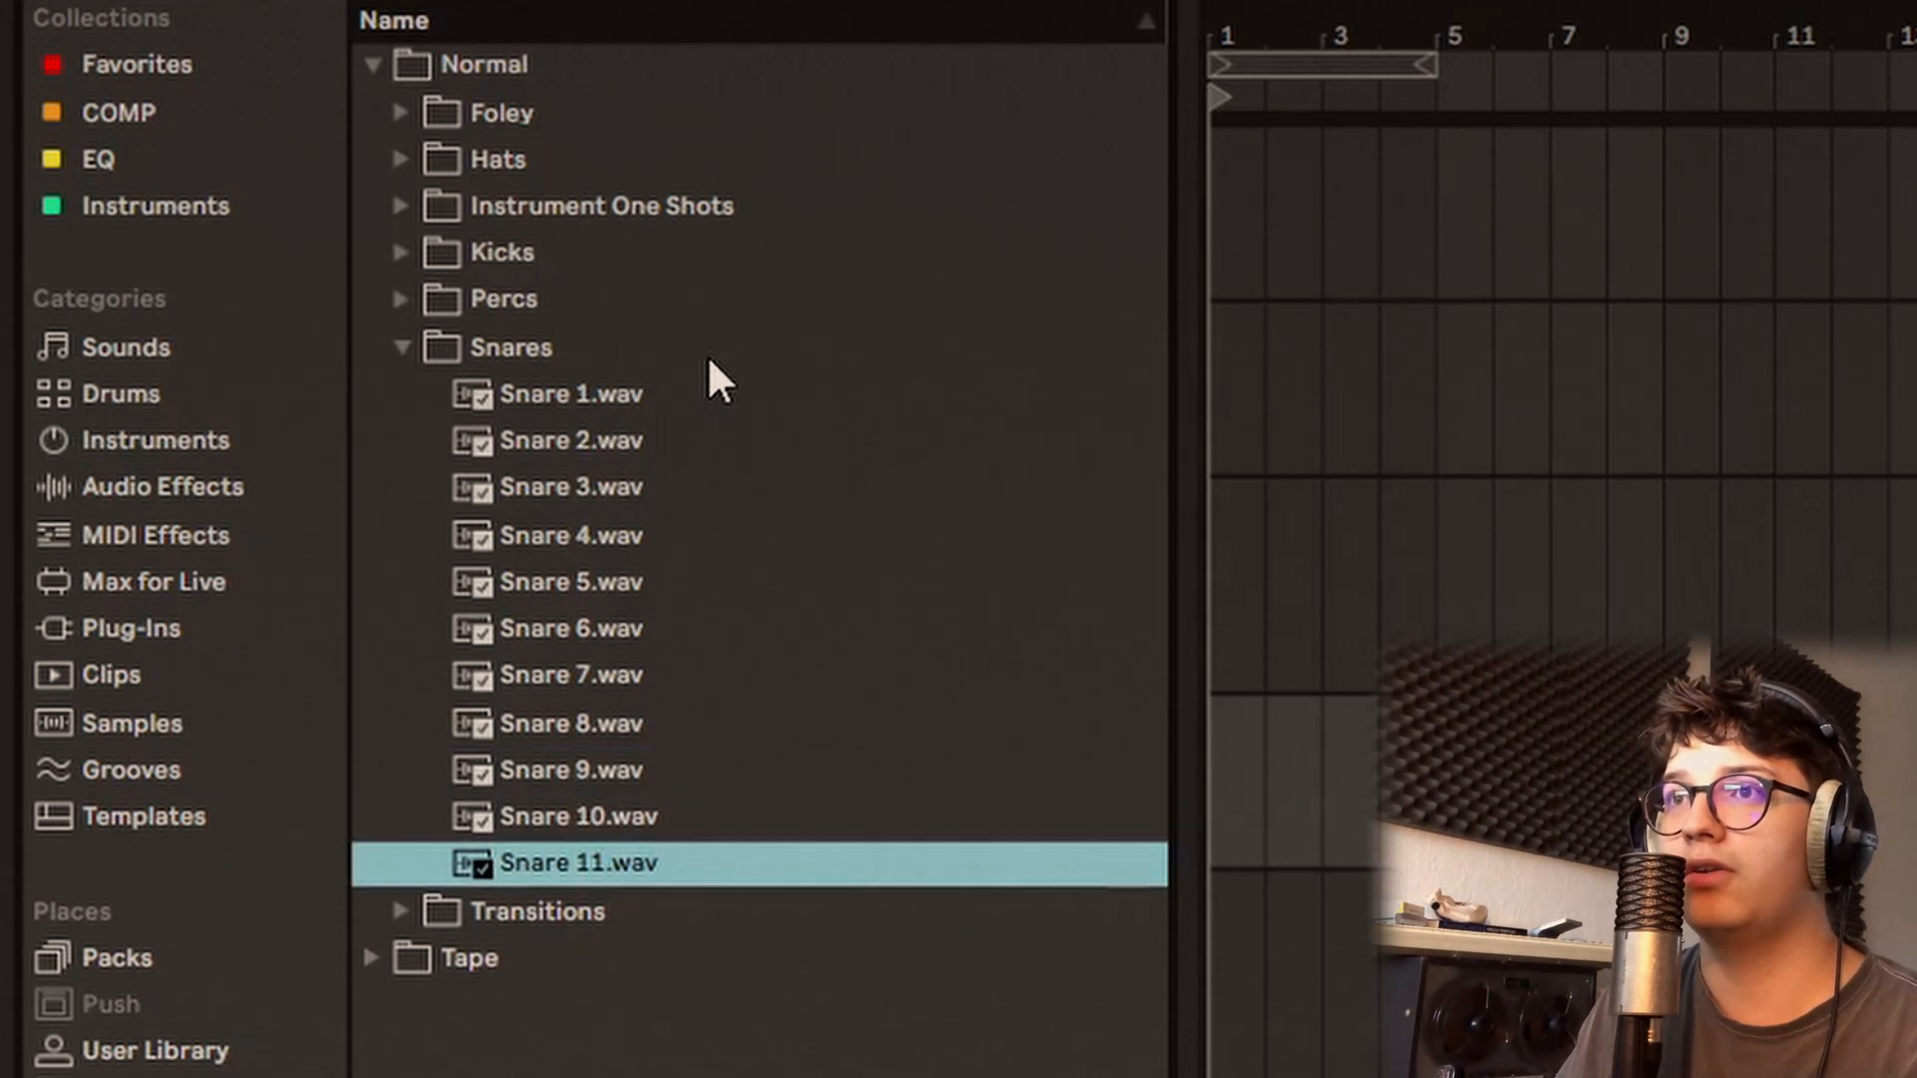
left_click(709, 359)
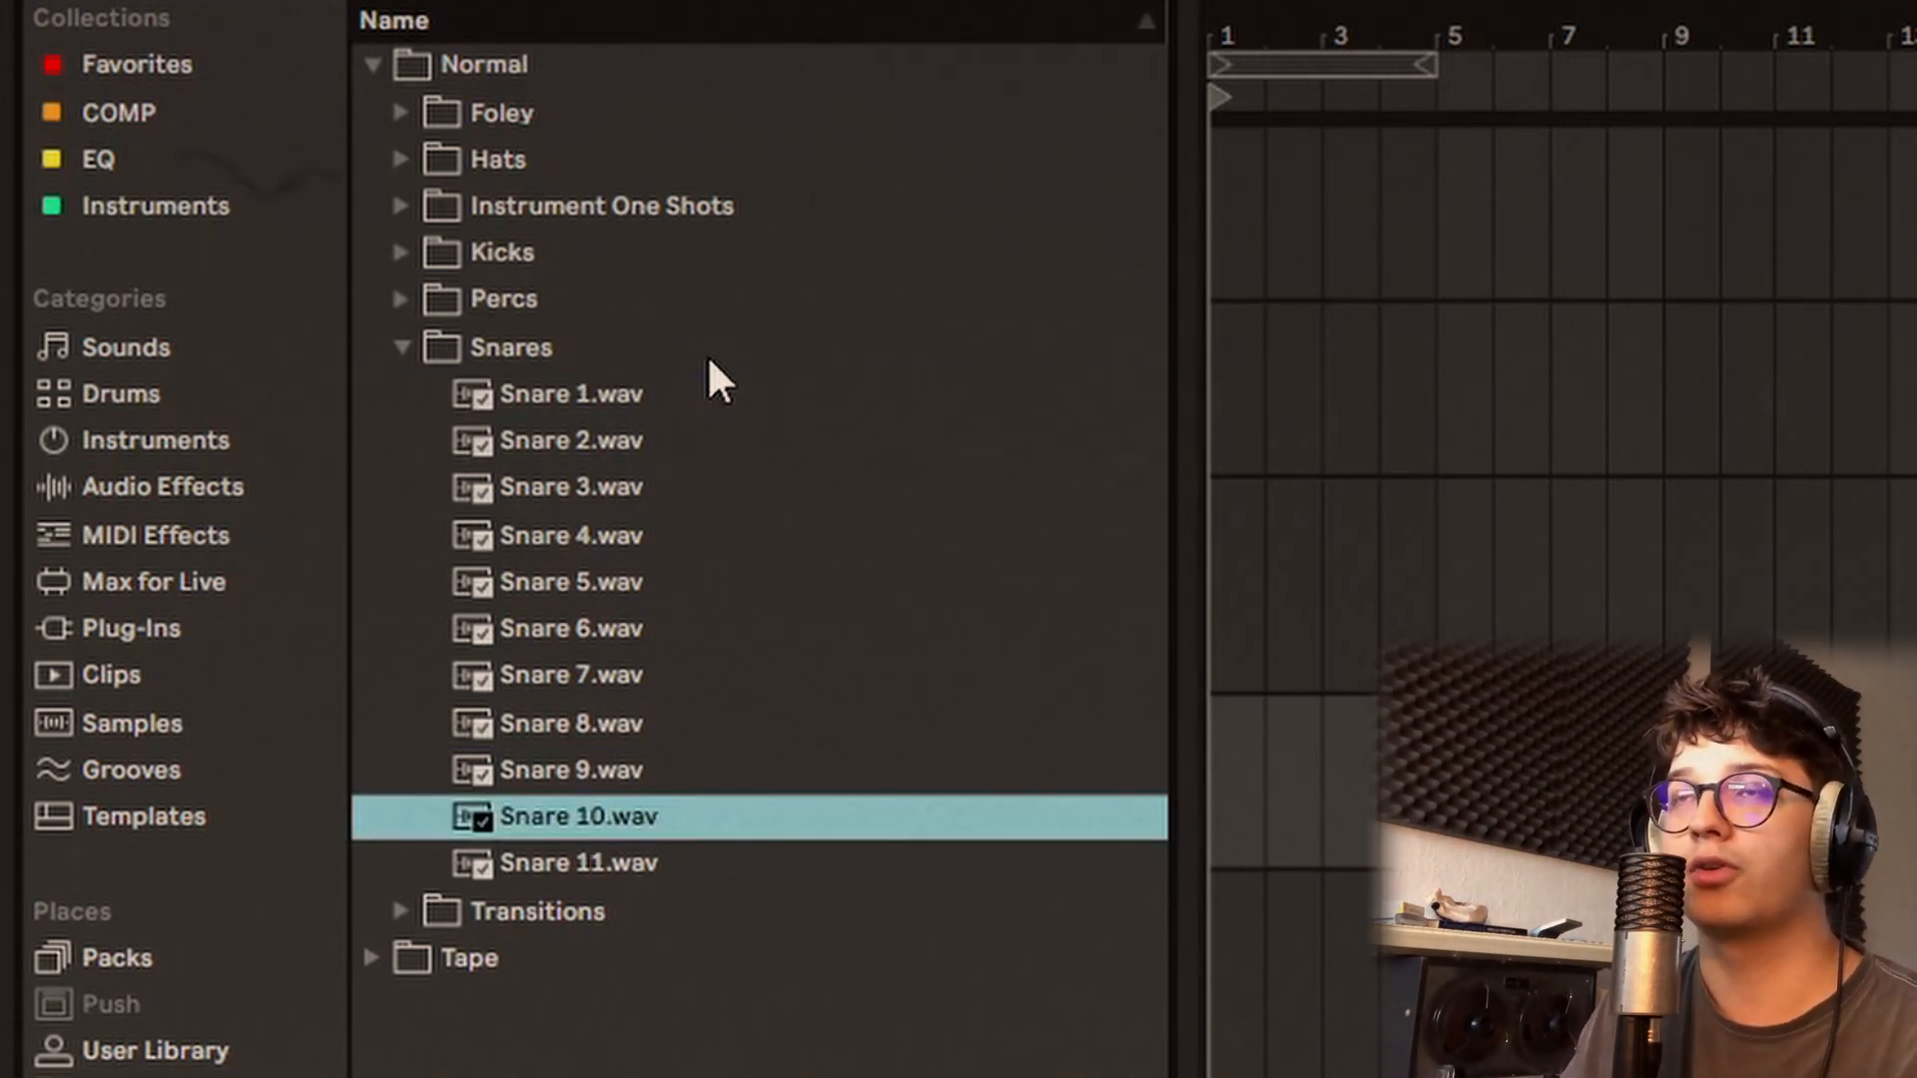
Step: Expand the Transitions folder and audition Cymbal swell, Rain riser, Stream riser, Vox 1 and Vox 2
key("Down")
key("Down")
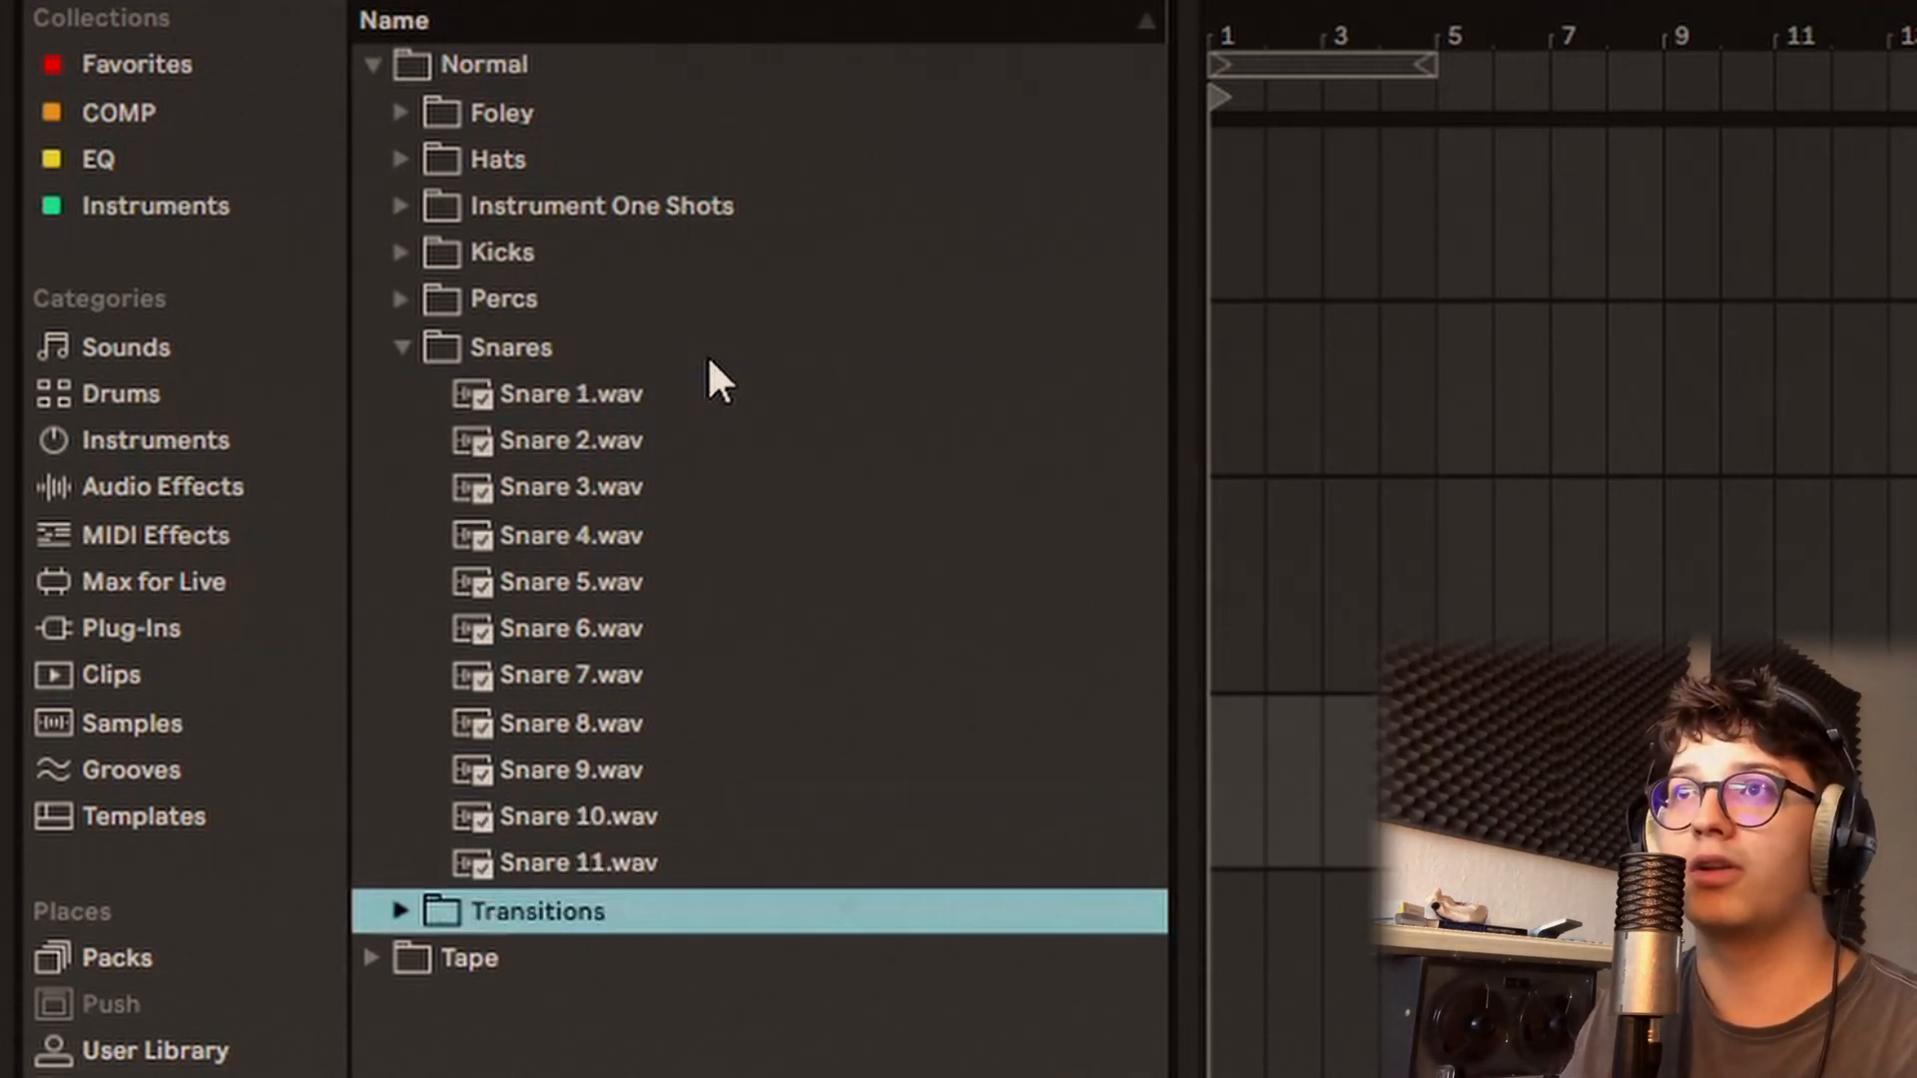
key("Right")
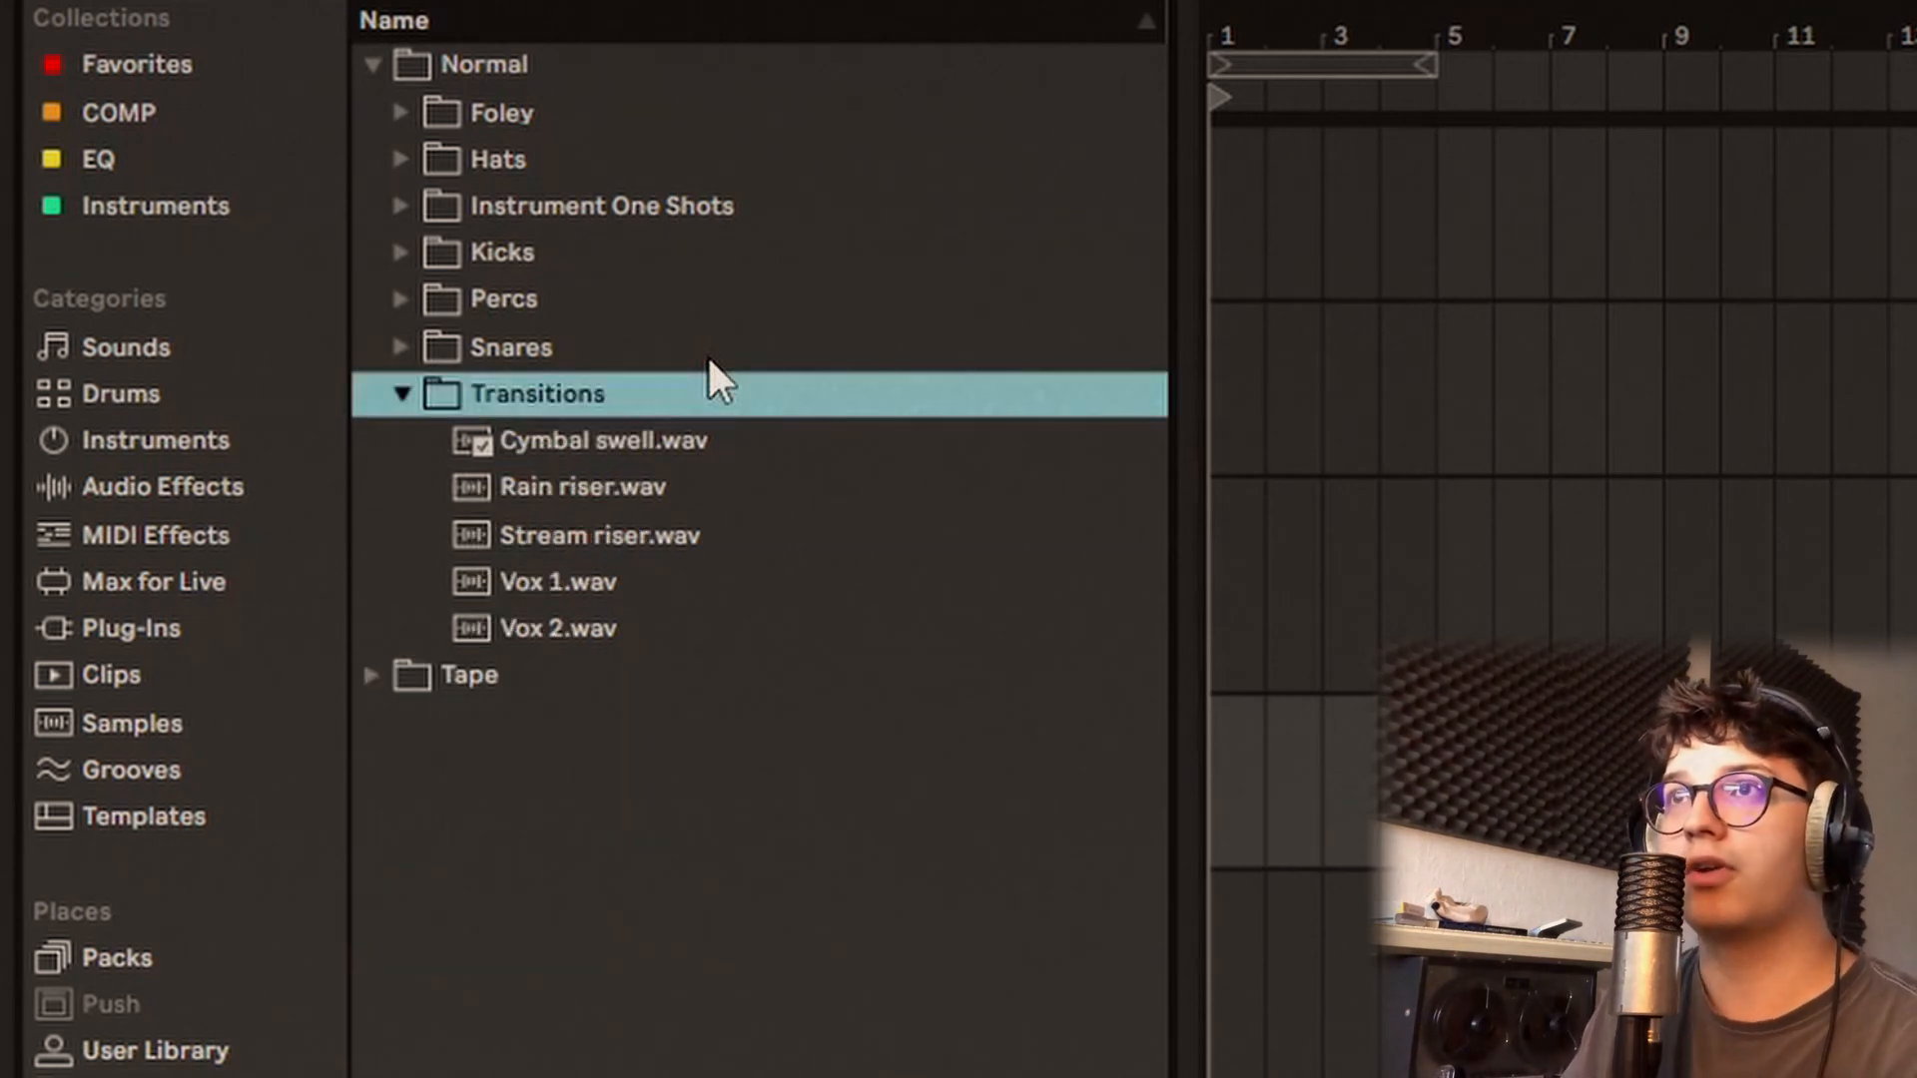
key("Down")
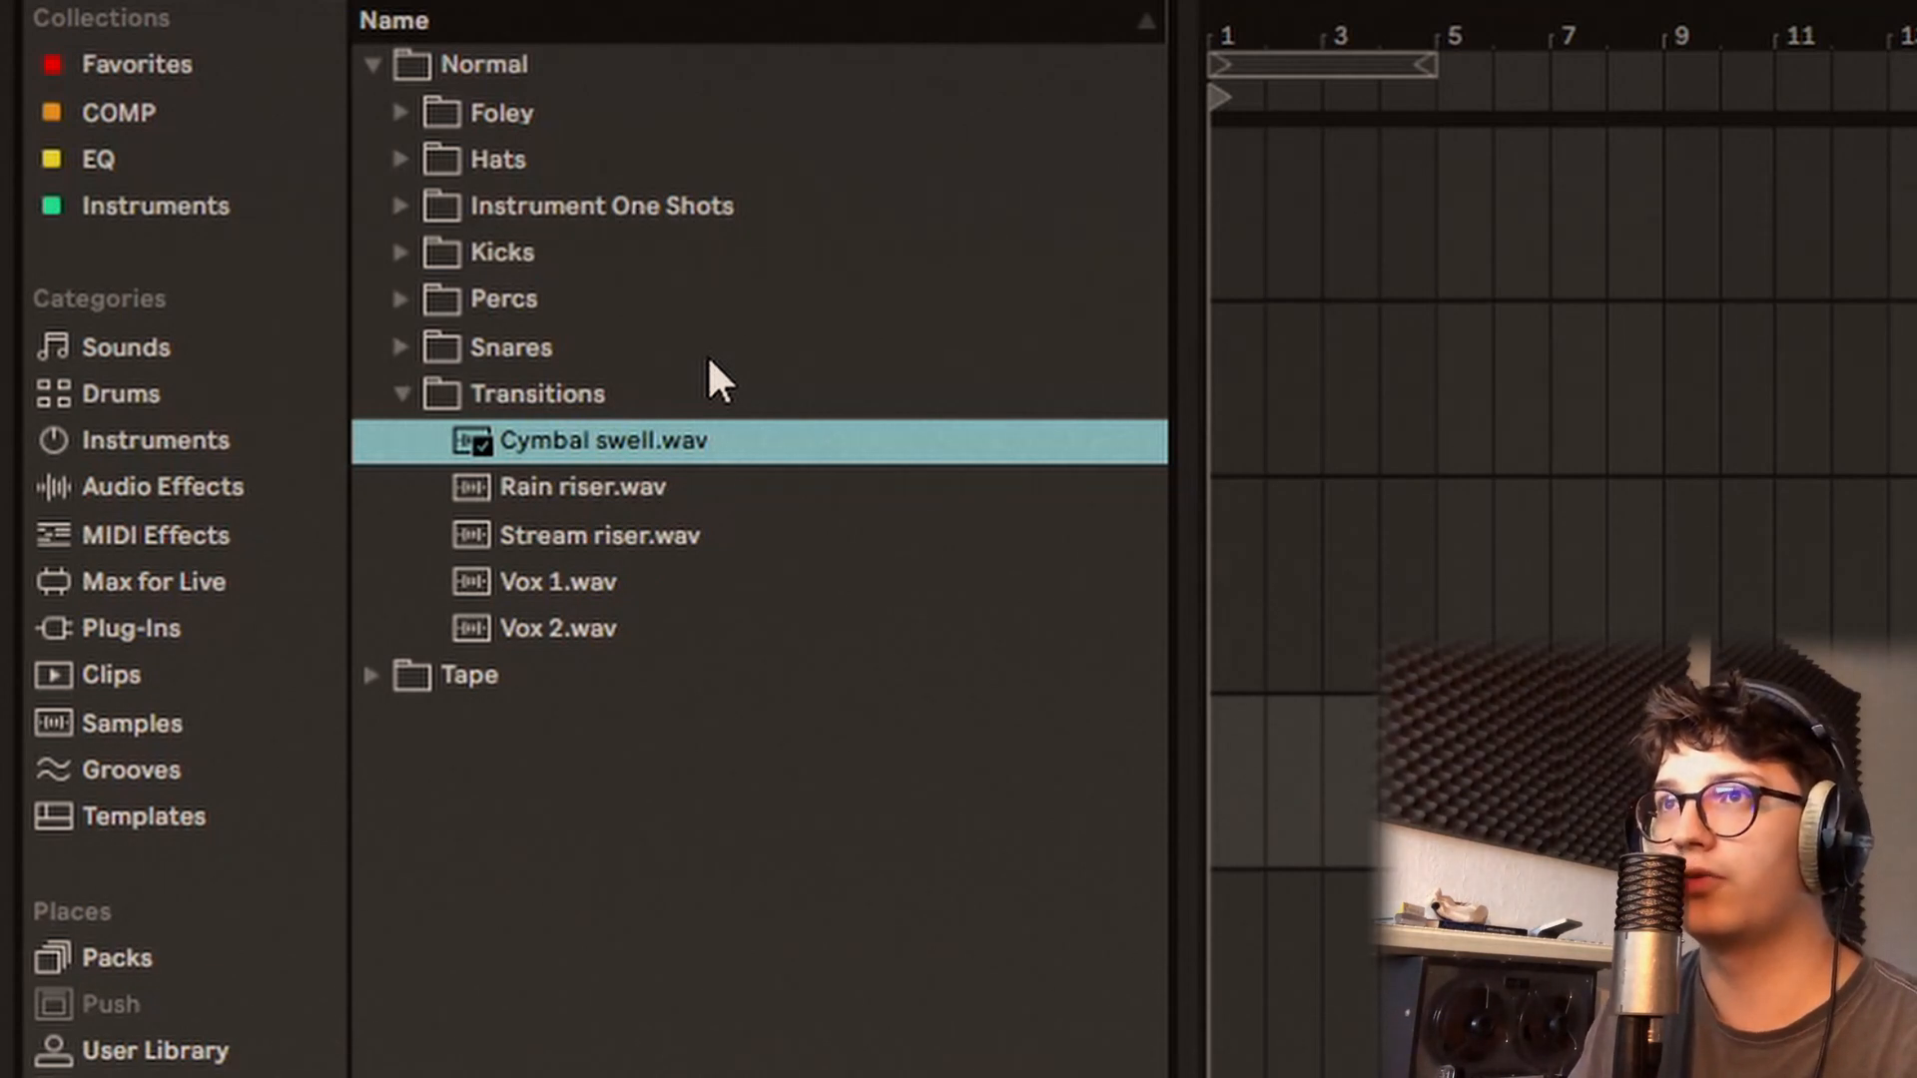
key("Down")
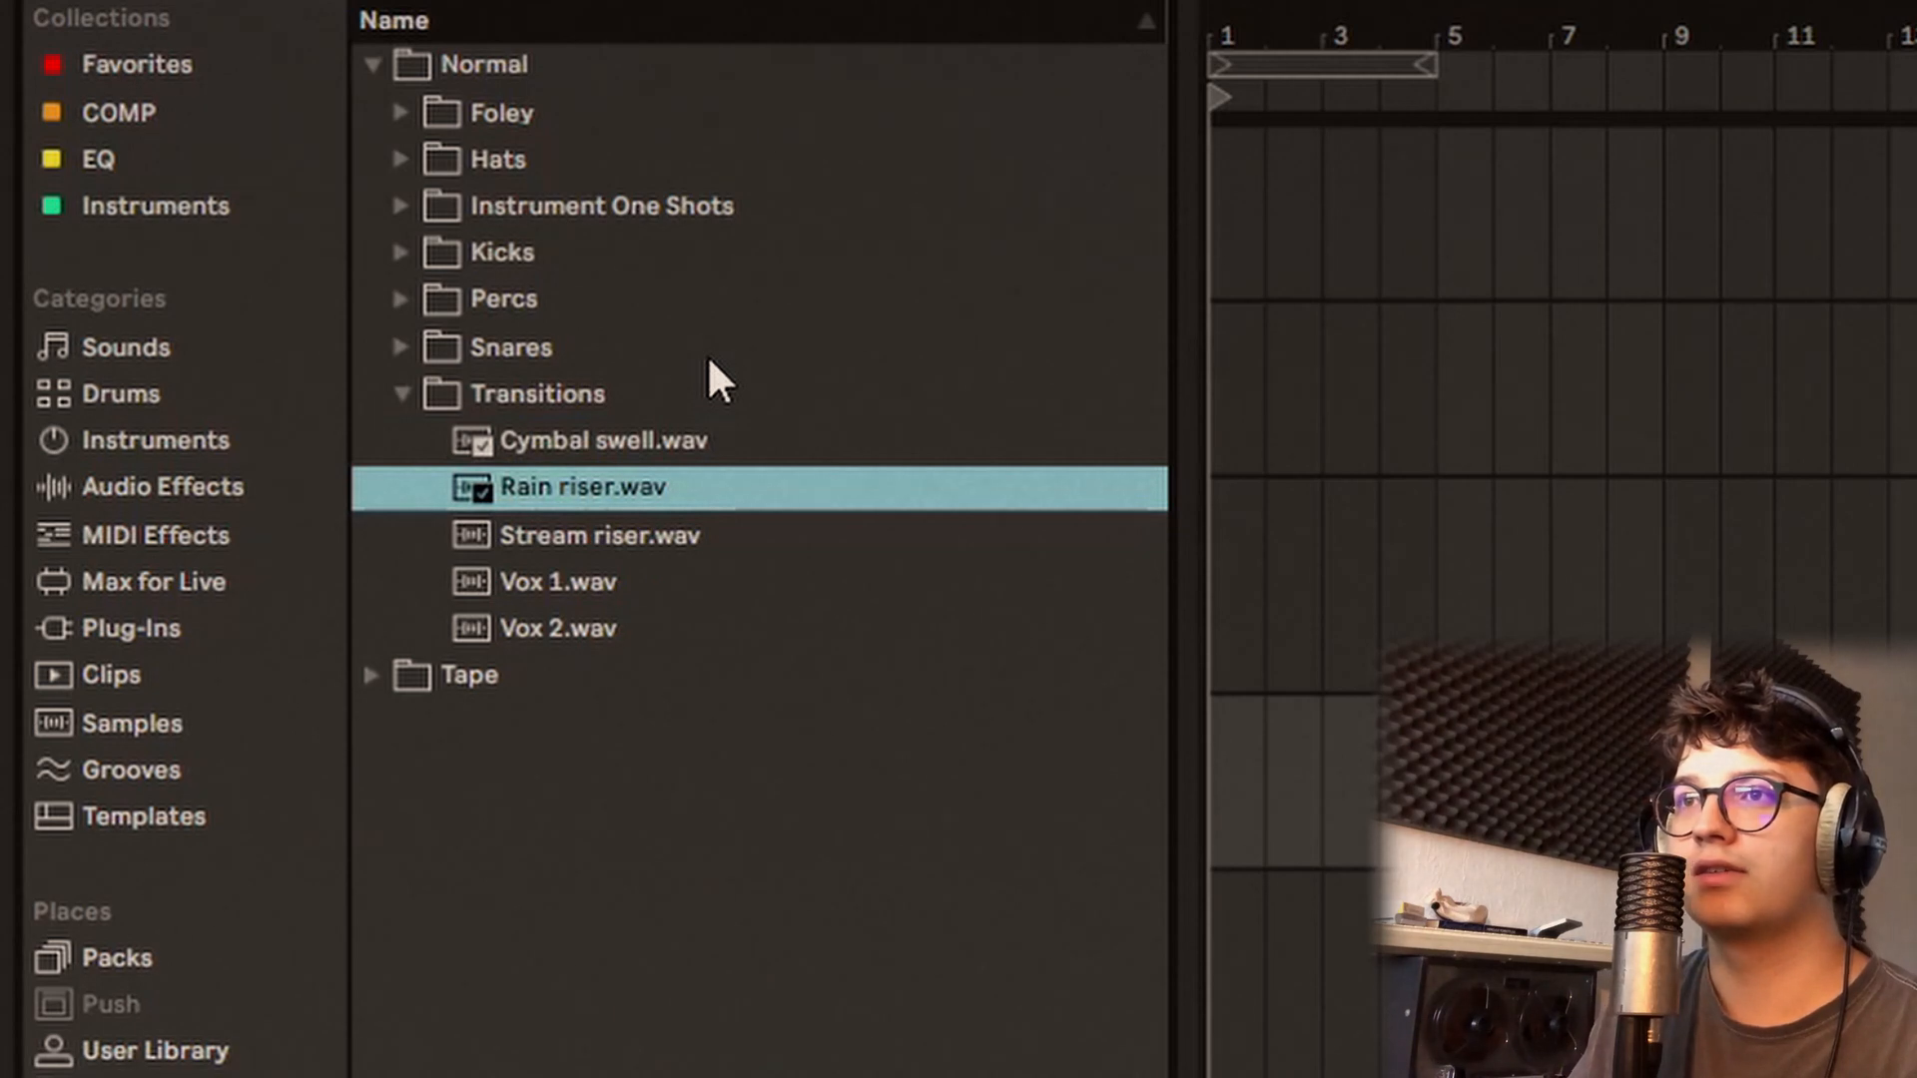
key("Down")
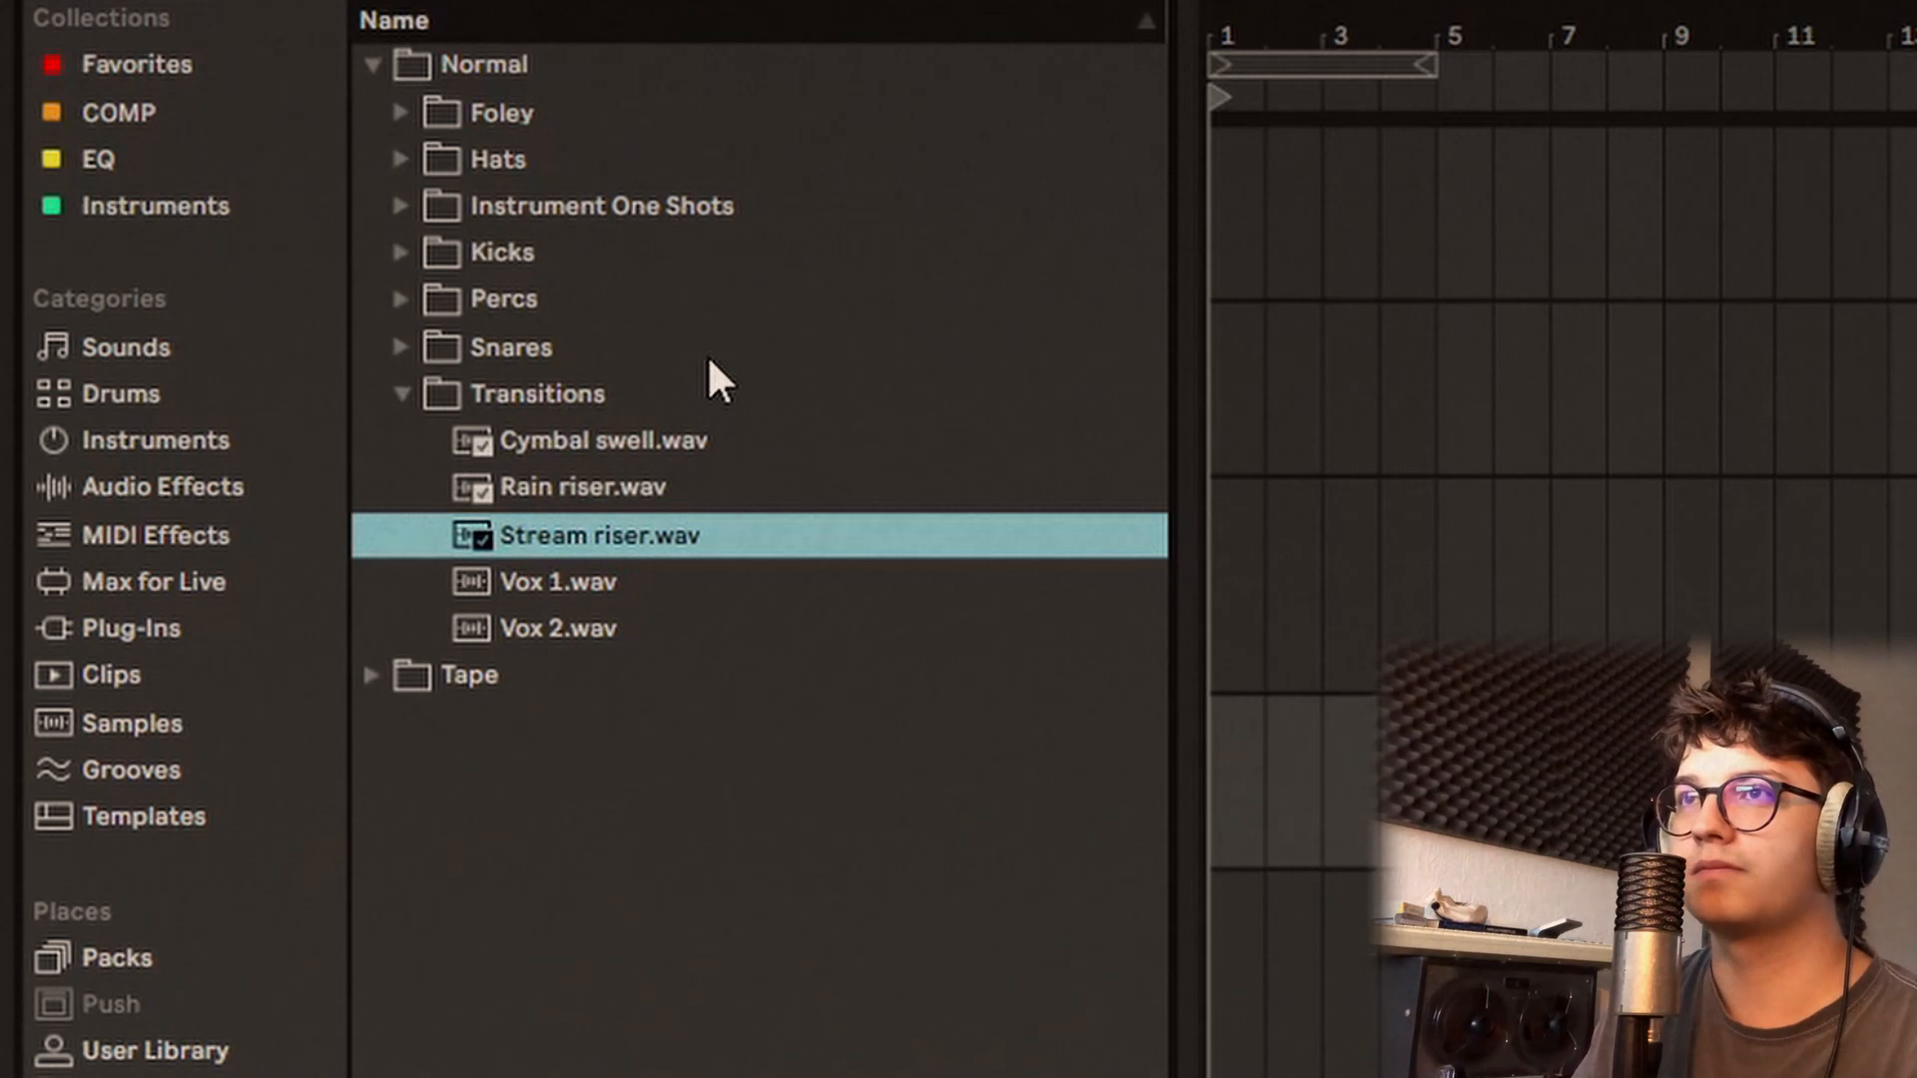
key("Down")
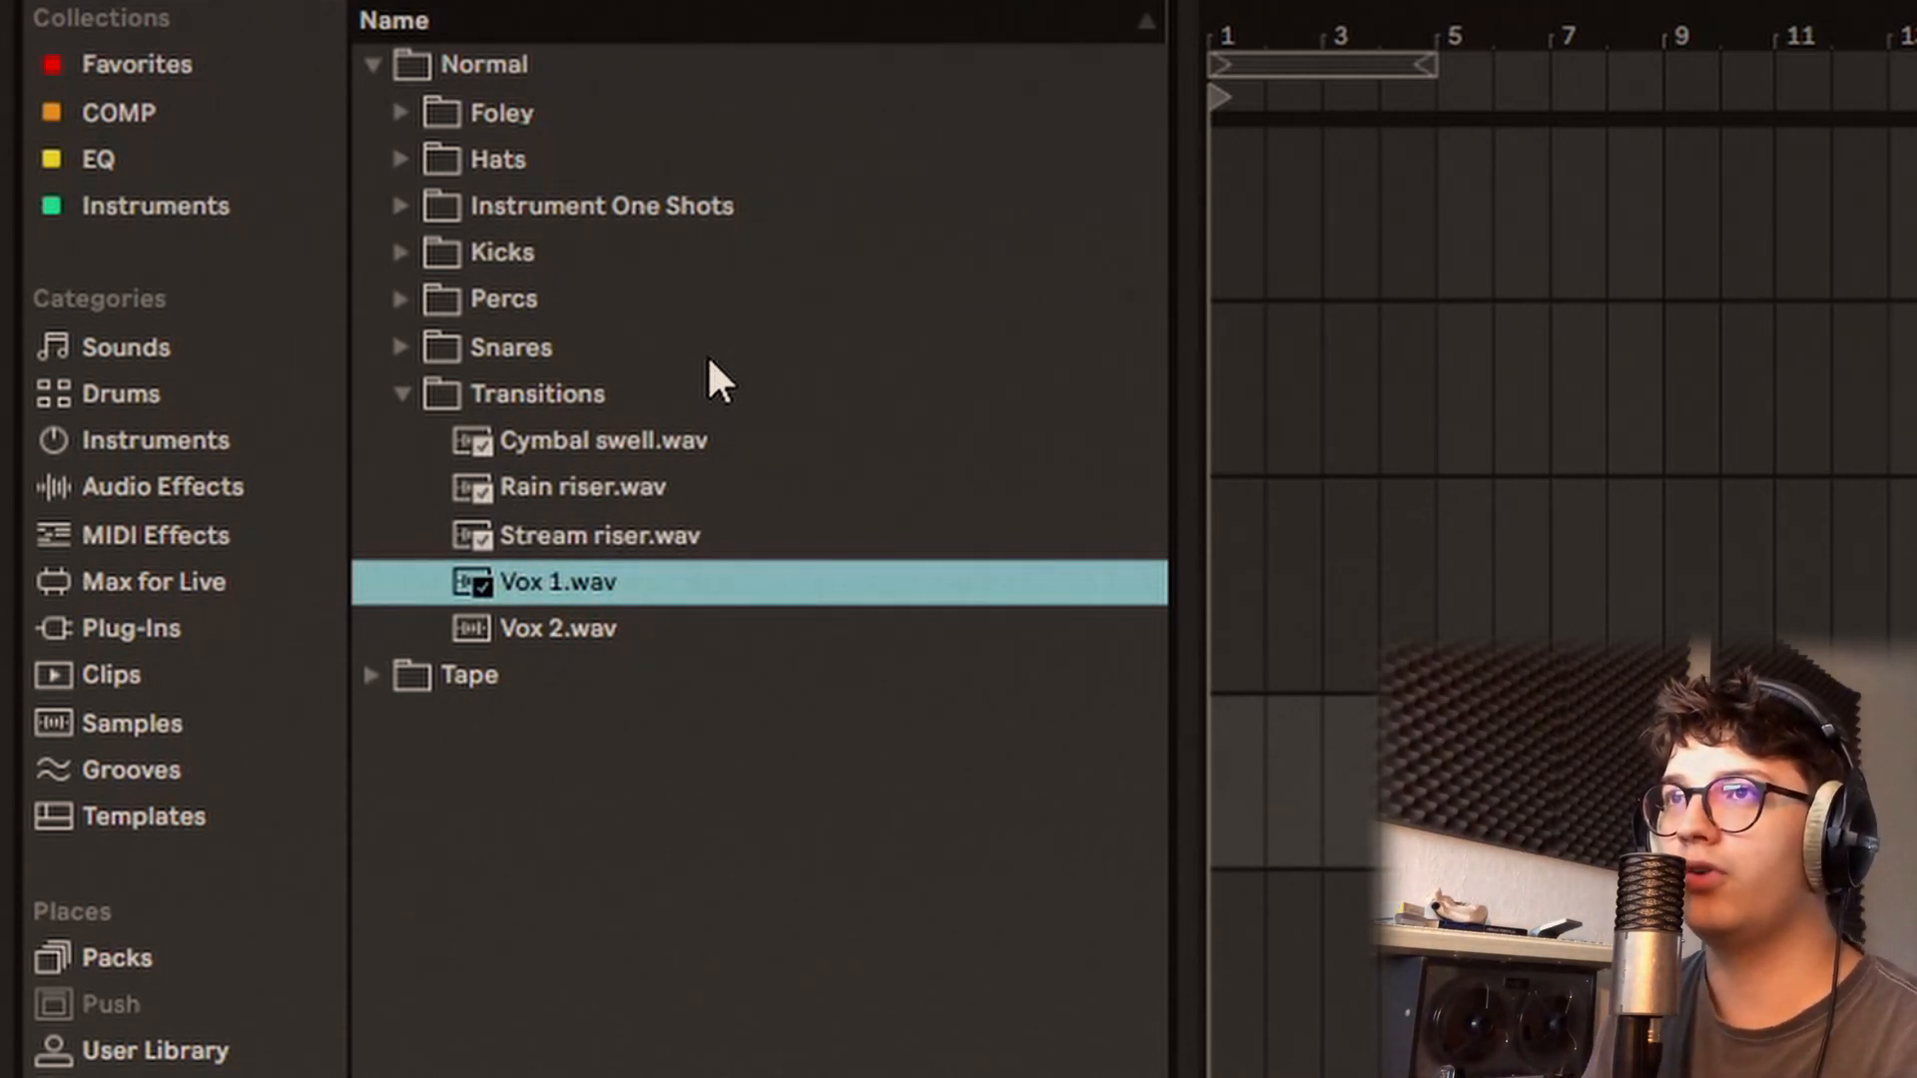
key("Down")
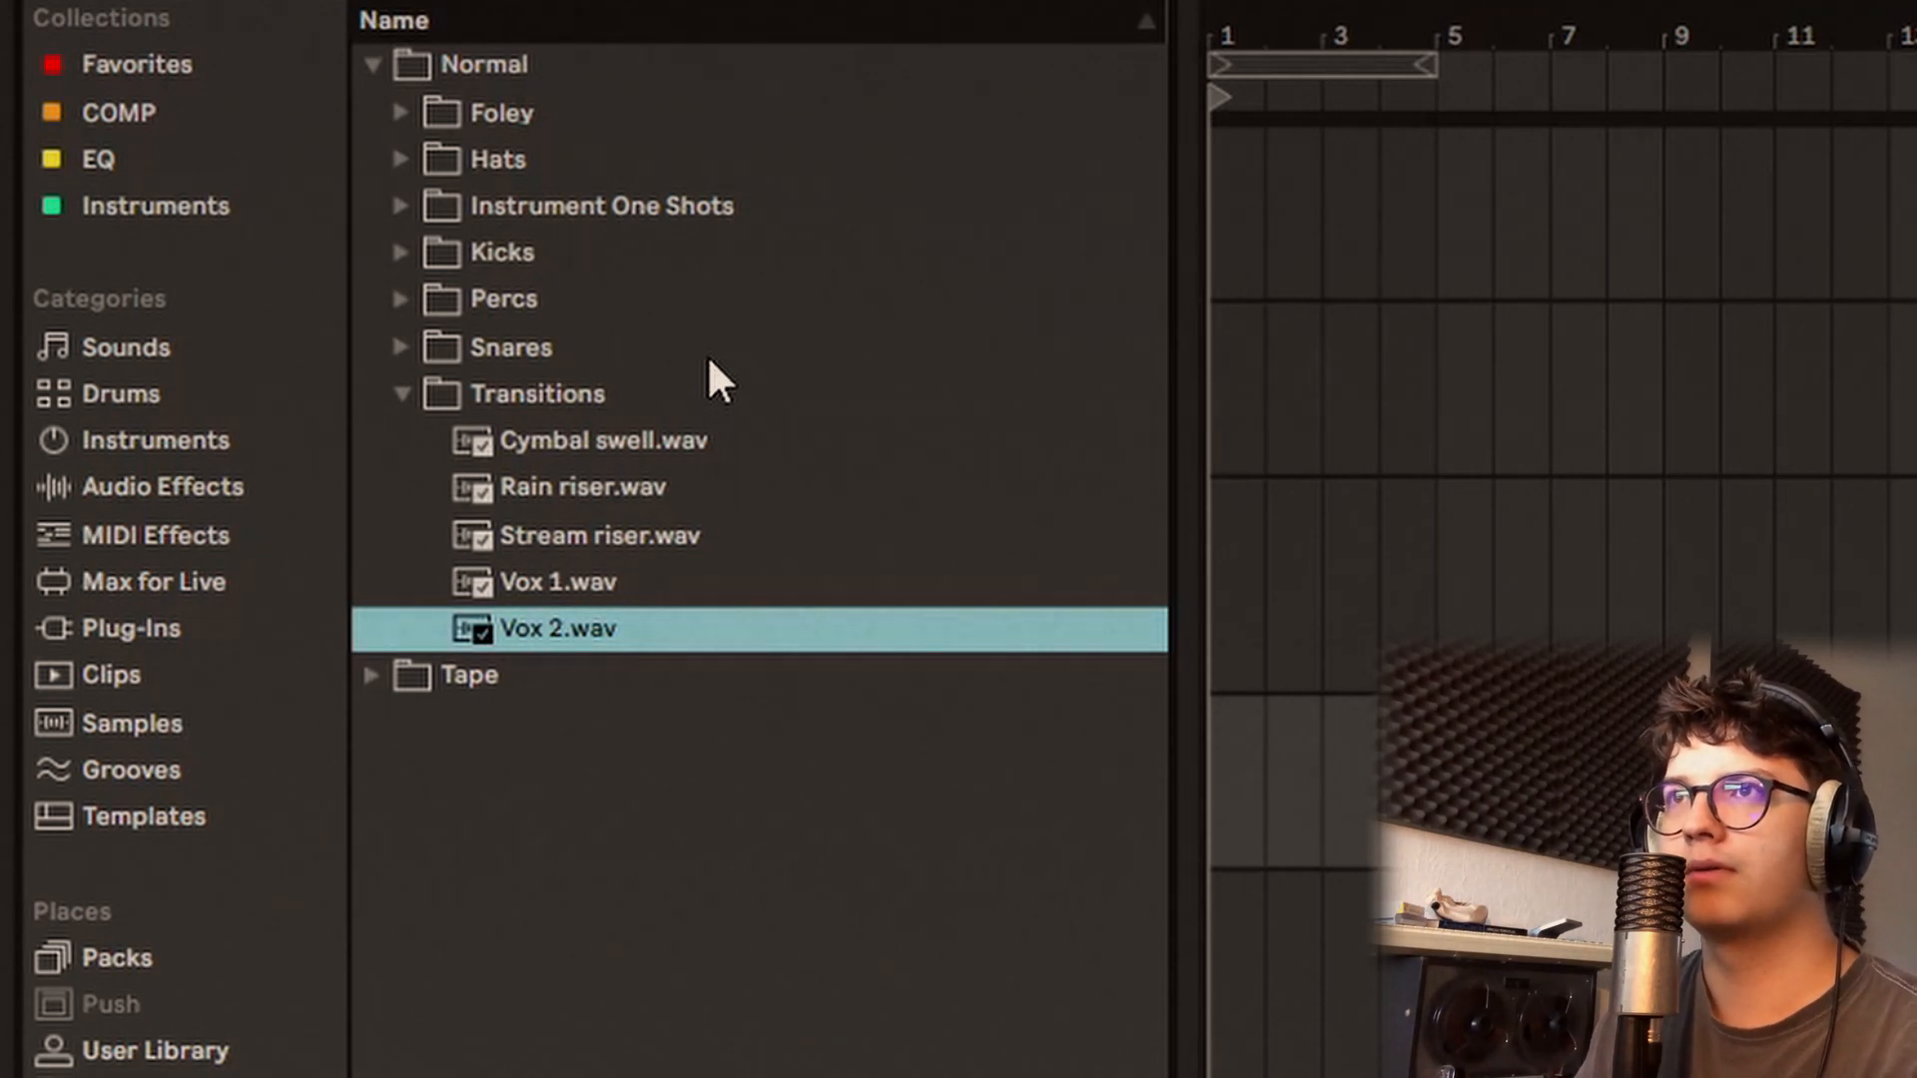
Step: Collapse the Transitions folder and expand the Tape folder, selecting its Foley subfolder
left_click(651, 379)
key("Up")
key("Up")
key("Up")
key("Up")
key("Up")
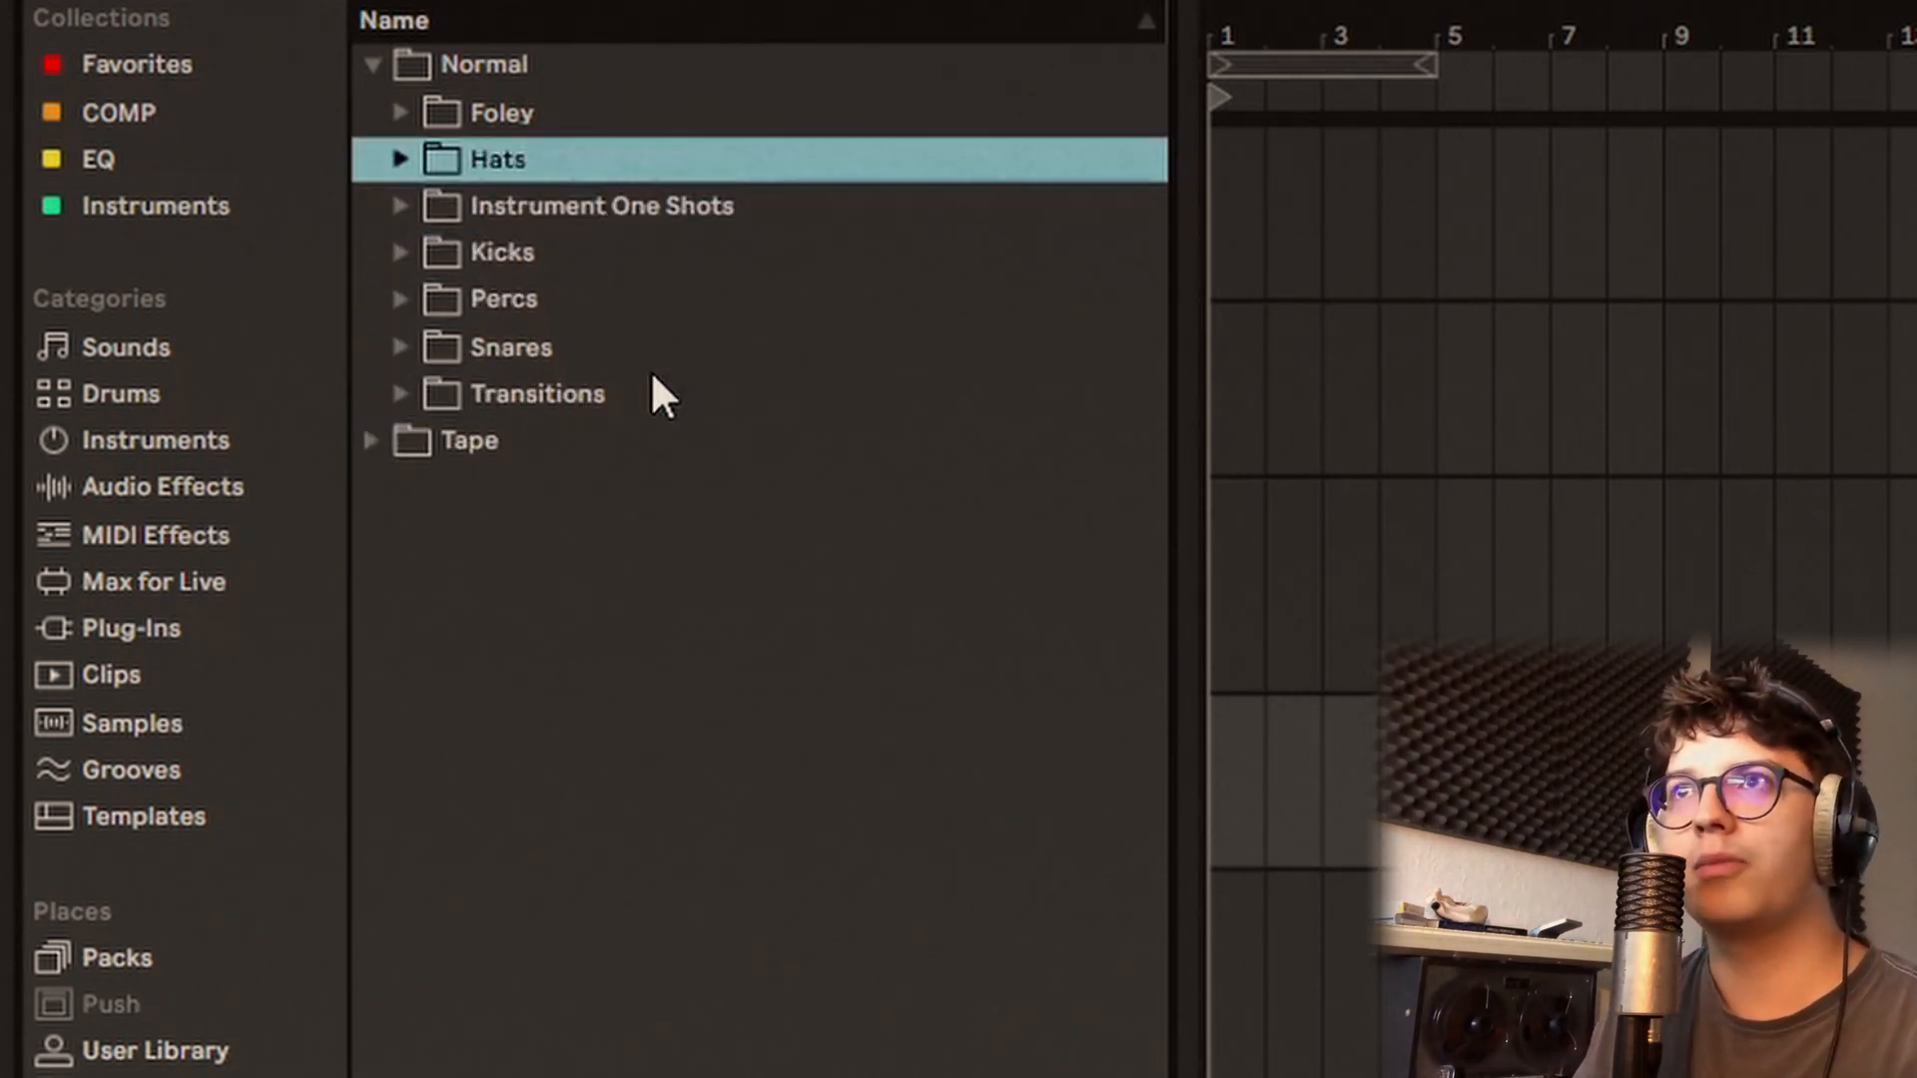
key("Down")
key("Down")
key("Down")
key("Down")
key("Down")
key("Down")
key("Right")
key("Down")
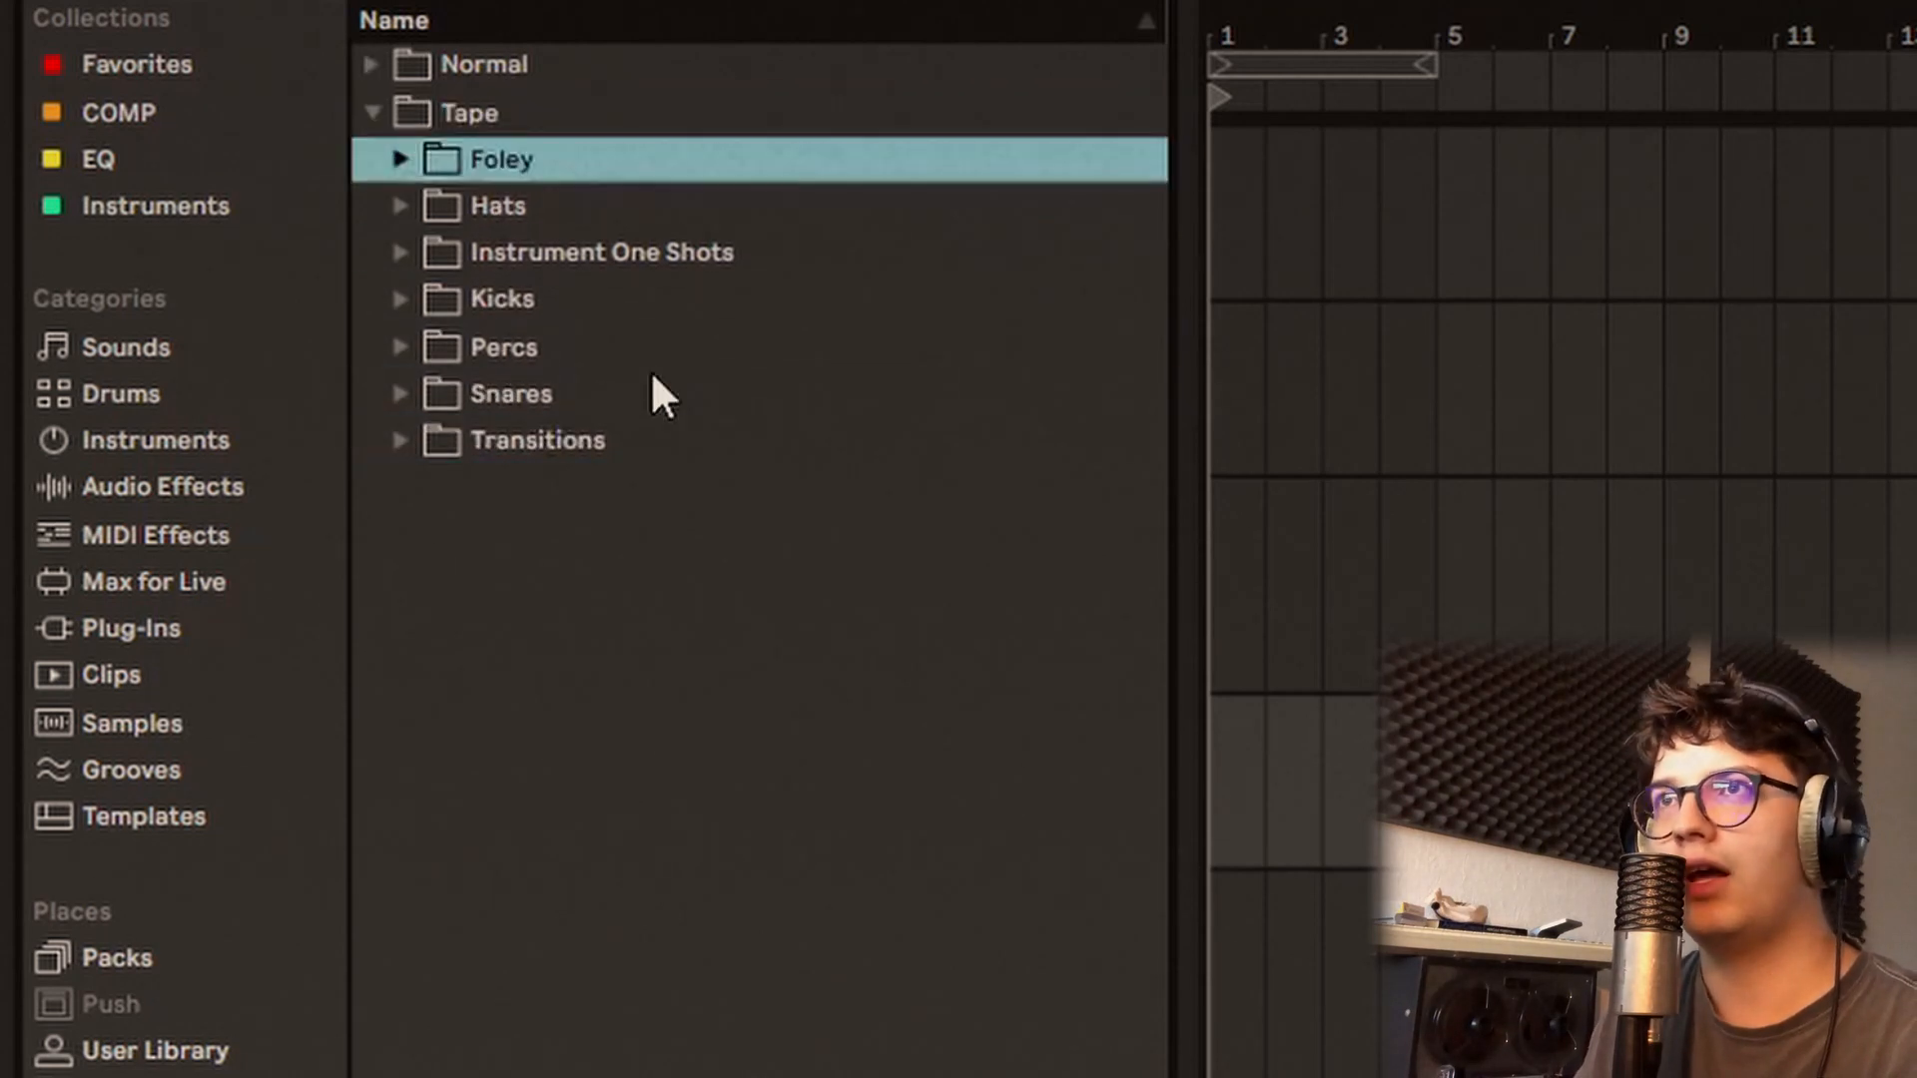
Step: Expand the Tape Foley folder and audition its samples from Cereal.wav to Tape machine forward.wav
key("Right")
key("Down")
key("Down")
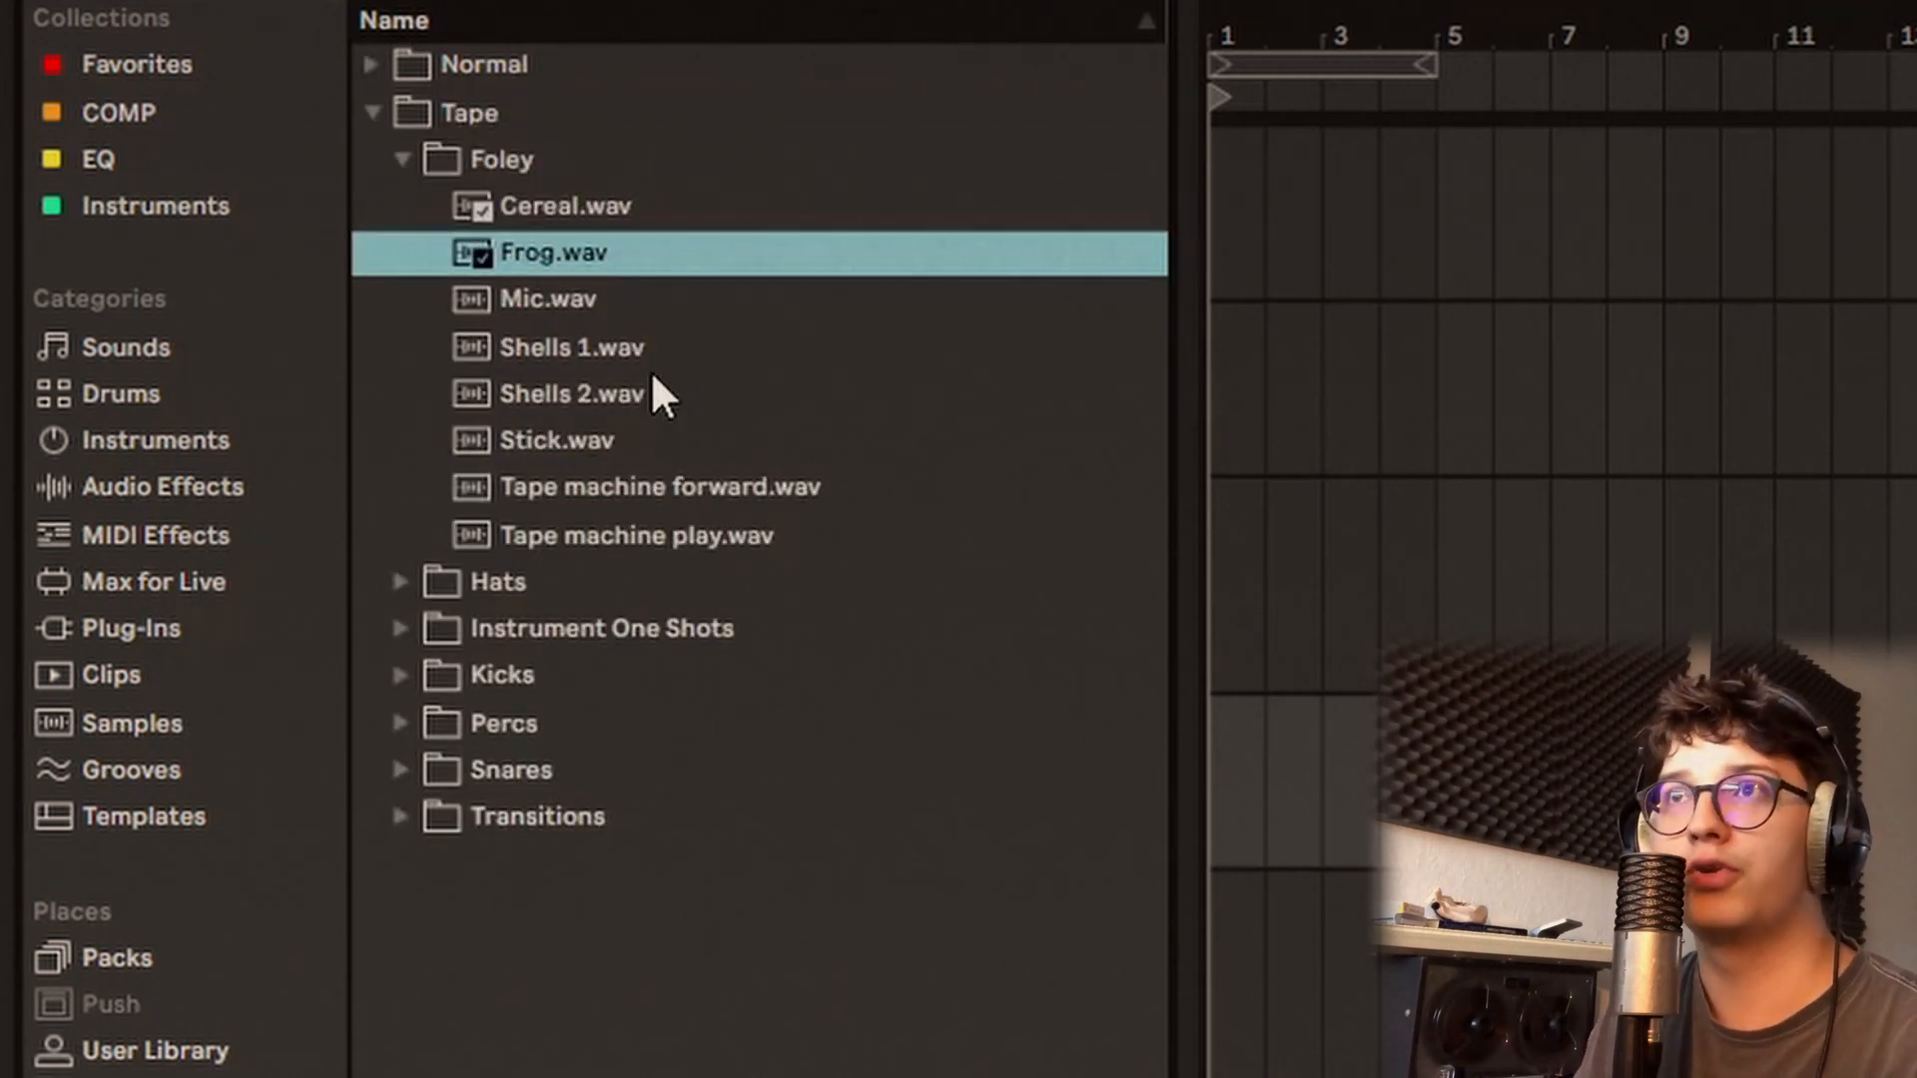
key("Down")
key("Down")
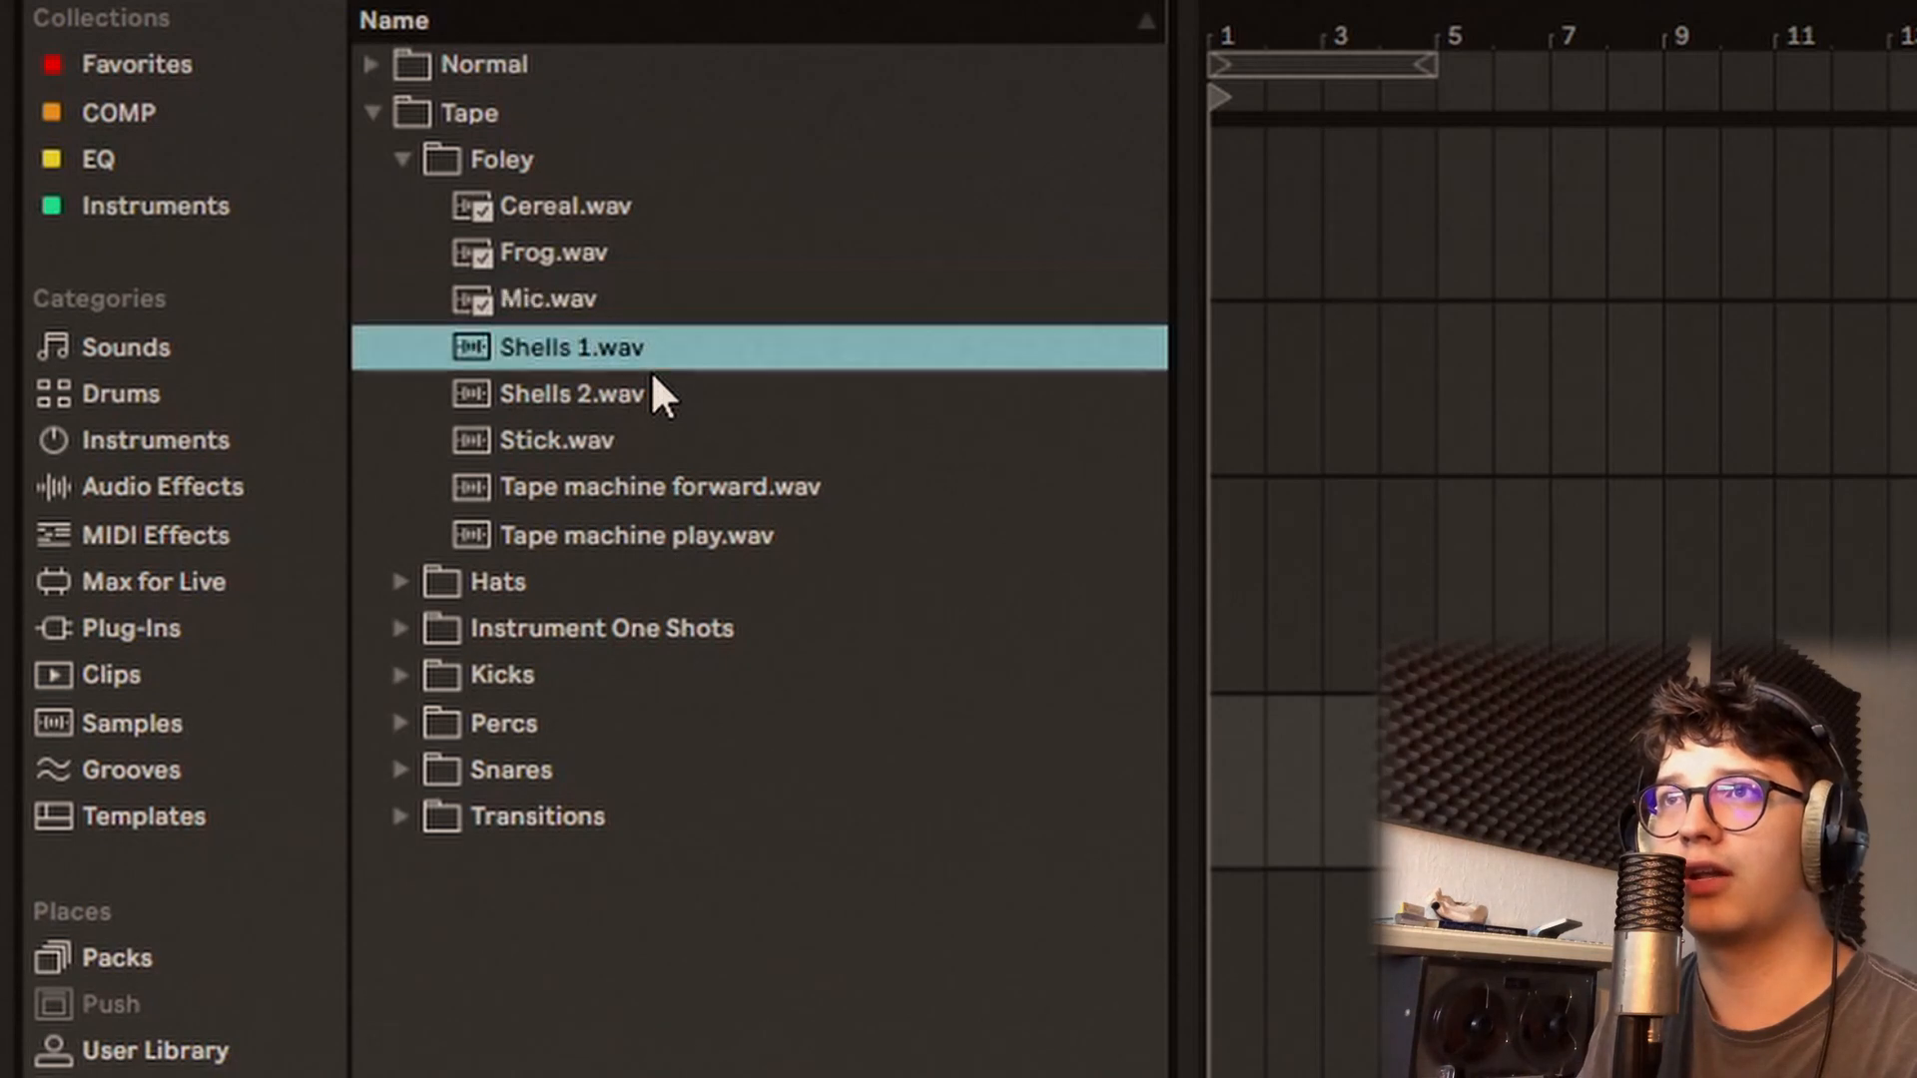
Step: Expand the Tape Hats folder and step quickly through its Hihat Loop samples to the One Shots subfolder
key("Down")
key("Down")
key("Down")
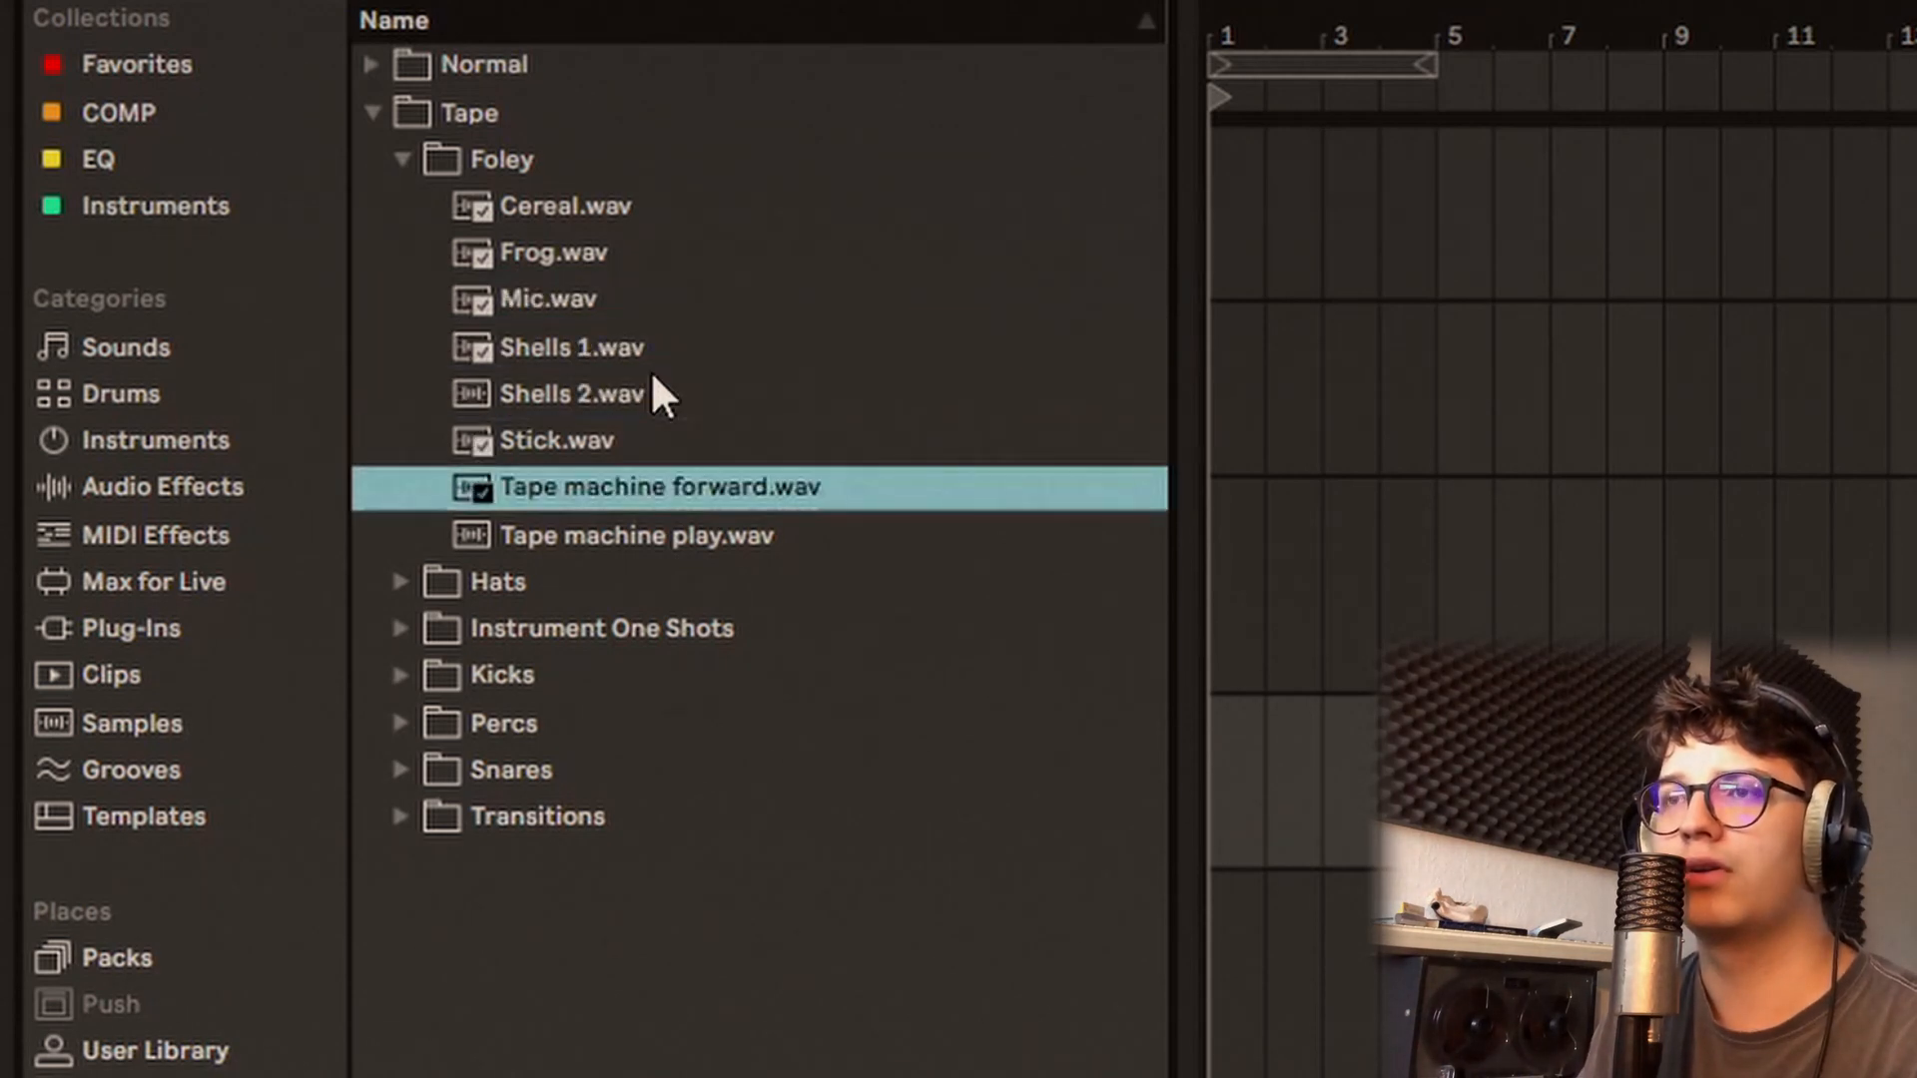
Step: Skim the Tape Hats One Shots subfolder and expand the Tape Kicks folder
key("Down")
key("Down")
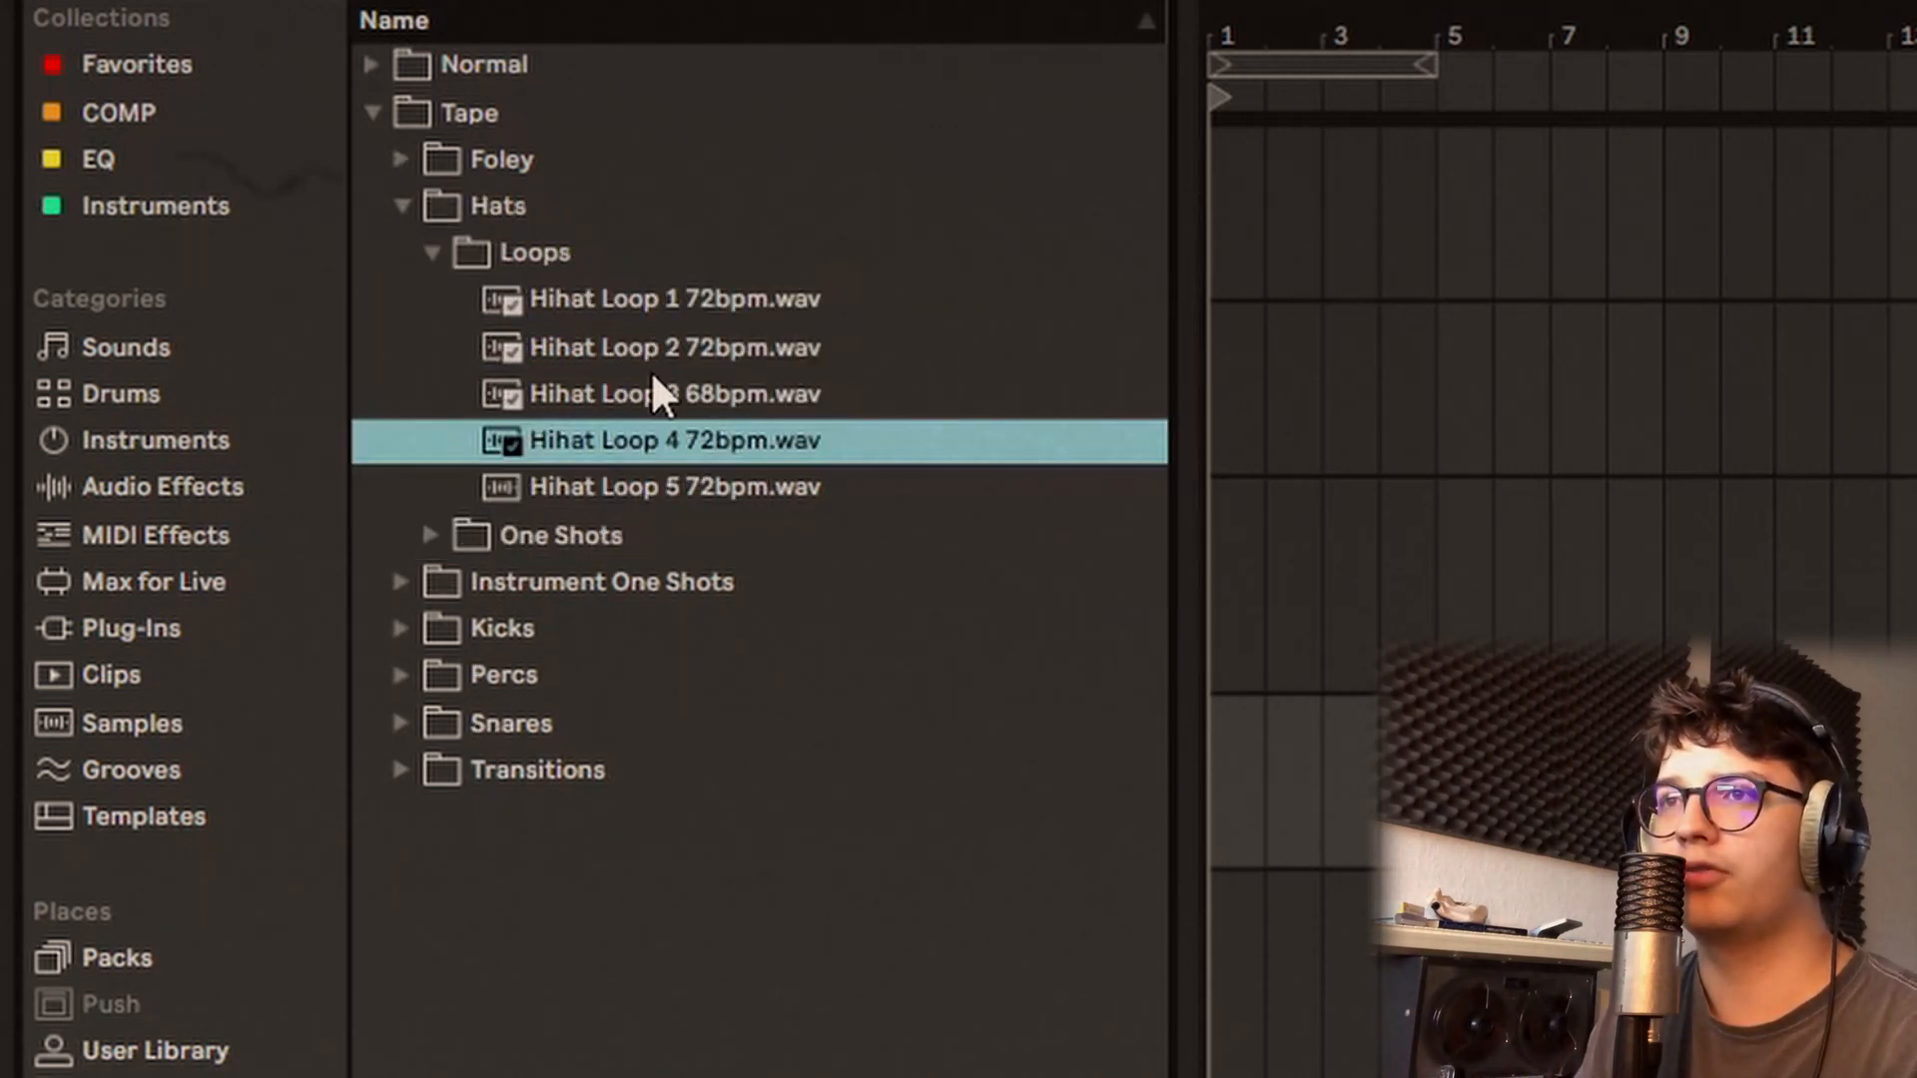
key("Down")
key("Down")
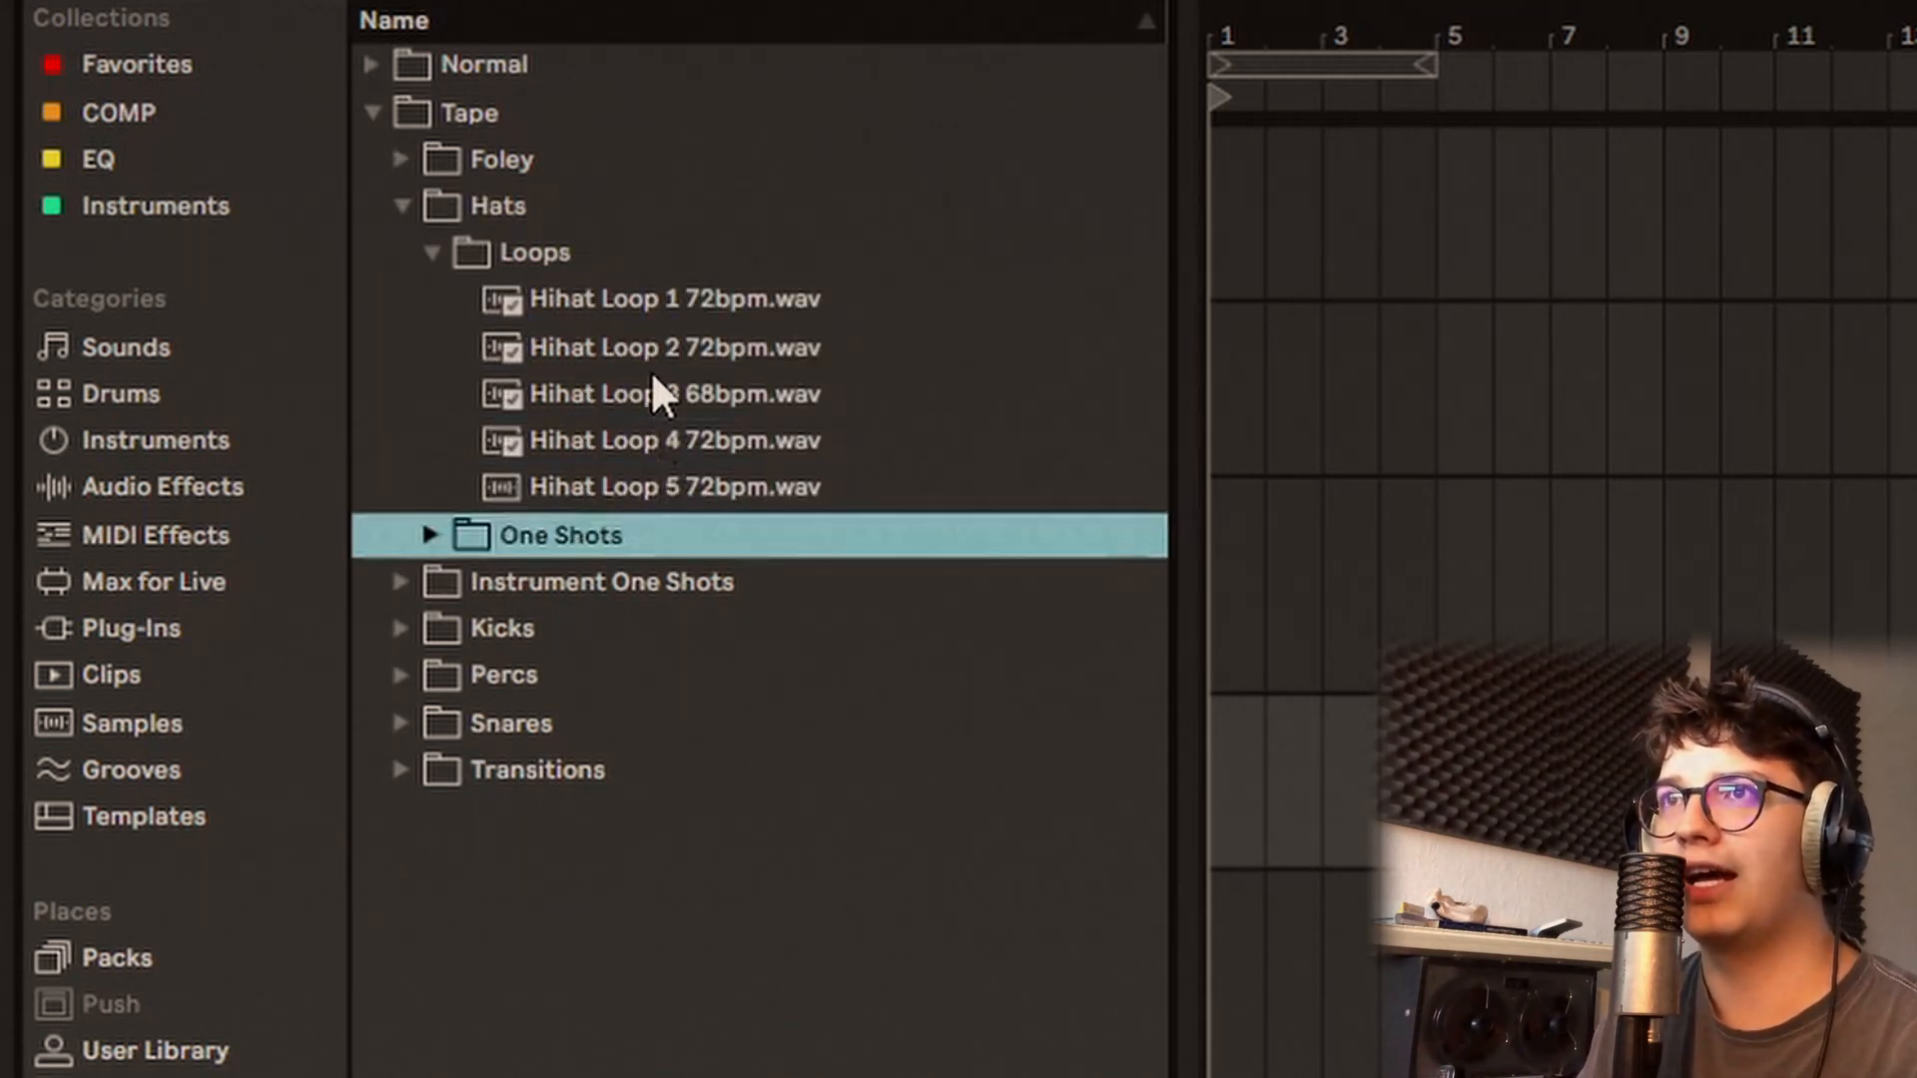
key("Right")
key("Down")
key("Down")
Step: Audition the Tape kicks from Kick 1.wav to Kick 9.wav, and expand the Tape Percs folder
key("Down")
key("Down")
key("Down")
key("Down")
key("Down")
key("Down")
key("Down")
key("Right")
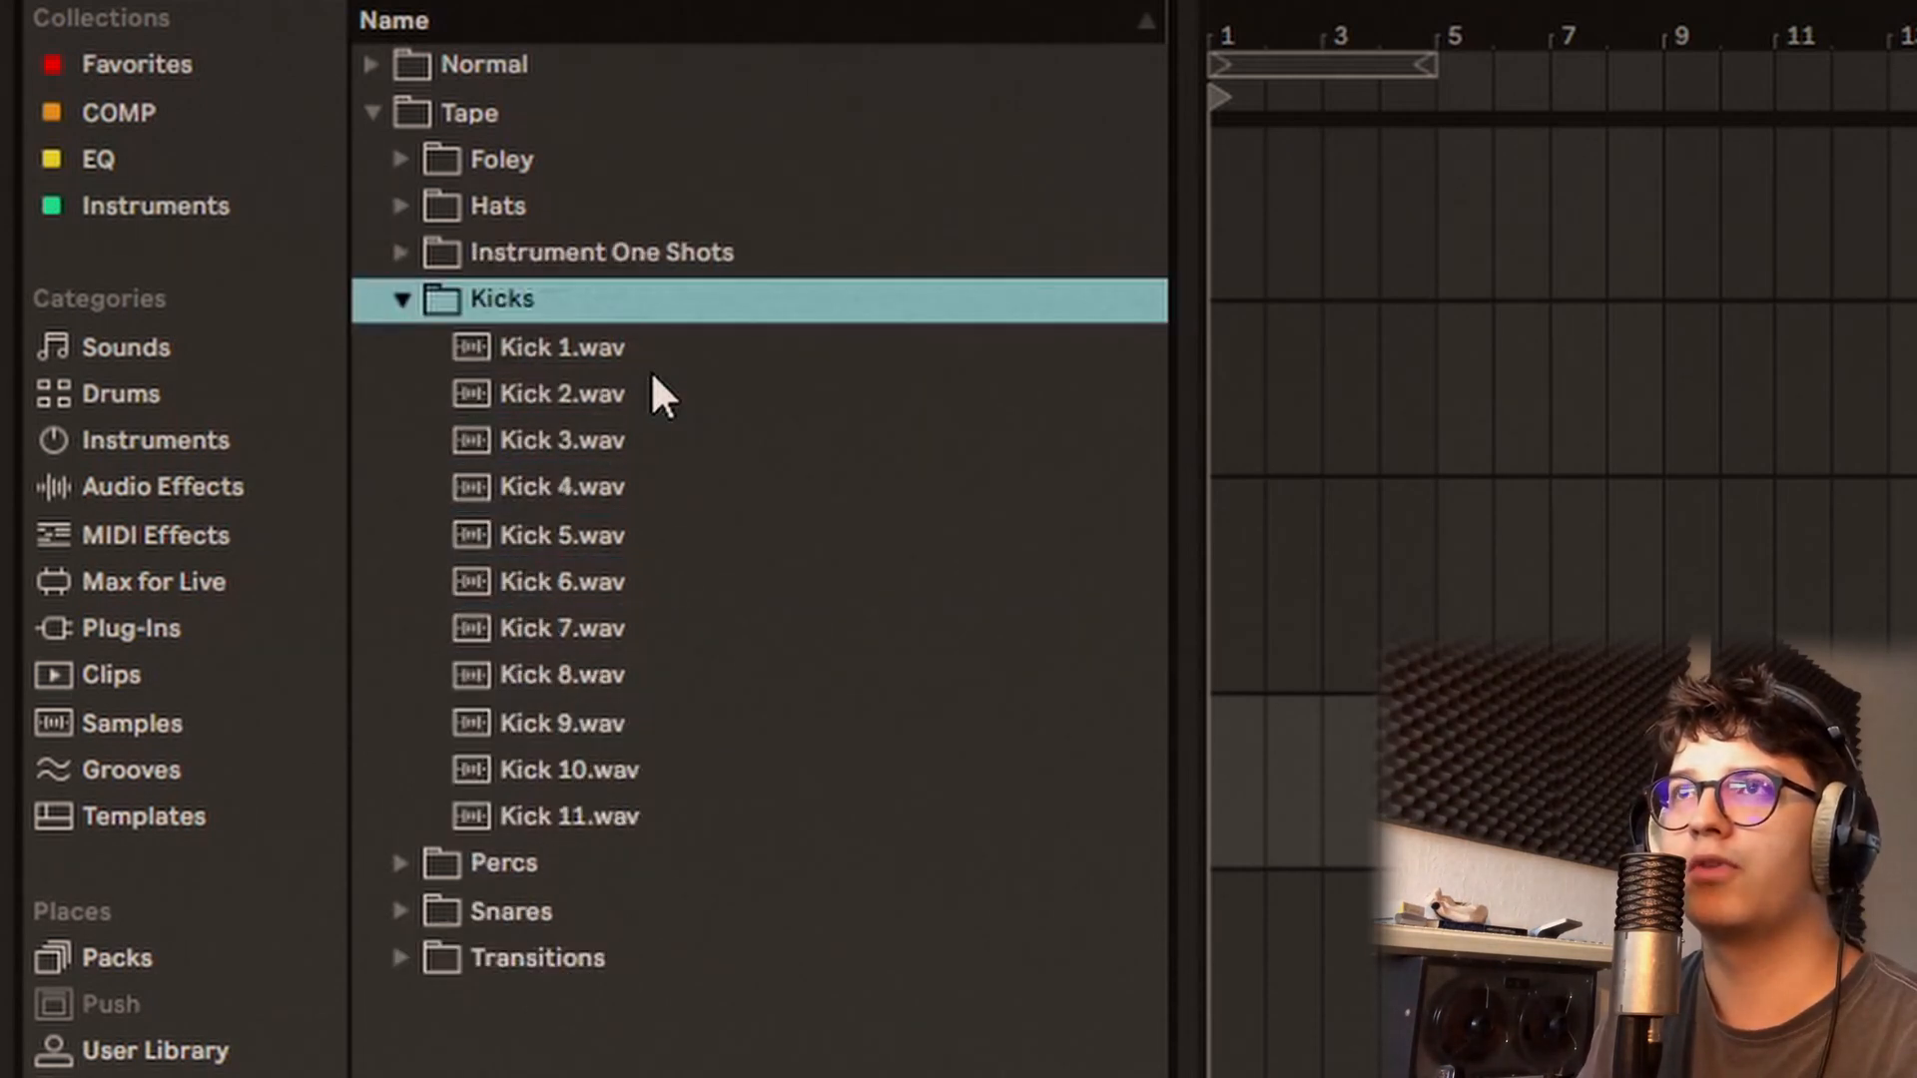
key("Down")
key("Down")
key("Down")
key("Down")
key("Down")
key("Down")
key("Down")
key("Down")
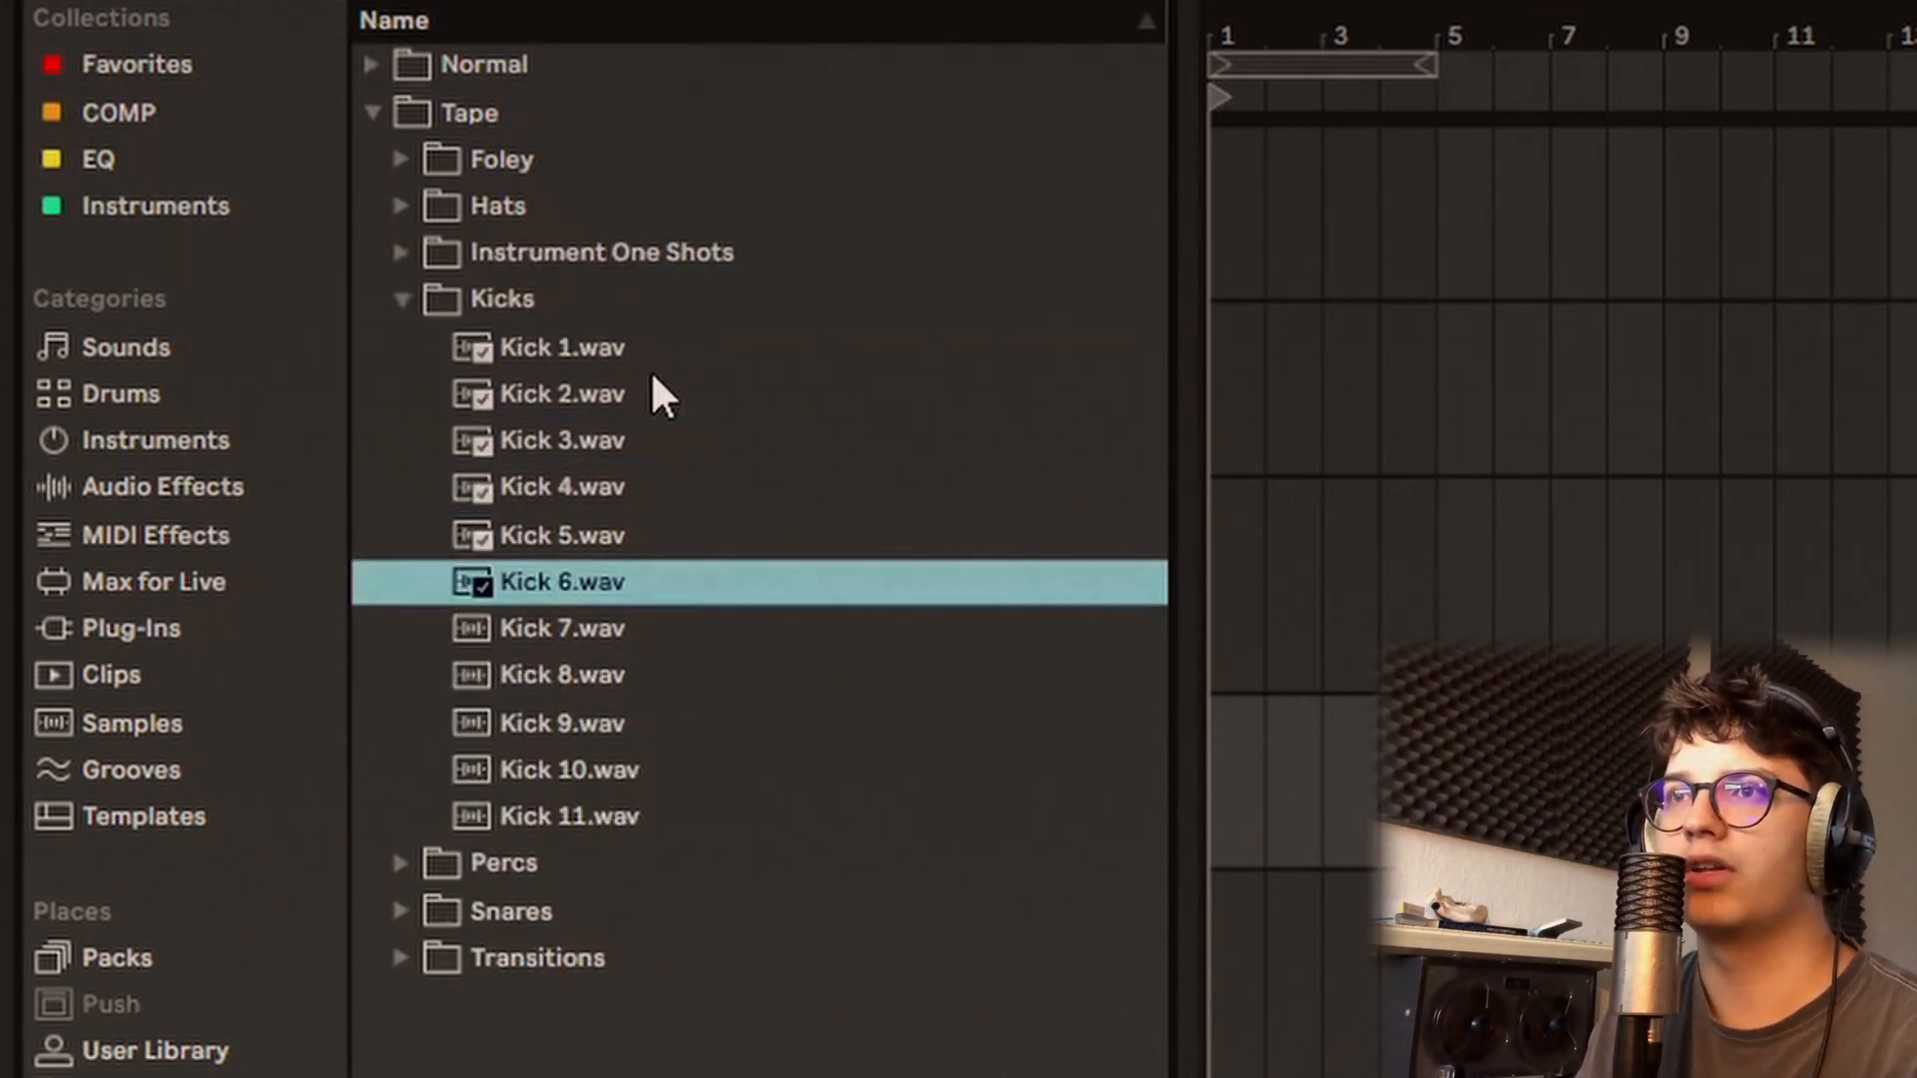
key("Down")
key("Down")
key("Down")
key("Down")
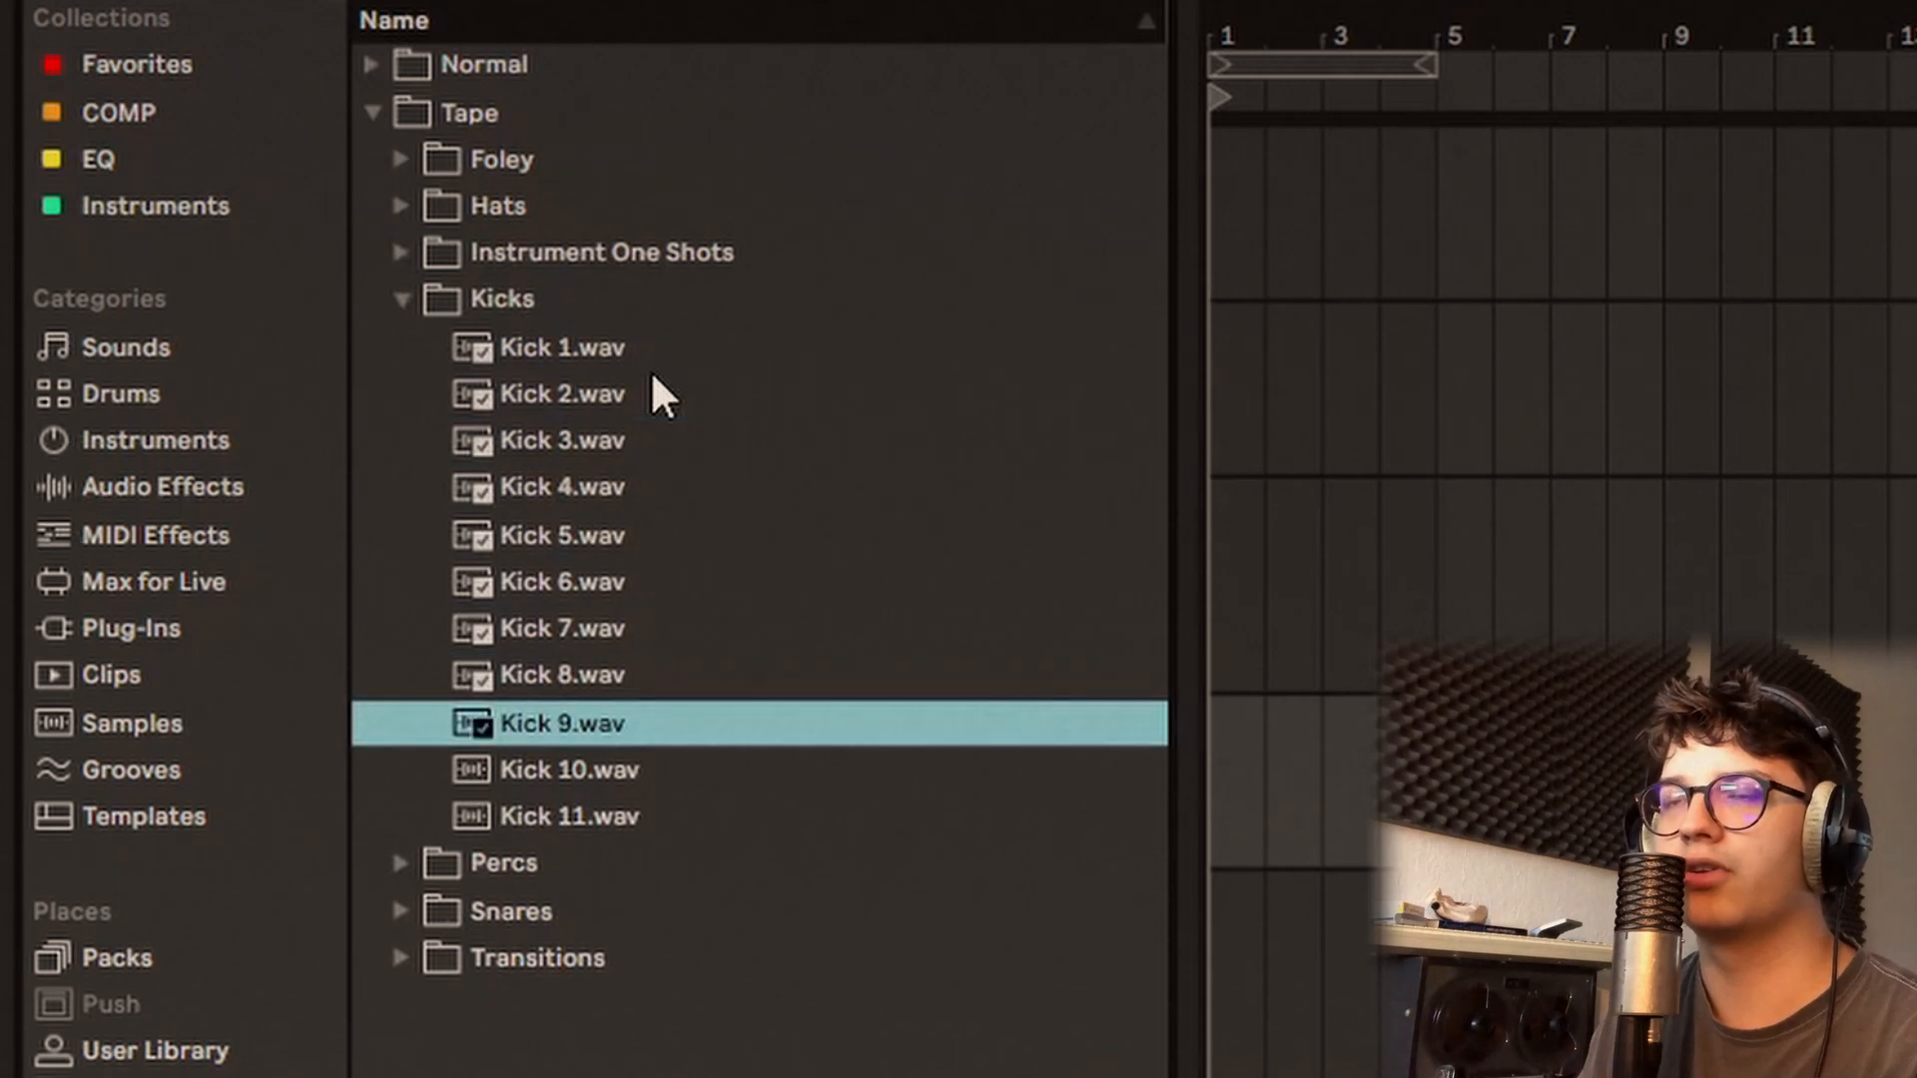
key("Right")
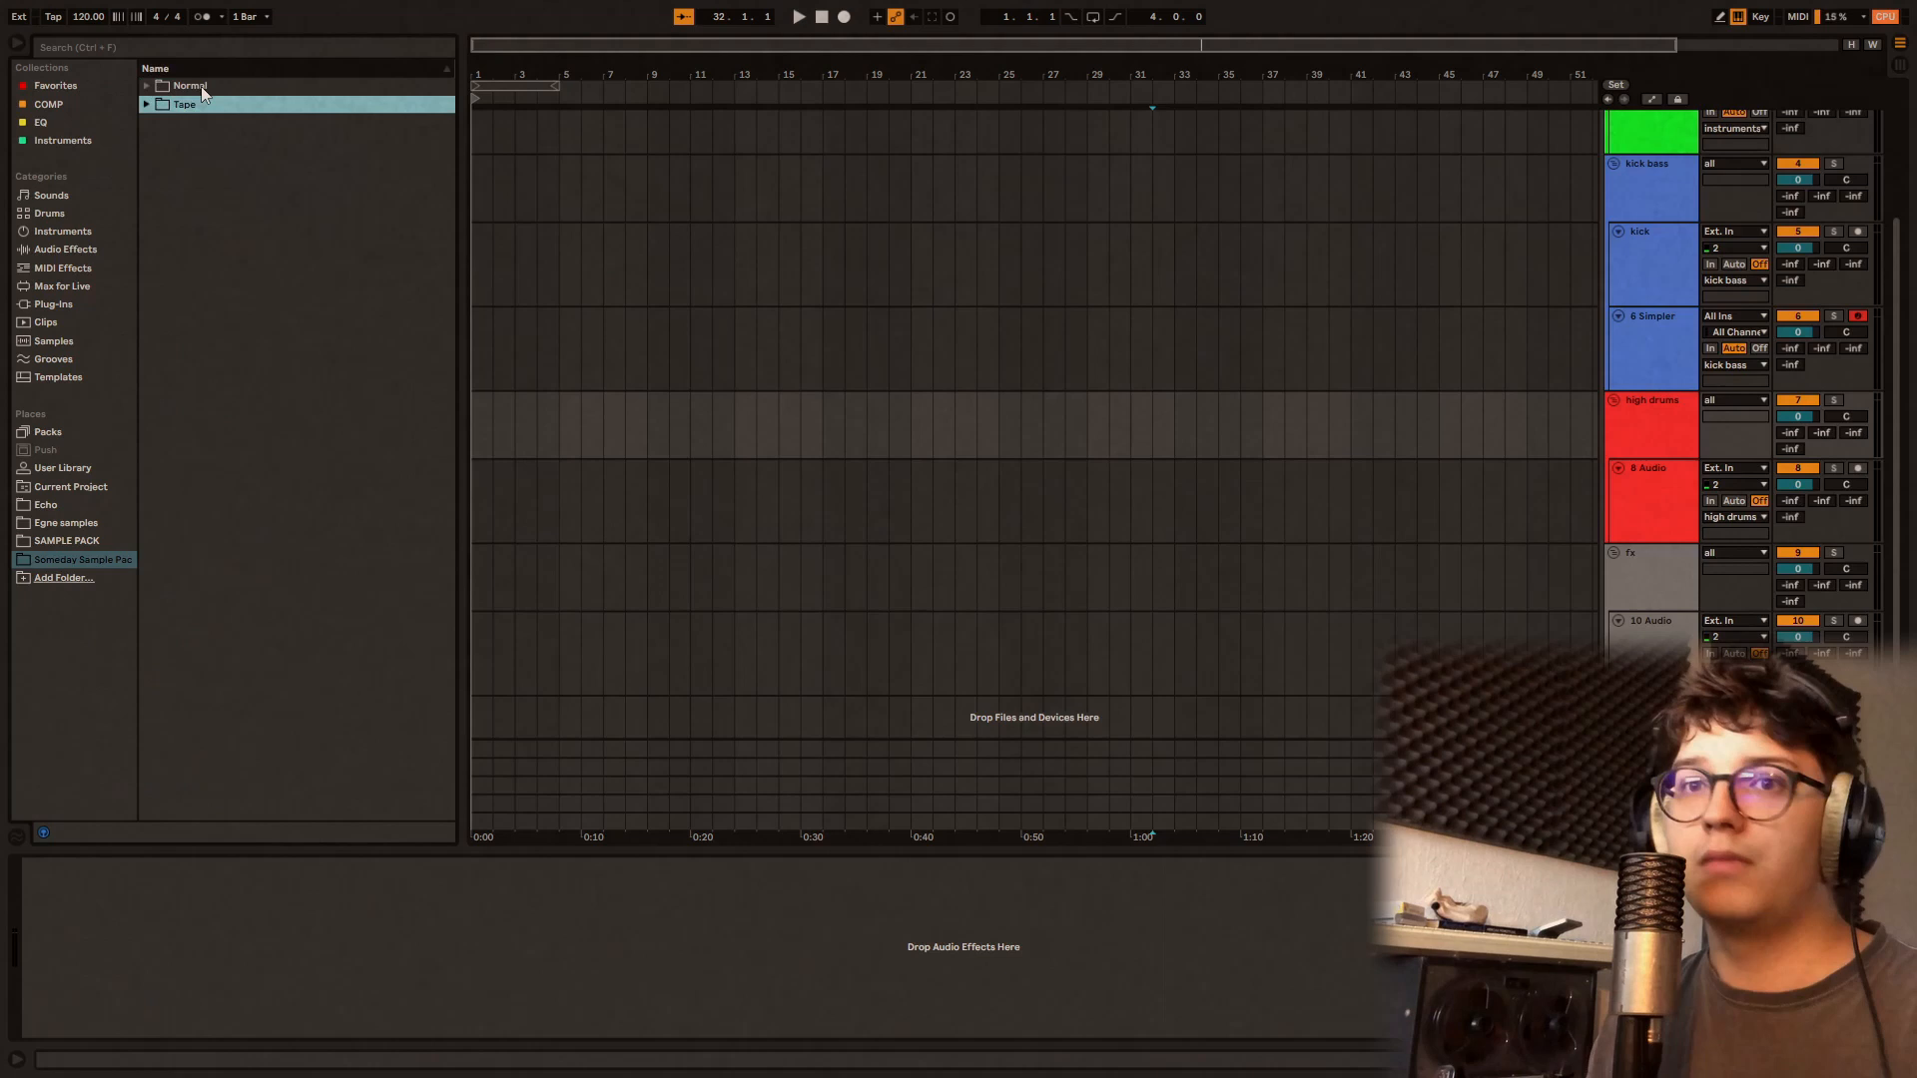
Step: Expand the Normal folder and its Hats Loops subfolder, and audition the hihat loops up to Hihat Loop 3
double_click(201, 85)
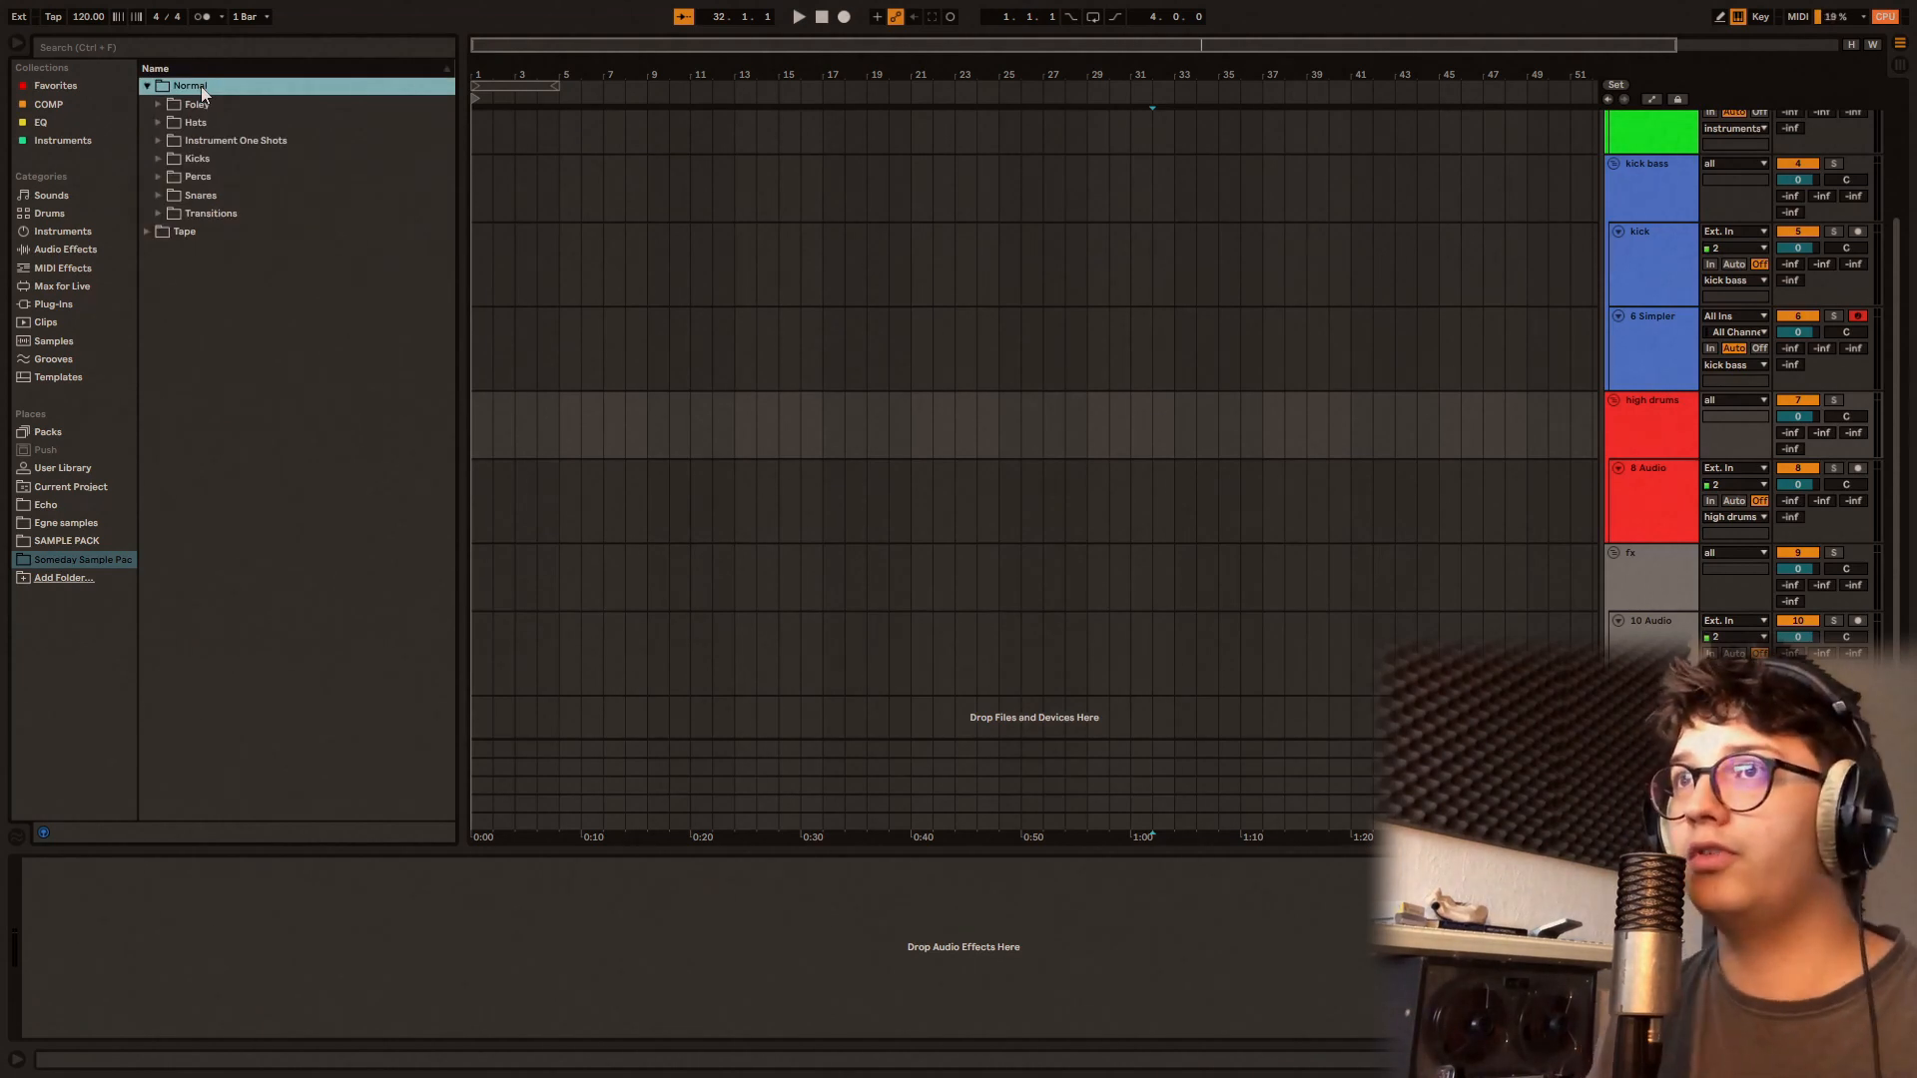
key("Down")
key("Down")
key("Down")
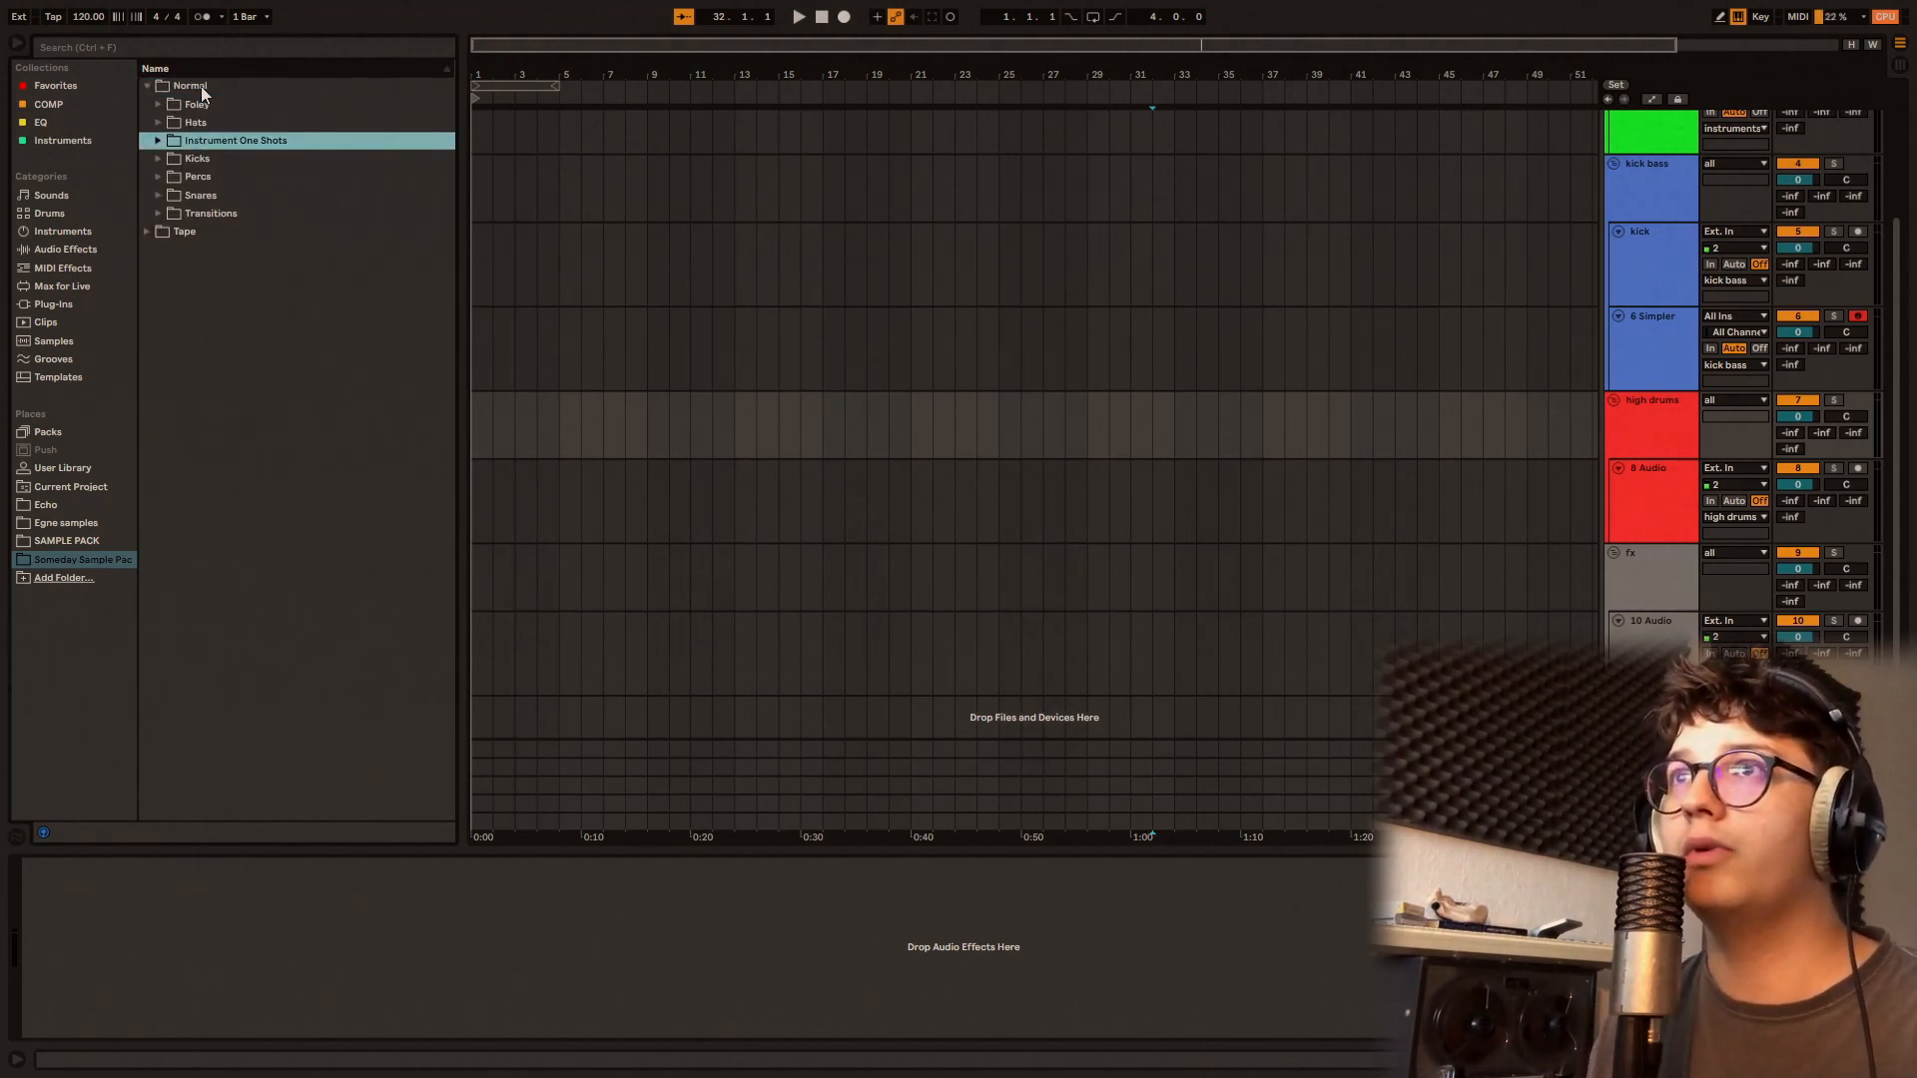
key("Up")
key("Right")
key("Down")
key("Right")
key("Down")
key("Down")
key("Down")
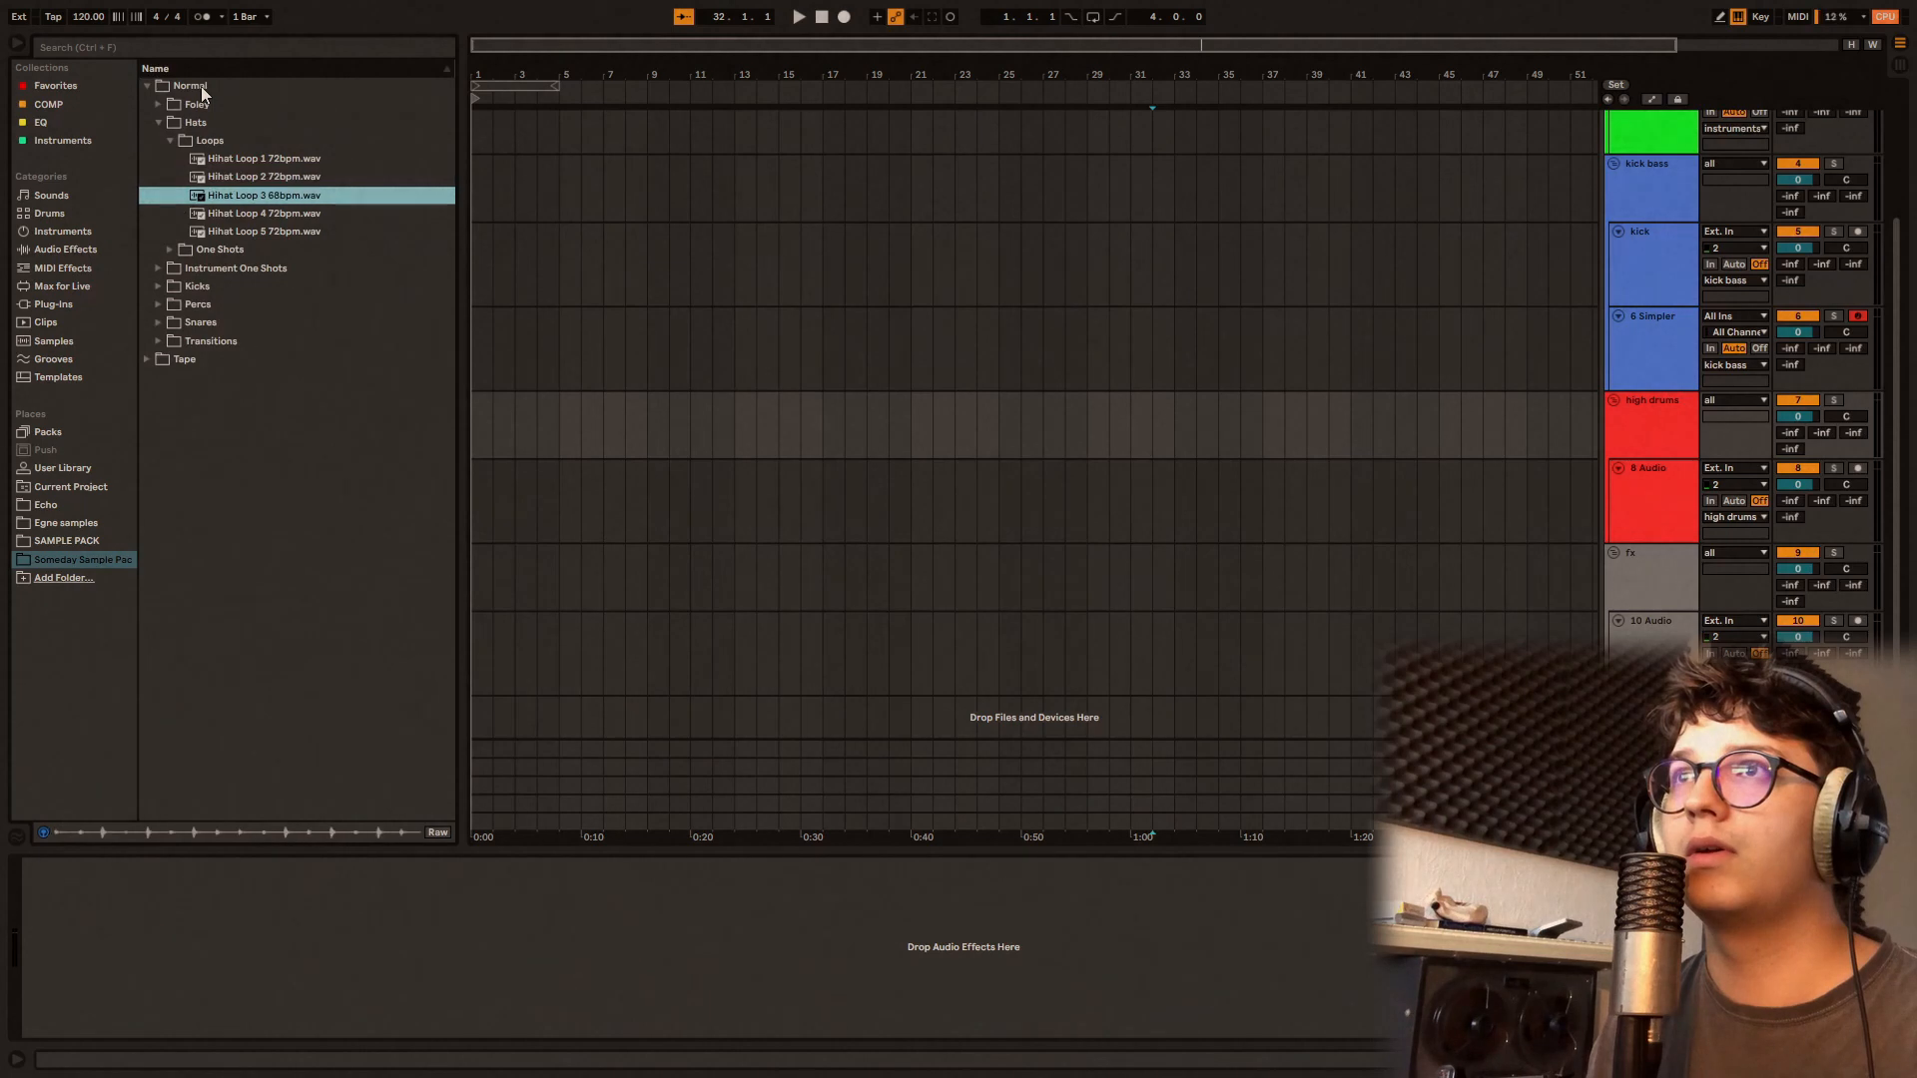
Step: Place Hihat Loop 1 72bpm.wav at bar 1 of the 8 Audio track
key("Up")
key("Up")
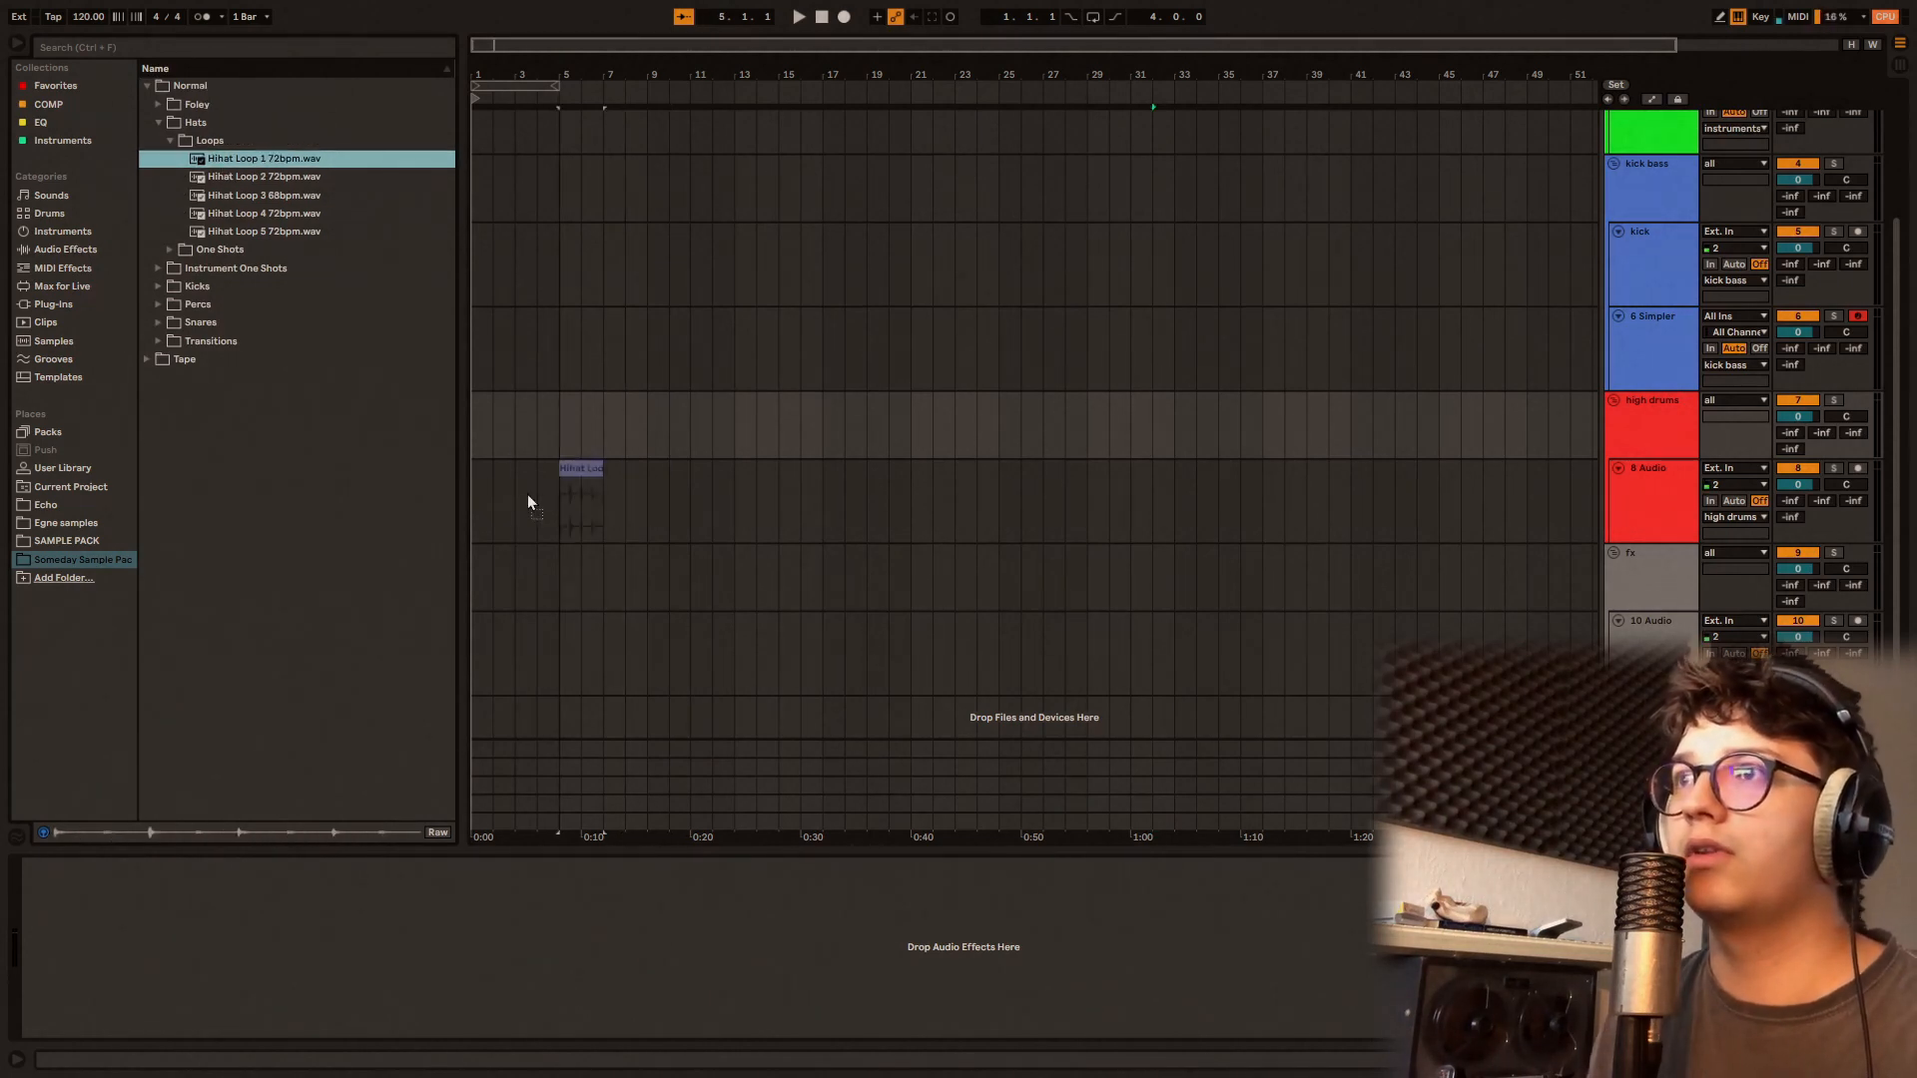
left_click_drag(477, 488, 480, 489)
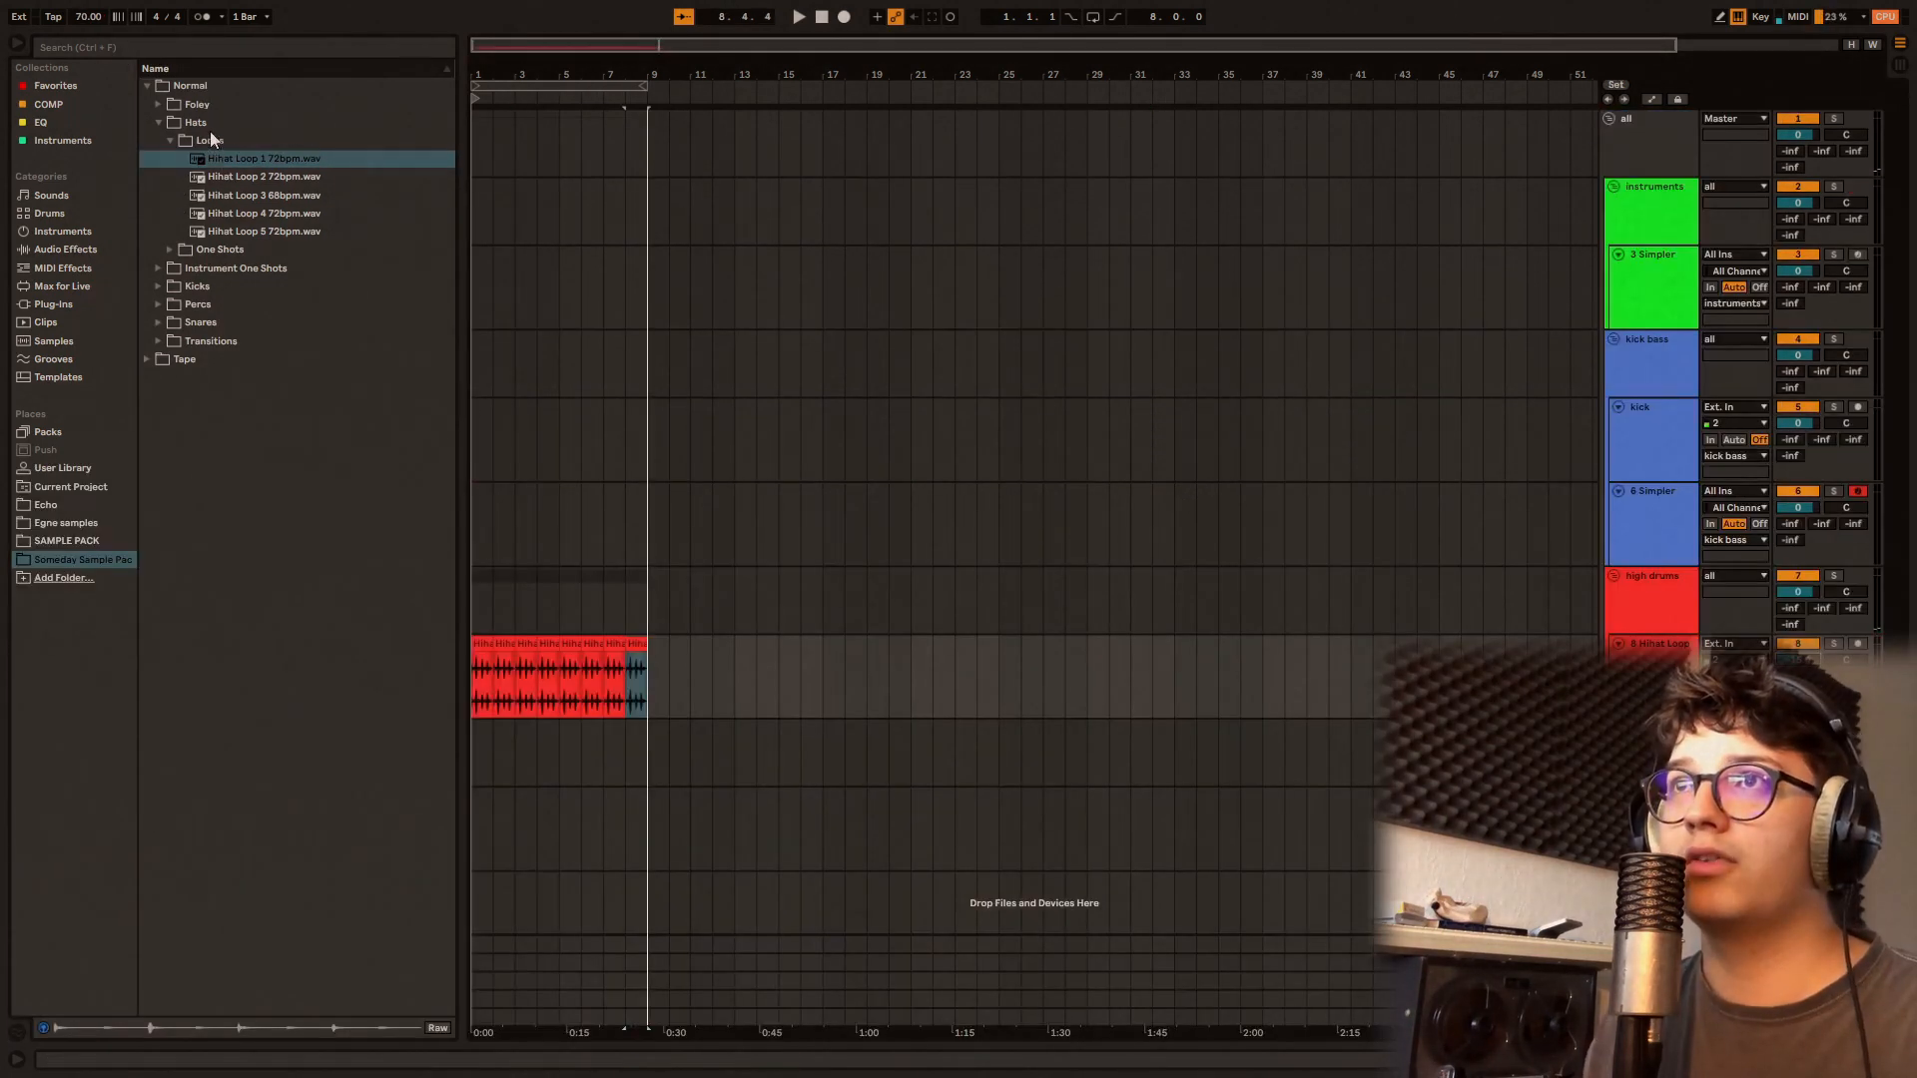
Step: Collapse the Normal Hats folder, expand Snares and audition its samples through Snare 5.wav
key("Left")
key("Left")
key("Left")
key("Left")
key("Down")
key("Down")
key("Down")
key("Down")
key("Right")
key("Down")
key("Down")
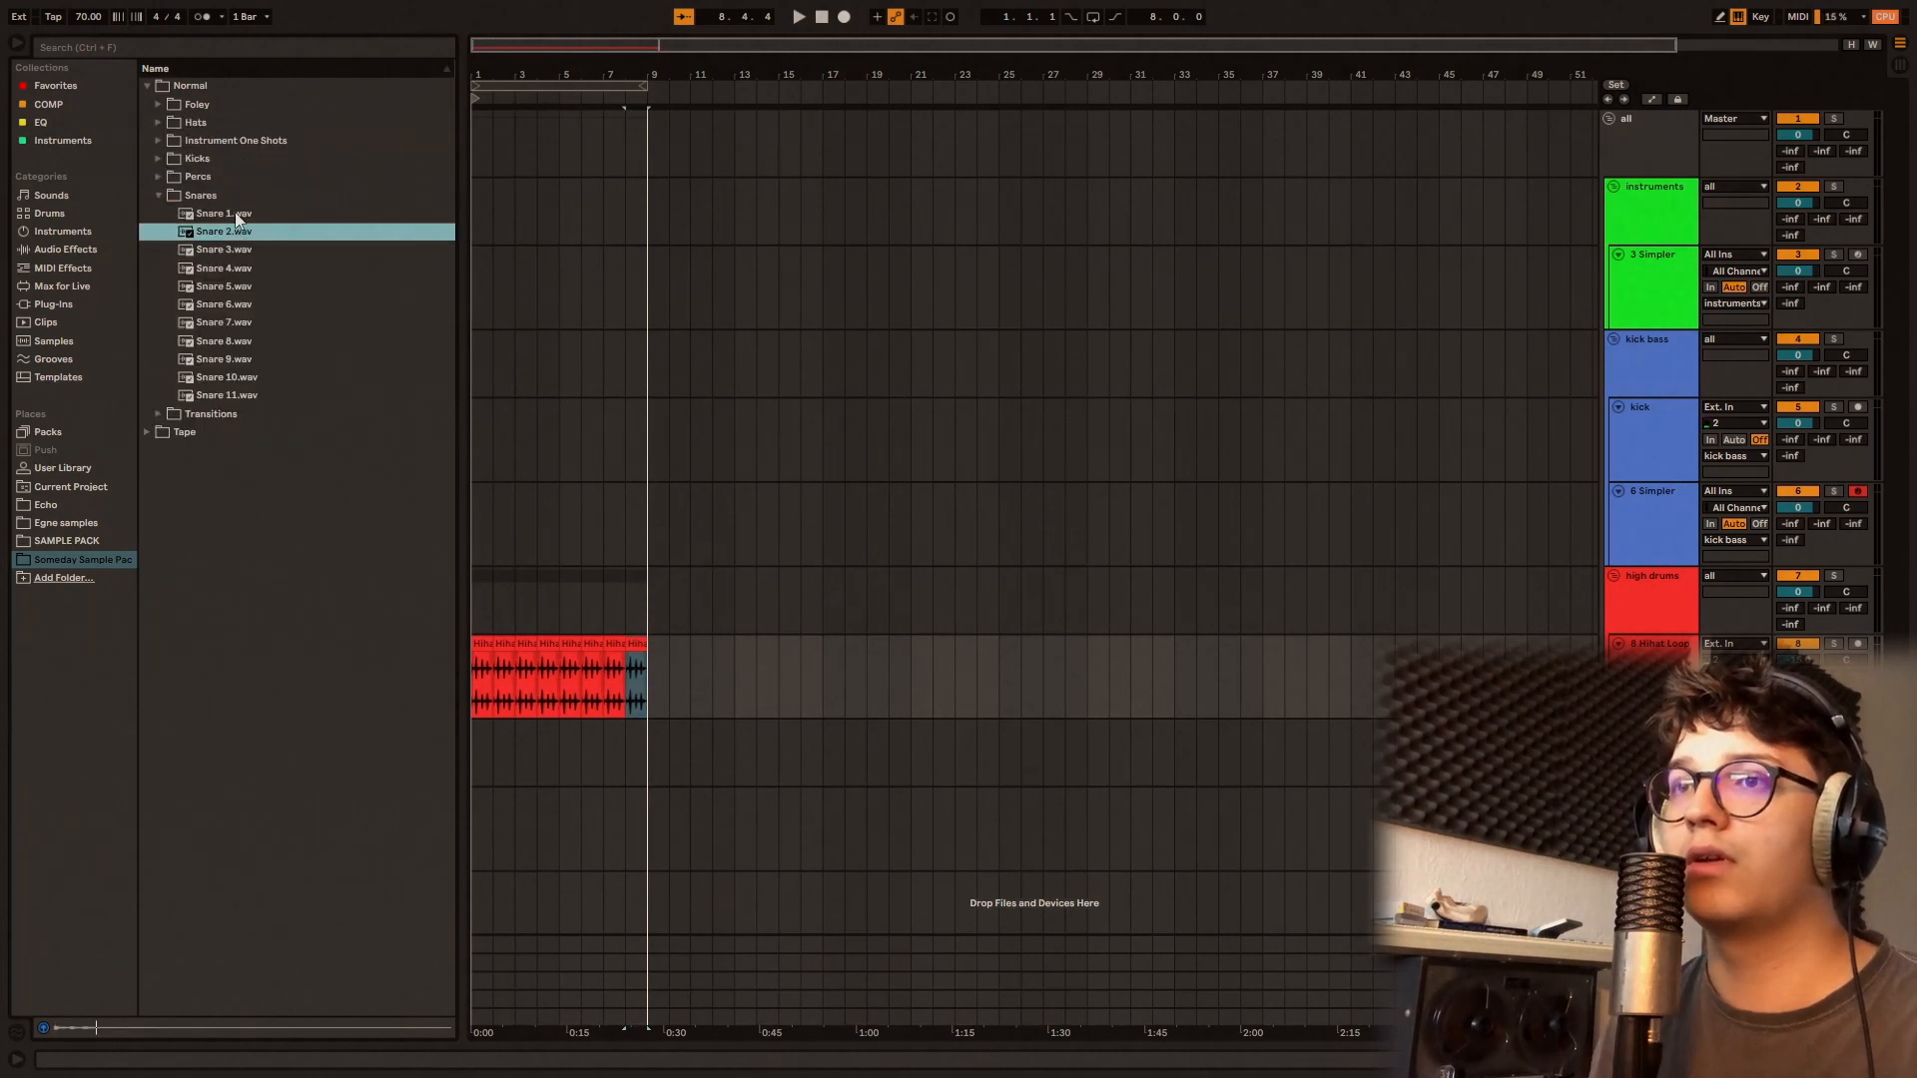
key("Down")
key("Down")
key("Down")
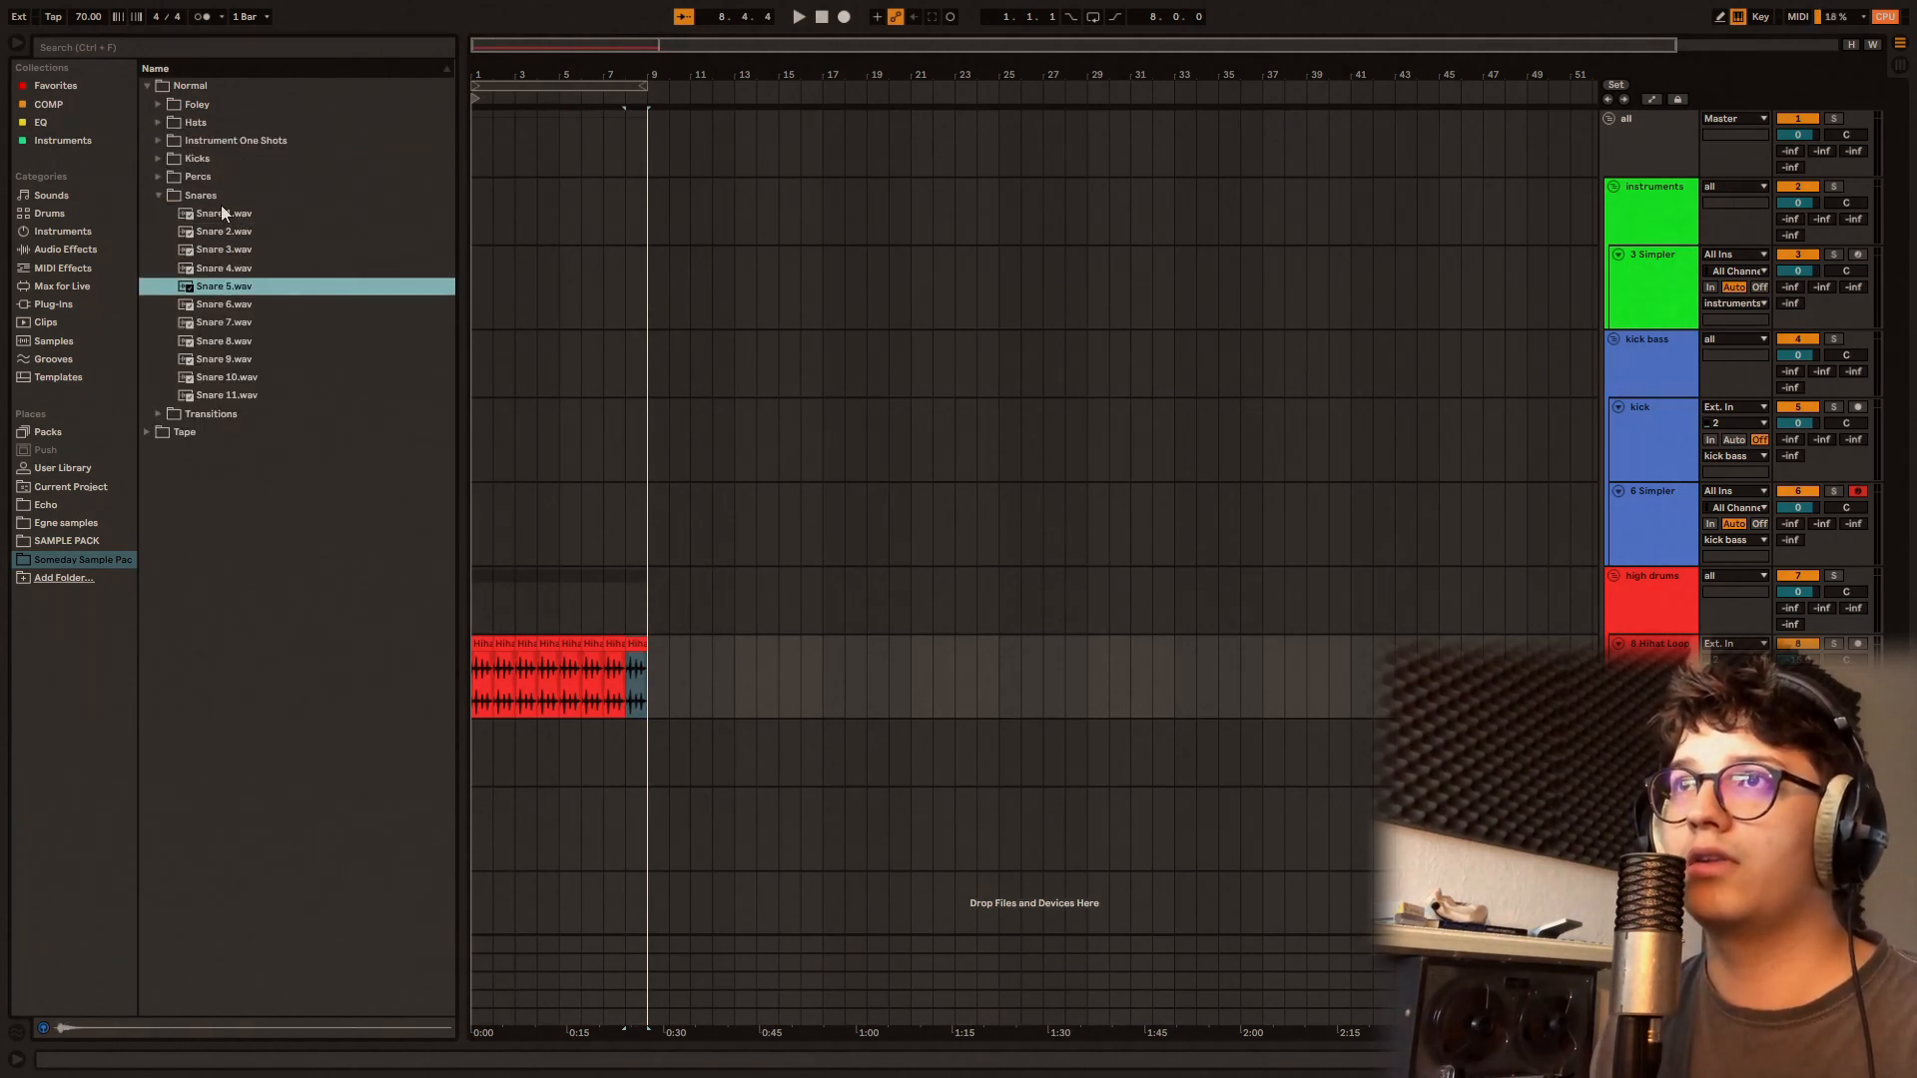
Step: Place Snare 1.wav at bar 11 on the hihat track and insert a new audio track below it
left_click(222, 211)
left_click(580, 681)
left_click_drag(696, 696, 696, 696)
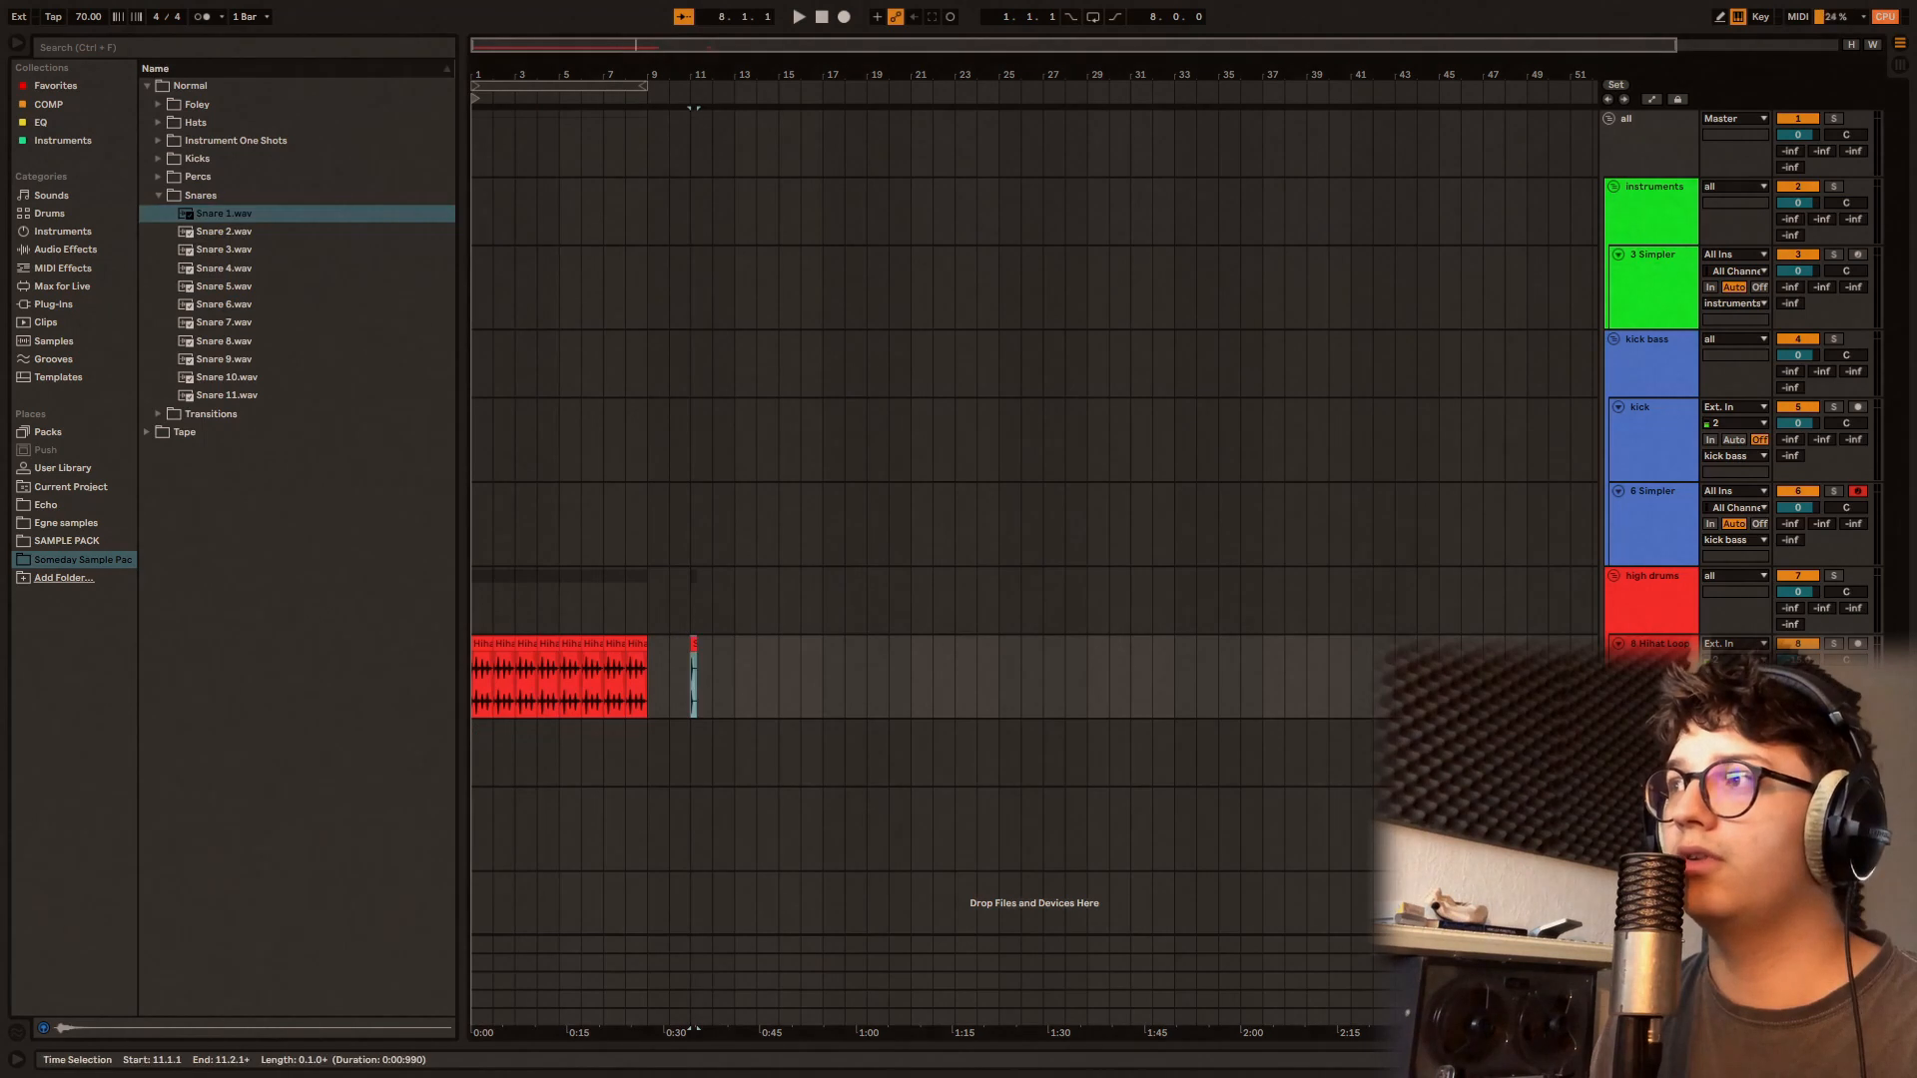
key("ctrl+t")
left_click(694, 658)
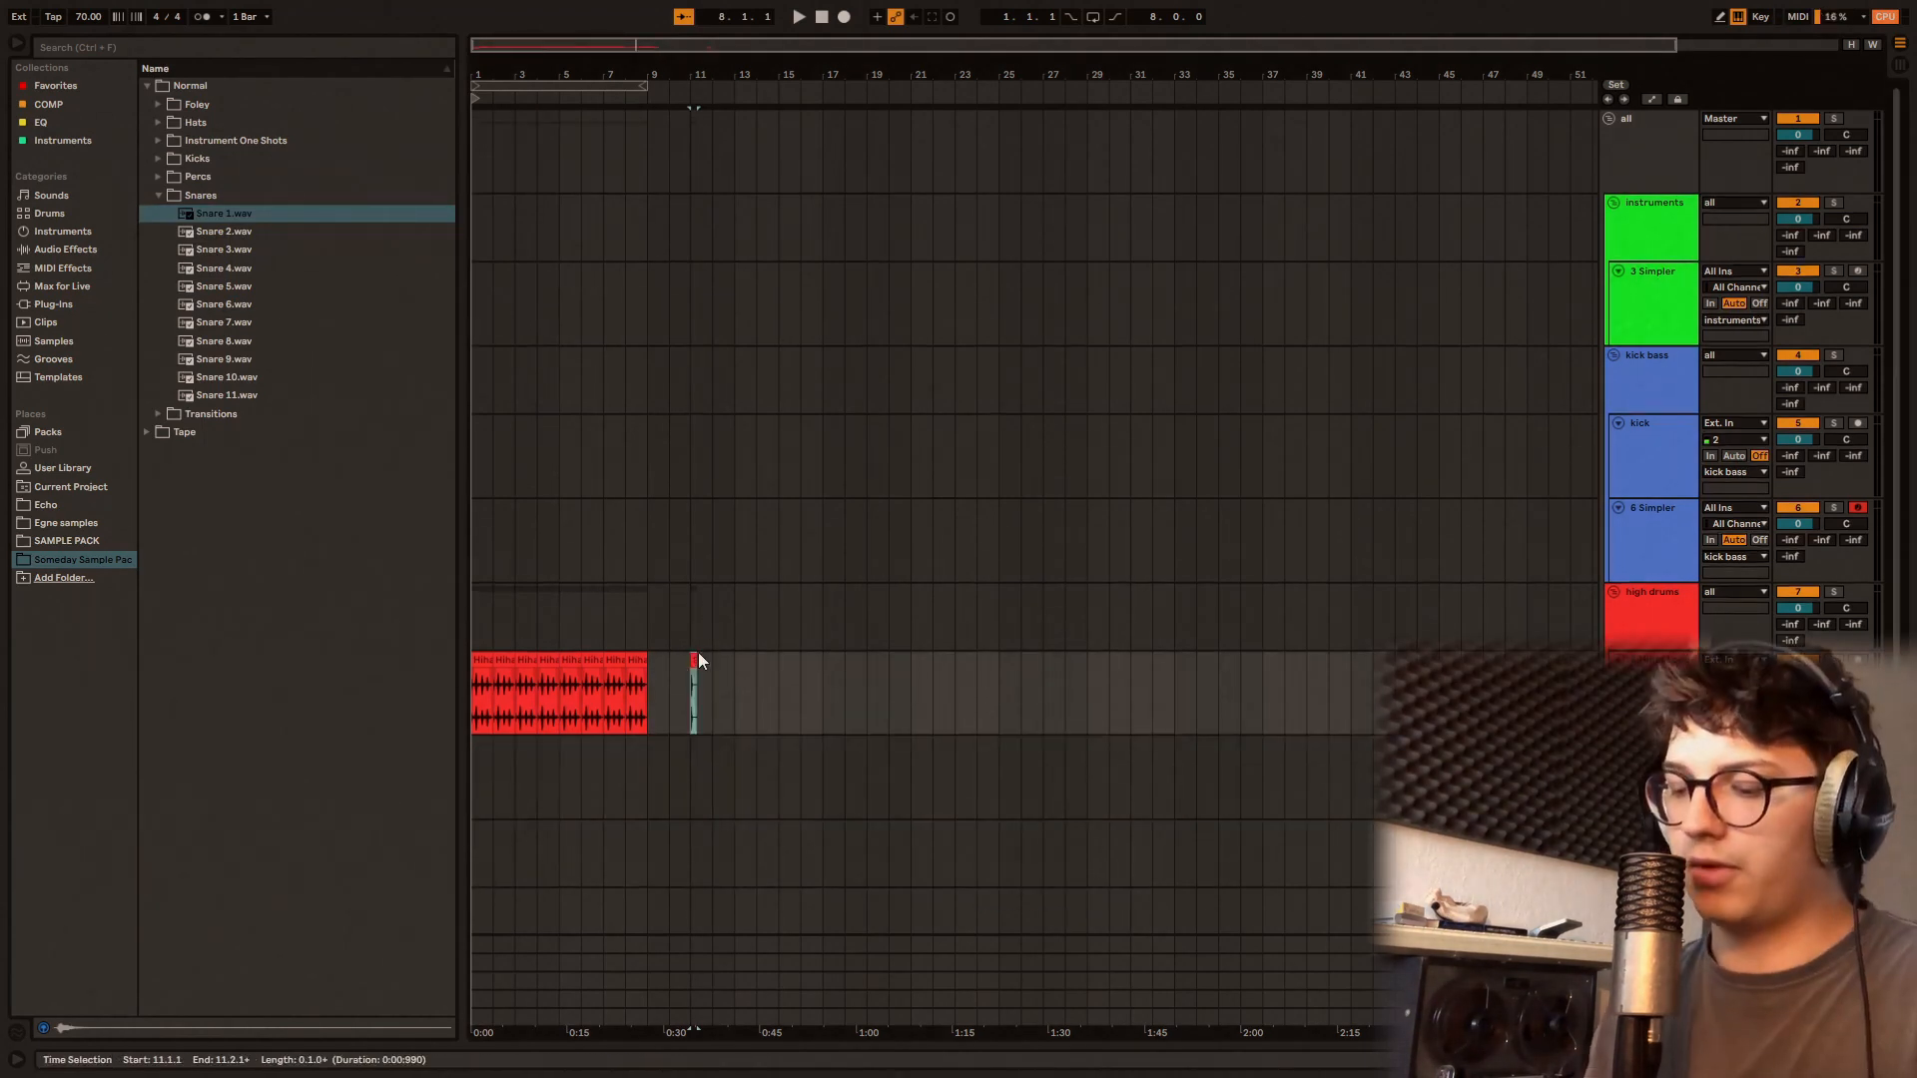
Step: Paste the snare on beats 2 and 4 of bars 1 and 2 of the new track, trimming the last clip to the bar line
scroll(480, 772, "up", 5)
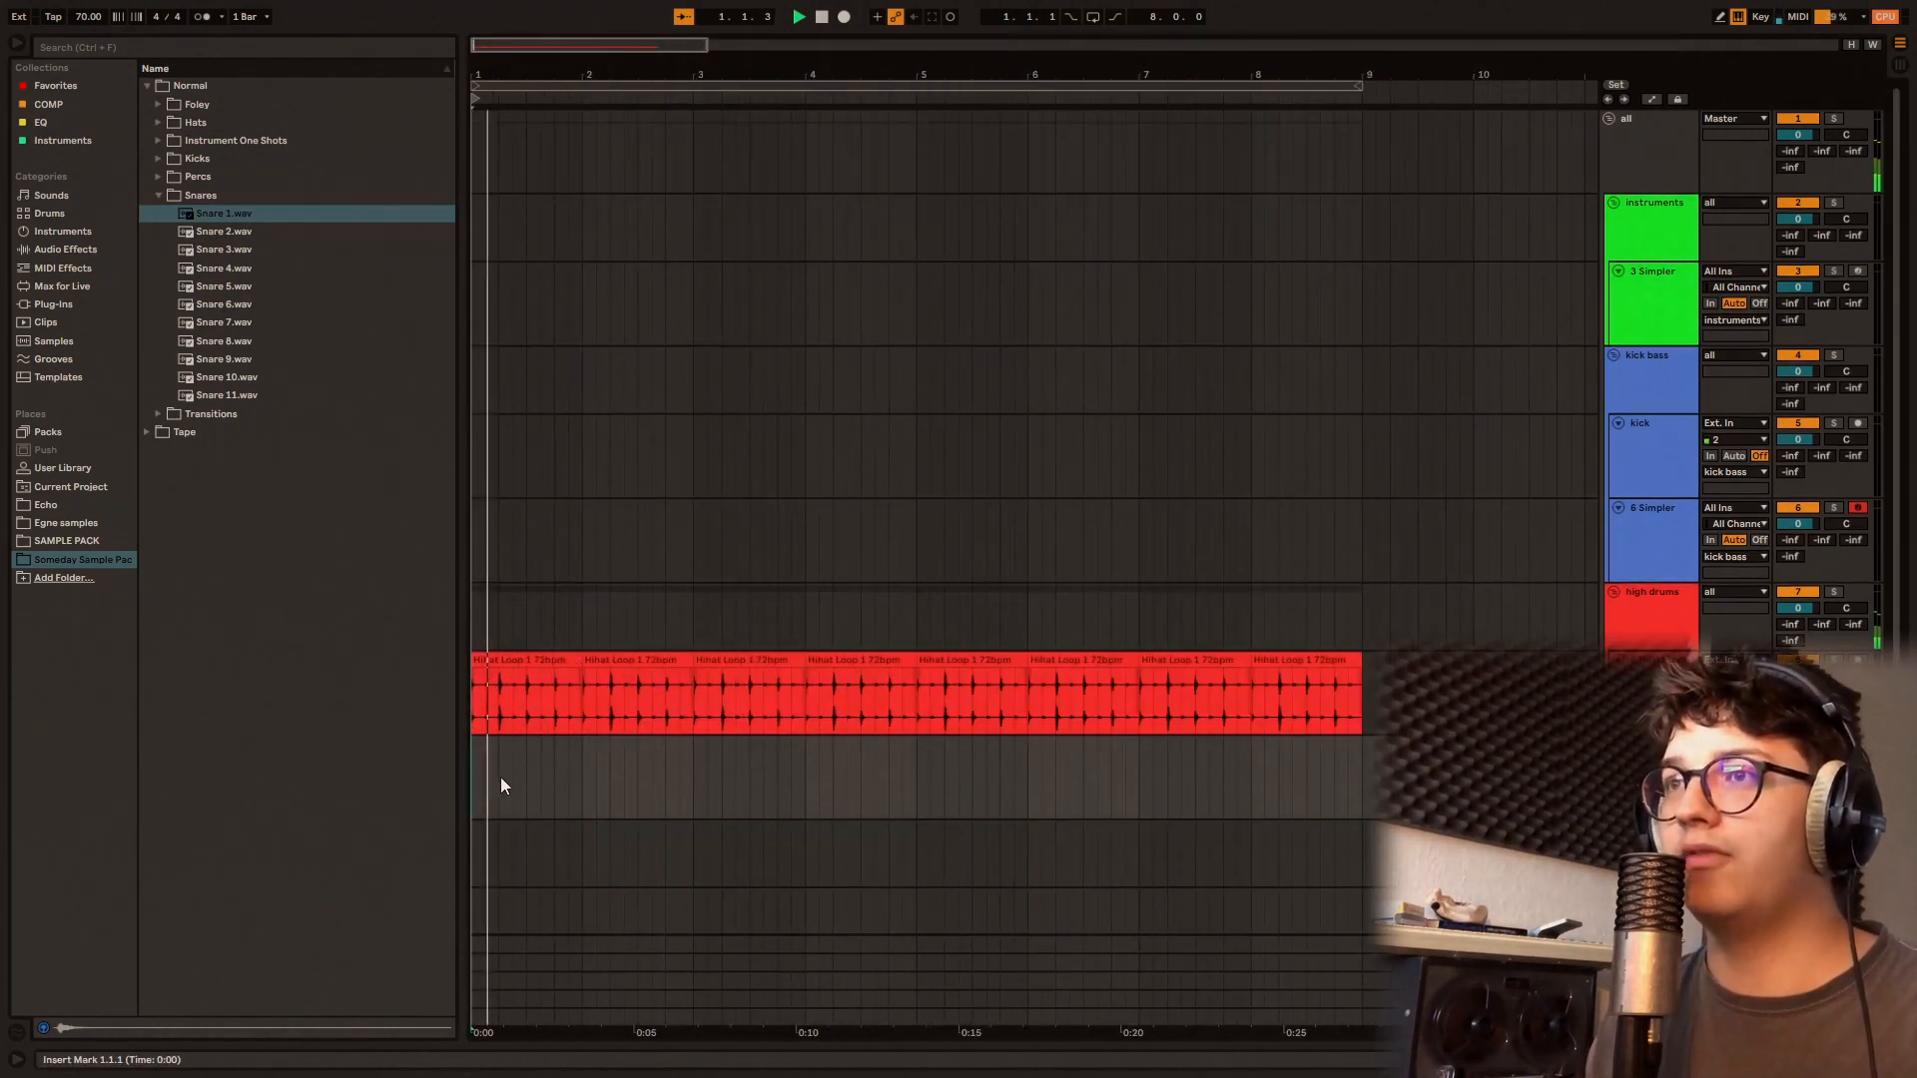
left_click(500, 778)
key("ctrl+v")
left_click(555, 783)
key("ctrl+v")
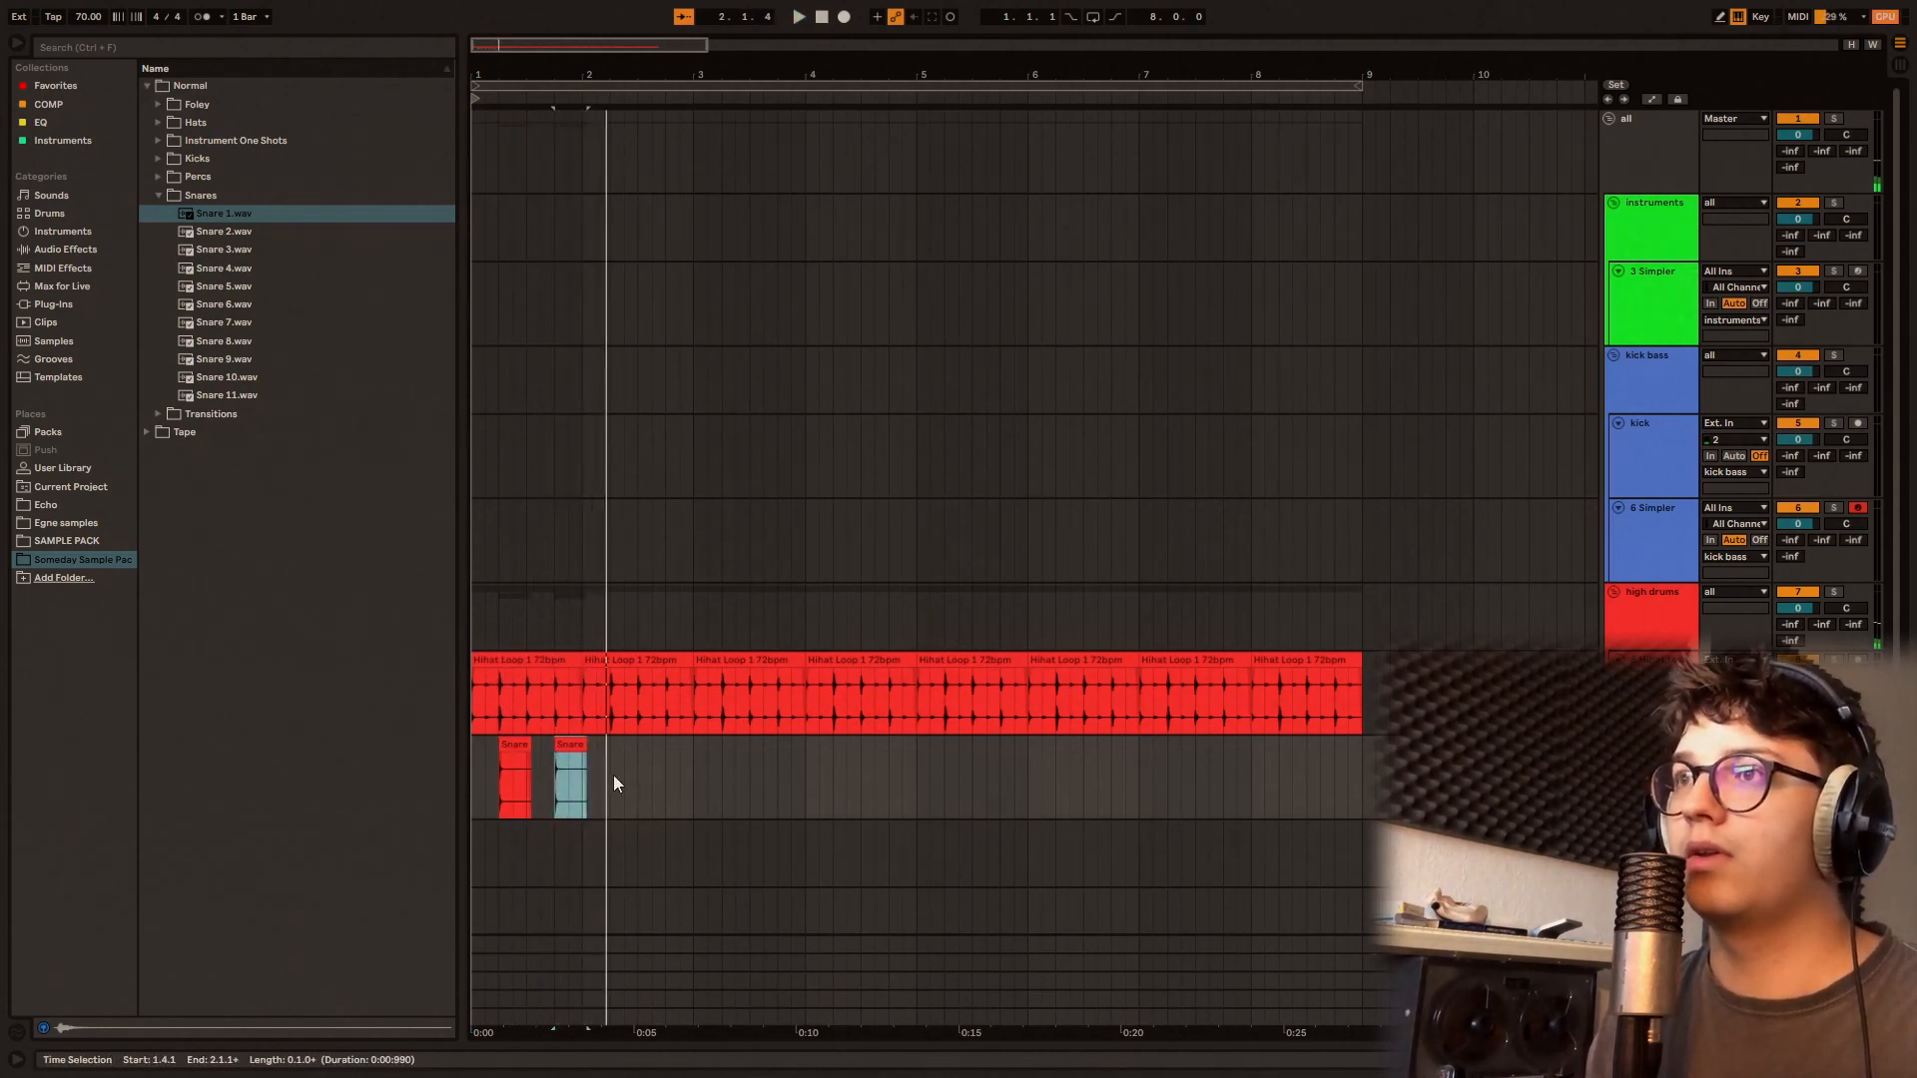
left_click(611, 777)
key("ctrl+v")
left_click(668, 798)
key("ctrl+v")
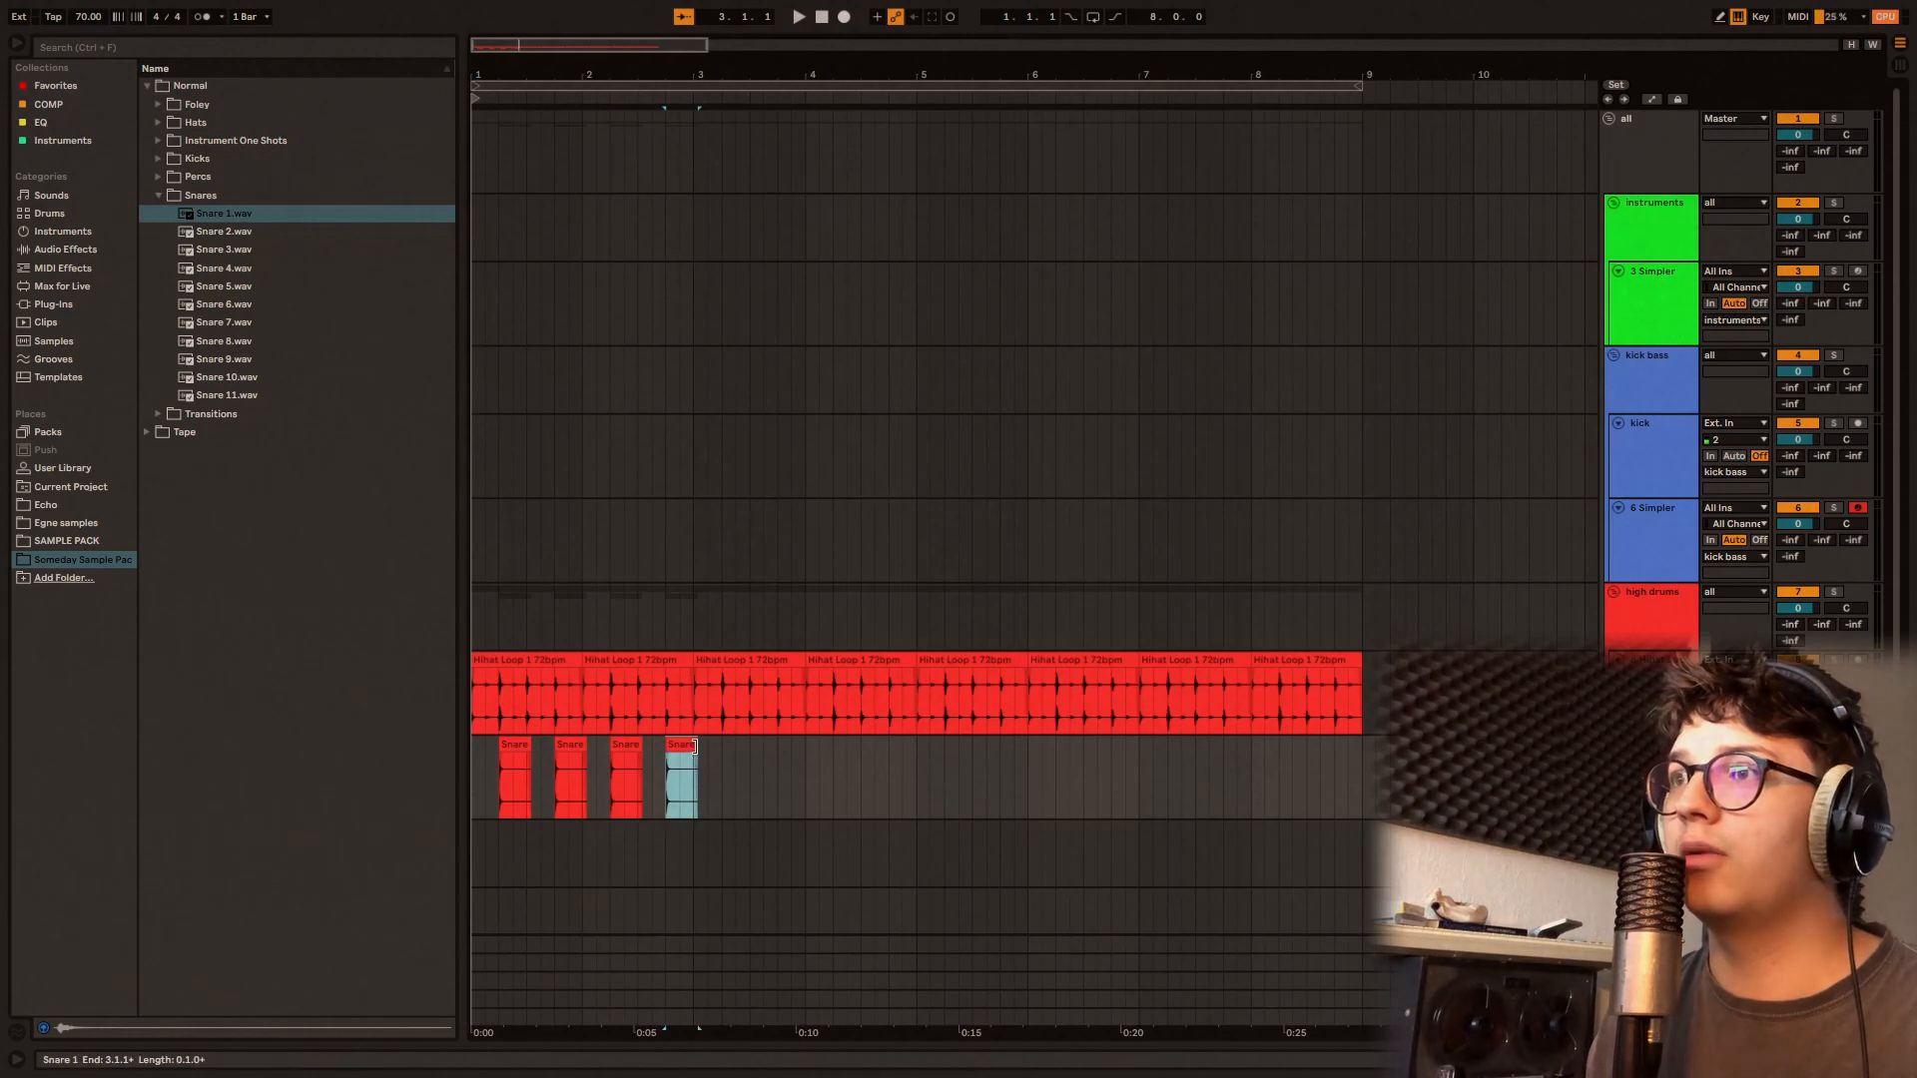
left_click_drag(694, 747, 691, 747)
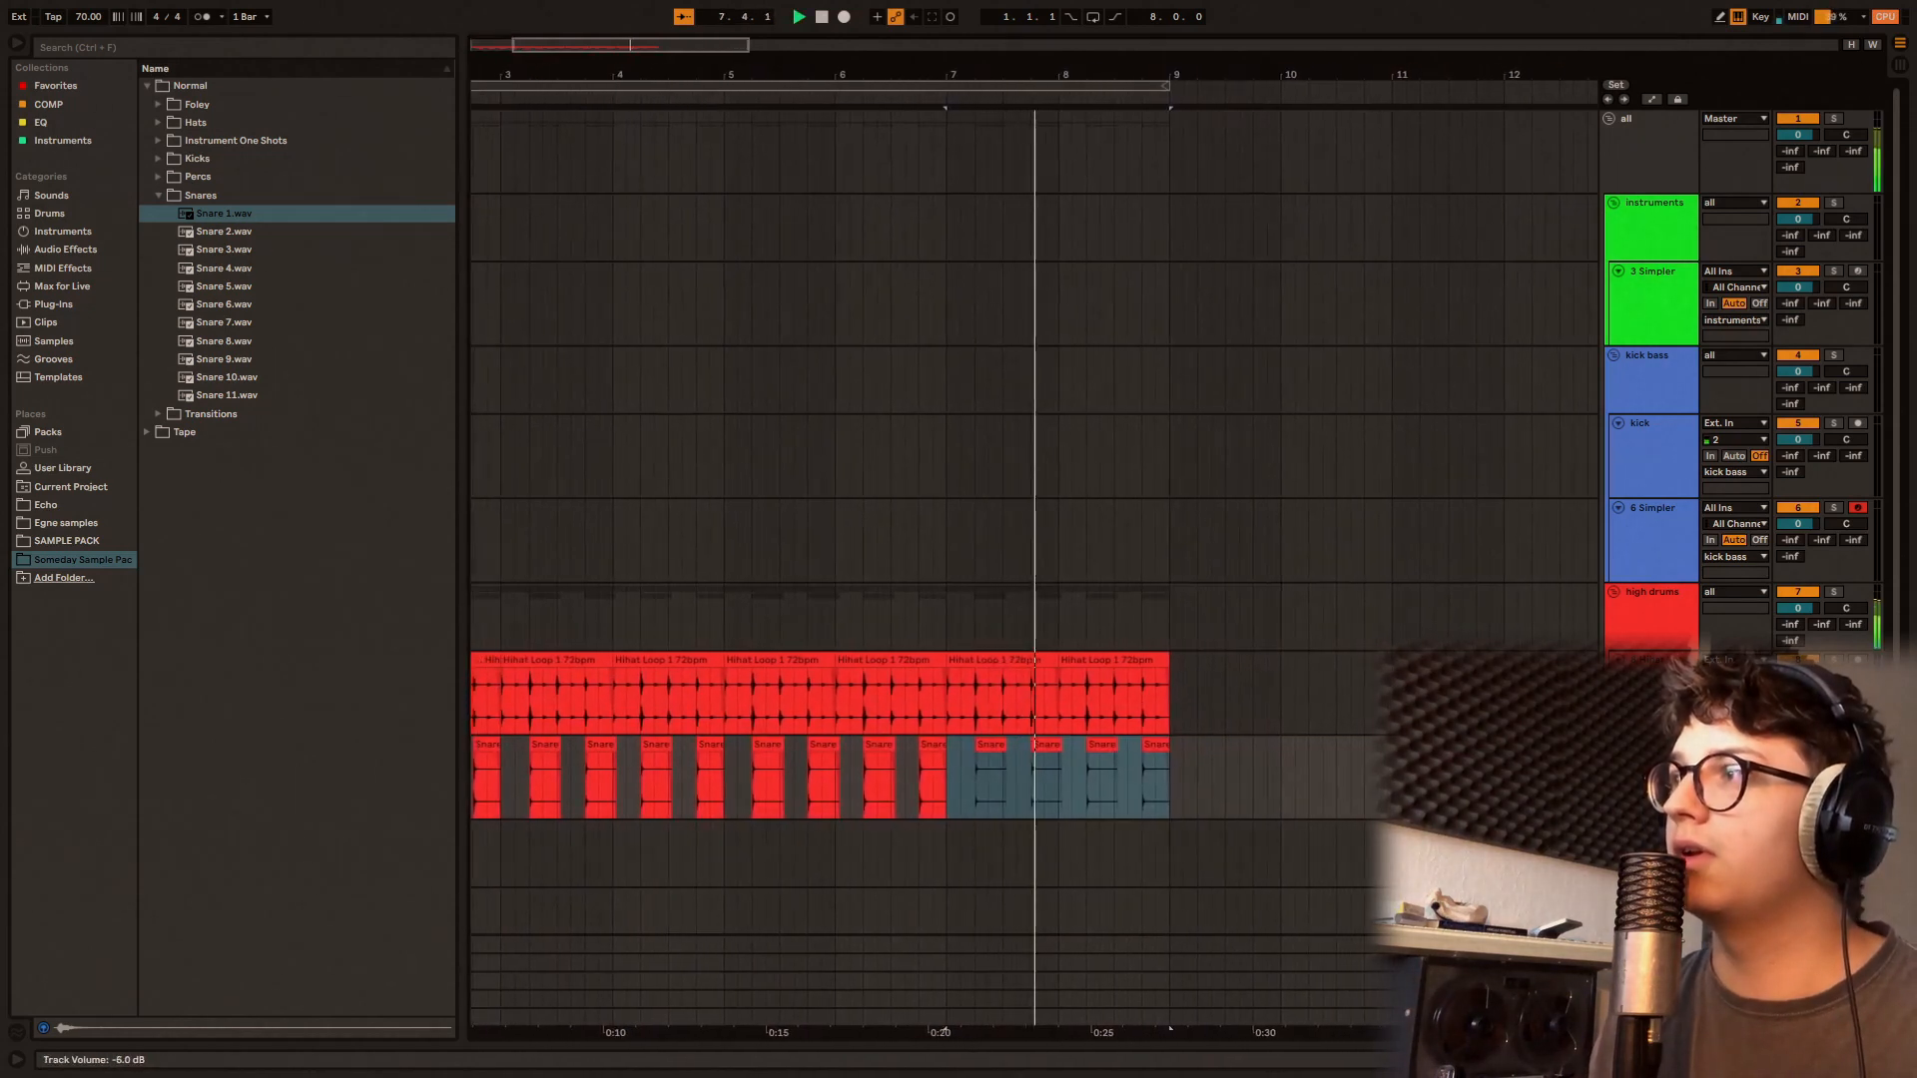
Step: Audition the kicks in the Normal Kicks folder and place Kick 11.wav at bar 1 of the kick track
key("space")
left_click(243, 182)
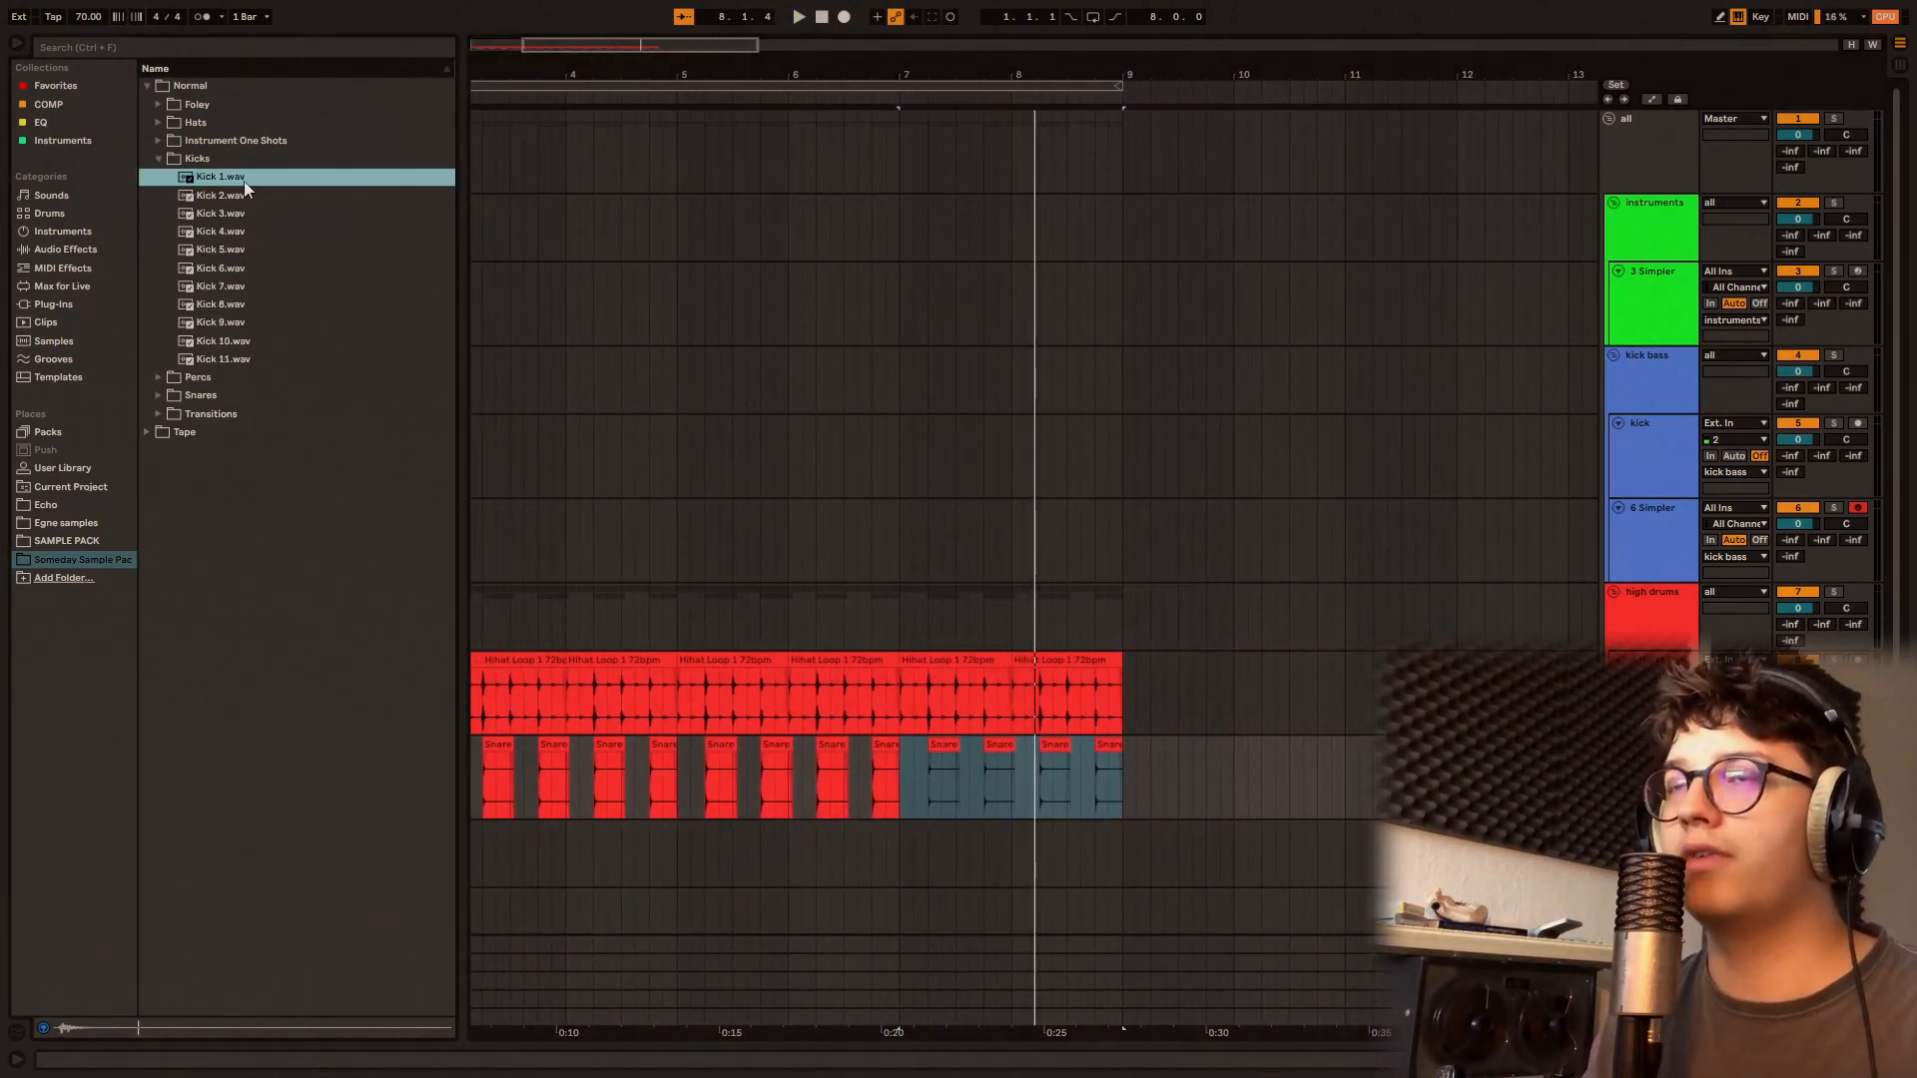
key("Down")
key("Down")
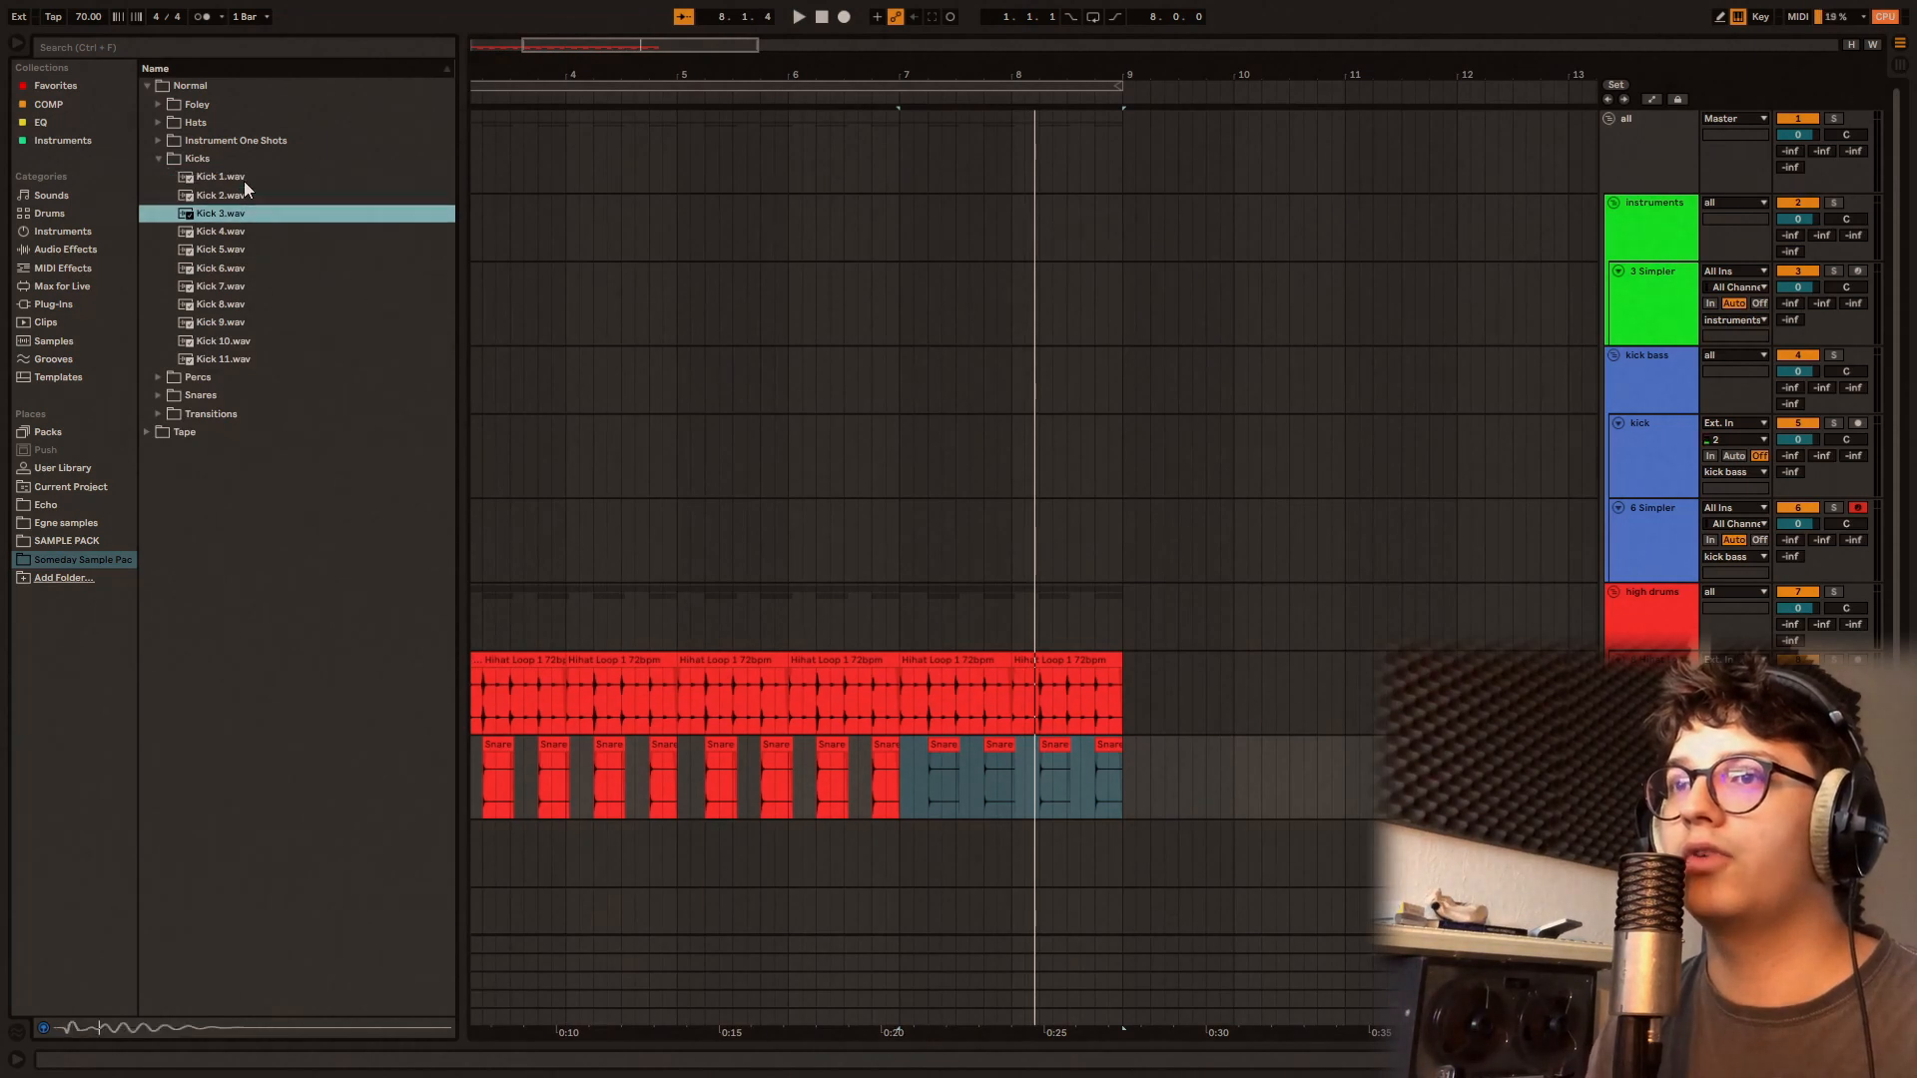
left_click(200, 361)
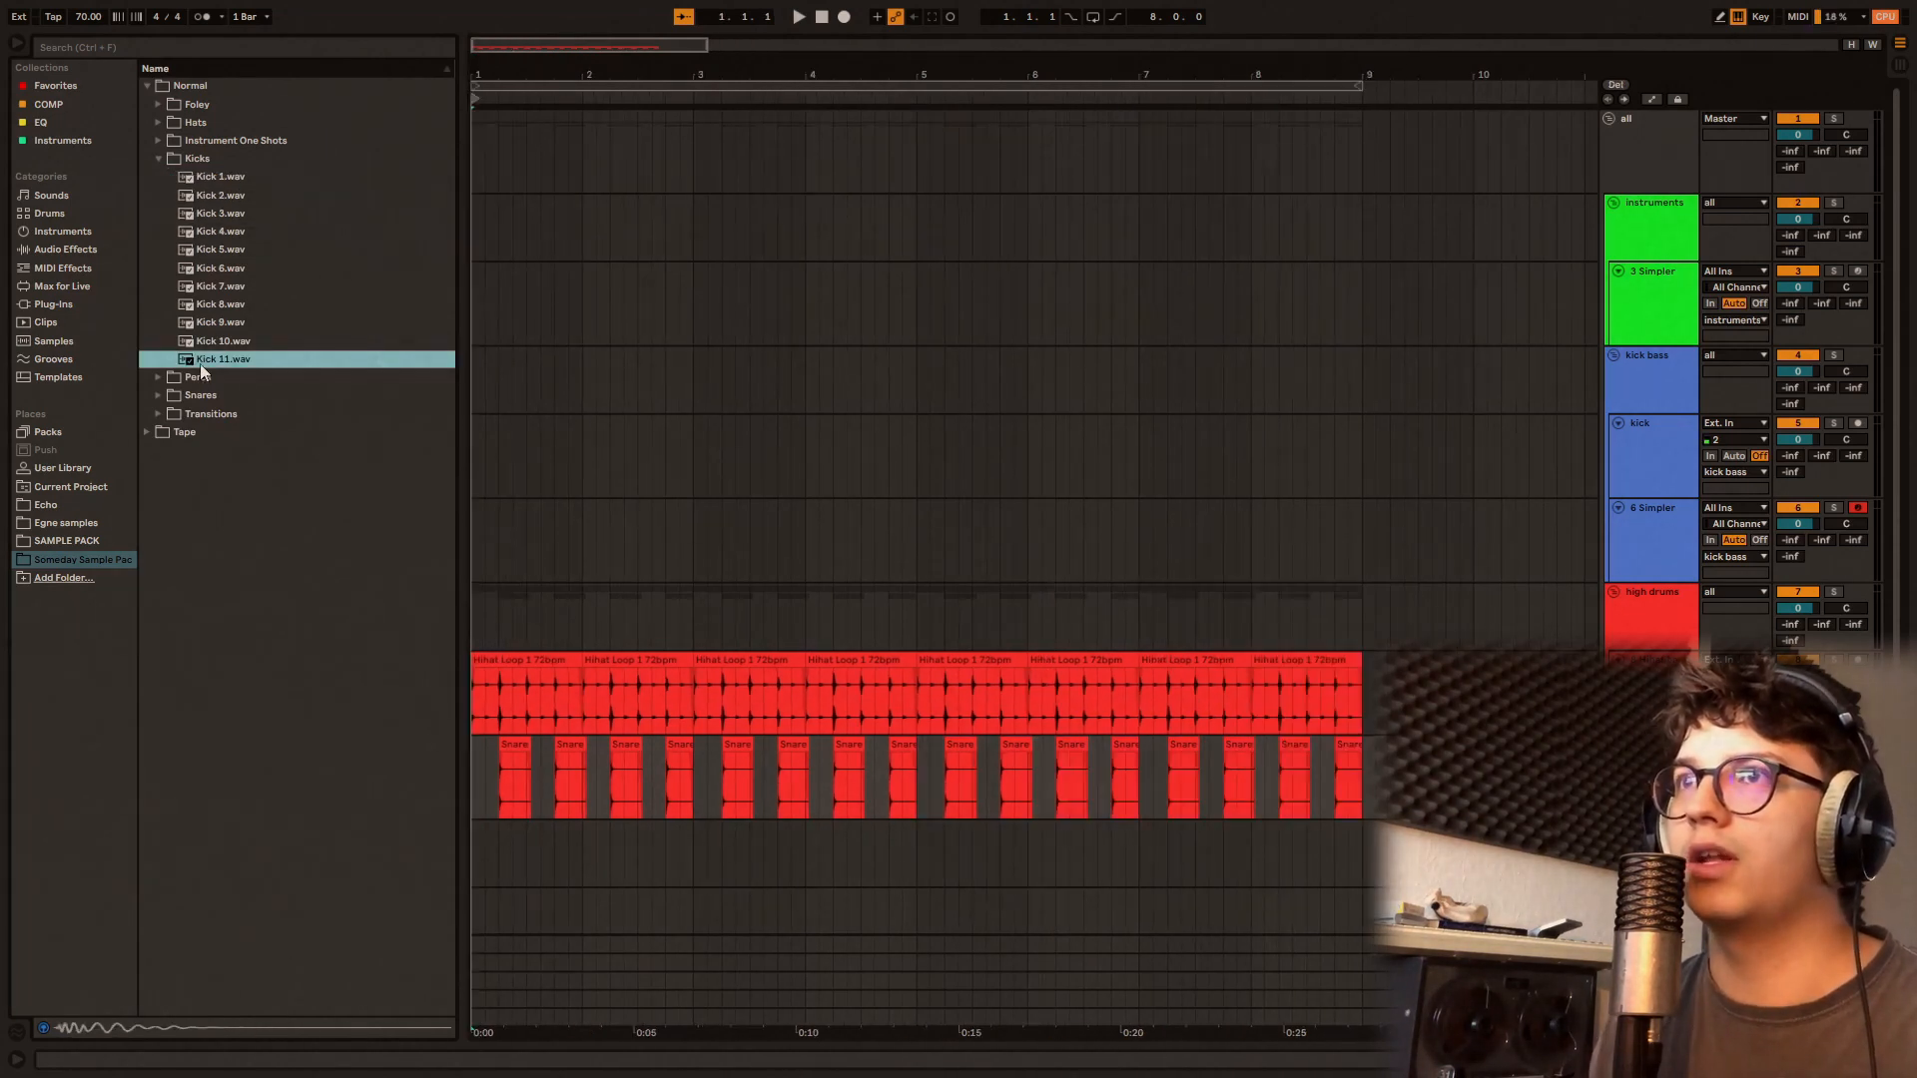
left_click_drag(509, 469, 480, 477)
key("space")
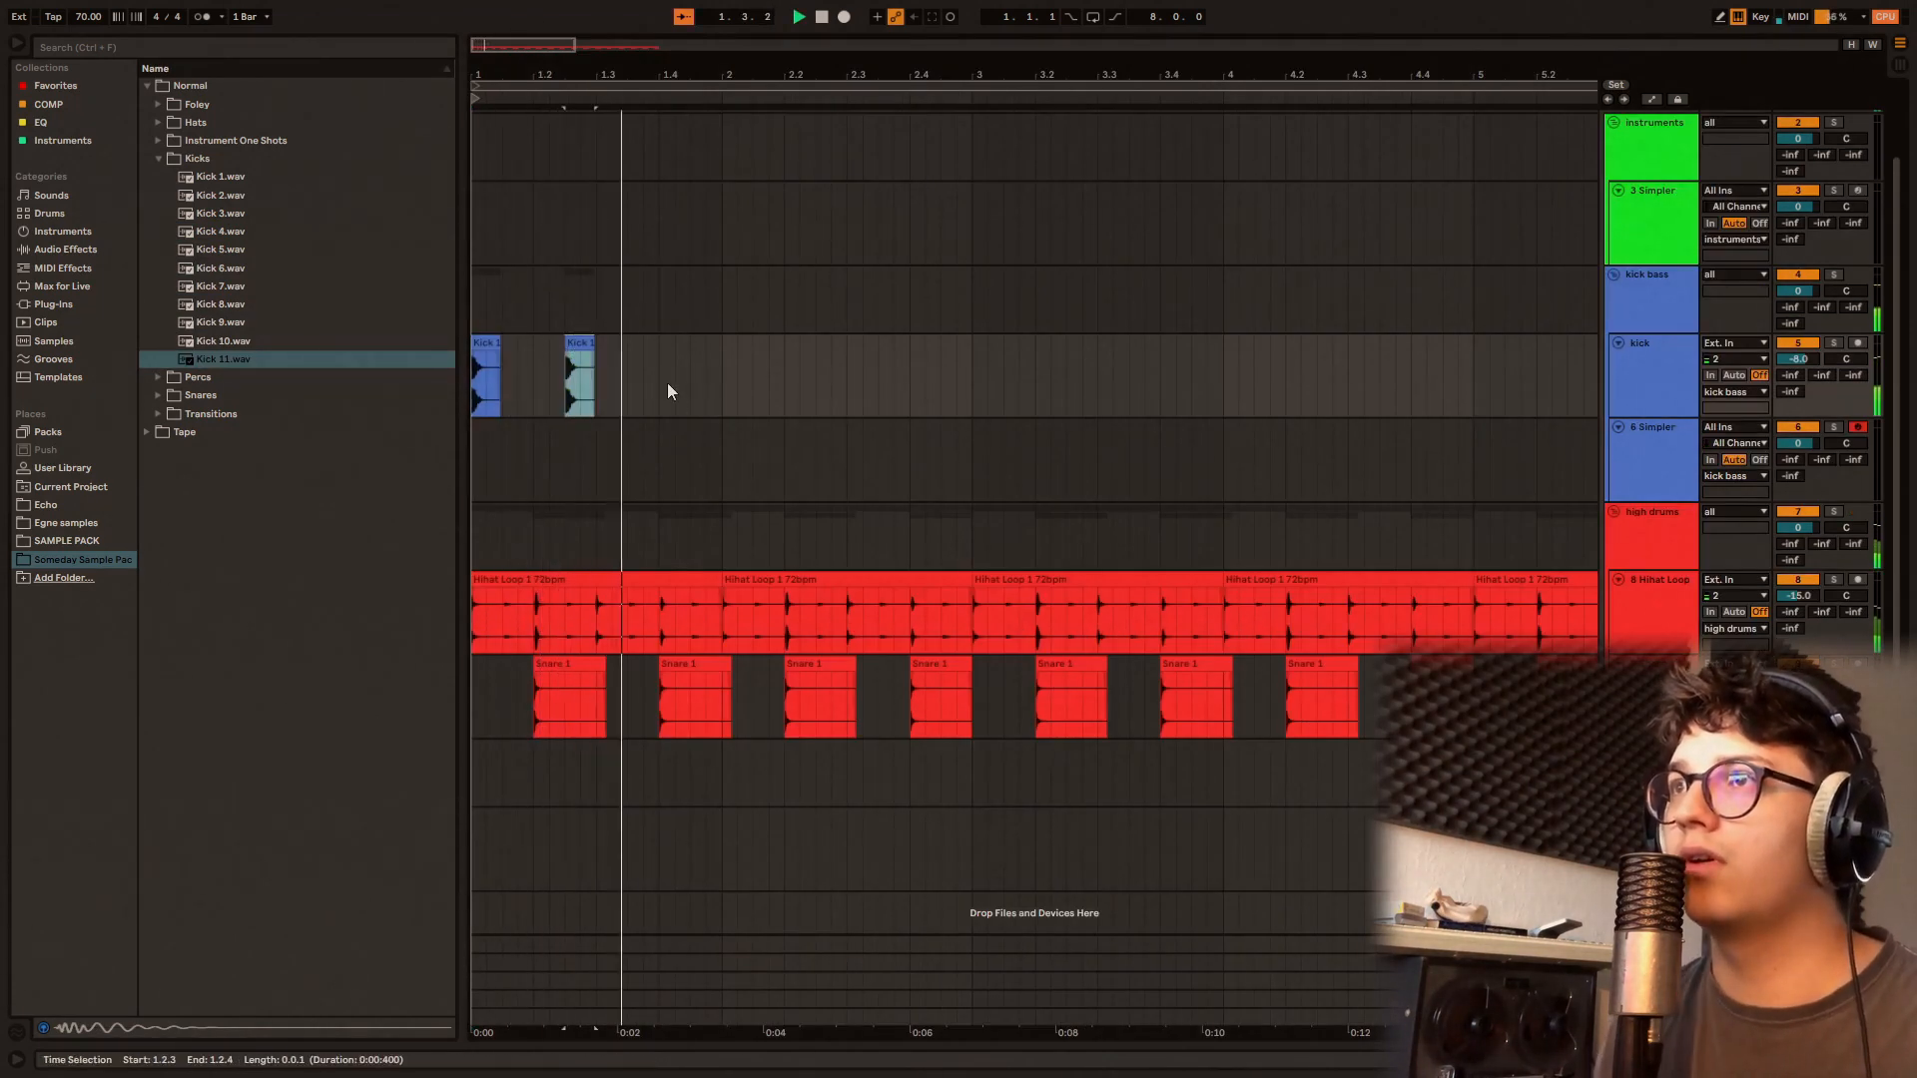
Step: Paste kicks at 2.1, 2.2.3 and 2.3.3 on the kick track, and duplicate the two-bar pattern
left_click(723, 375)
key("ctrl+v")
left_click(812, 381)
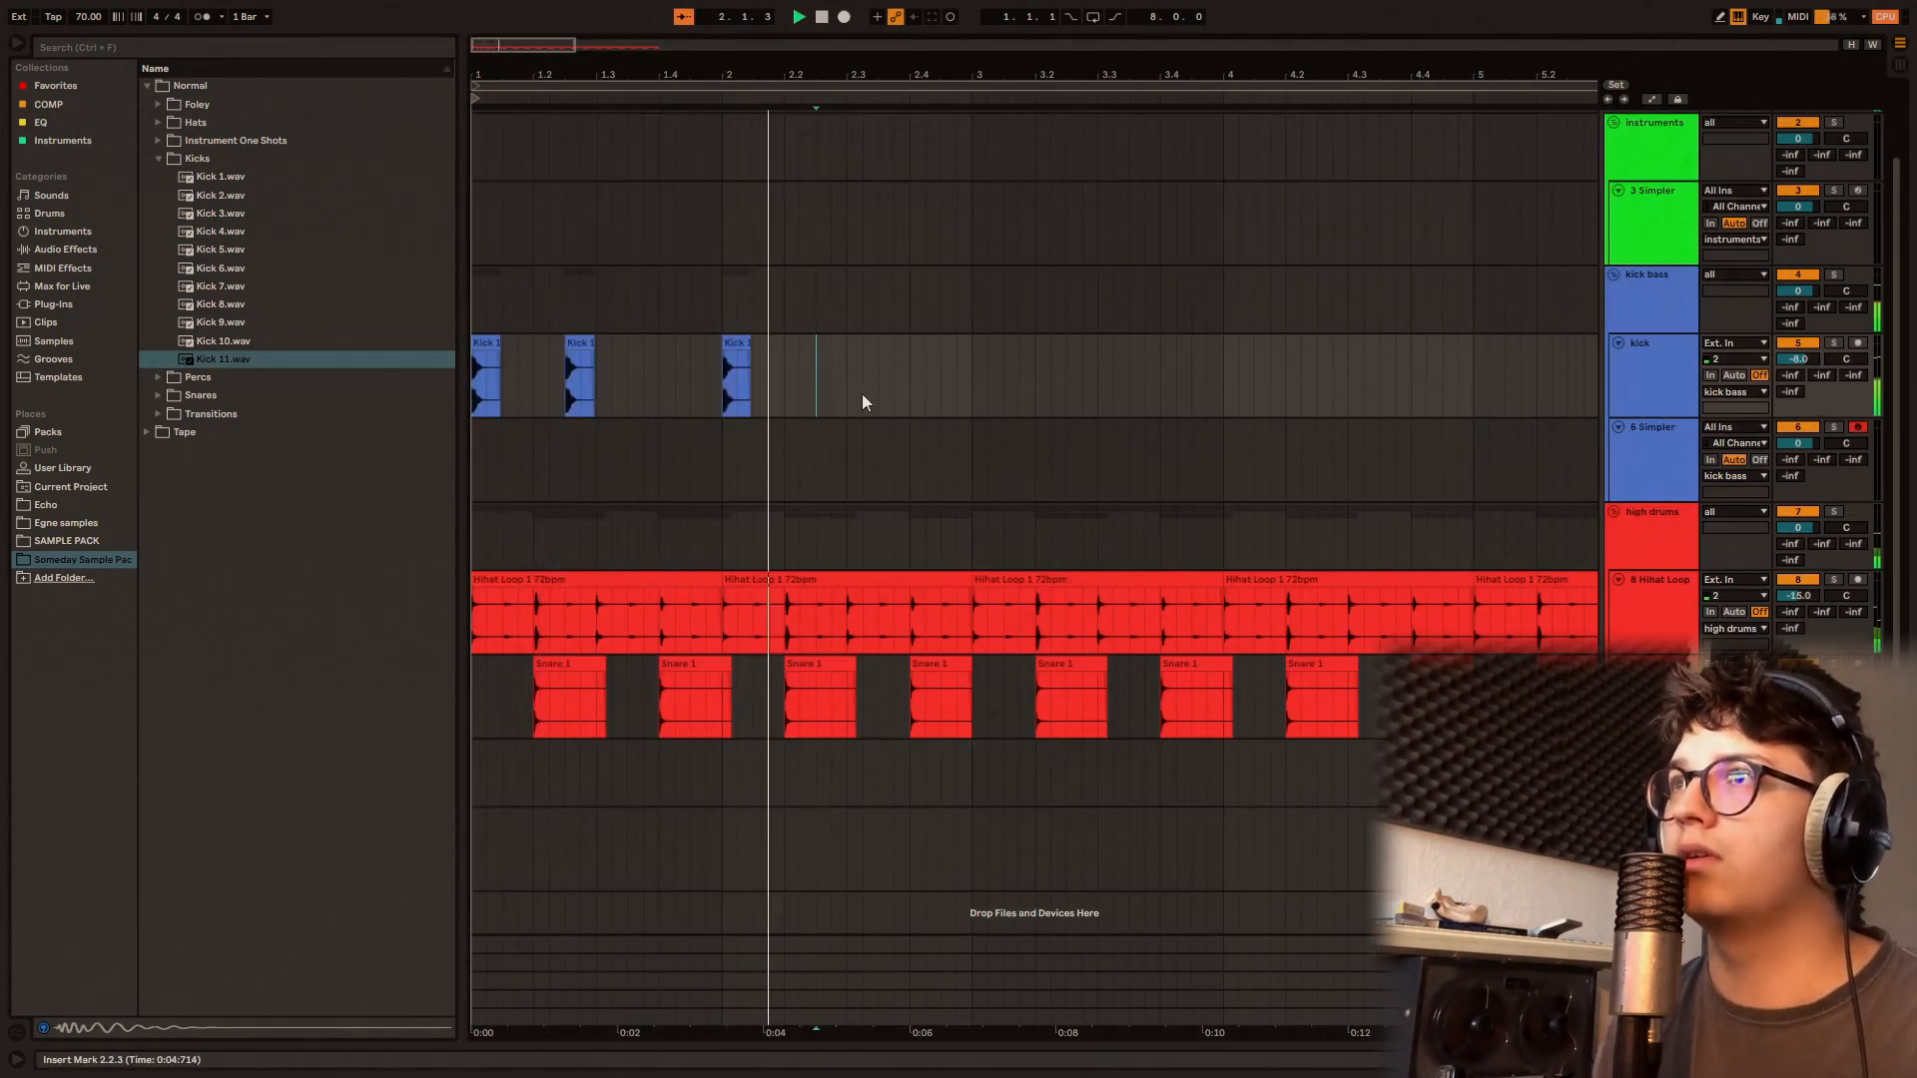
key("ctrl+v")
left_click(880, 387)
key("ctrl+v")
left_click_drag(971, 389, 470, 385)
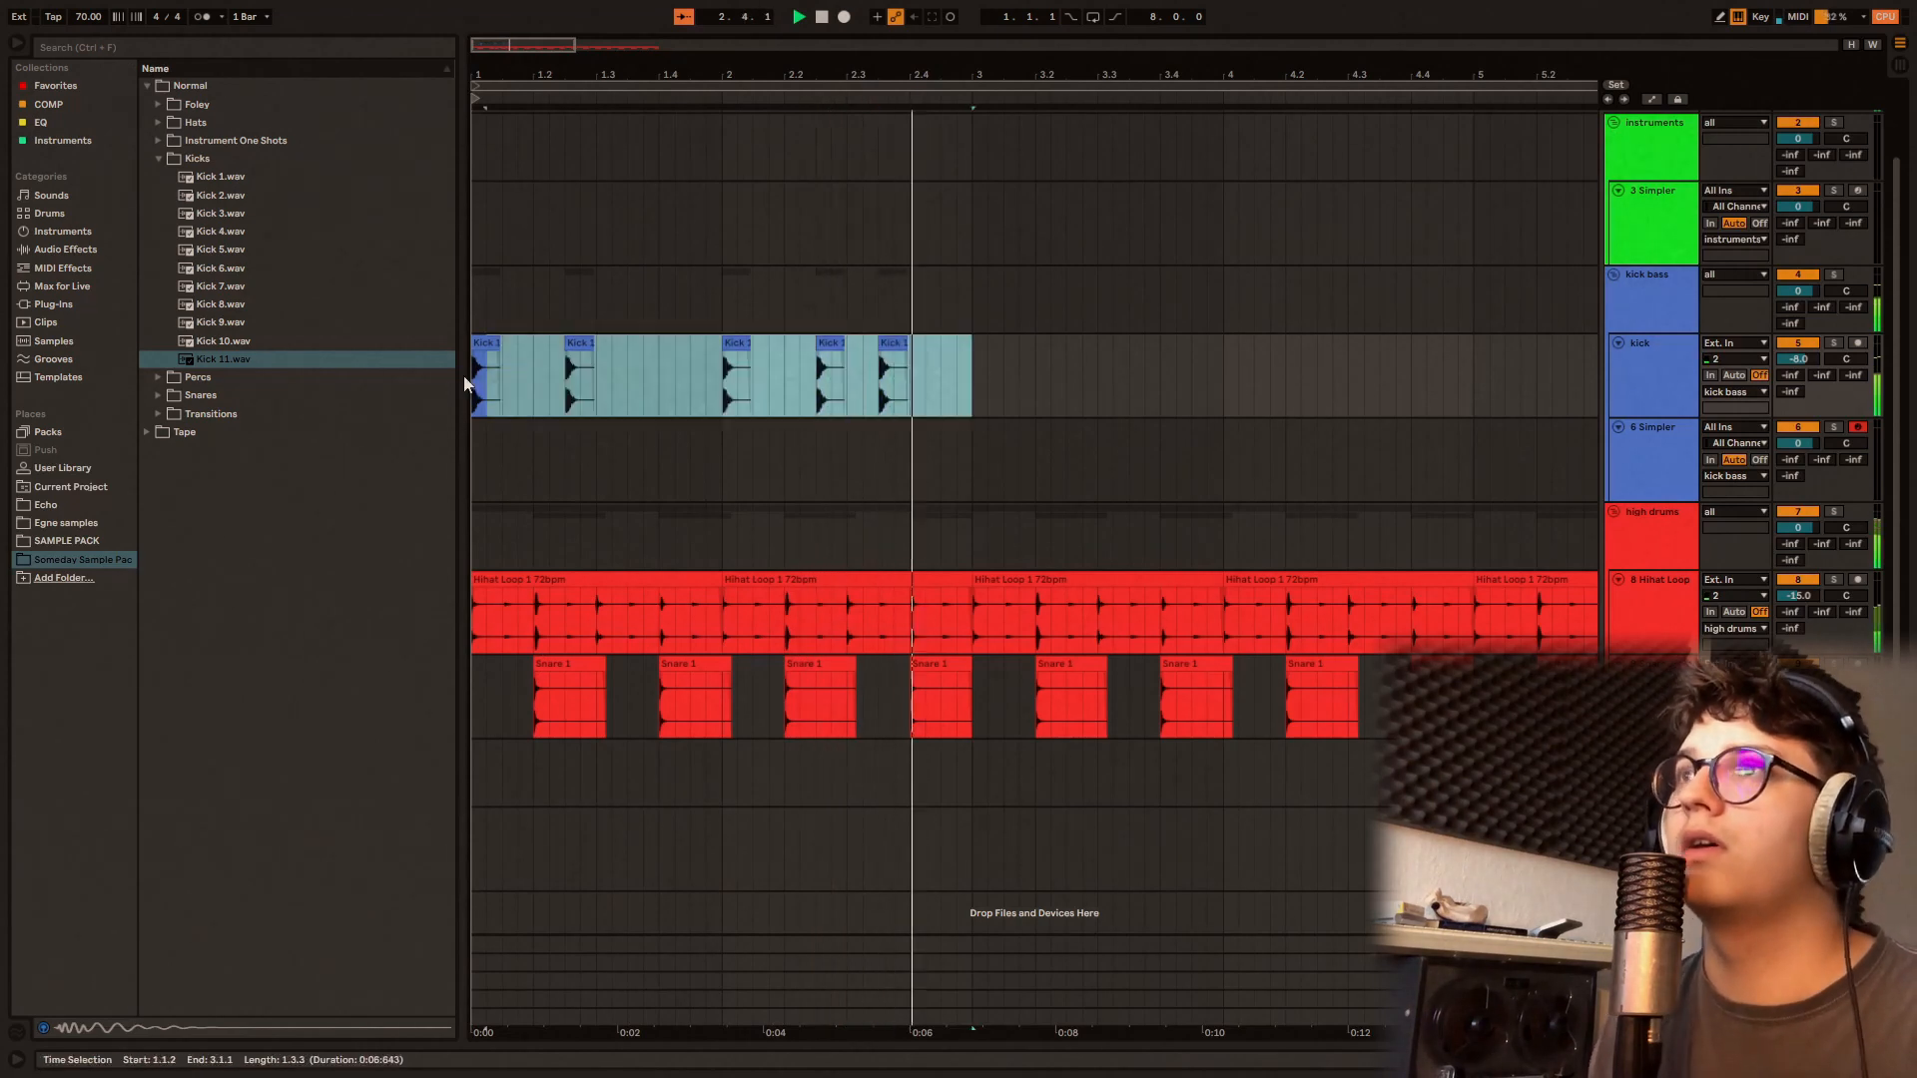
key("ctrl+d")
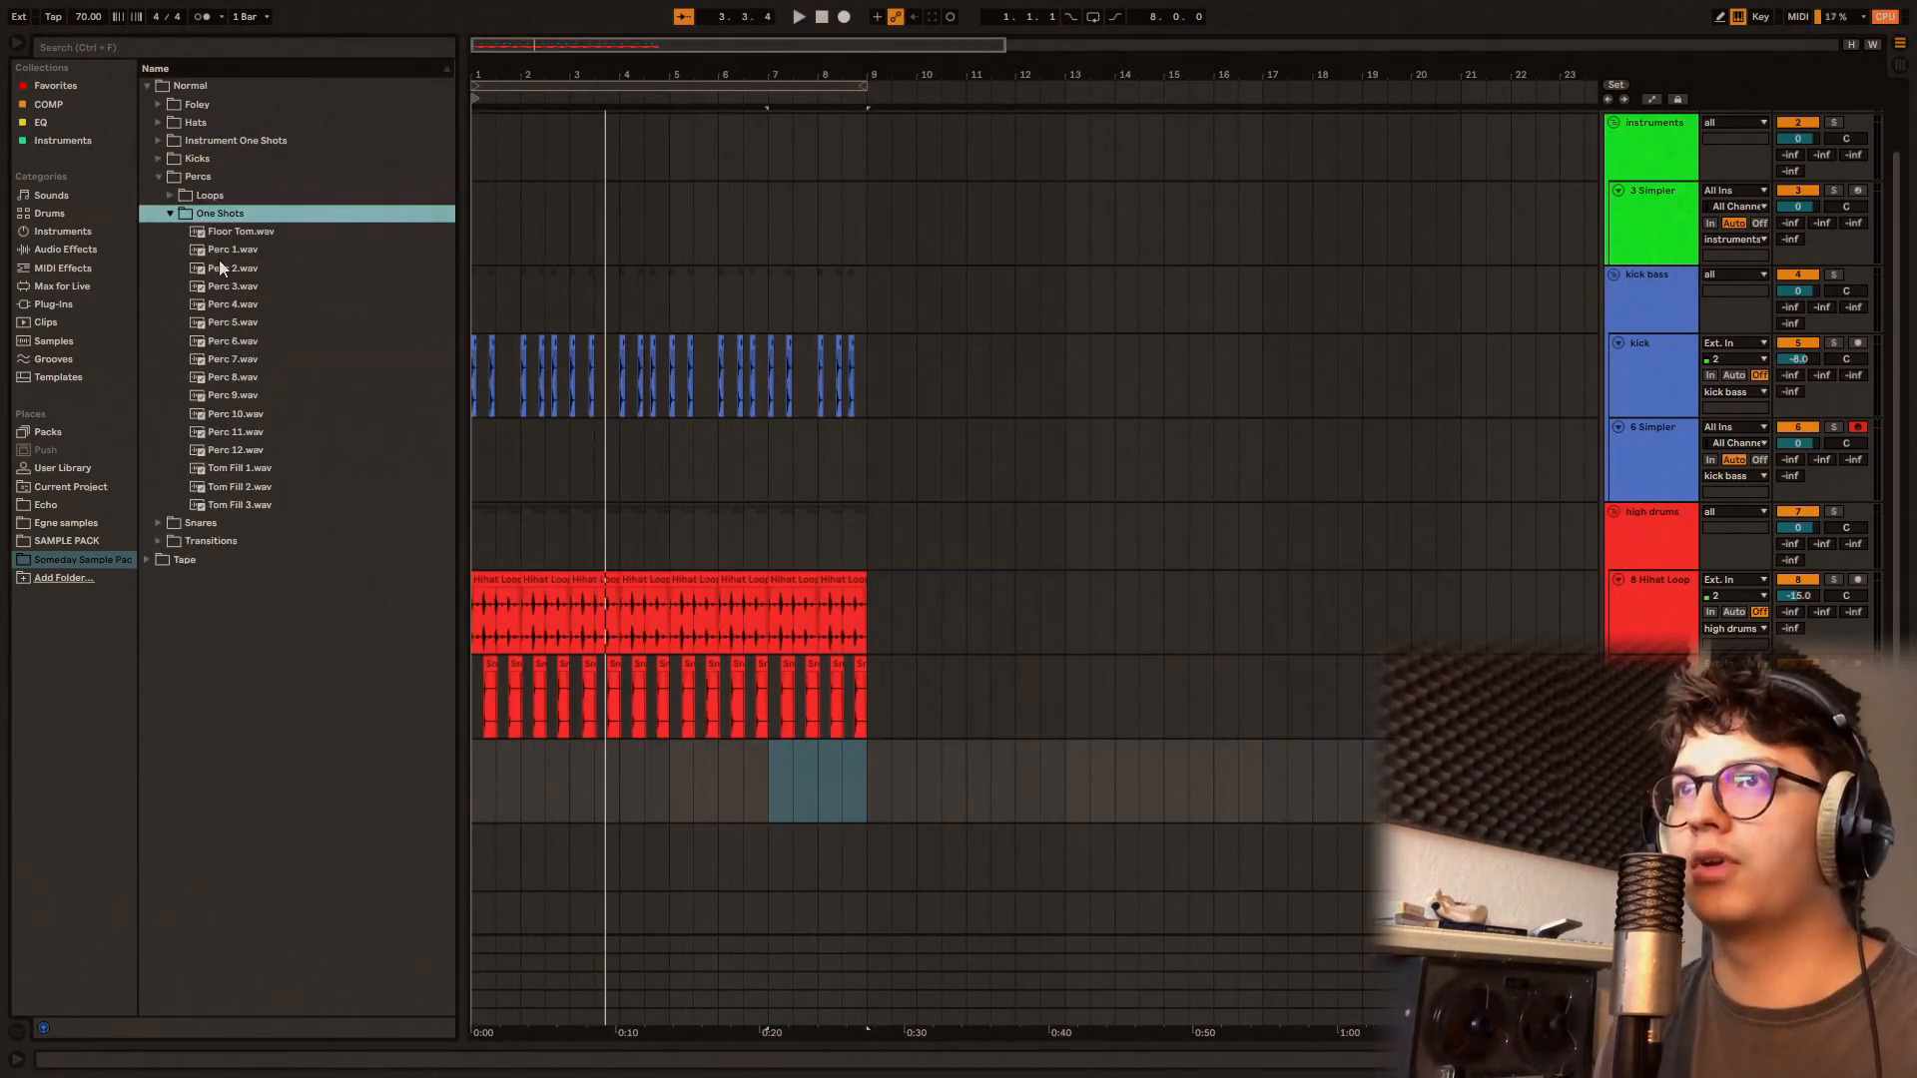
Step: Audition one shots in the Normal Percs folder and place Perc 6.wav at the start of the empty track below the snares
left_click(239, 251)
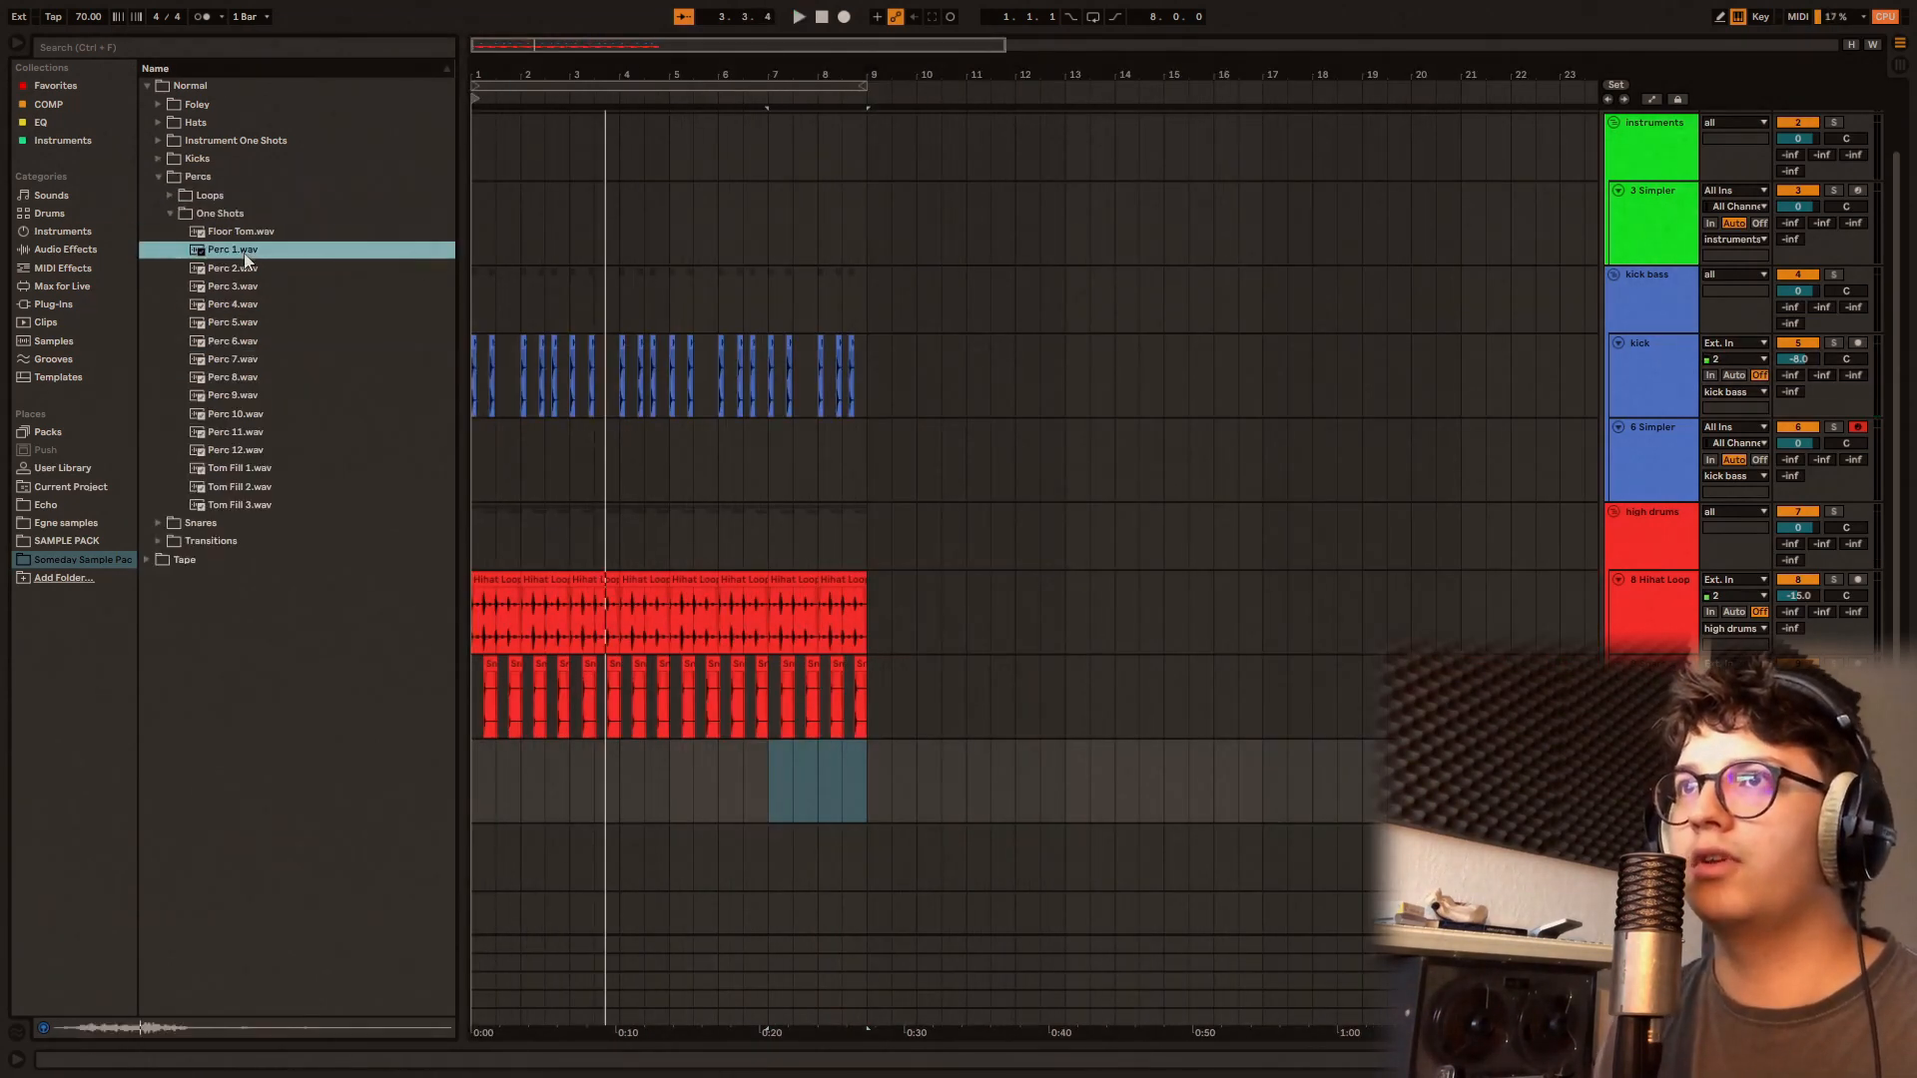
left_click(248, 267)
left_click(248, 284)
left_click(245, 341)
left_click_drag(239, 342, 478, 748)
Step: Paste the Perc 6 clip at 1.4.3 during playback and set the EQ Eight low-pass frequency to 6.48 kHz
left_click(472, 759)
key("space")
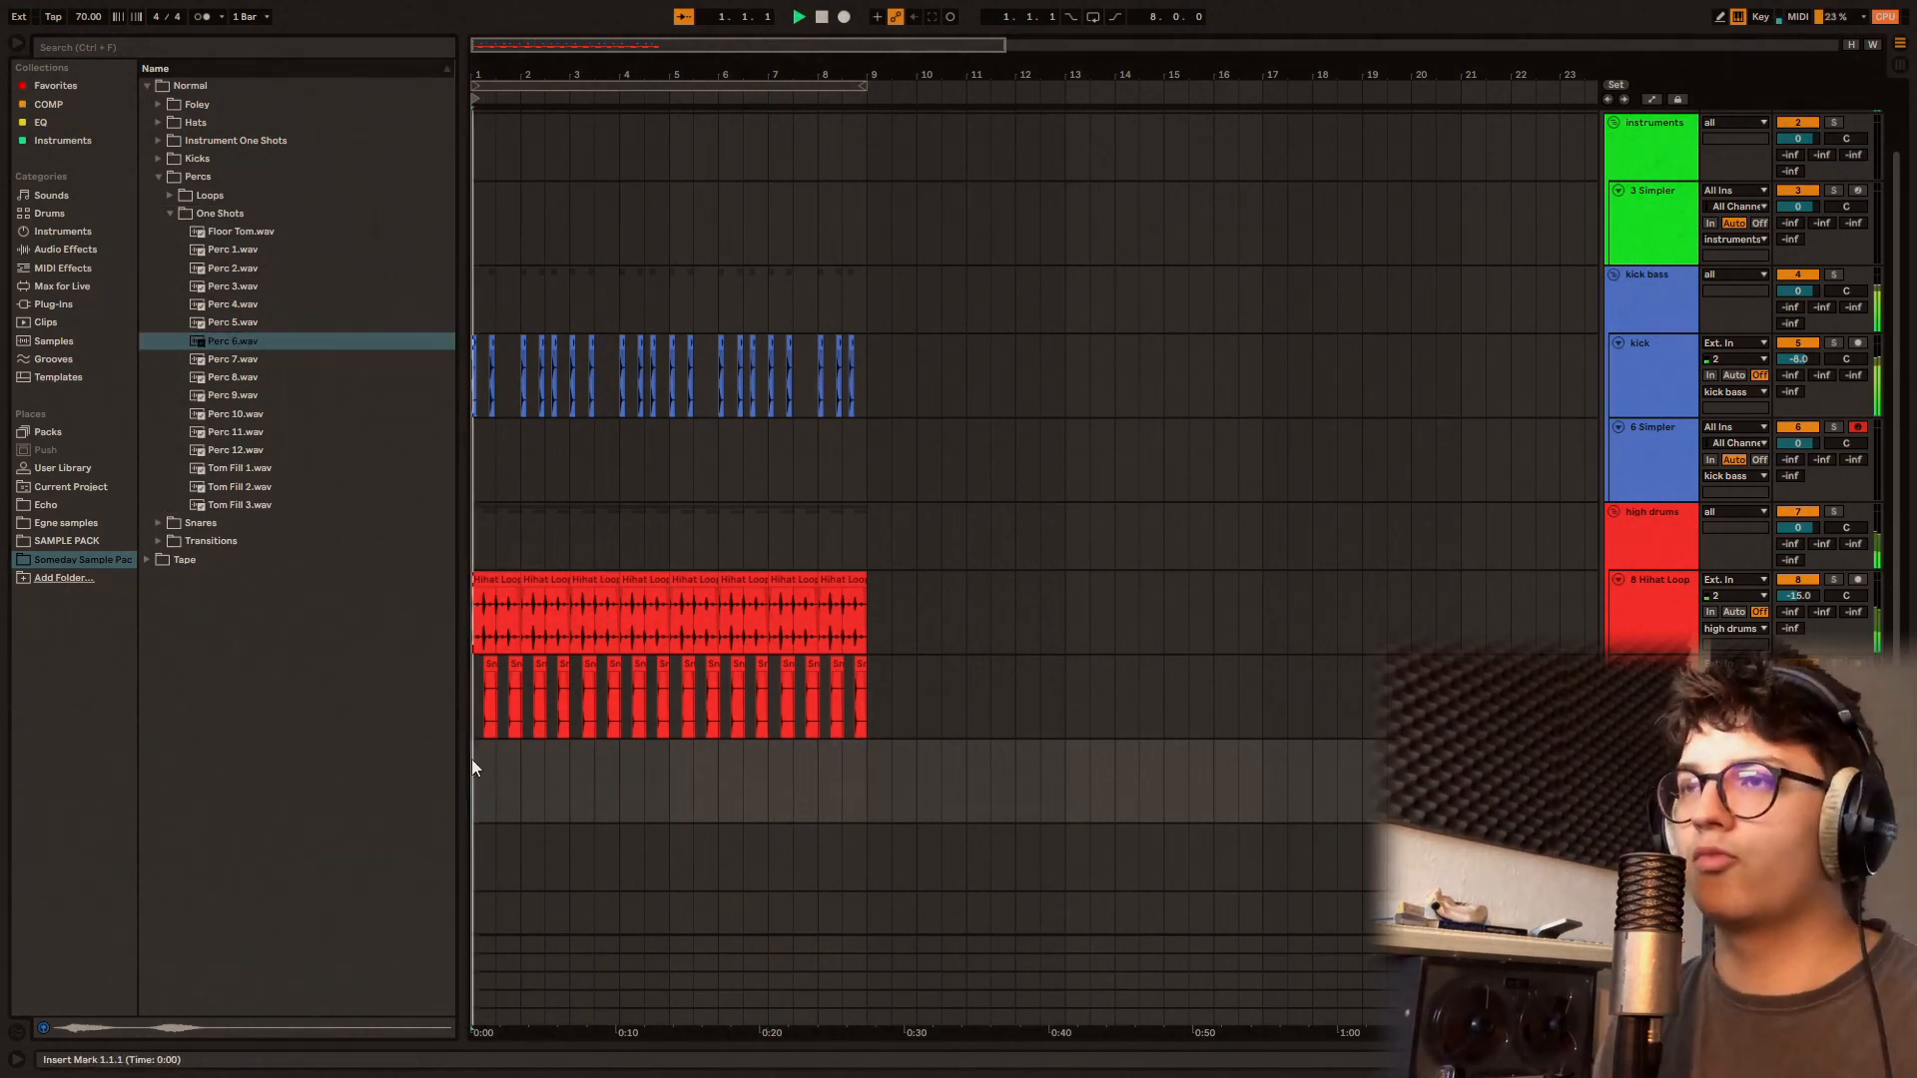
key("plus")
key("plus")
key("plus")
key("plus")
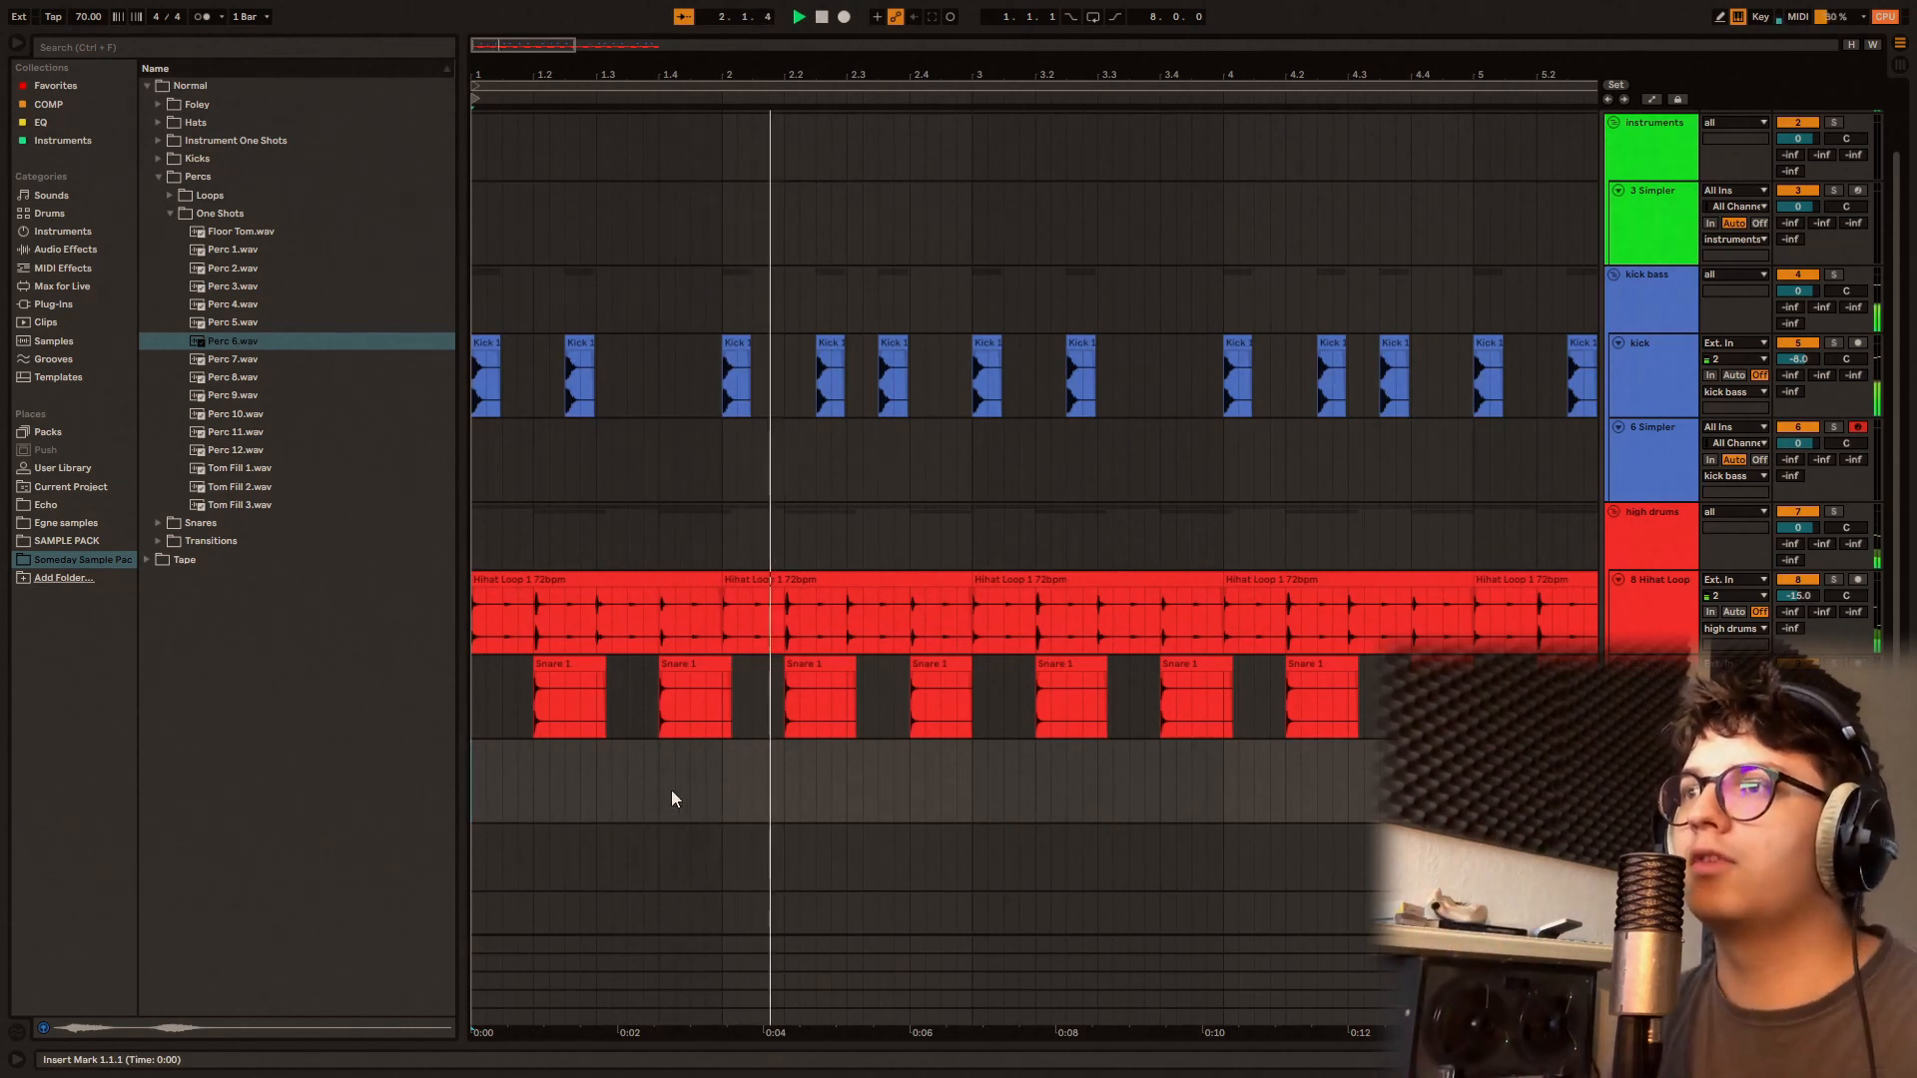
left_click(695, 789)
key("ctrl+v")
key("Home")
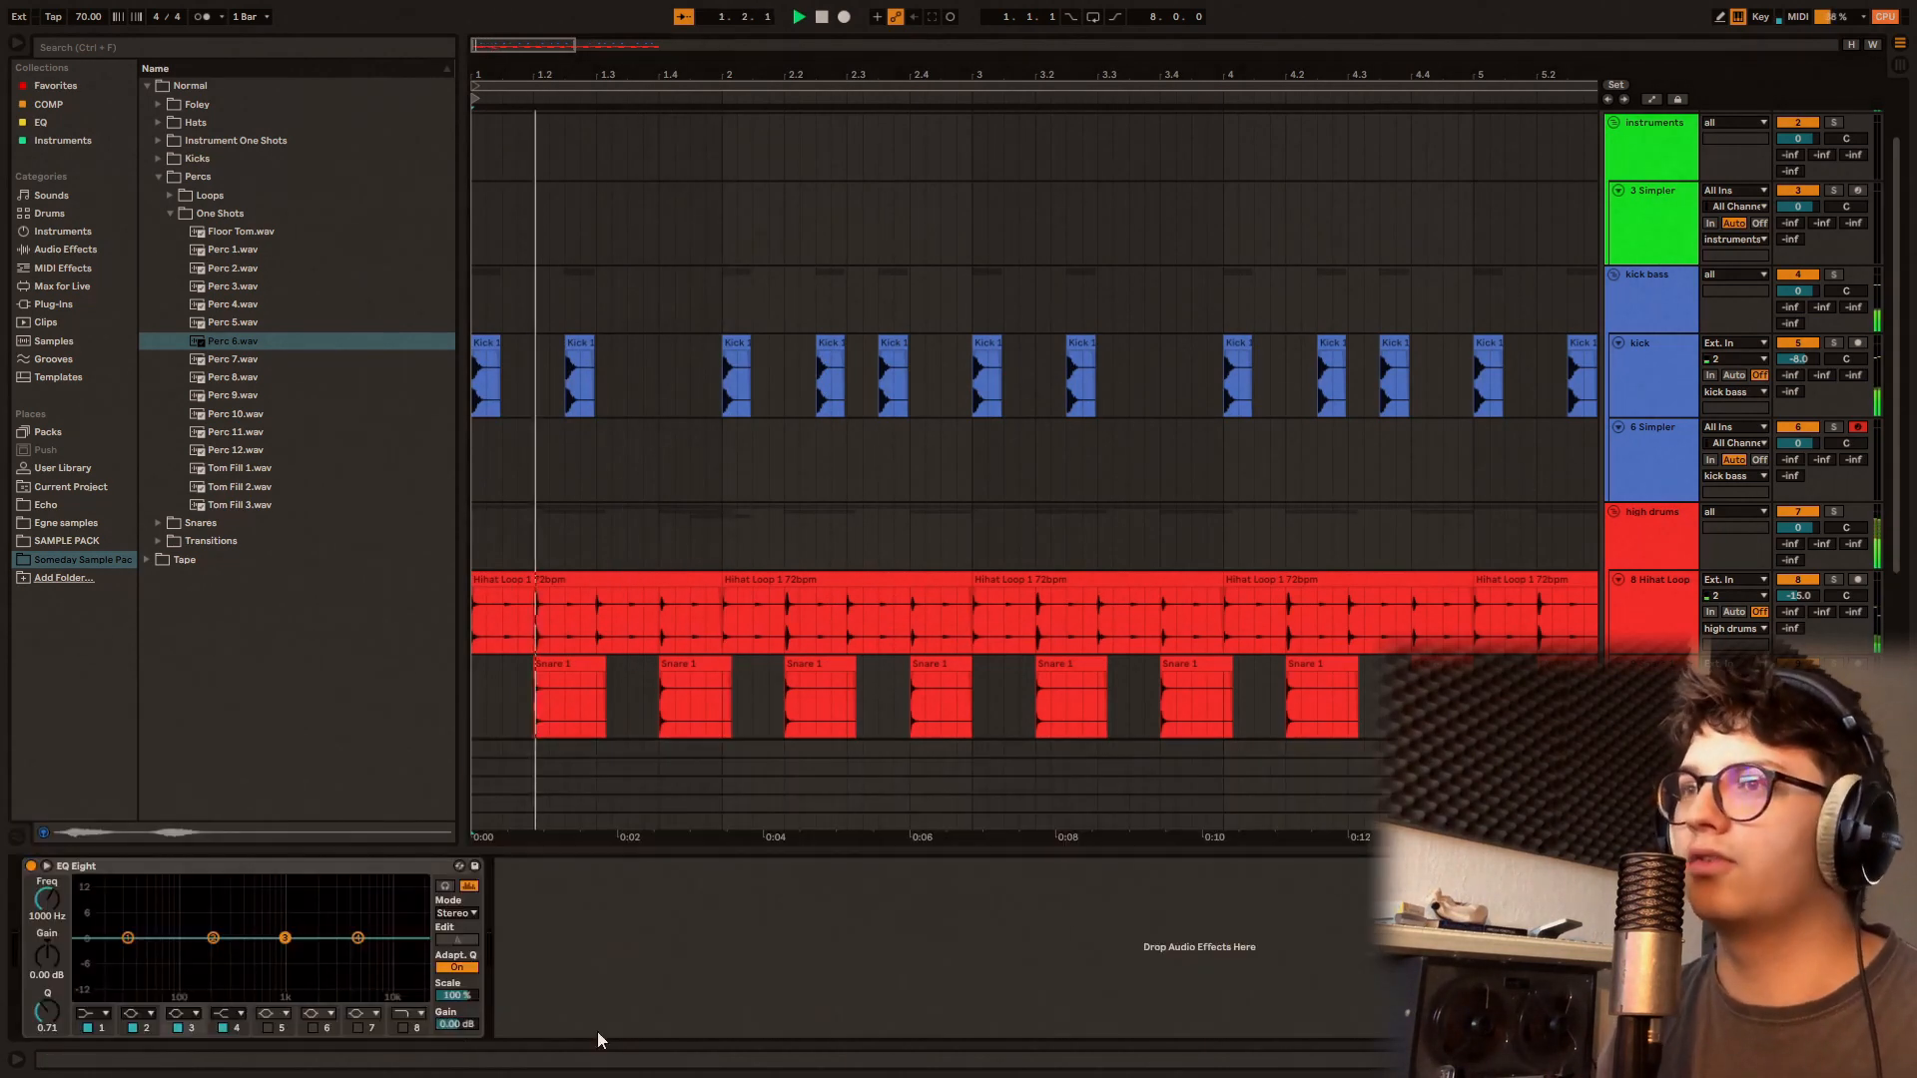
mouse_move(47, 899)
left_mouse_down()
mouse_move(46, 924)
mouse_move(47, 905)
left_mouse_up()
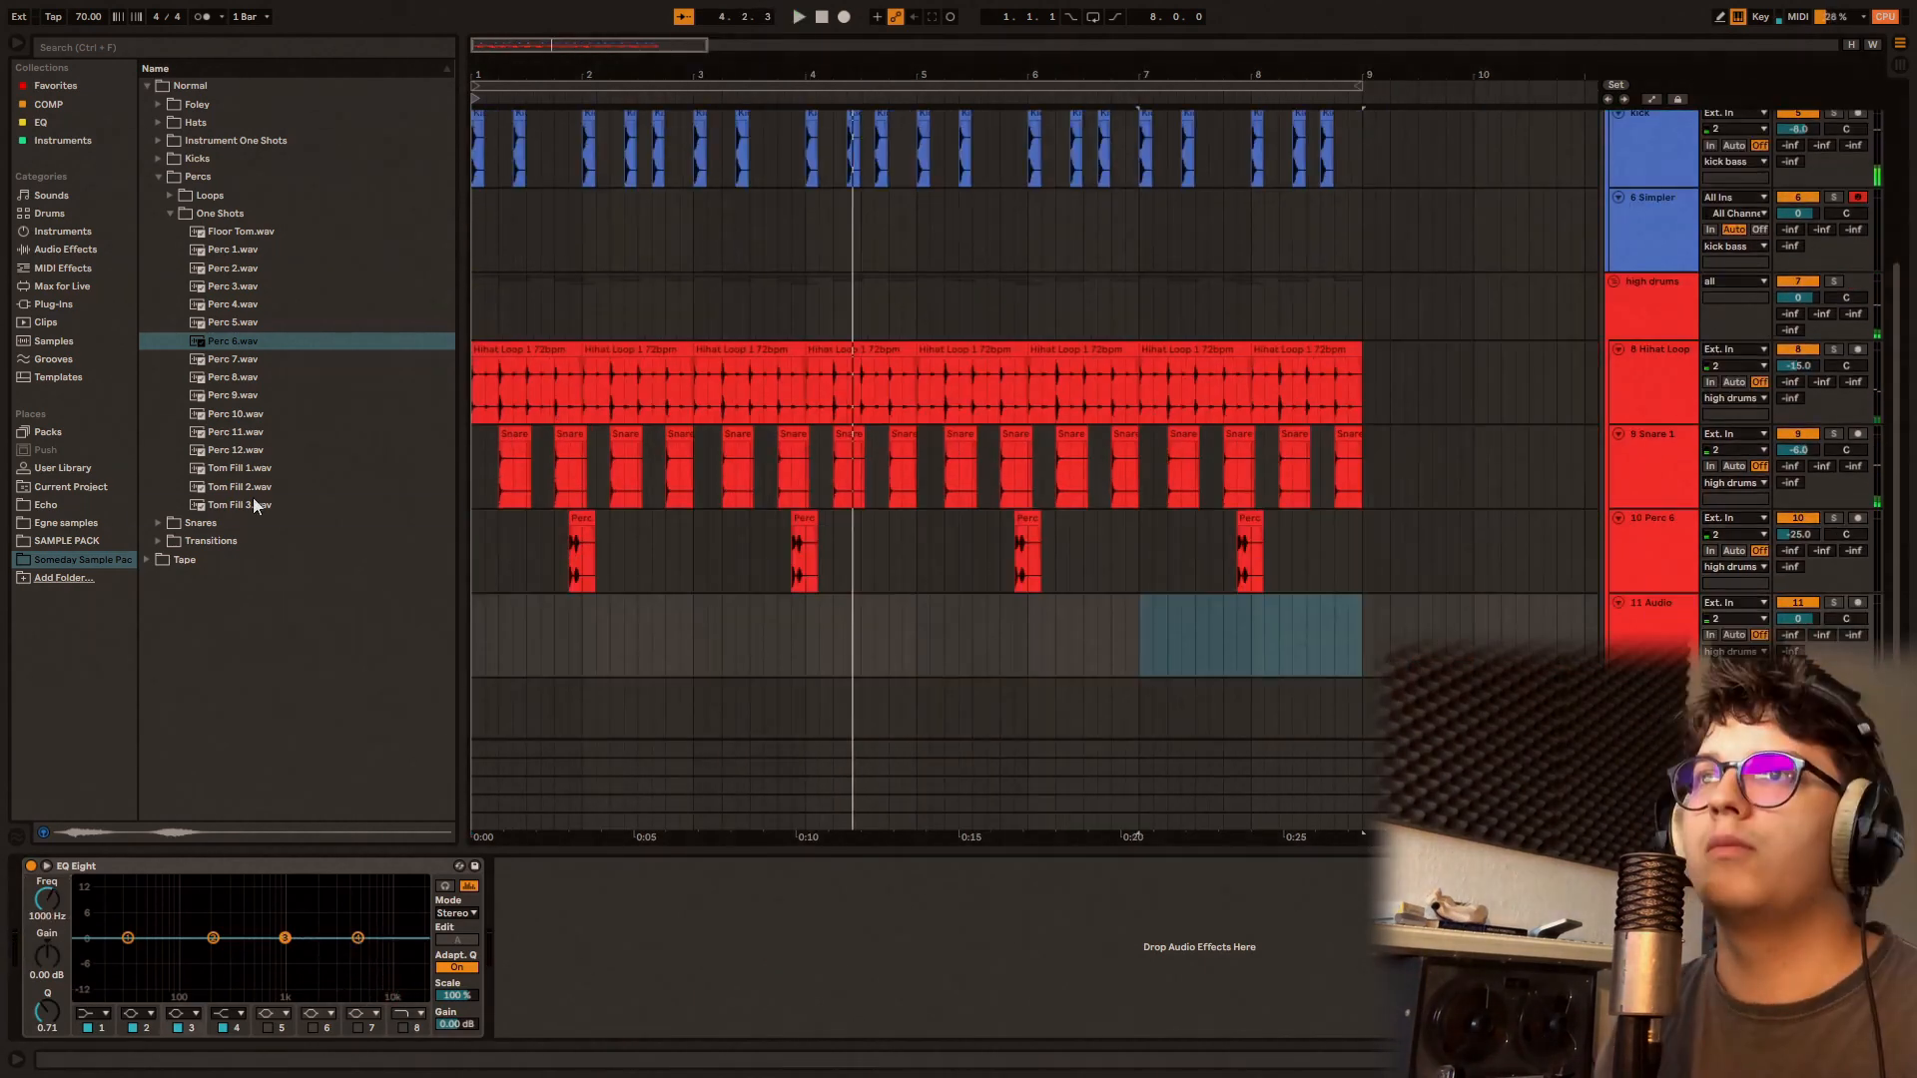
Step: Place Tom Fill 3.wav at 8.3.1 on the 11 Audio track and set that track's volume to -20 dB
left_click(254, 502)
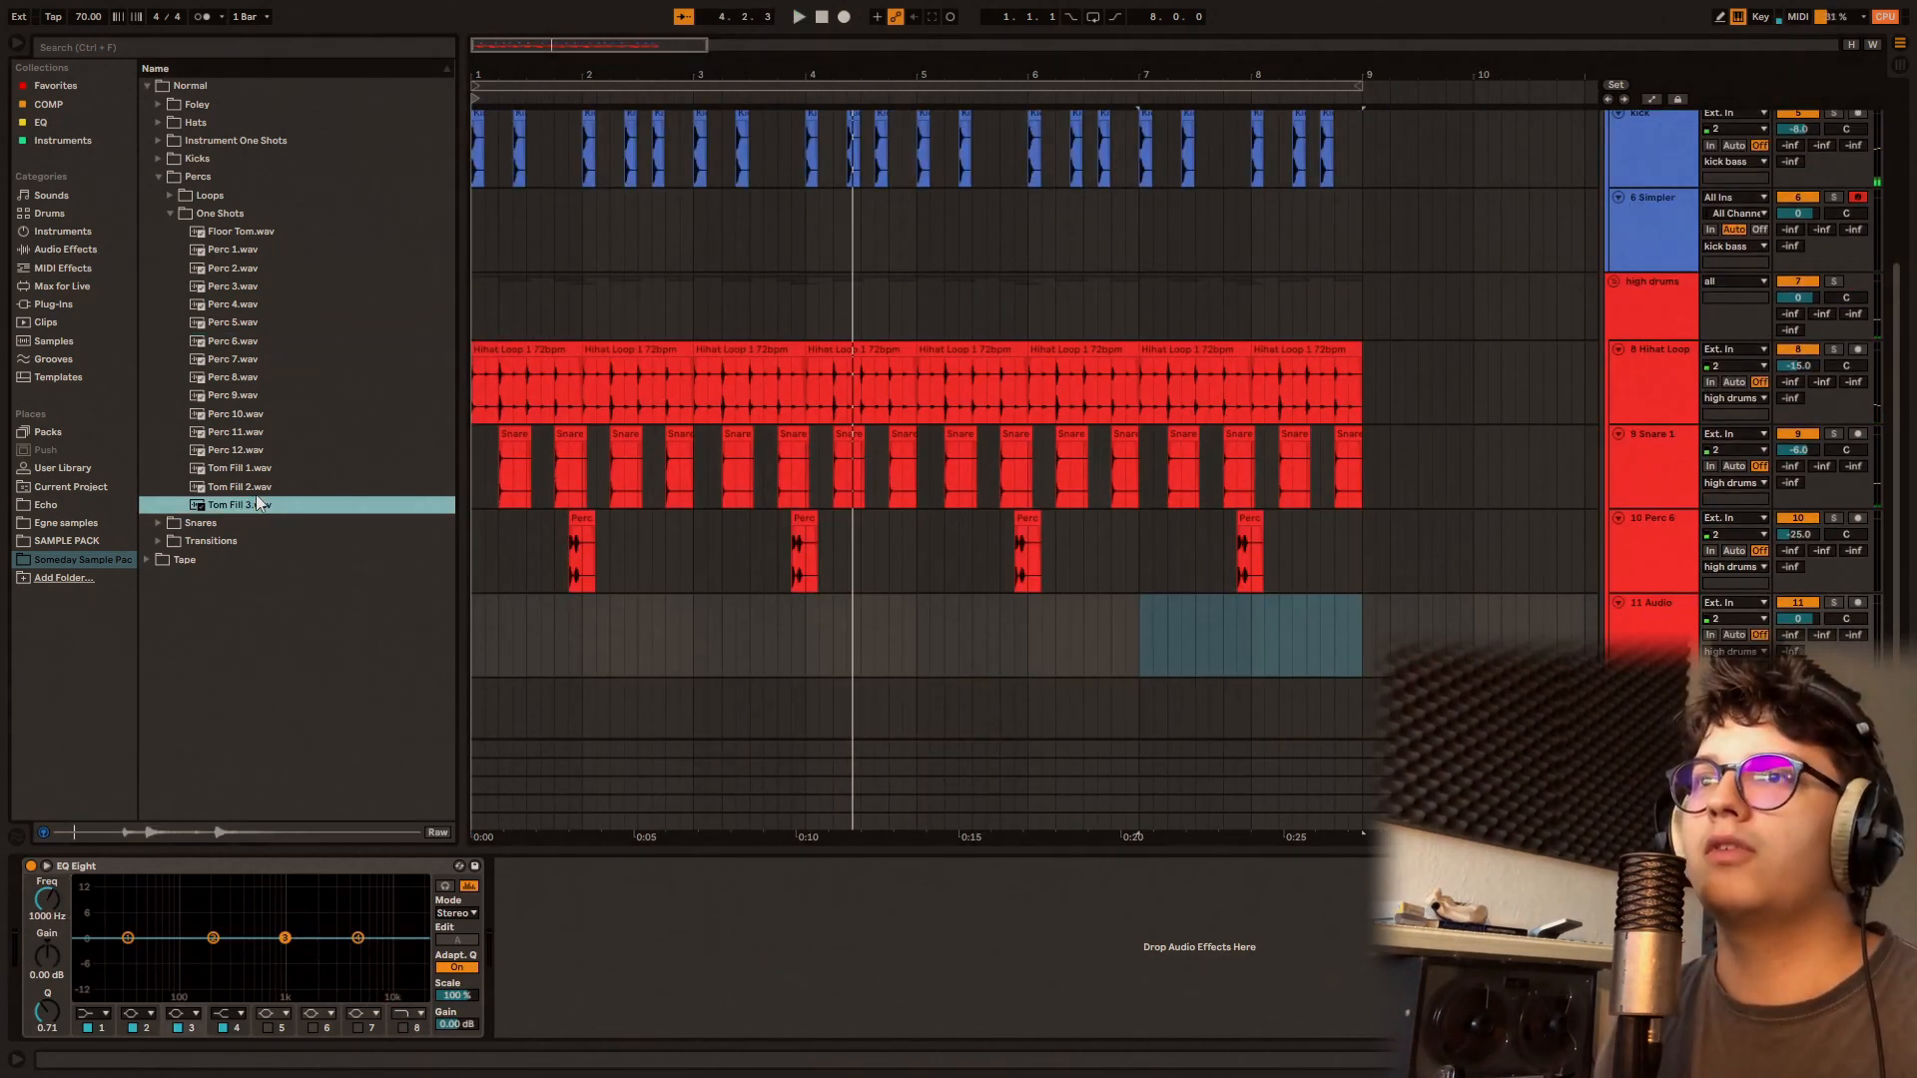
left_click_drag(260, 503, 1249, 657)
key("space")
scroll(906, 589, "down", 3)
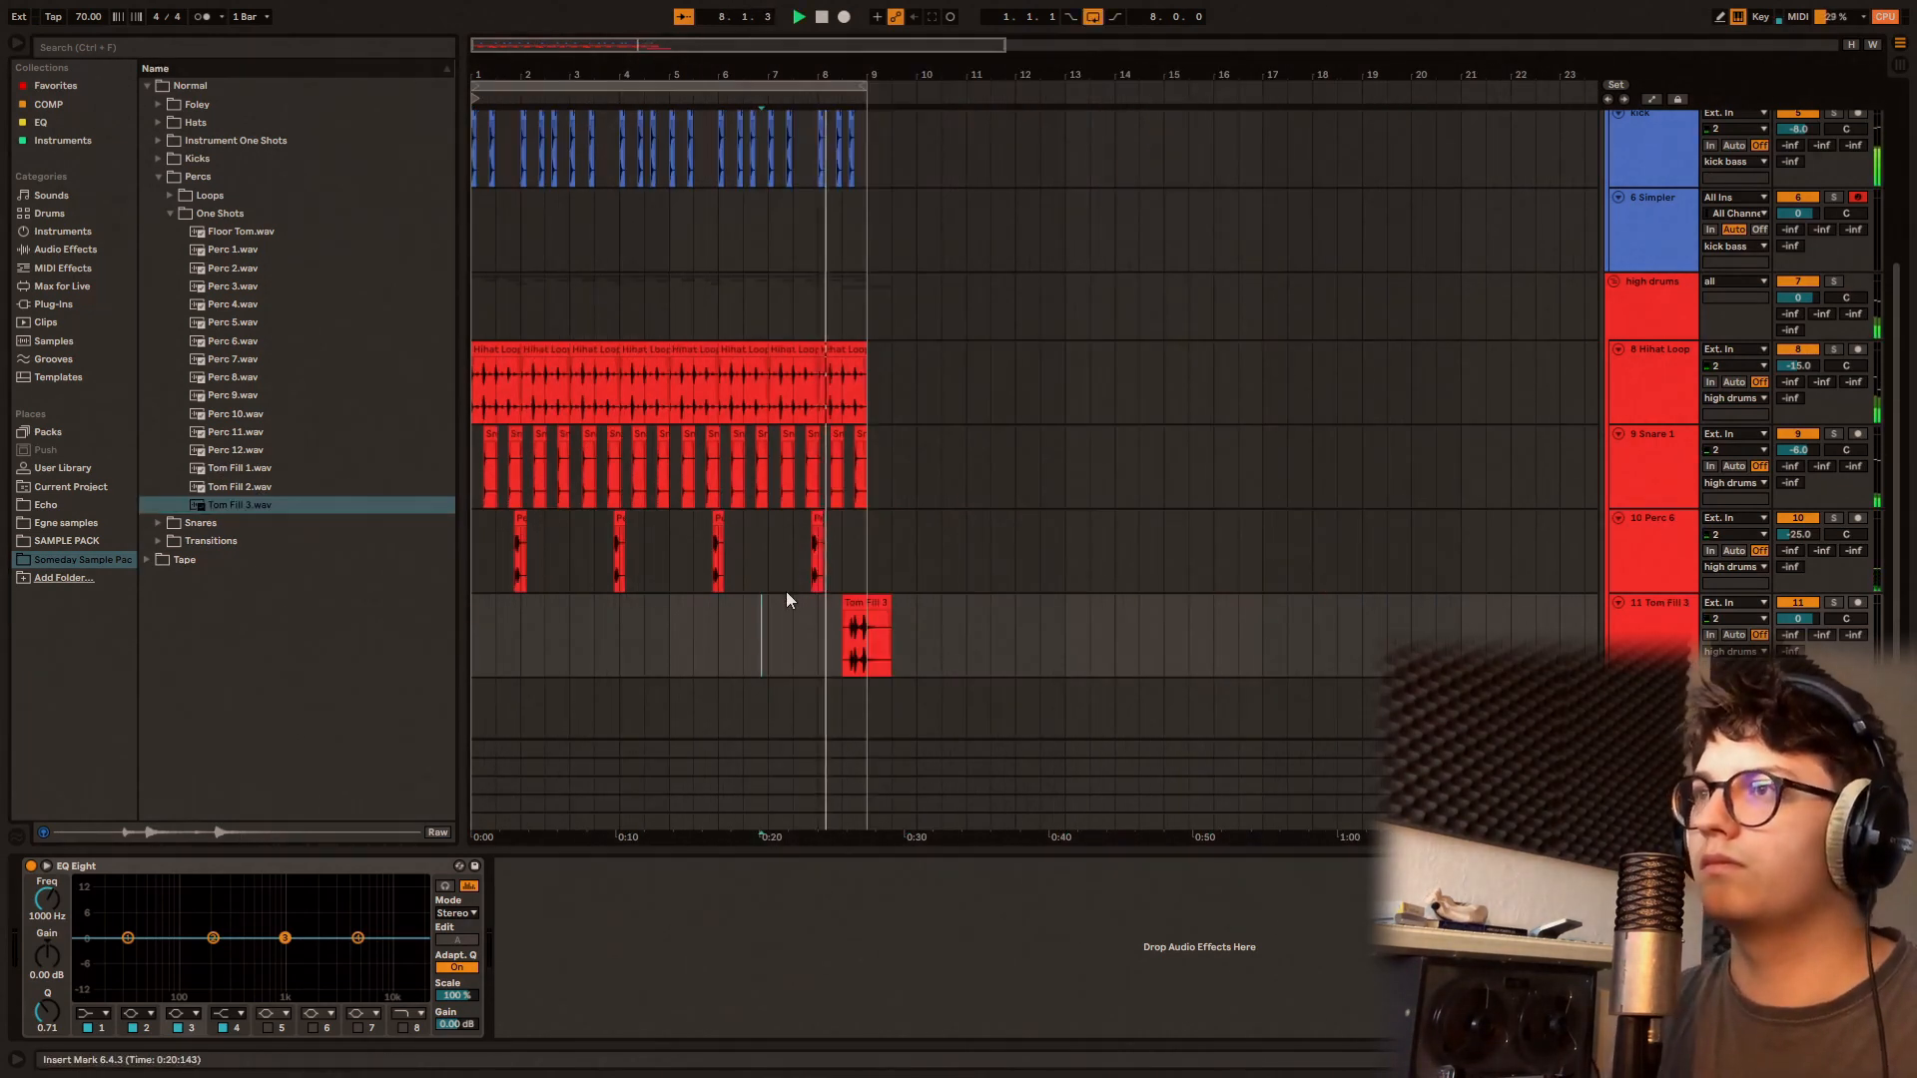
left_click(879, 602)
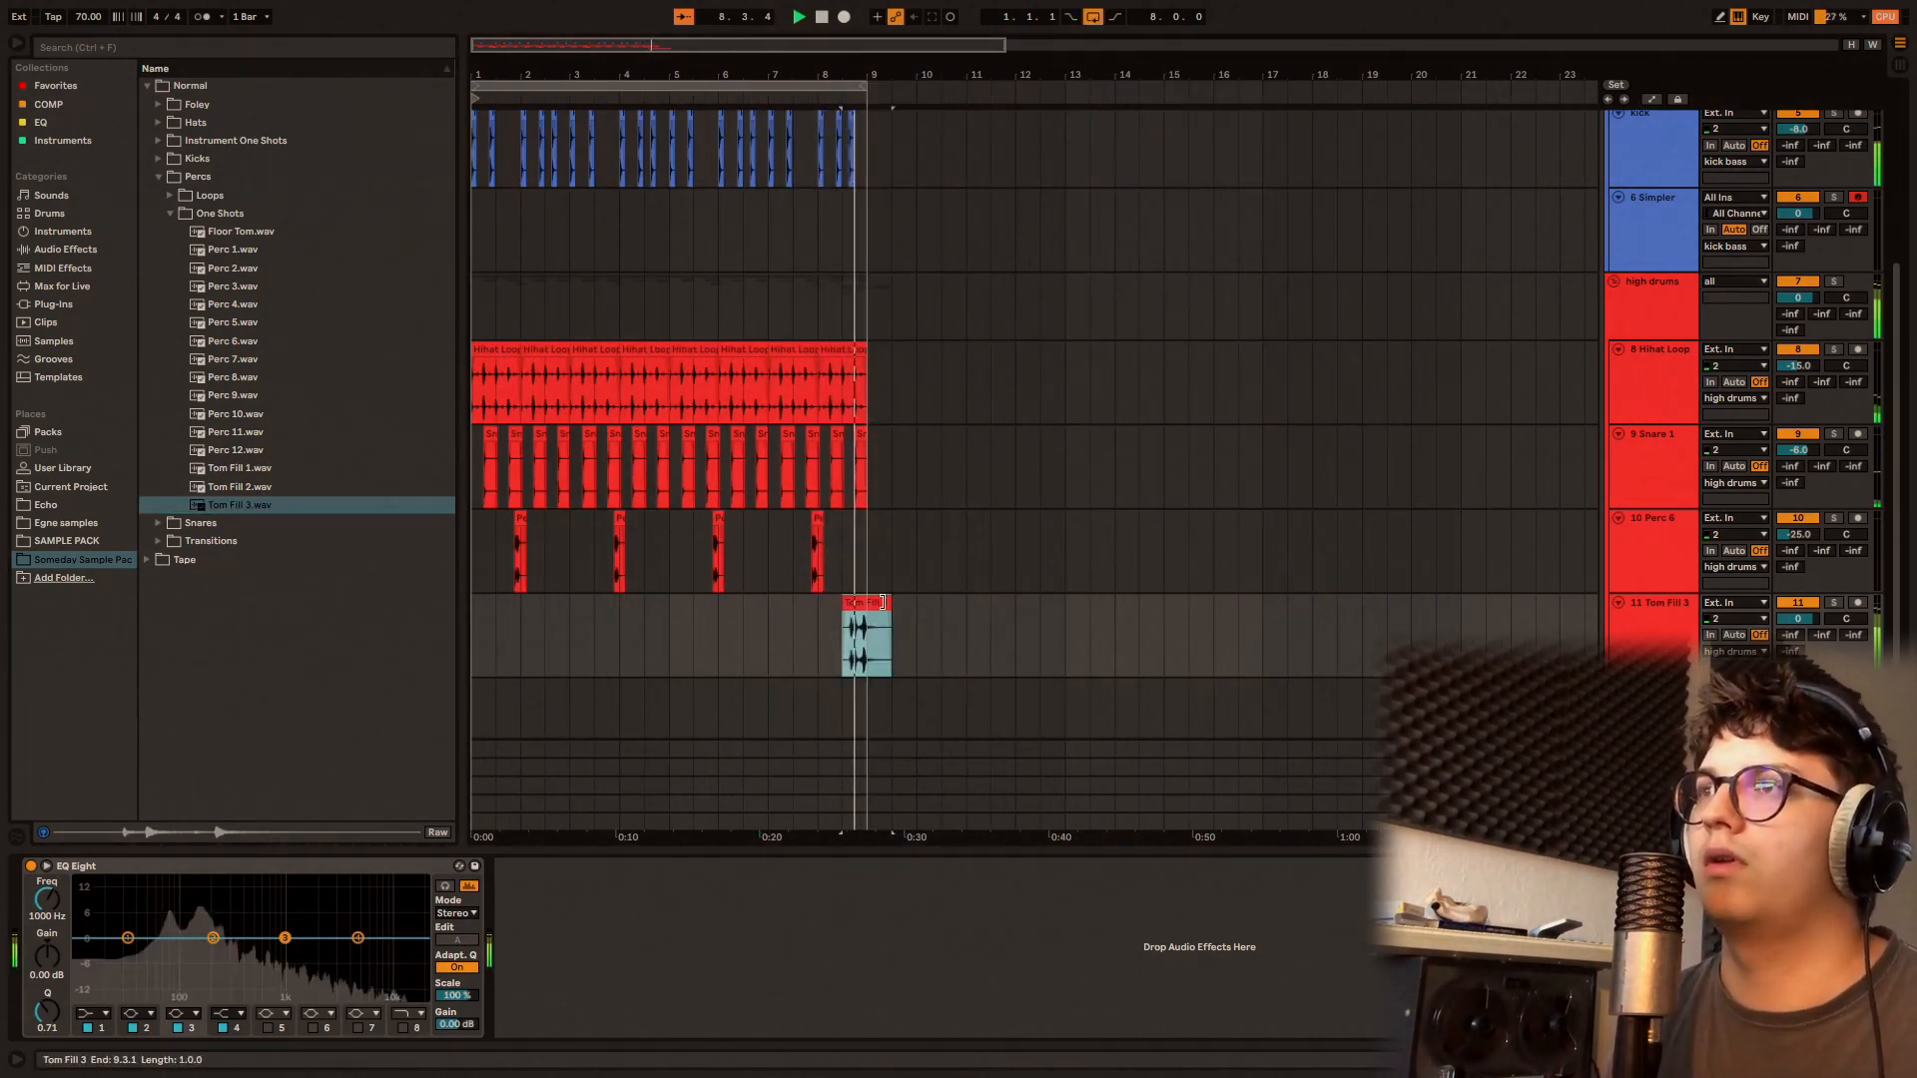
left_click_drag(1797, 620, 1796, 660)
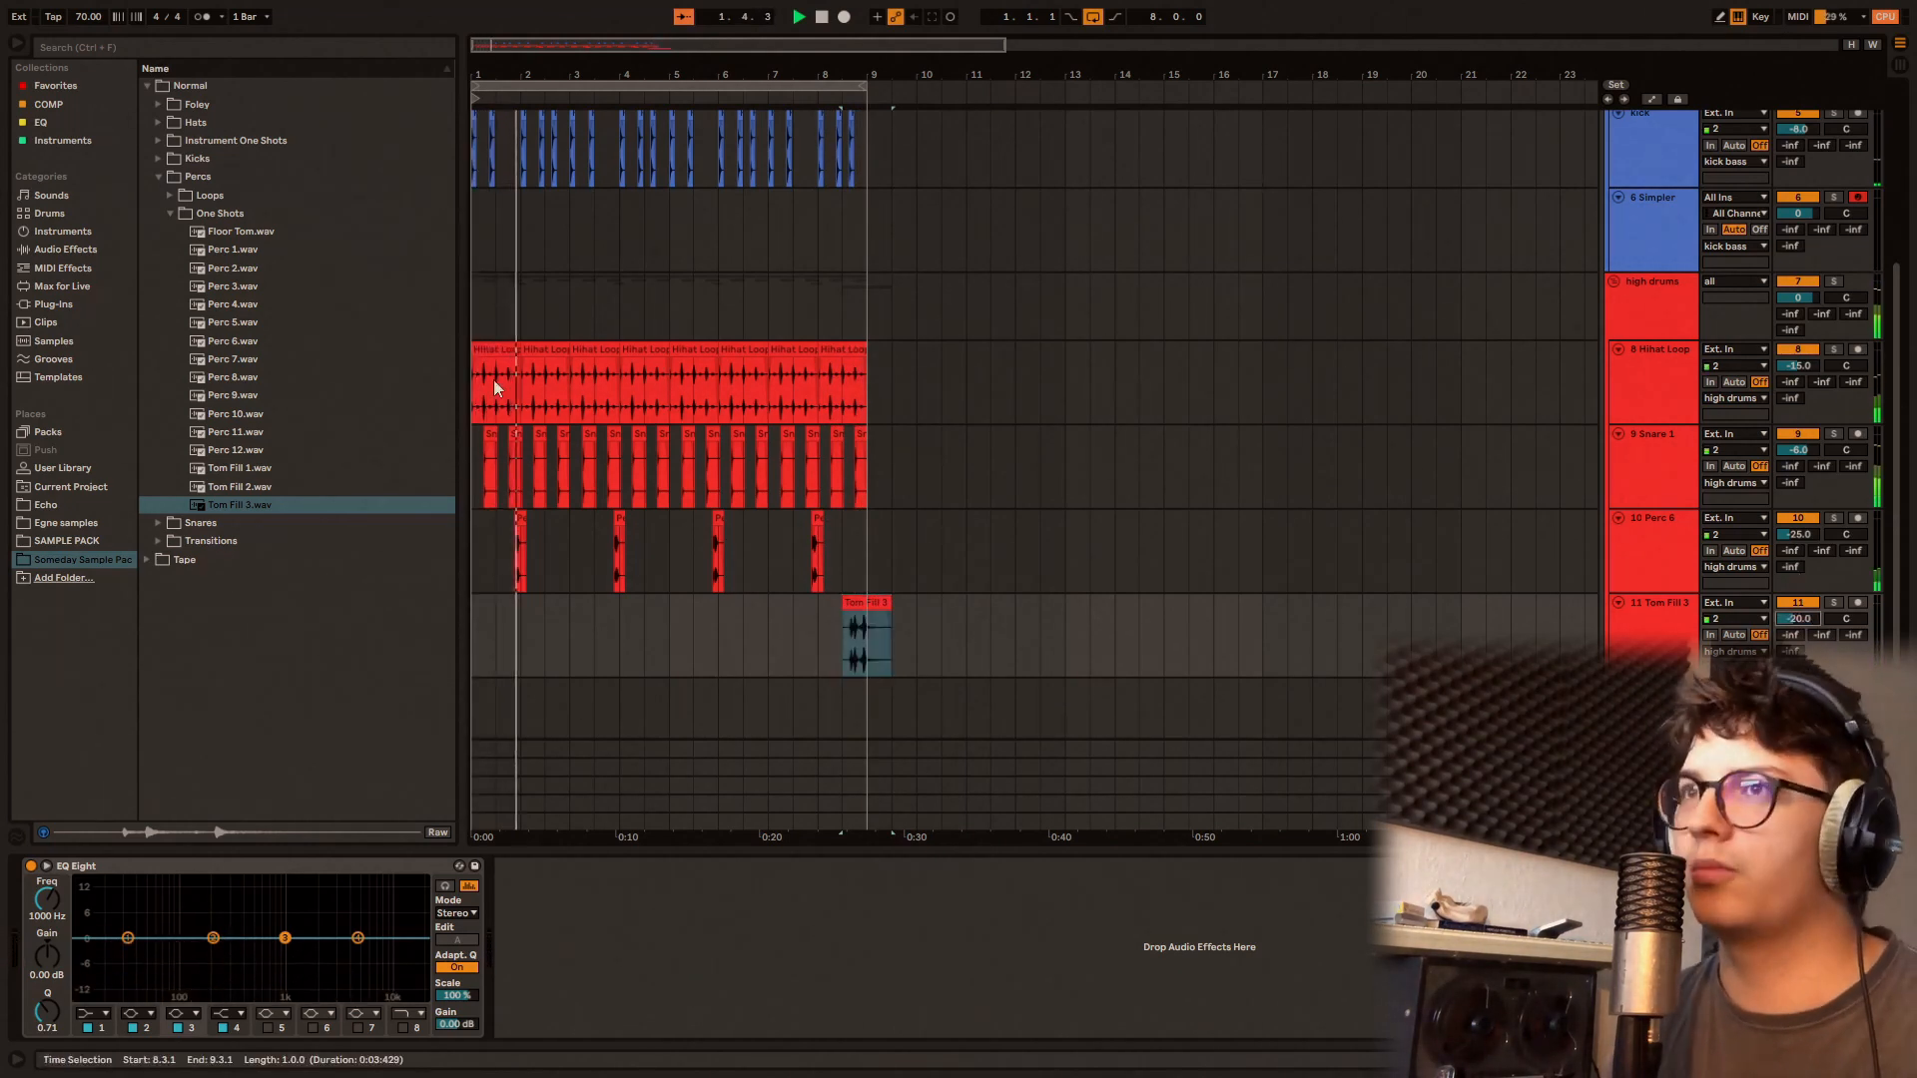
Step: Insert a new audio track below the Tom Fill 3 track
left_click(209, 198)
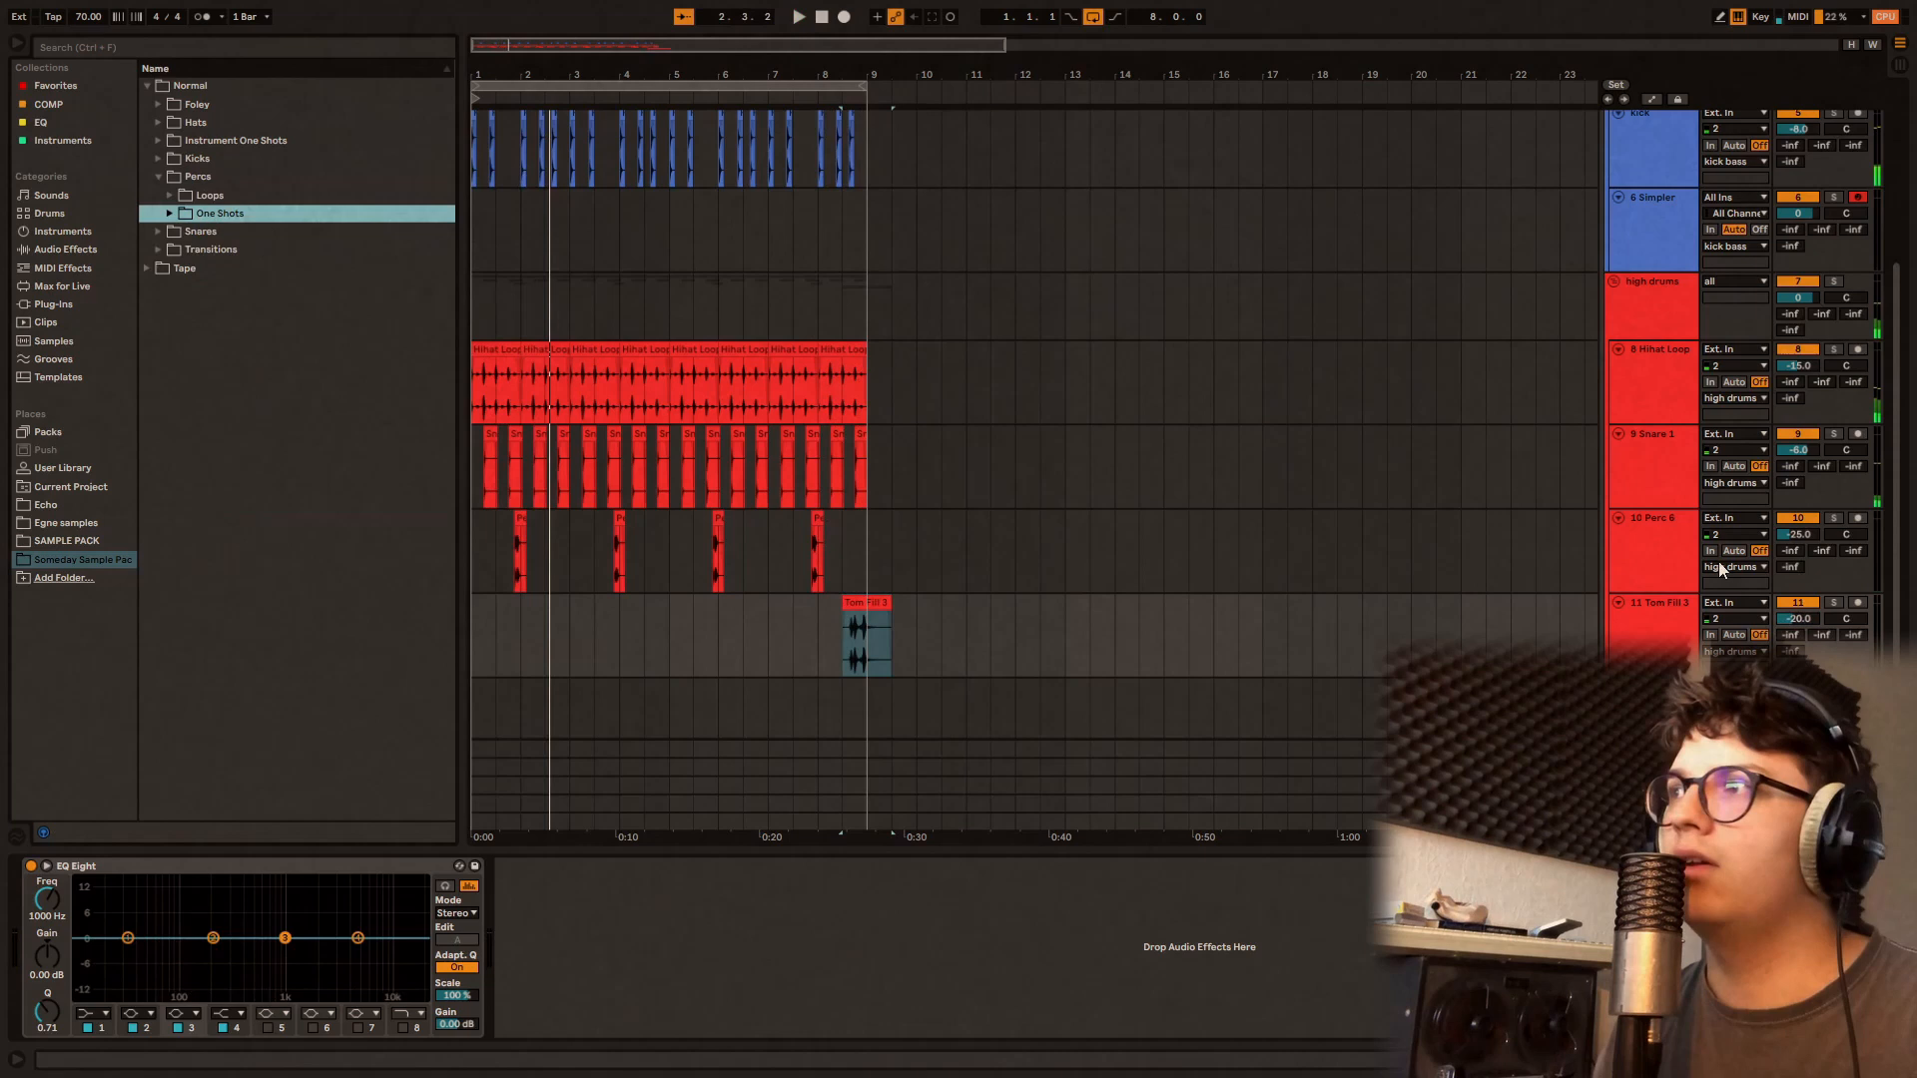
left_click(1666, 628)
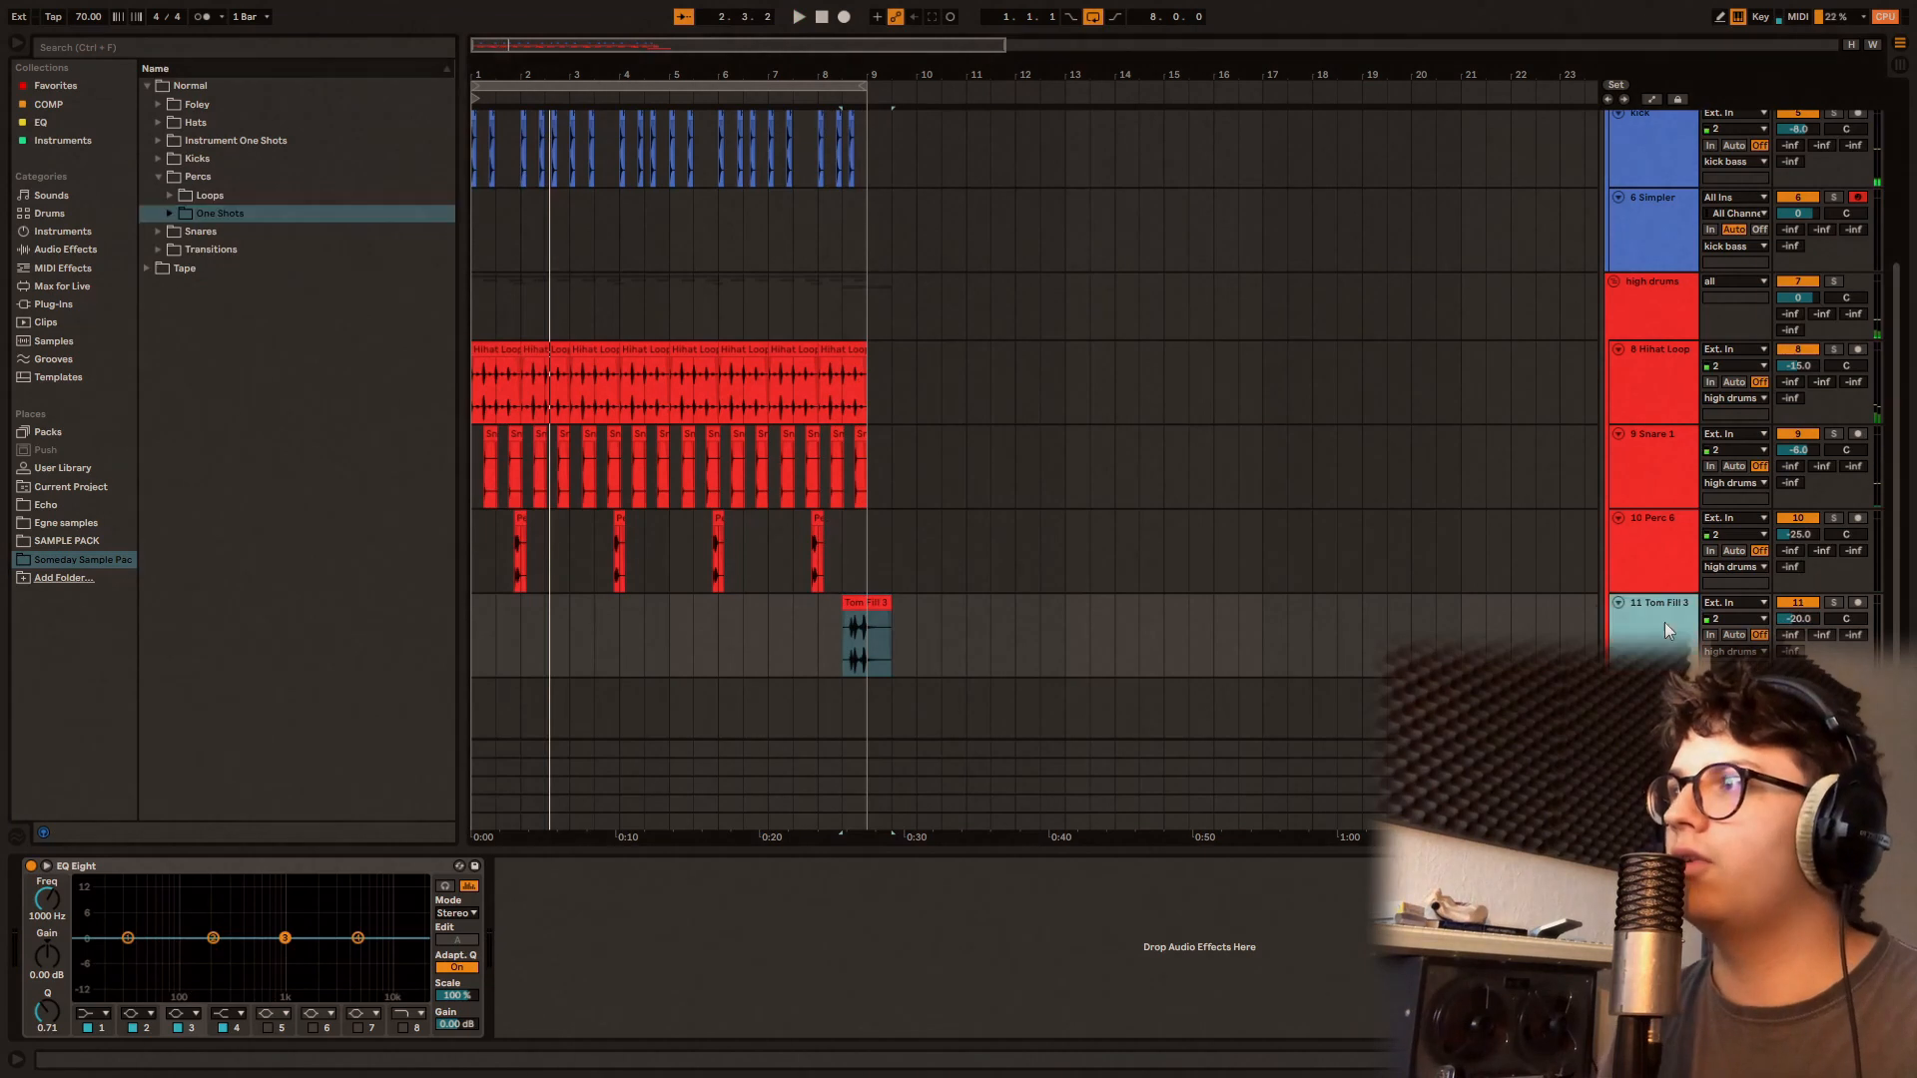
key("ctrl+t")
Step: Audition the Normal Percs one shots and place Perc 9.wav at 2.1.1 on the new audio track
left_click(213, 200)
double_click(211, 215)
key("Down")
key("Down")
key("Down")
key("Down")
key("Down")
key("Down")
key("Down")
key("Down")
key("Down")
key("Down")
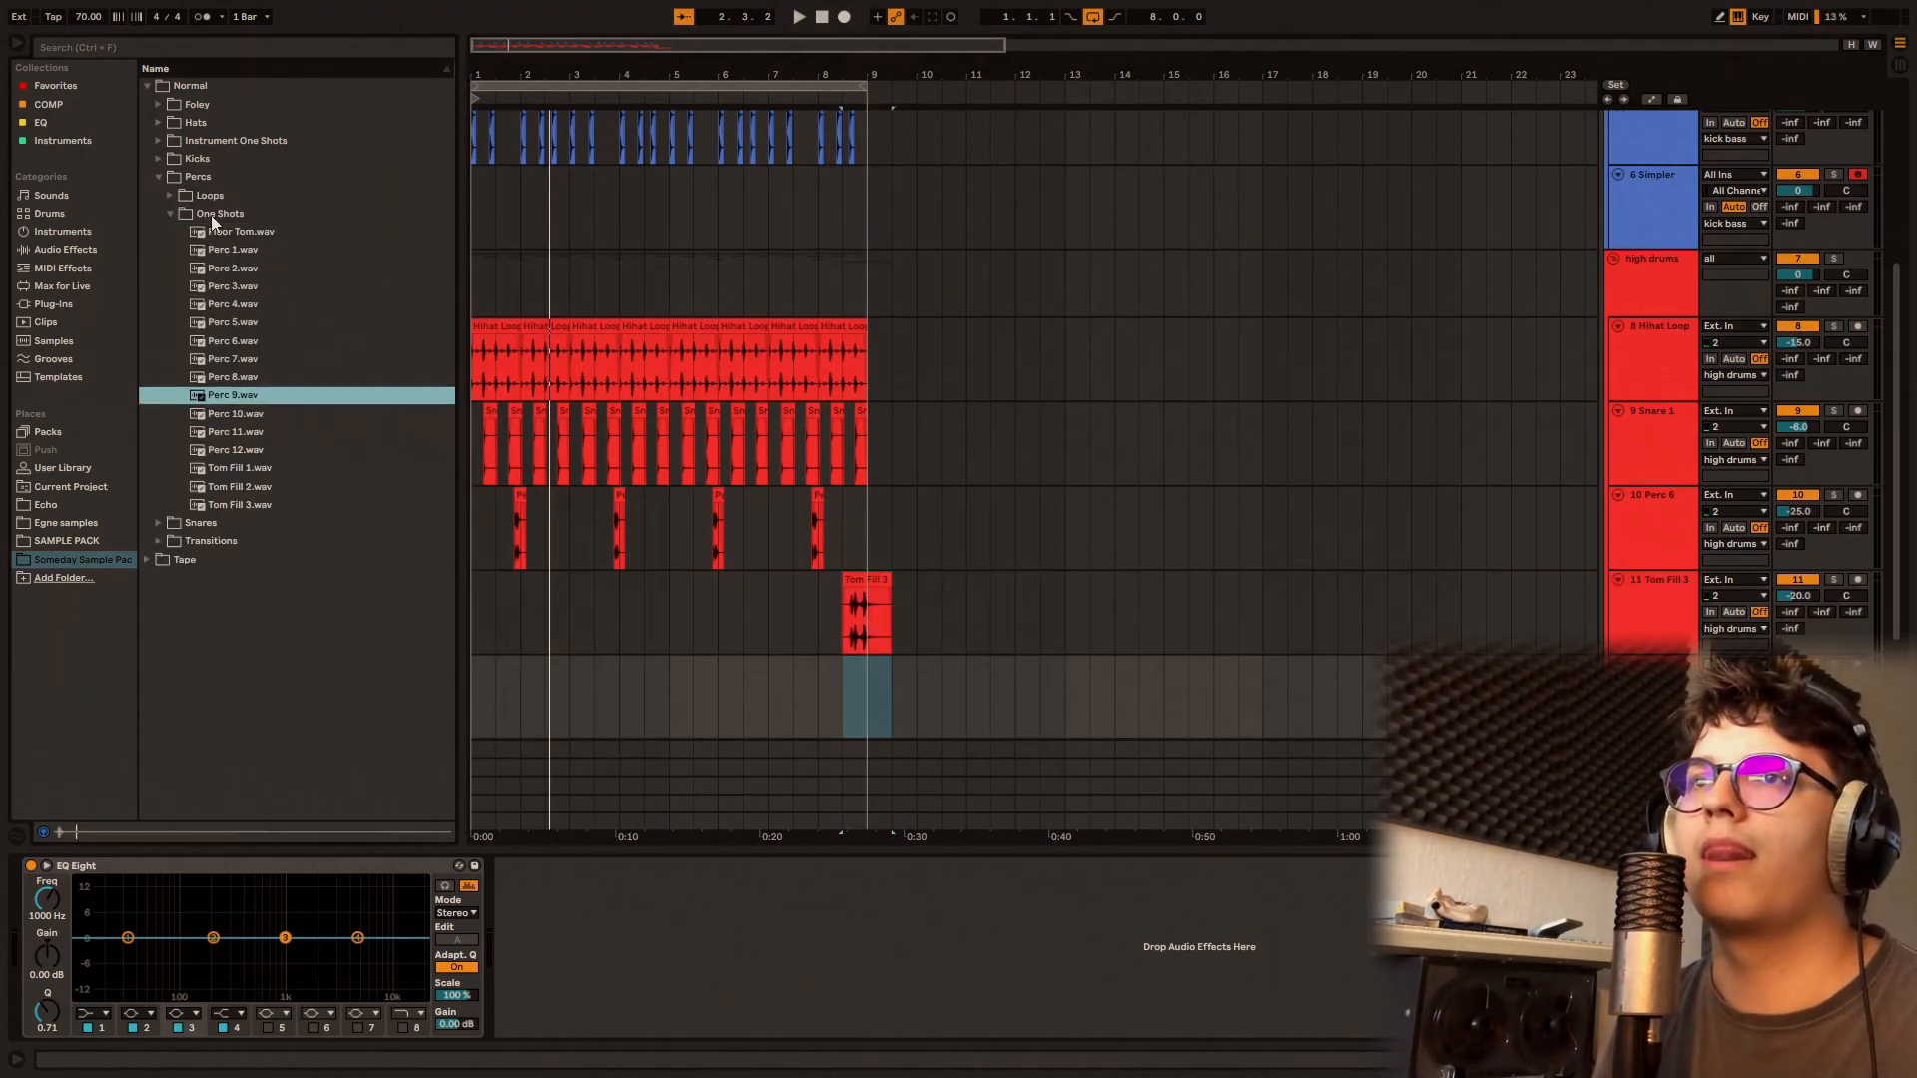
left_click_drag(229, 398, 526, 669)
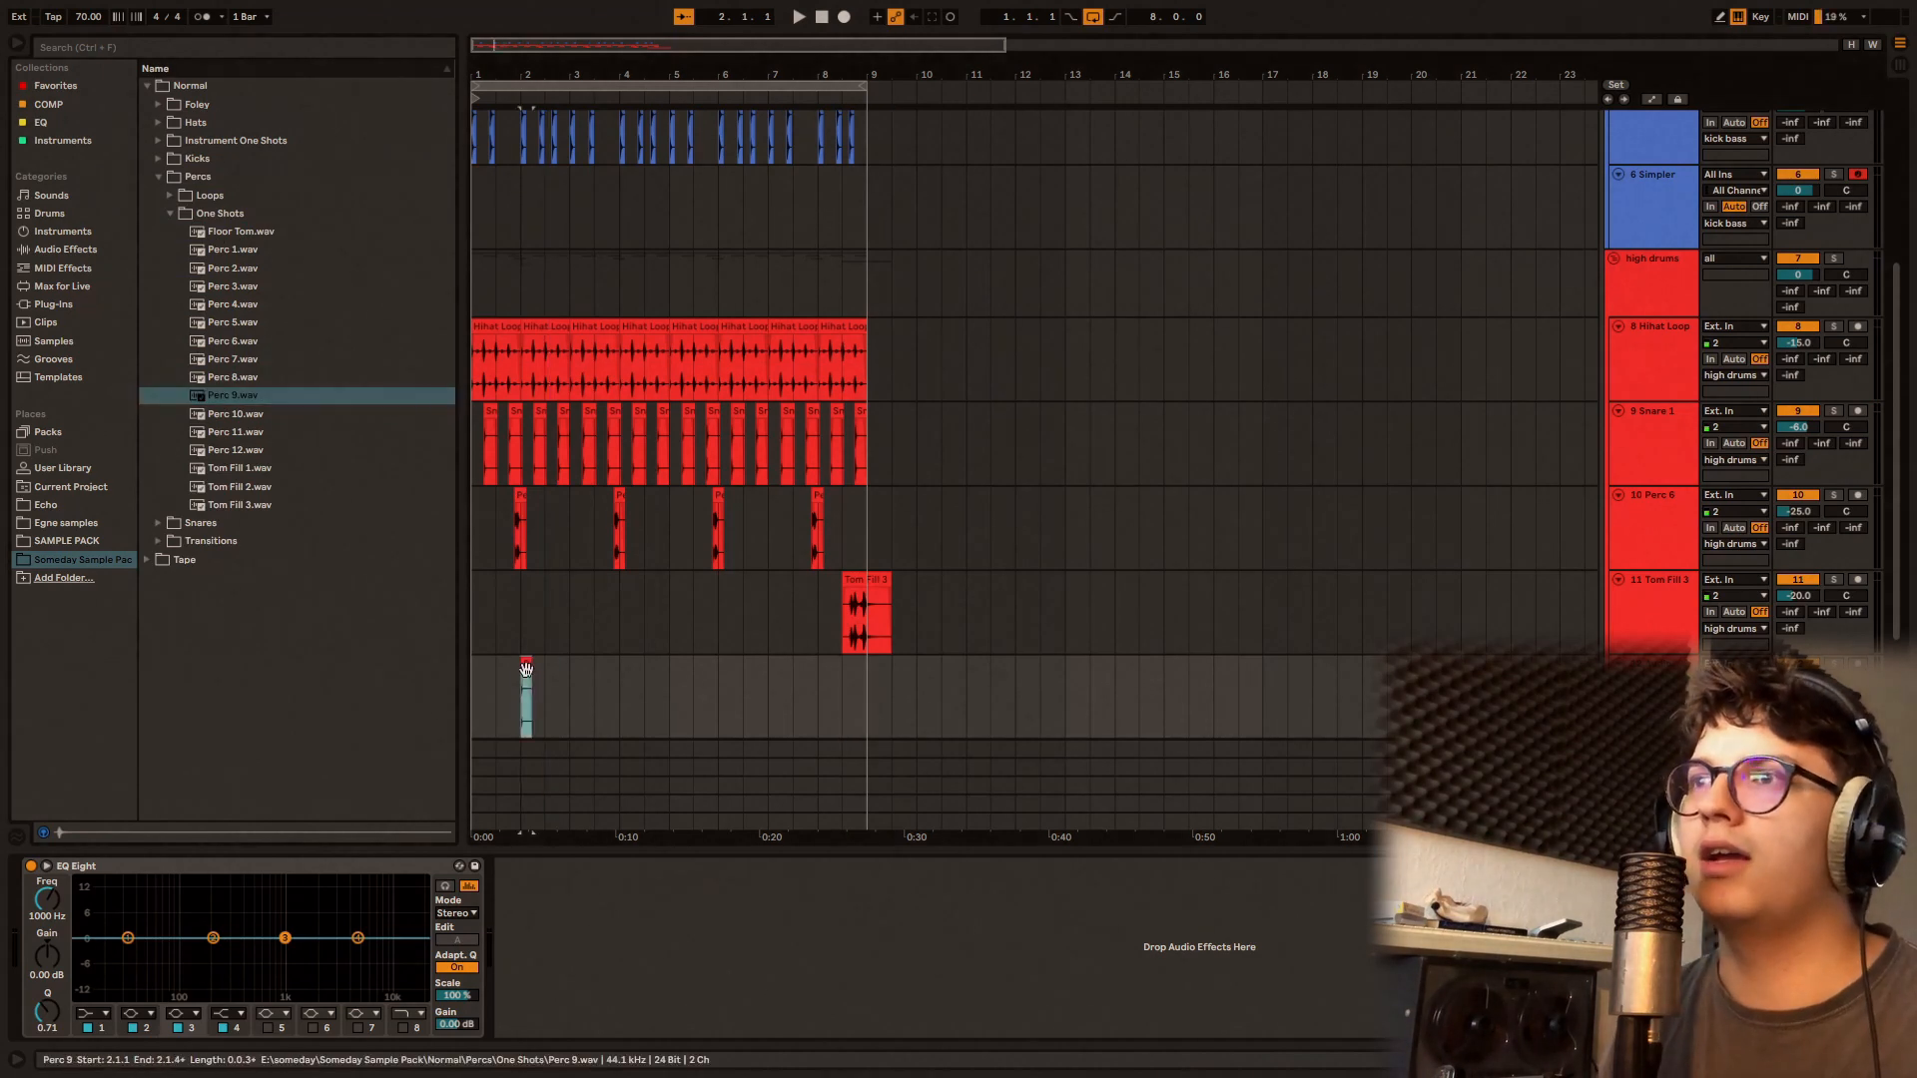
Step: Move the Perc 9 clip to 2.3.4 while the beat plays from 1.1.1
left_click(479, 686)
key("space")
scroll(539, 683, "up", 6)
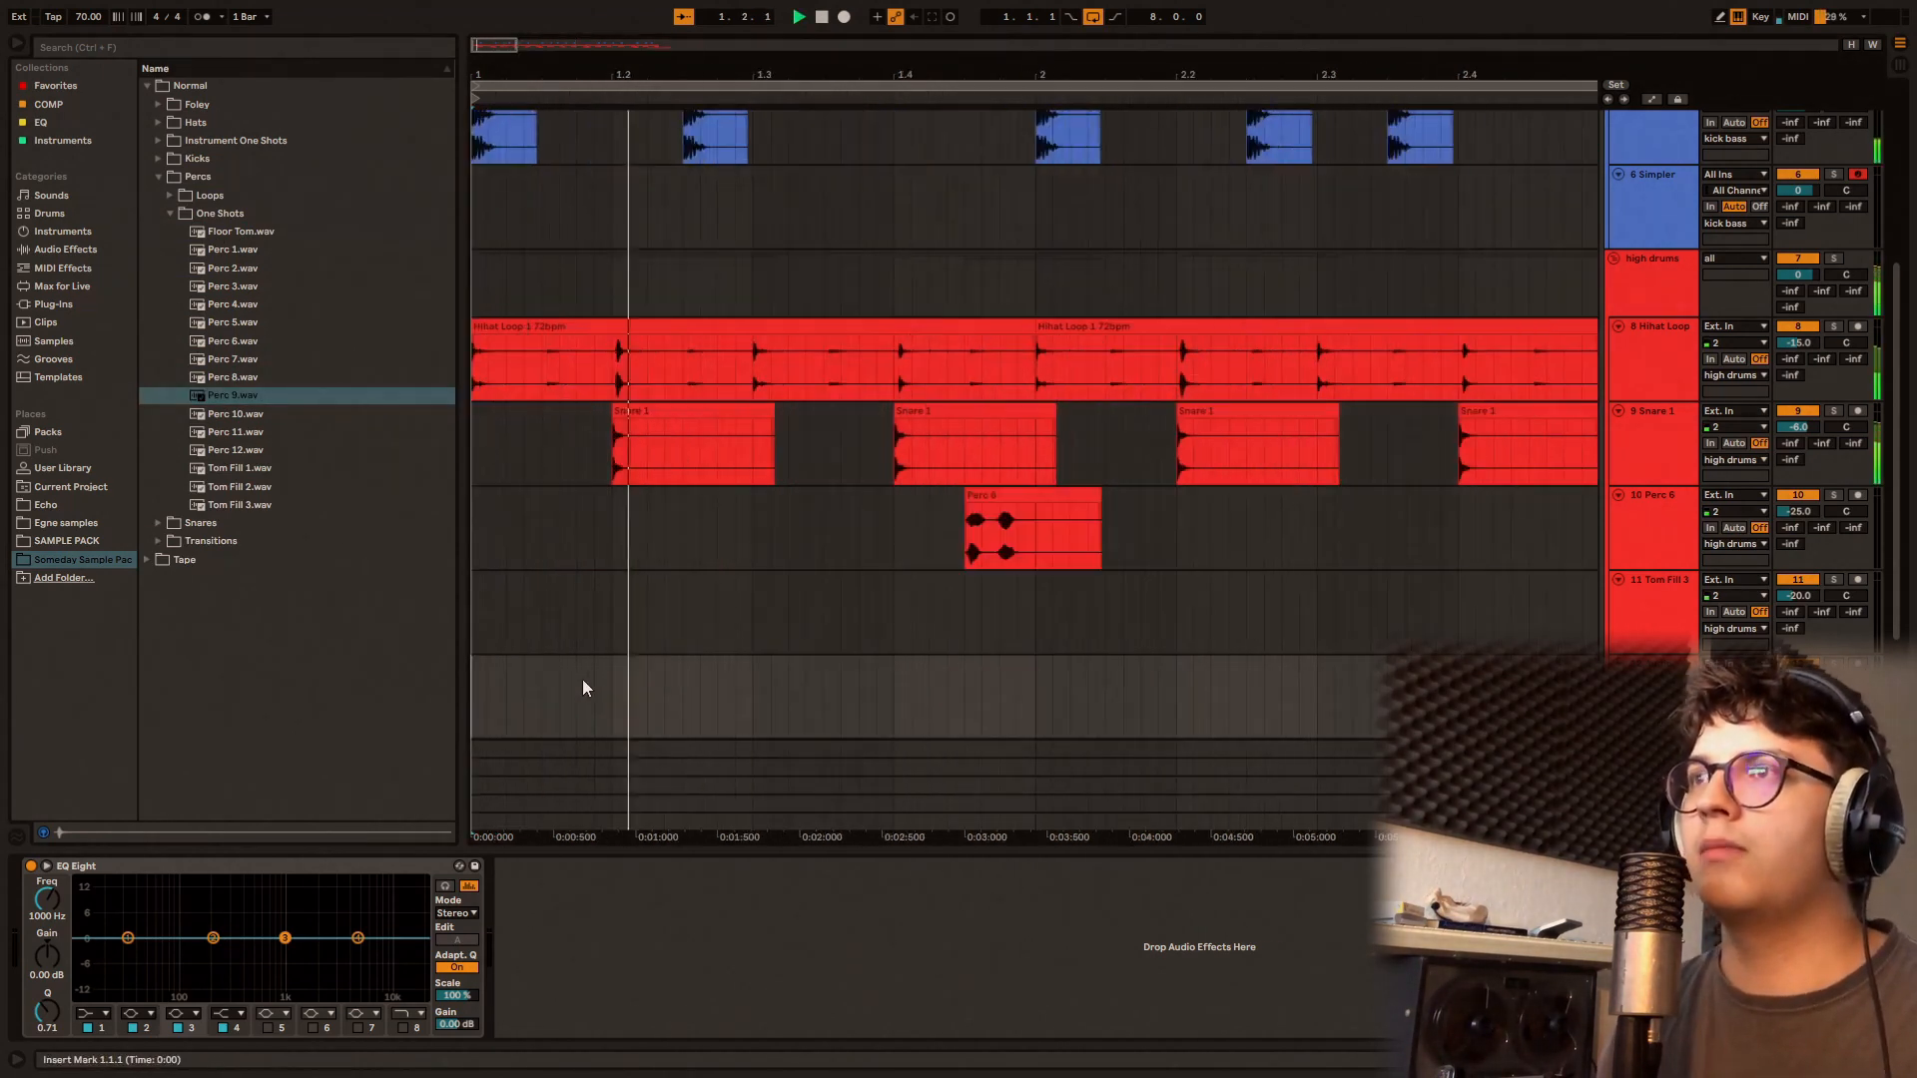
scroll(589, 680, "down", 2)
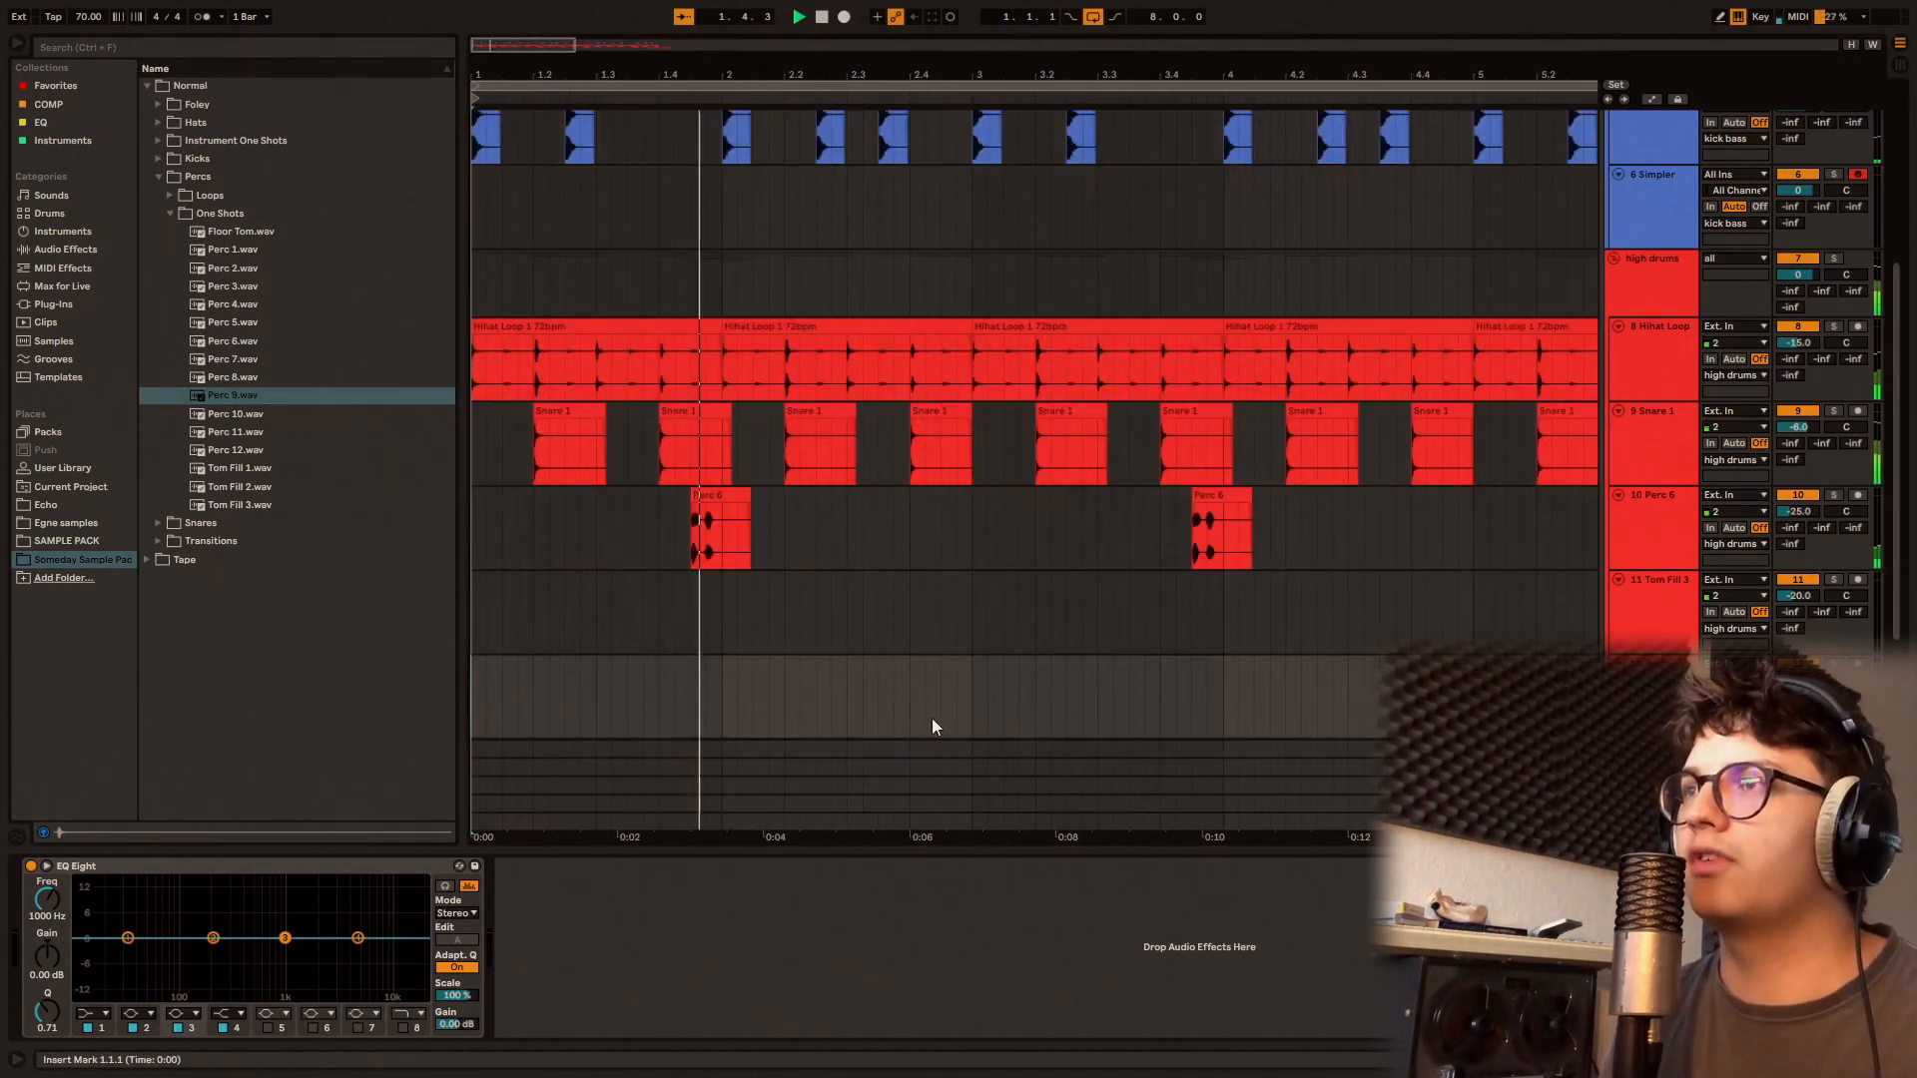
scroll(925, 713, "up", 3)
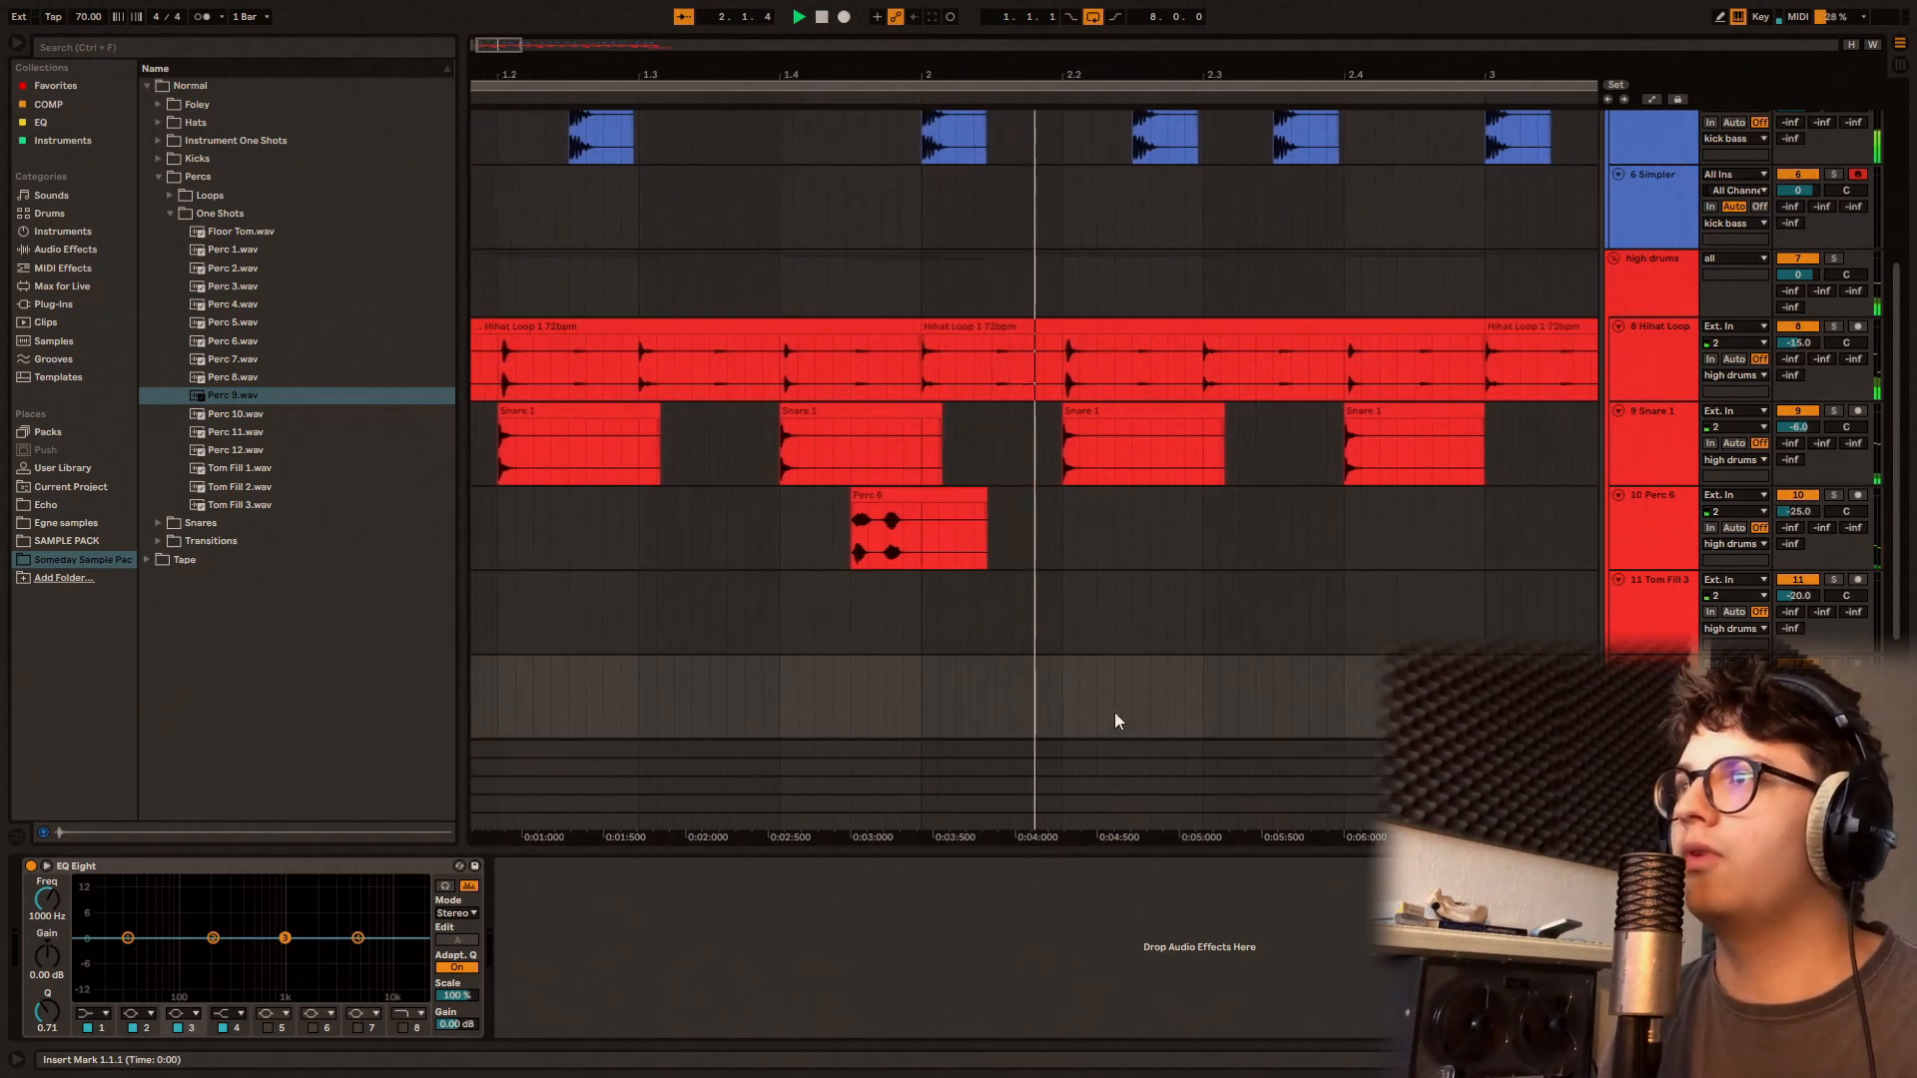
left_click(1248, 714)
key("ctrl+v")
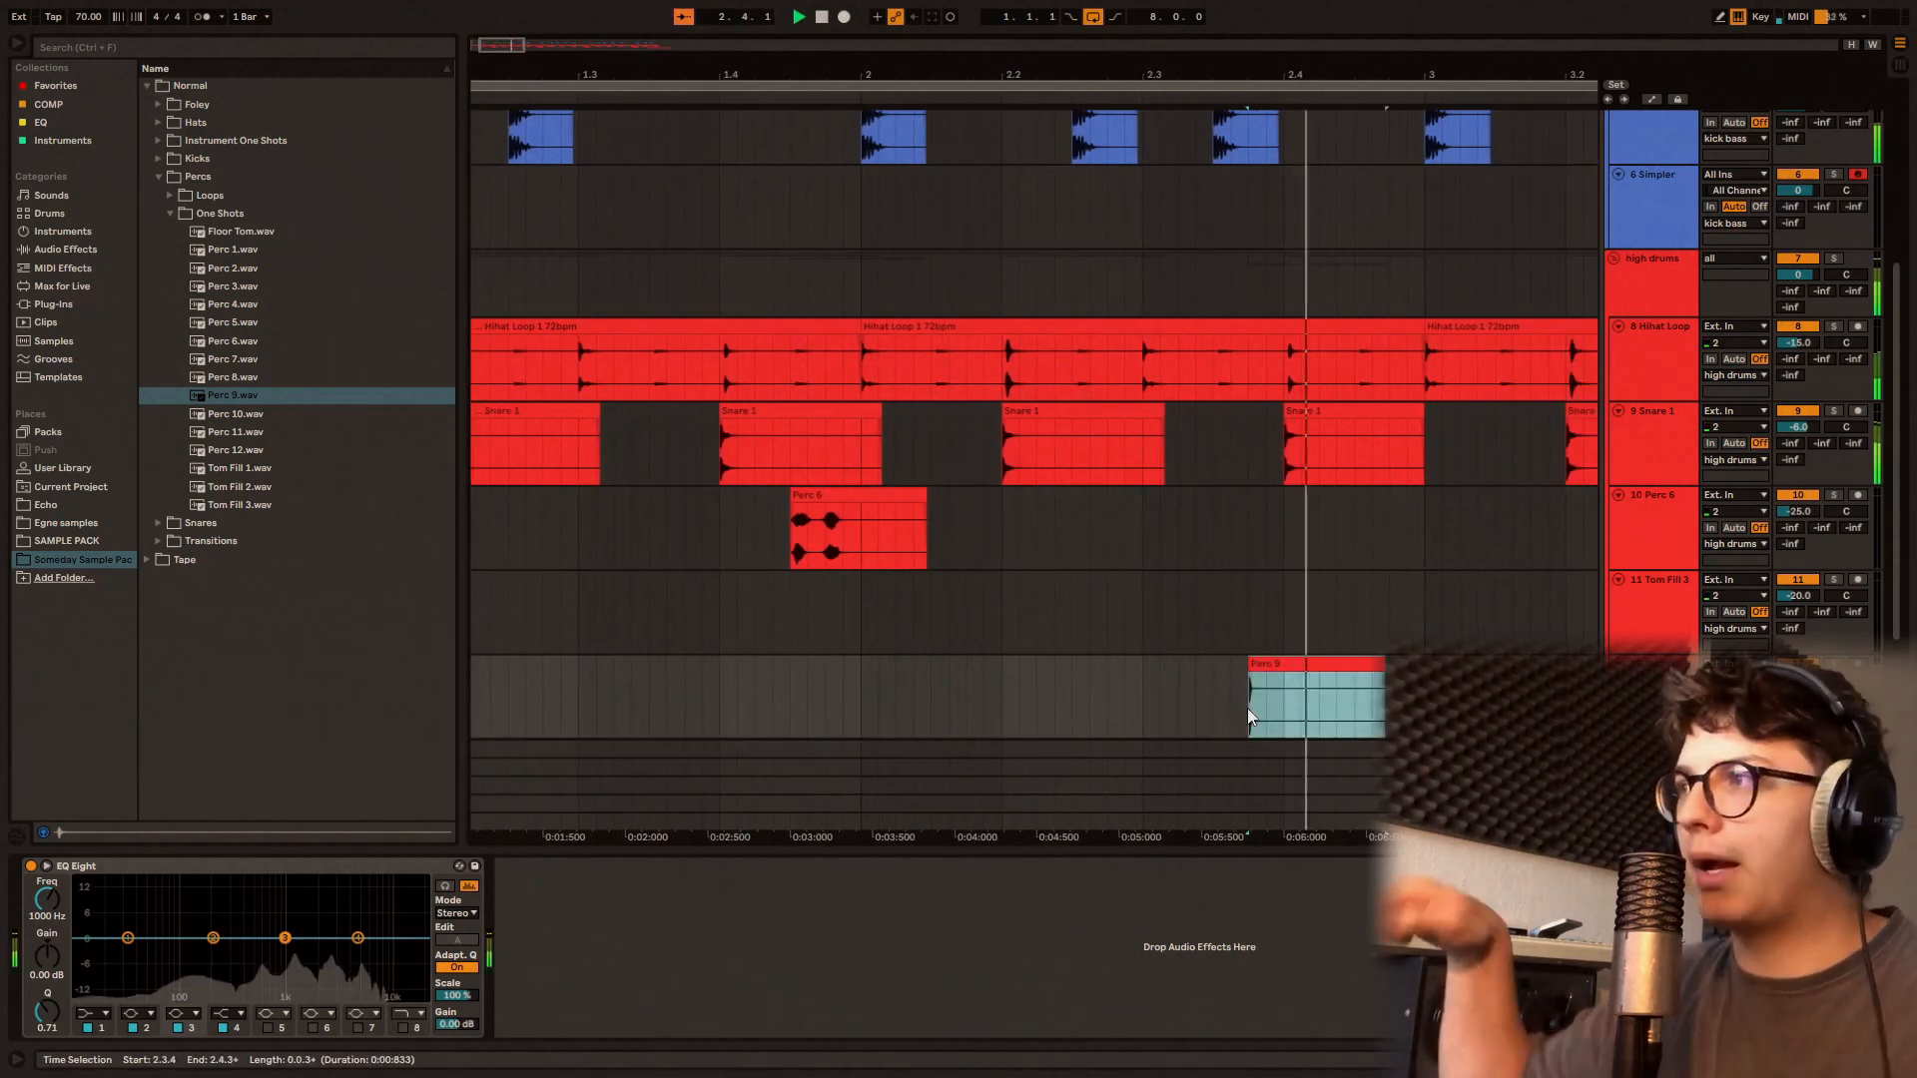
Step: Repeat the two-bar Perc 9 pattern every two bars through bar 8
scroll(1248, 711, "down", 6)
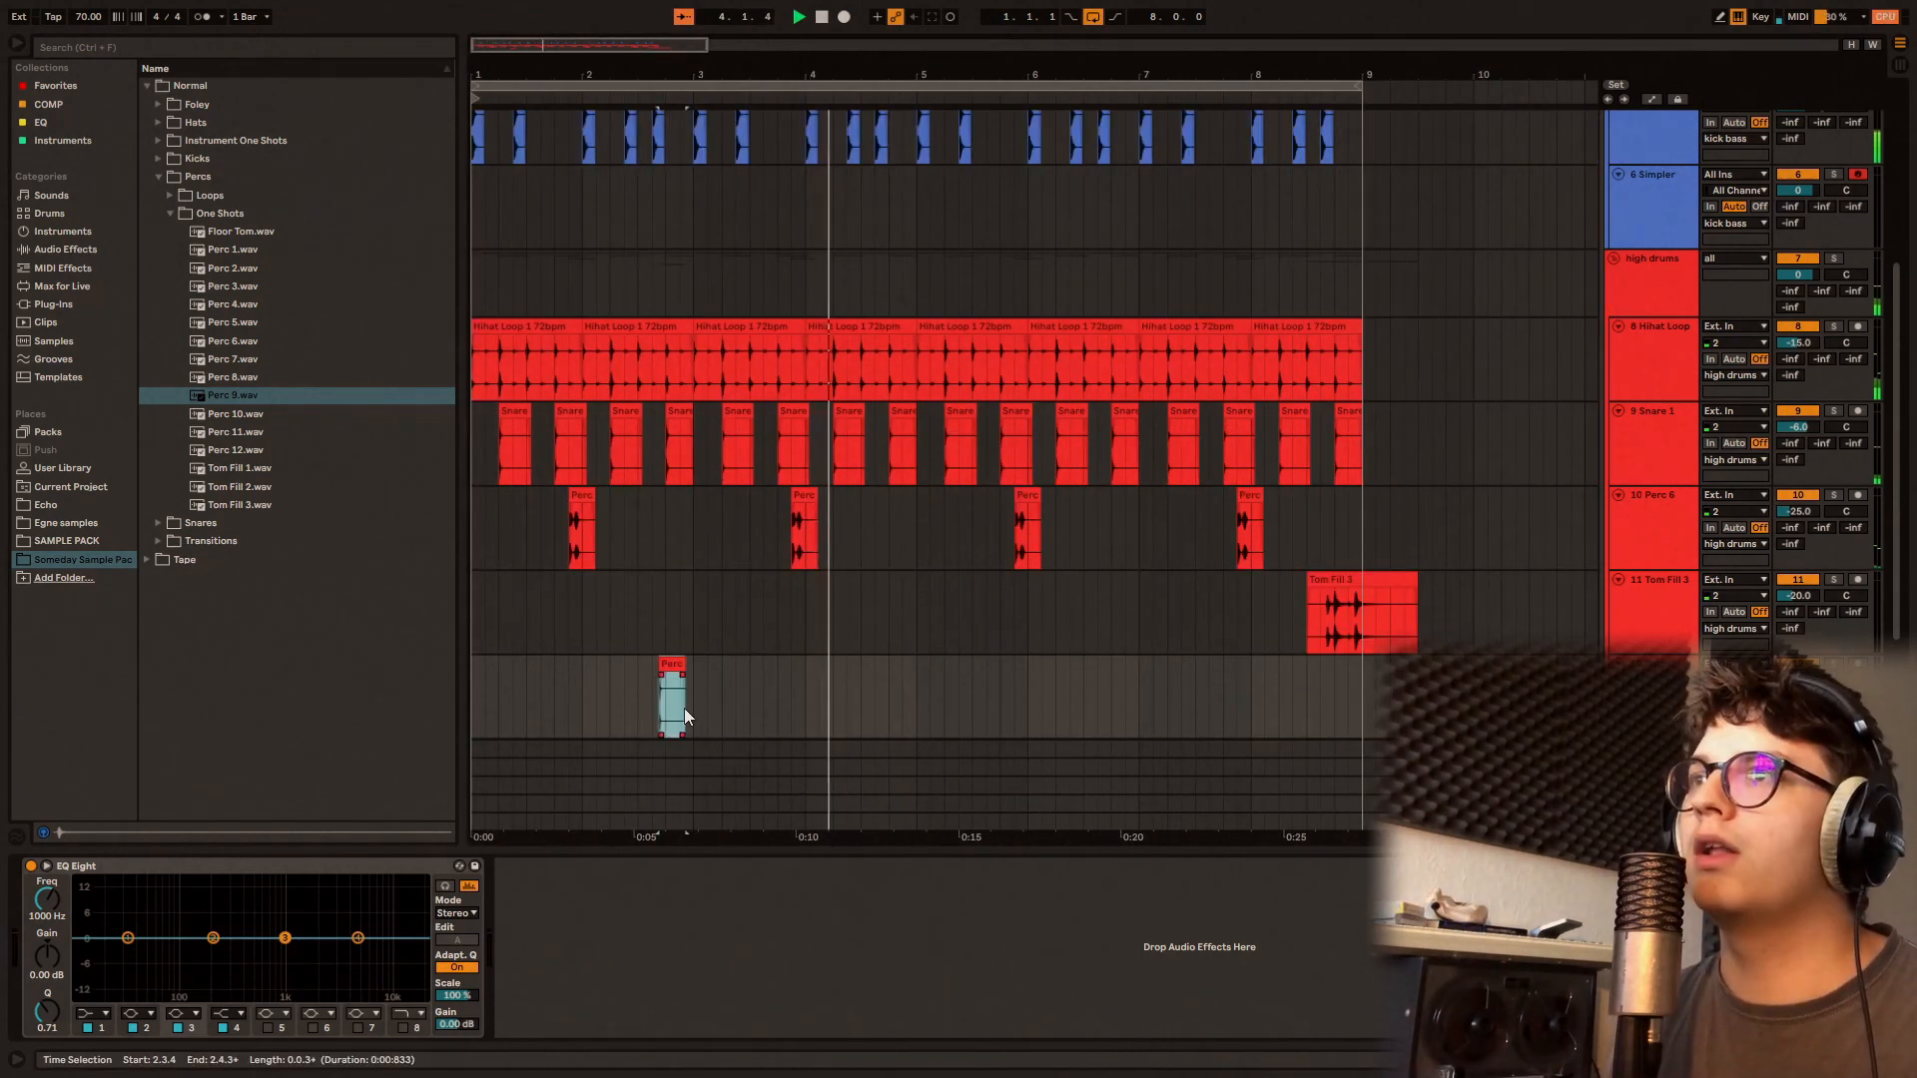
left_click_drag(692, 708, 472, 702)
key("ctrl+d")
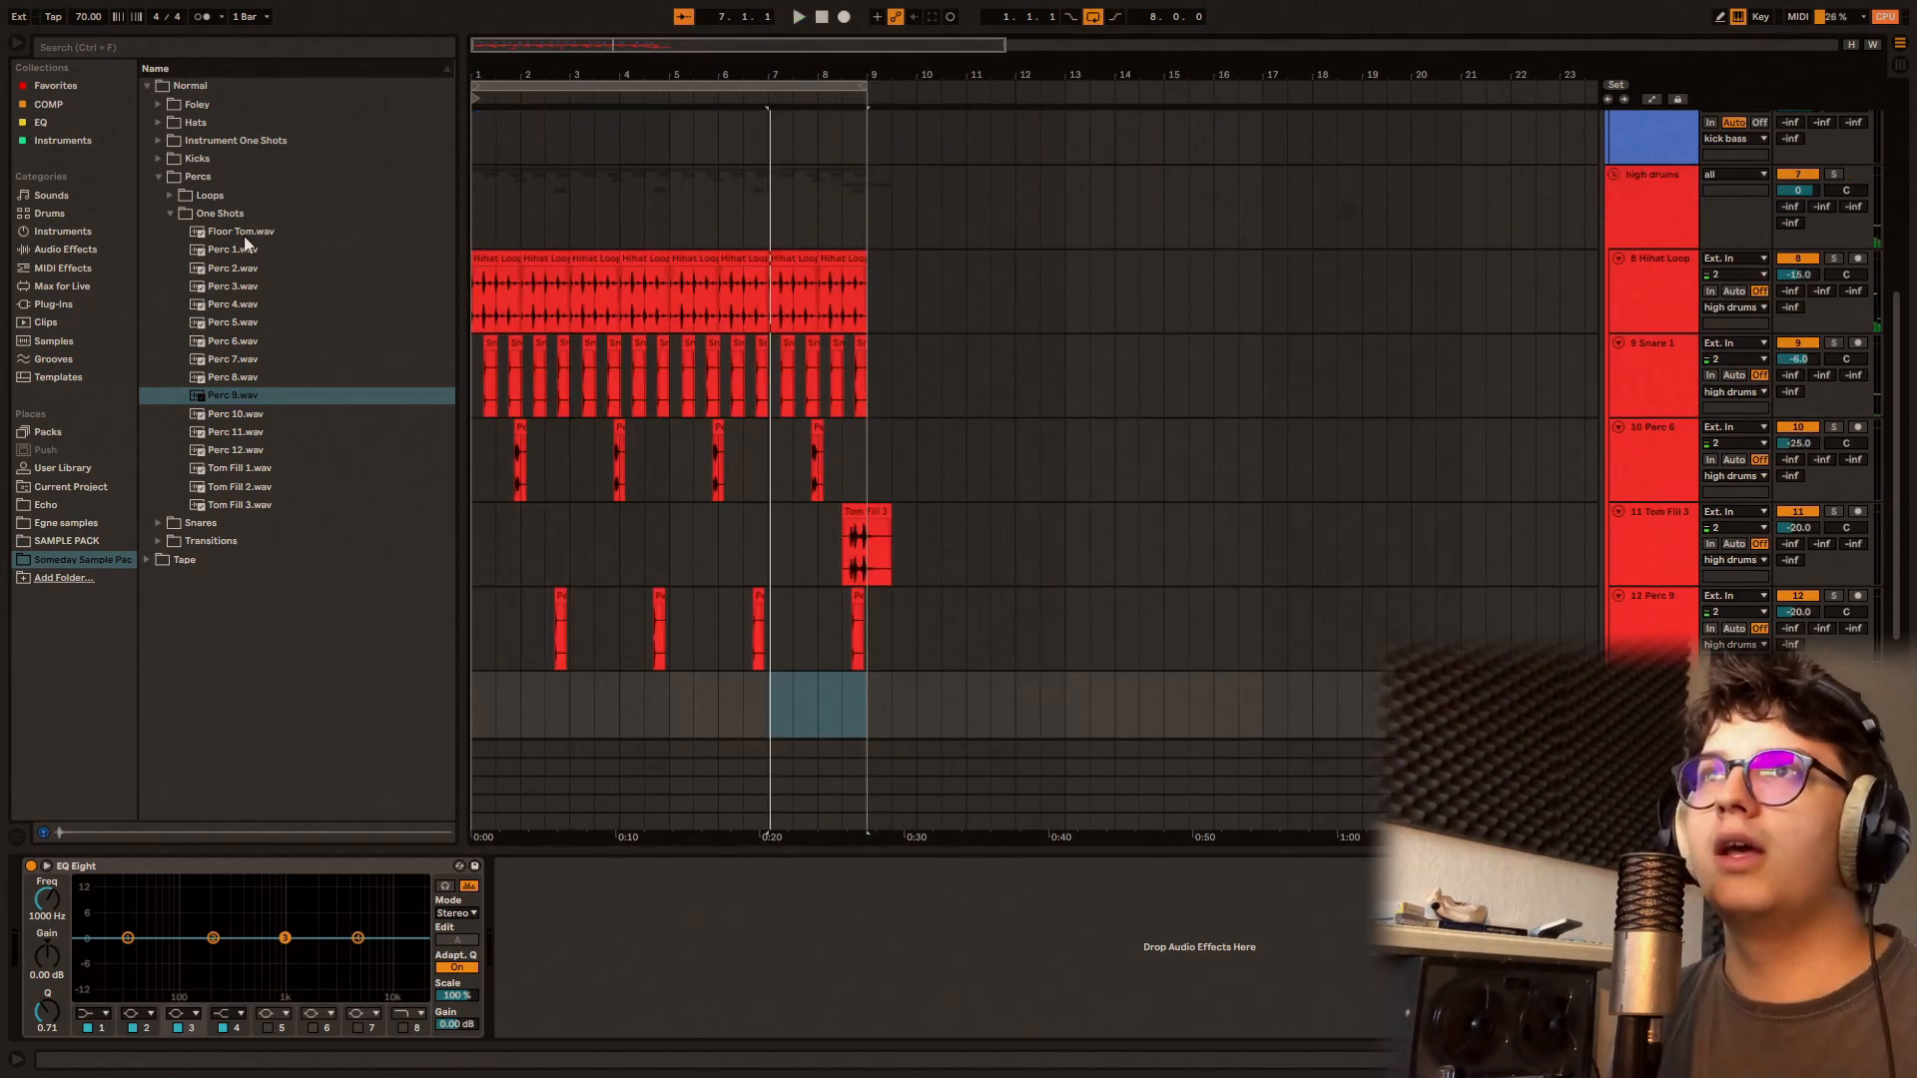
Step: Audition the loops in the Normal Percs folder up to Perc Loop 7 75bpm.wav
left_click(228, 214)
left_click(205, 178)
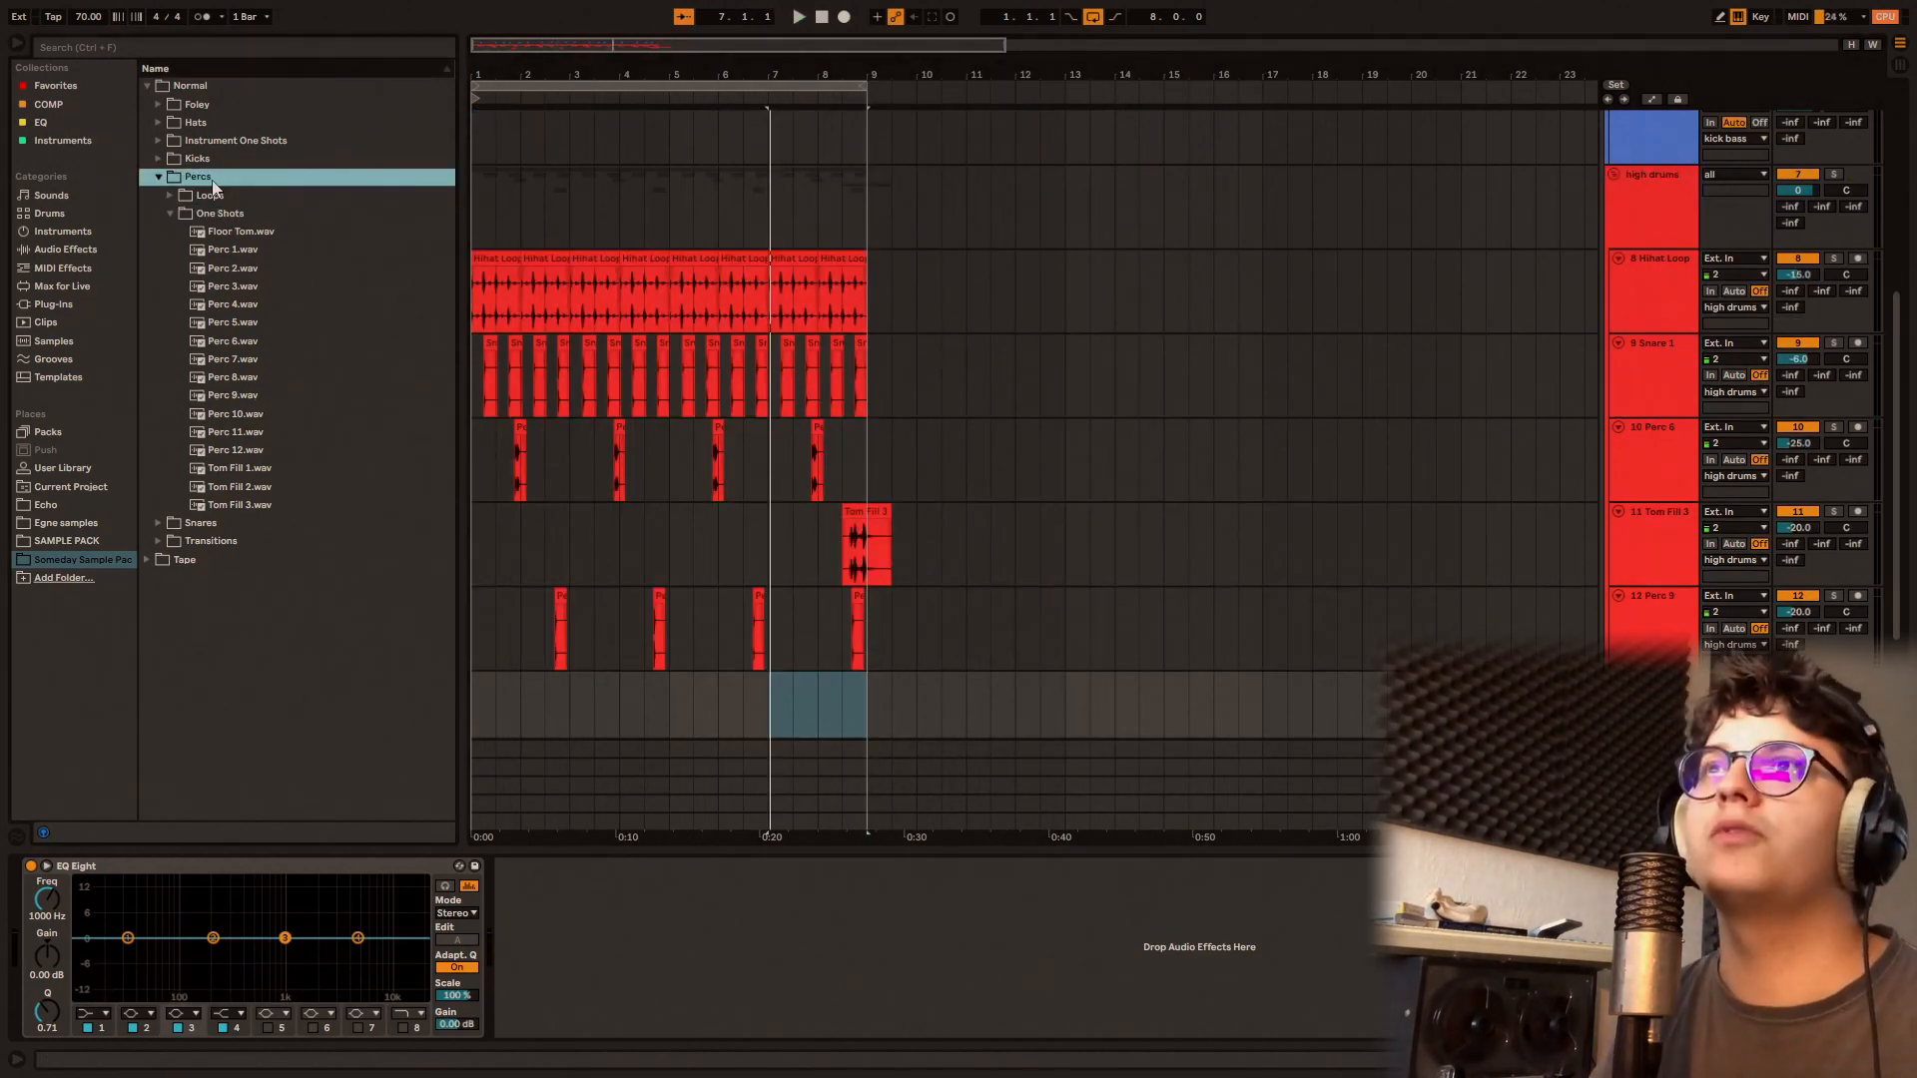
key("Down")
key("Down")
key("Left")
key("Up")
key("Right")
key("Down")
key("Down")
key("Down")
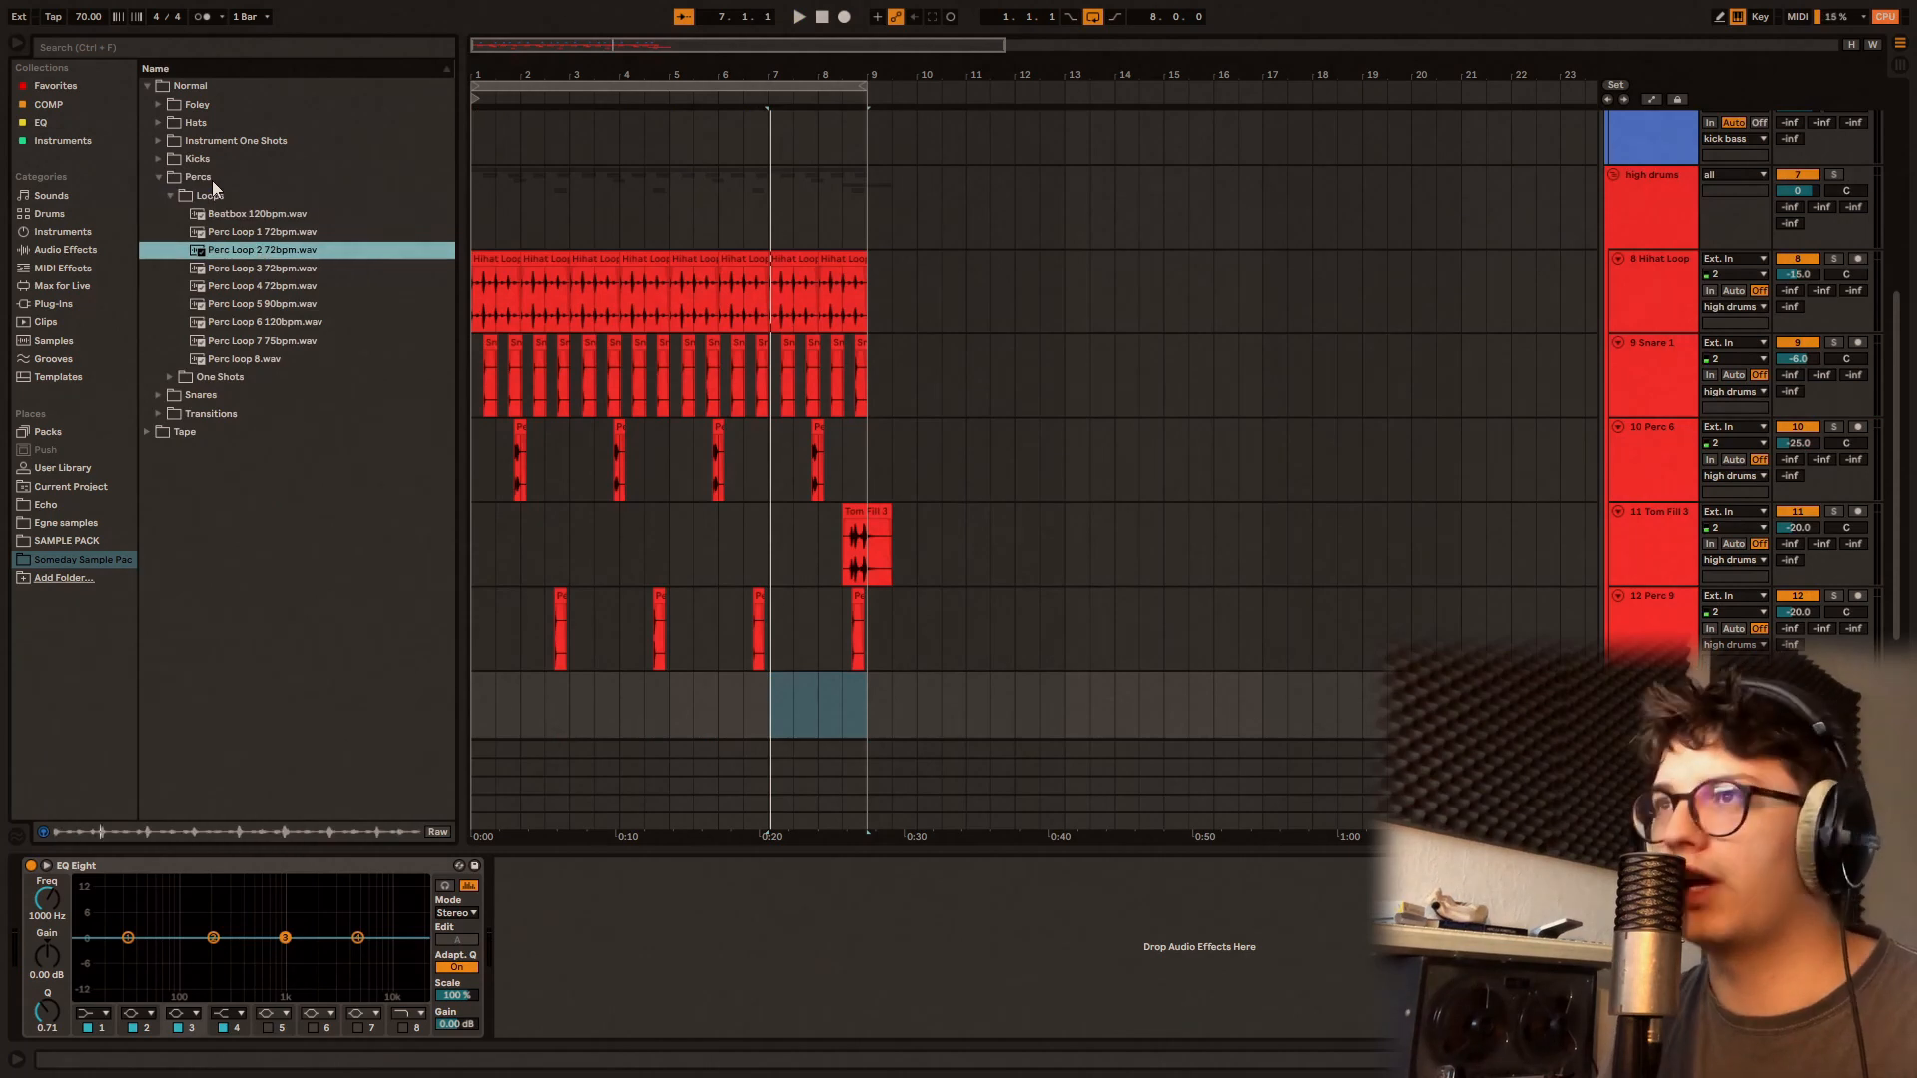
key("Down")
key("Down")
key("Down")
key("Down")
key("Down")
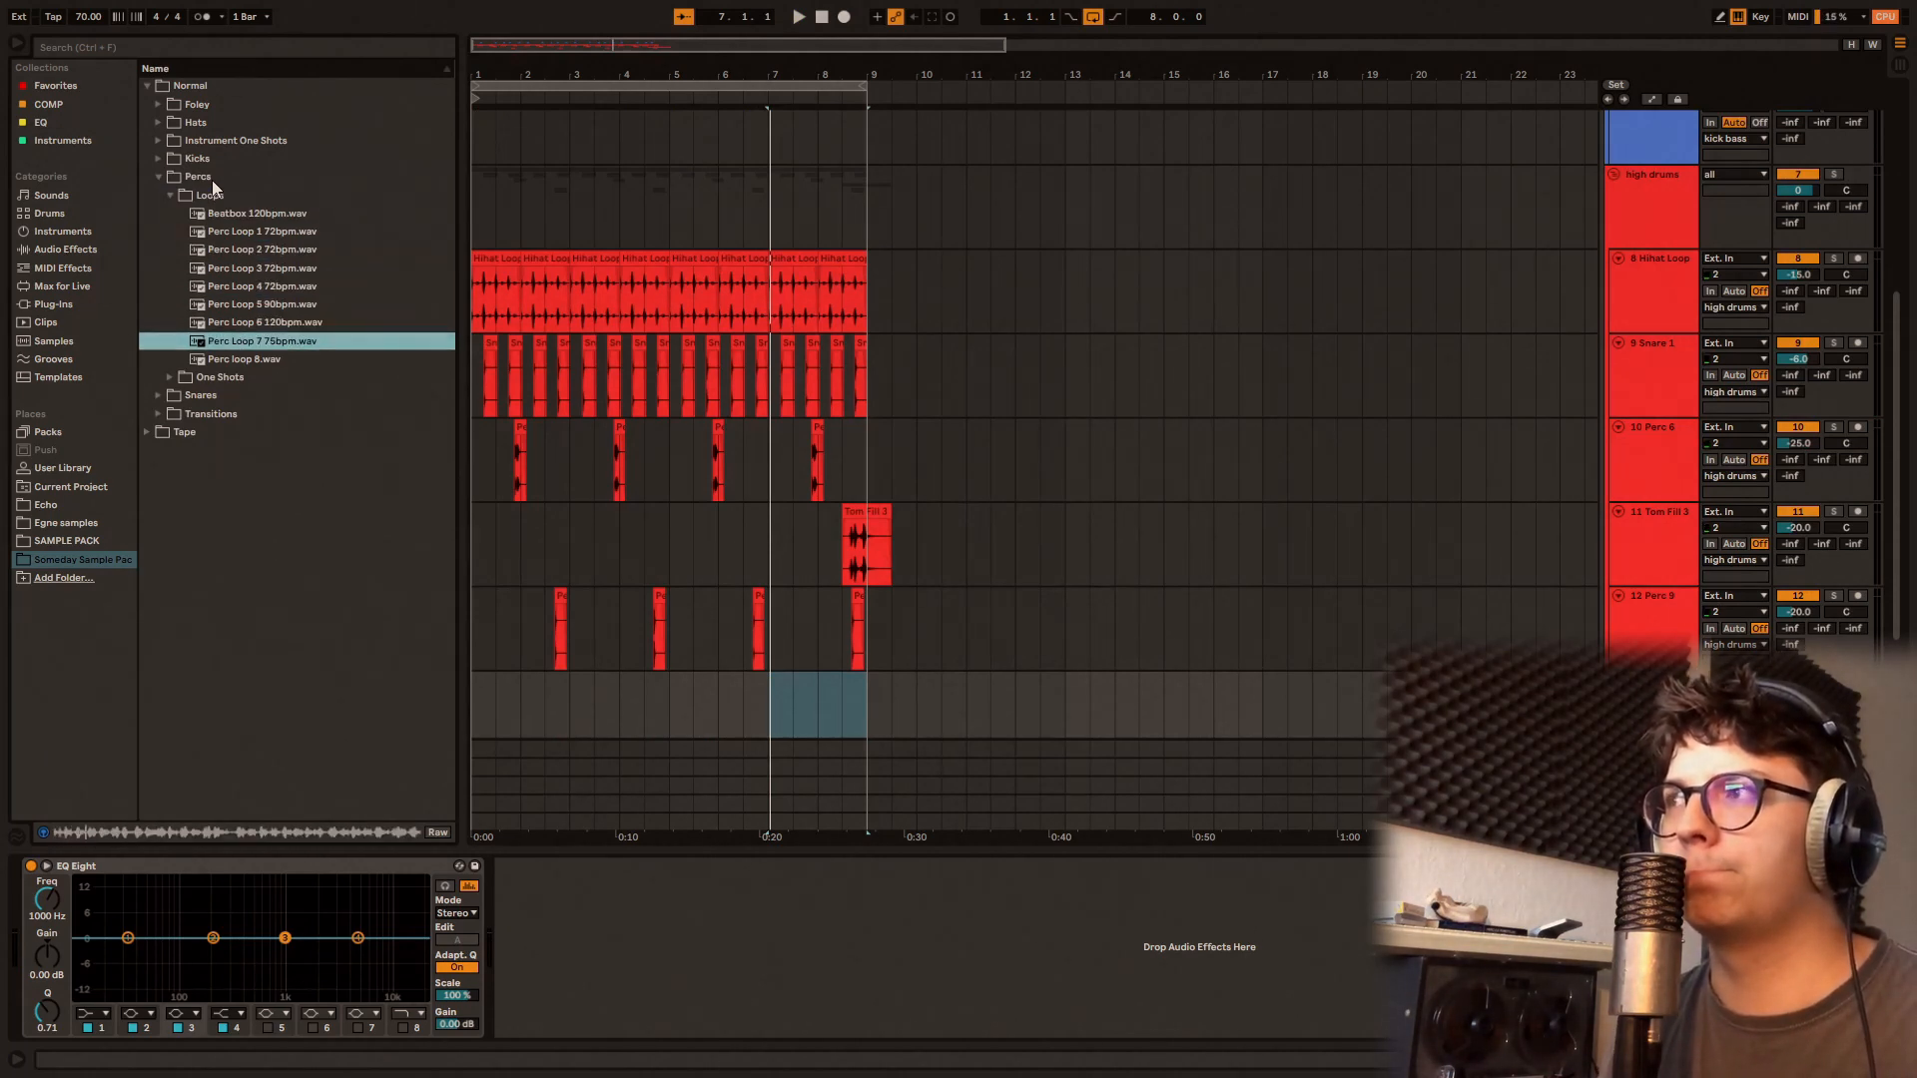
Step: Fill bars 1 to 8 of the empty track below Perc 9 with Perc Loop 7 75bpm.wav at -32 dB
left_click_drag(255, 346, 476, 715)
left_click_drag(1795, 330, 1795, 352)
left_click(605, 311)
key("ctrl+d")
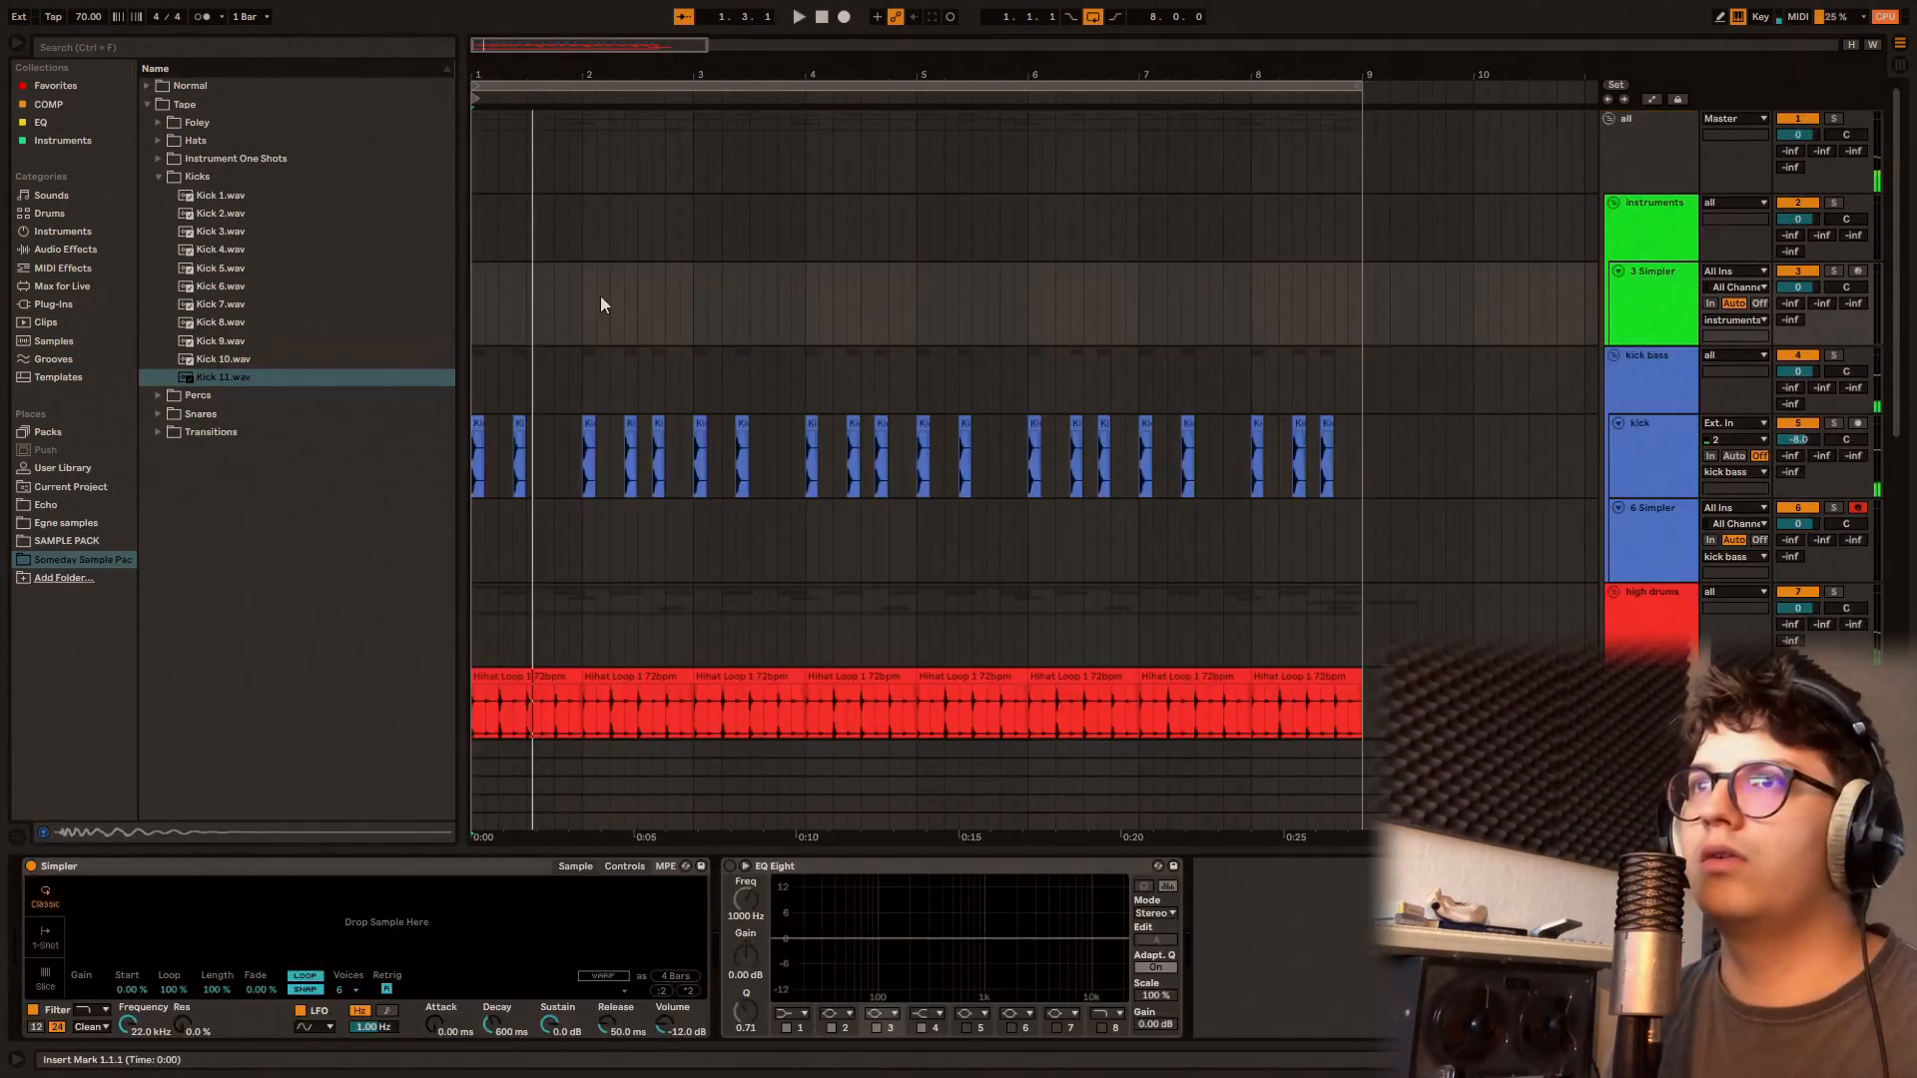
Step: Load Casio Rhodes High C.wav from the Normal Instrument One Shots into the Simpler on track 3
left_click(189, 105)
key("Left")
key("Up")
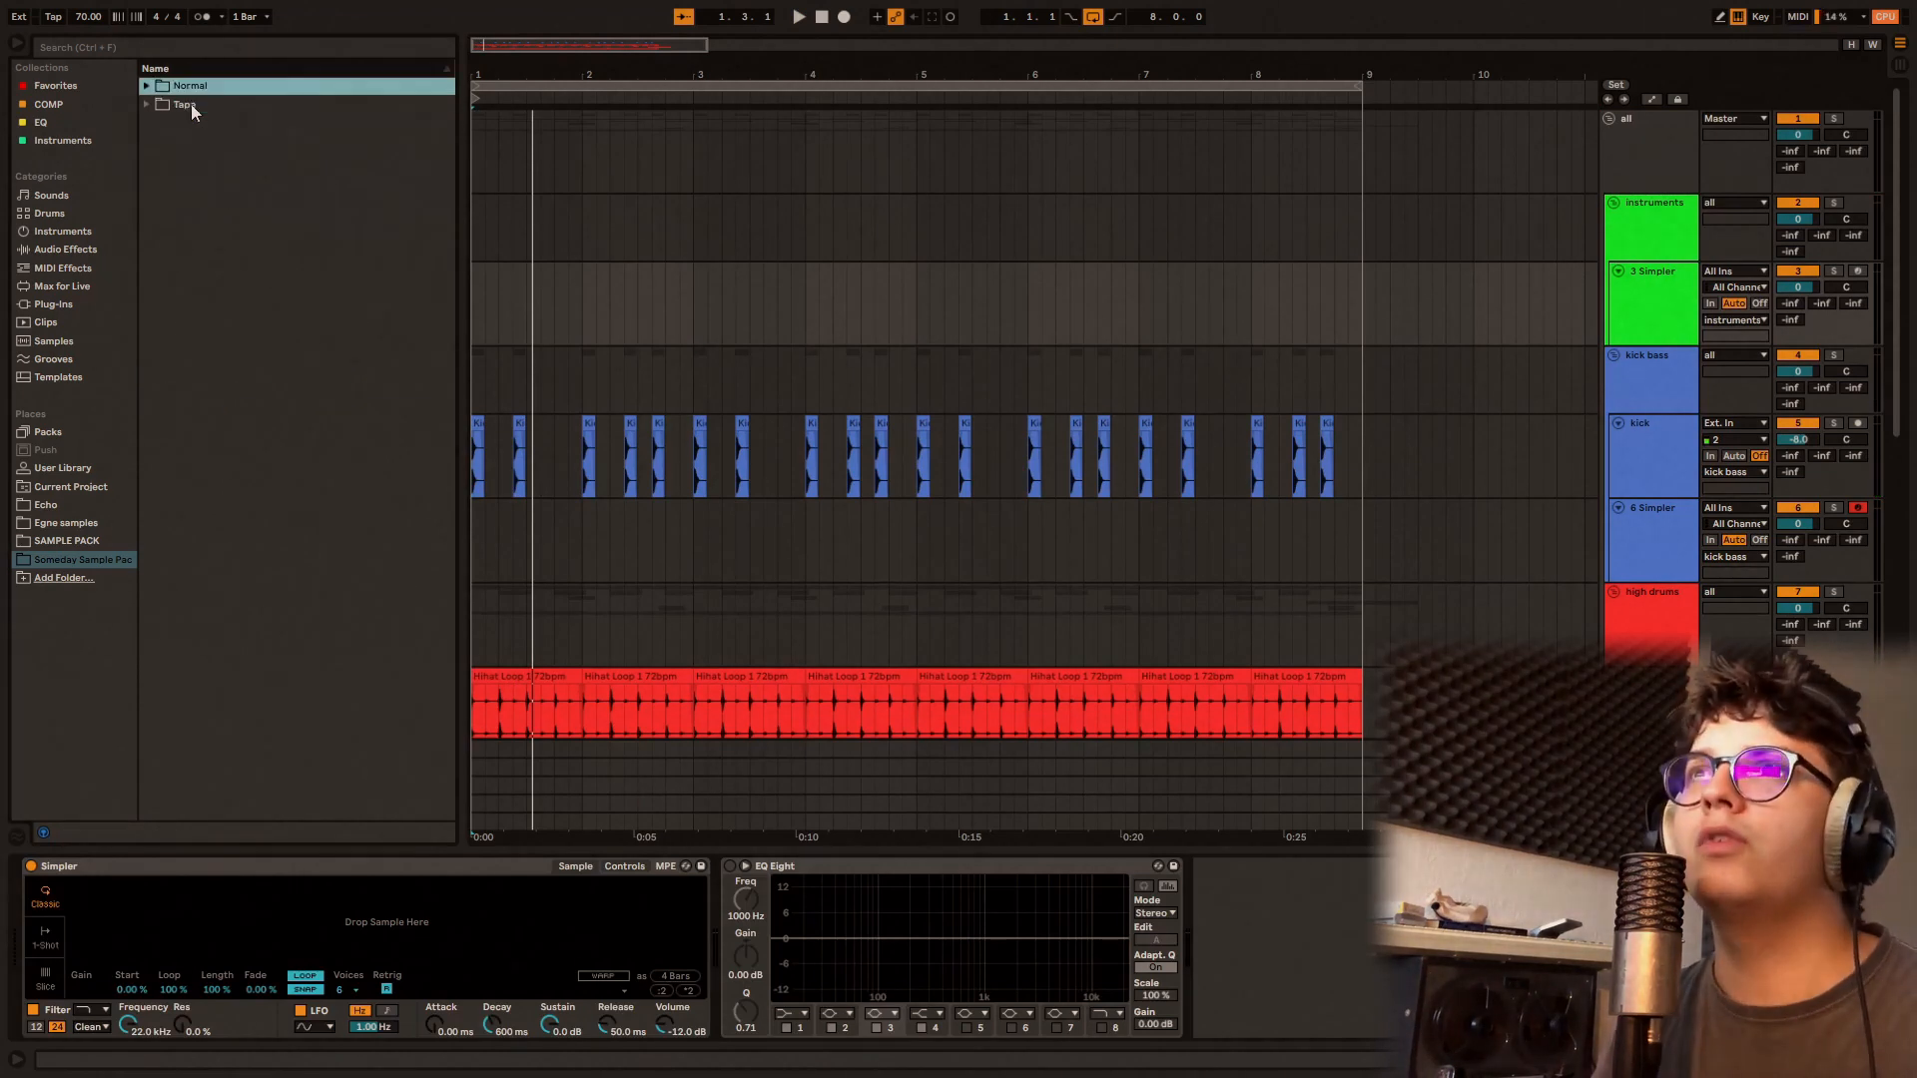
key("Right")
key("Down")
key("Down")
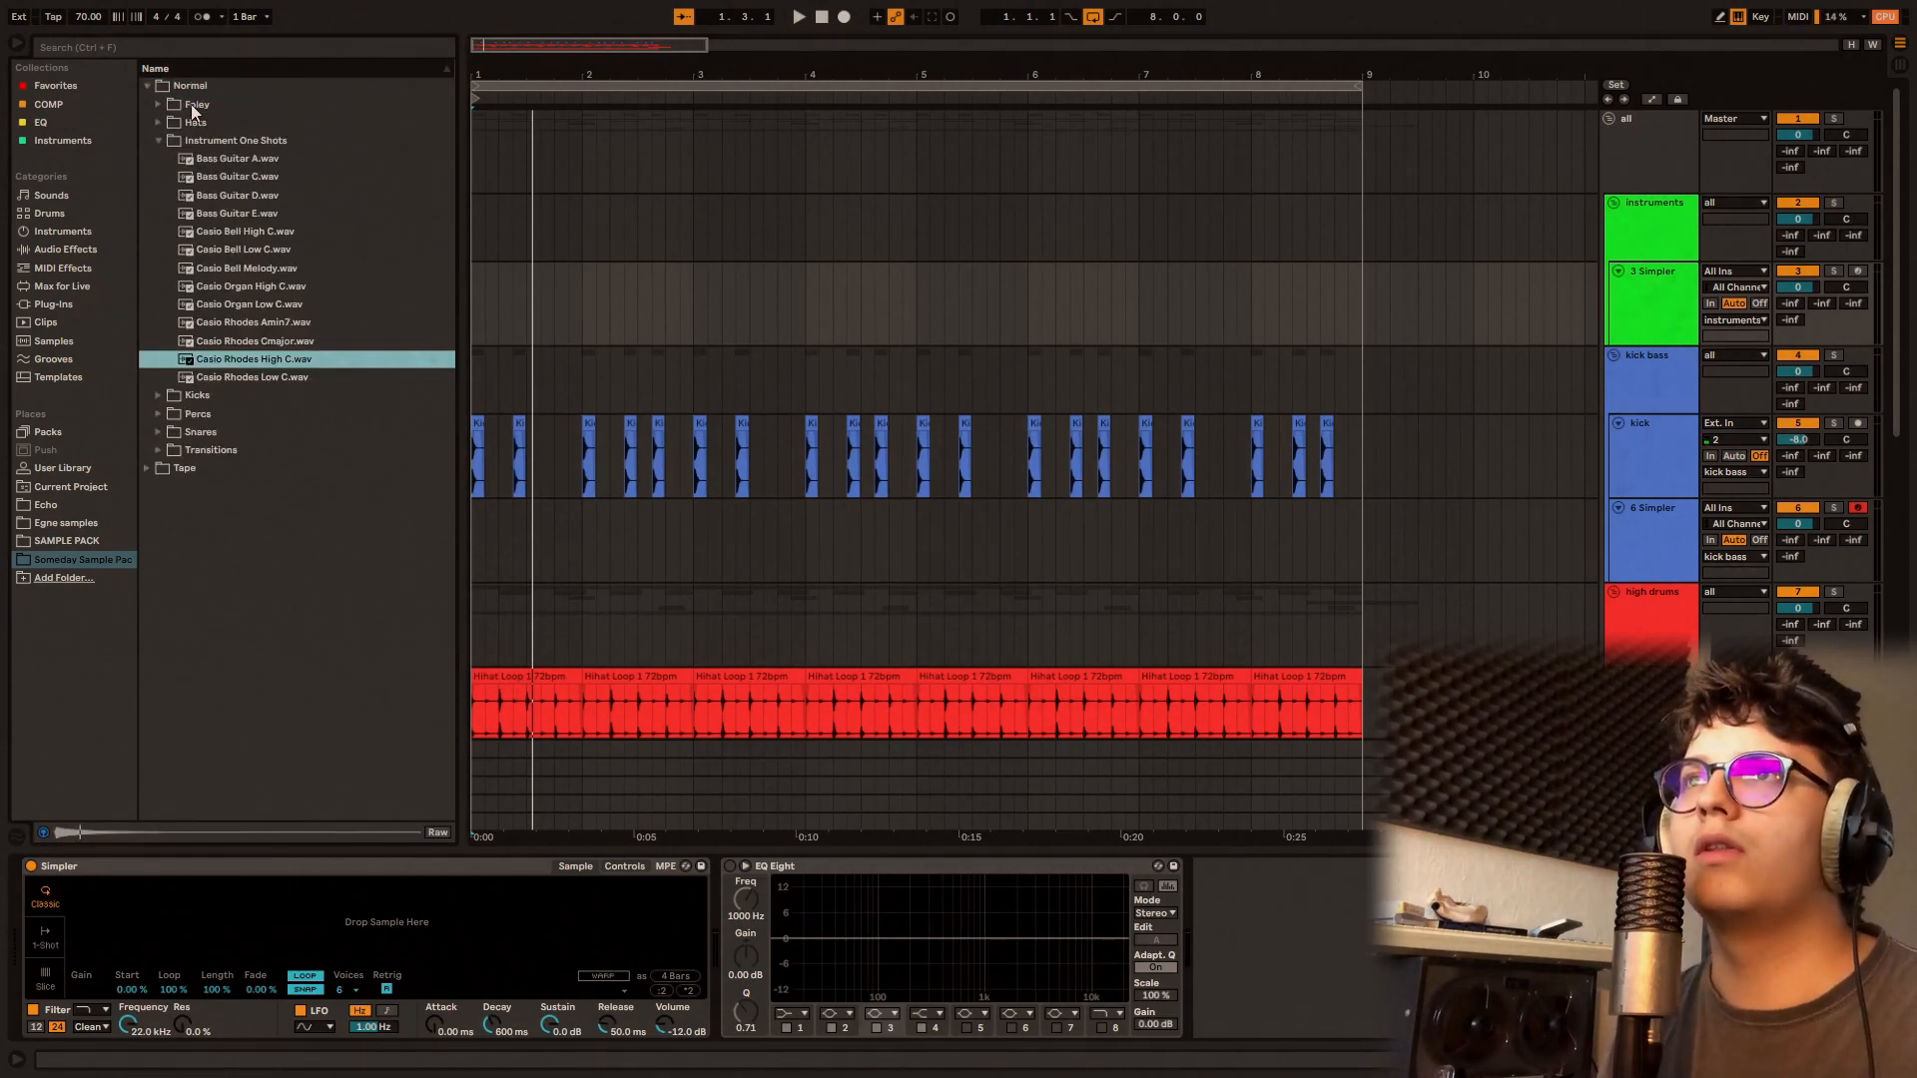
left_click_drag(258, 359, 320, 933)
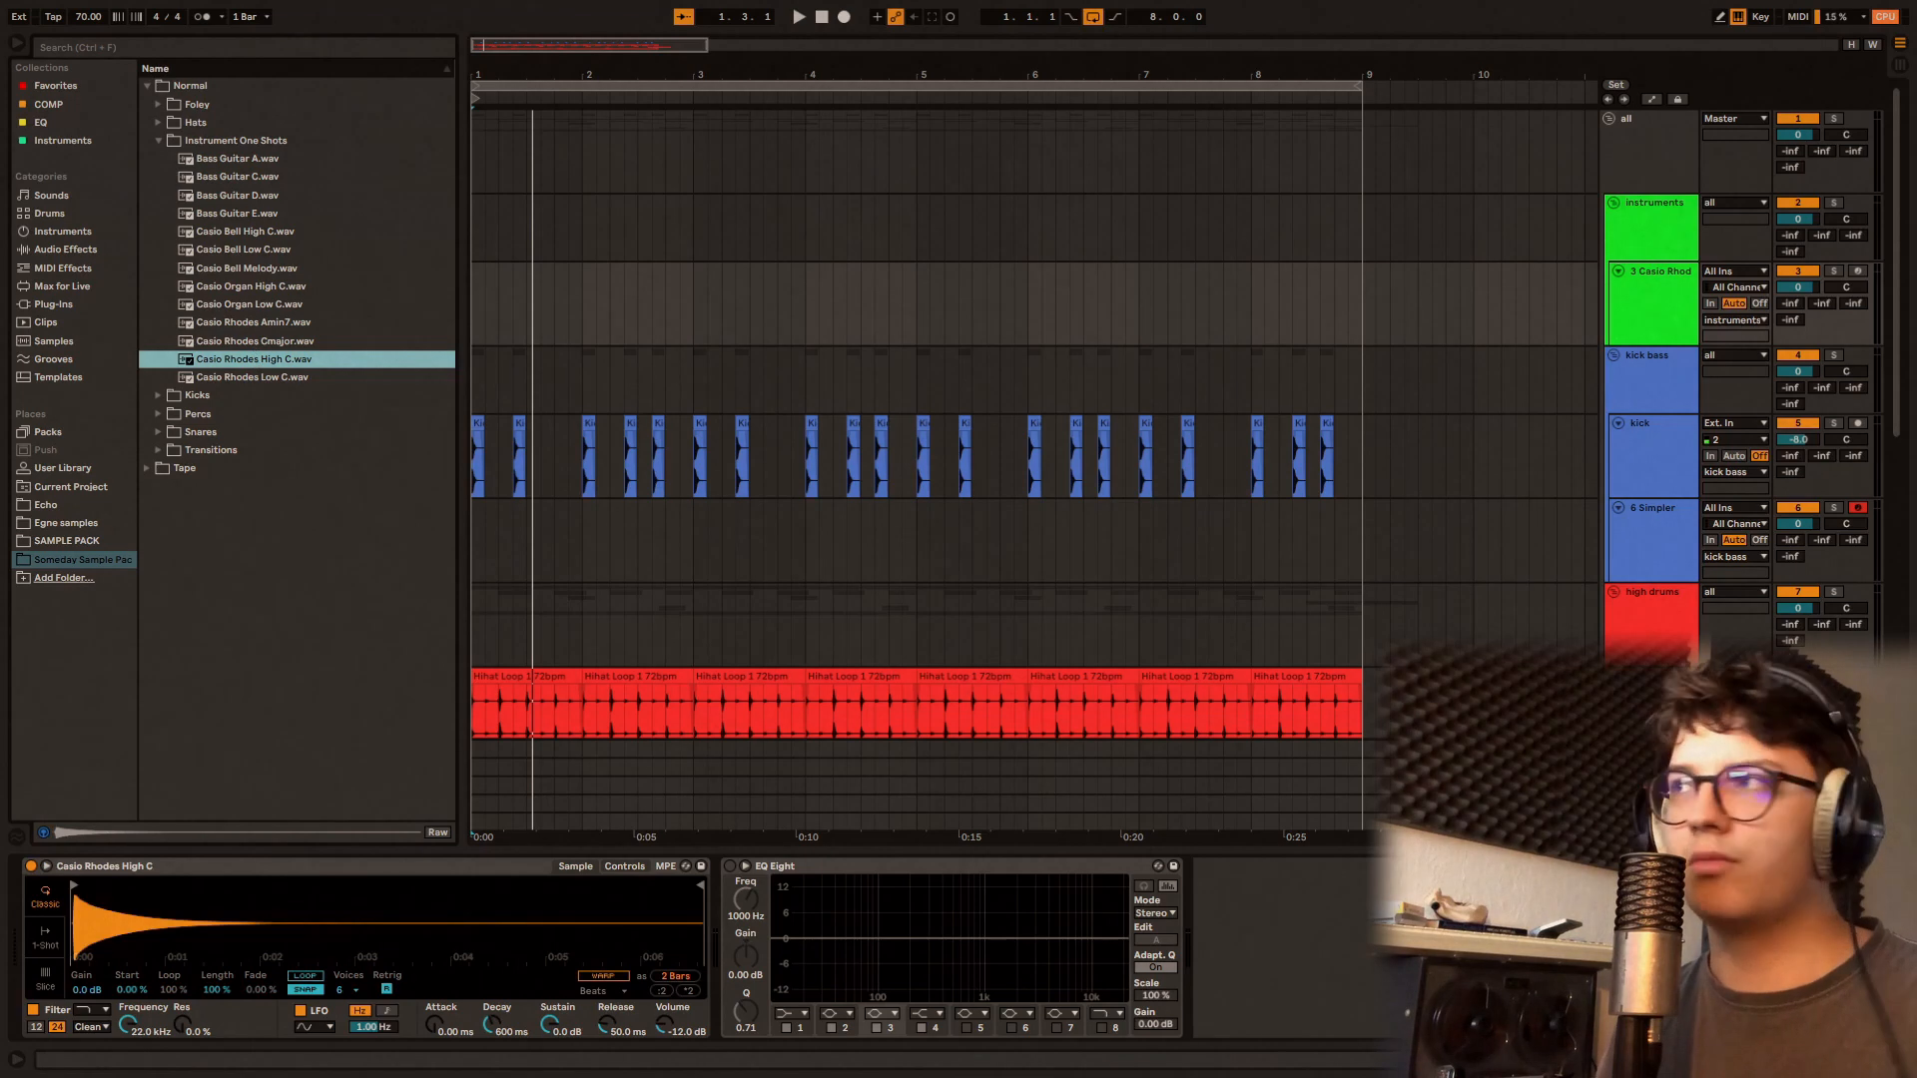
Step: Arm the Casio Rhodes track and record an eight-bar MIDI chord part from 1.1.1
left_click(1858, 271)
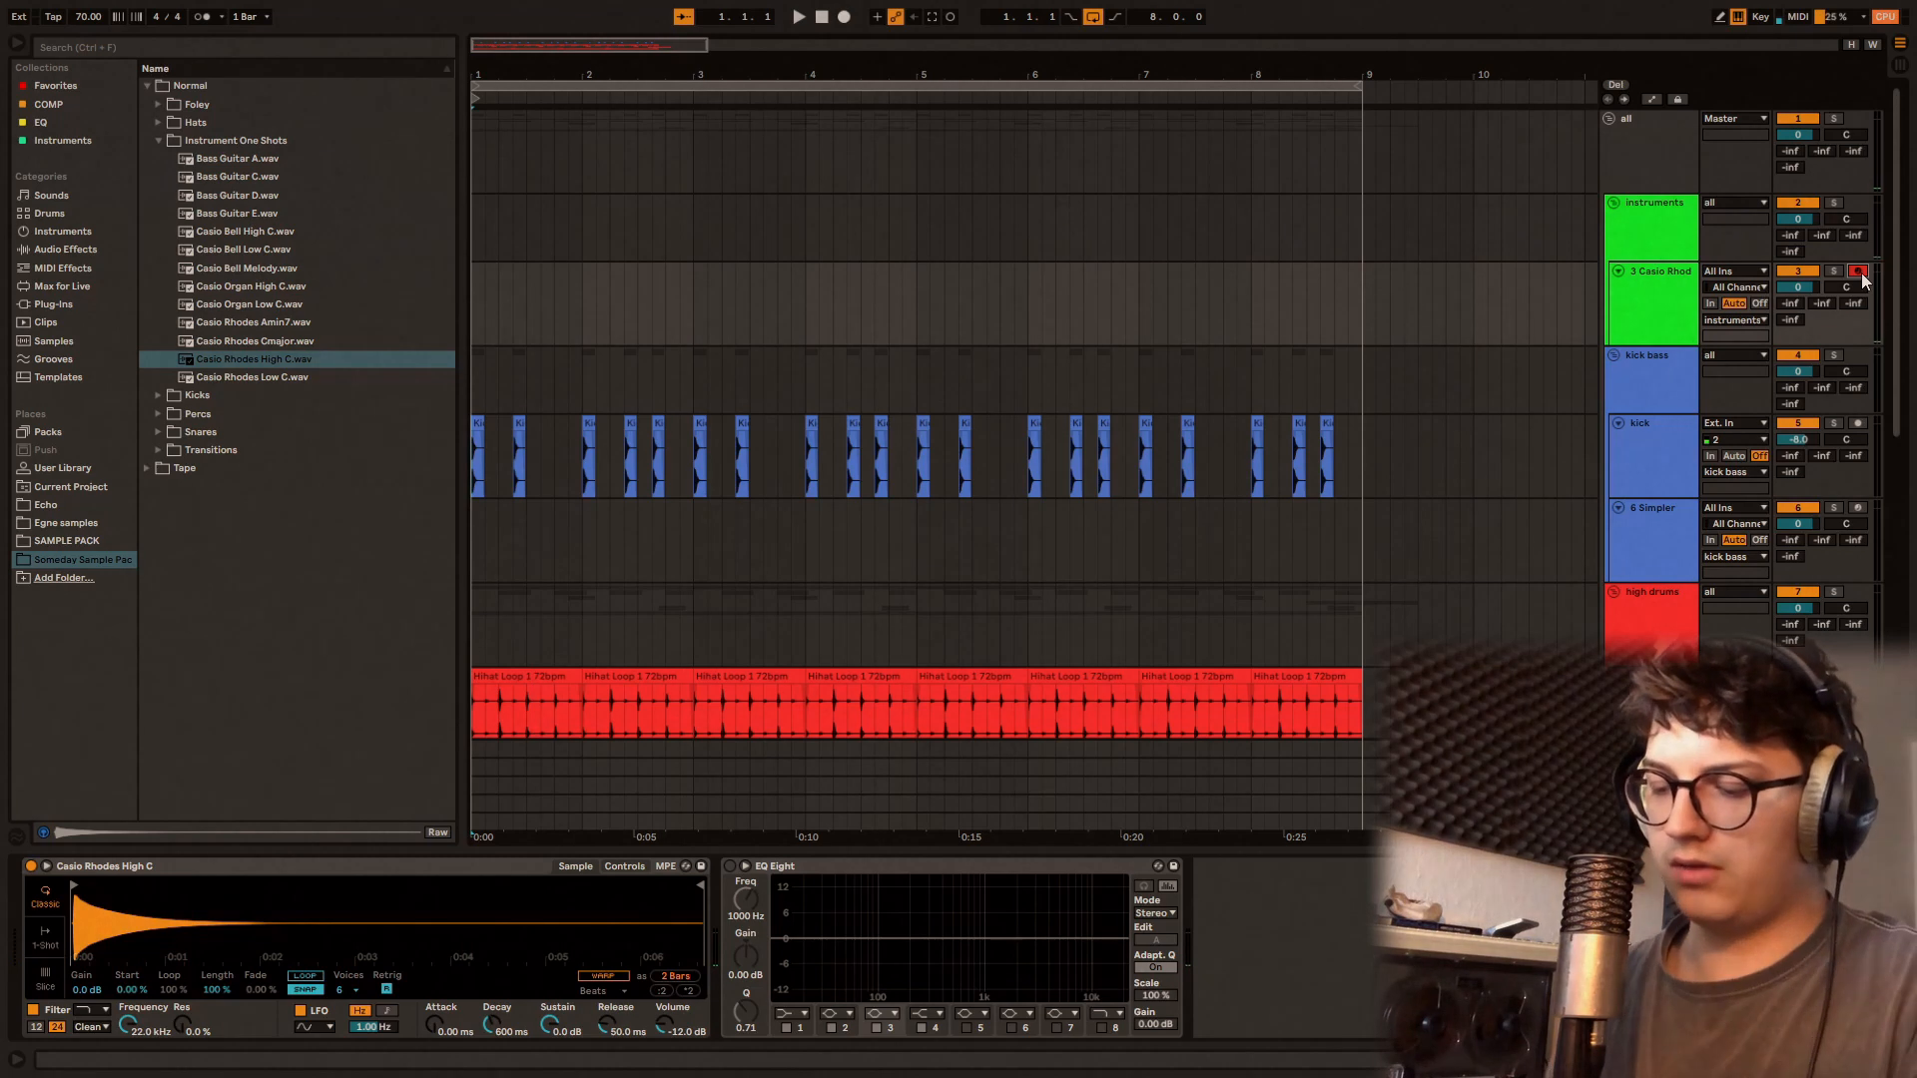
key("F9")
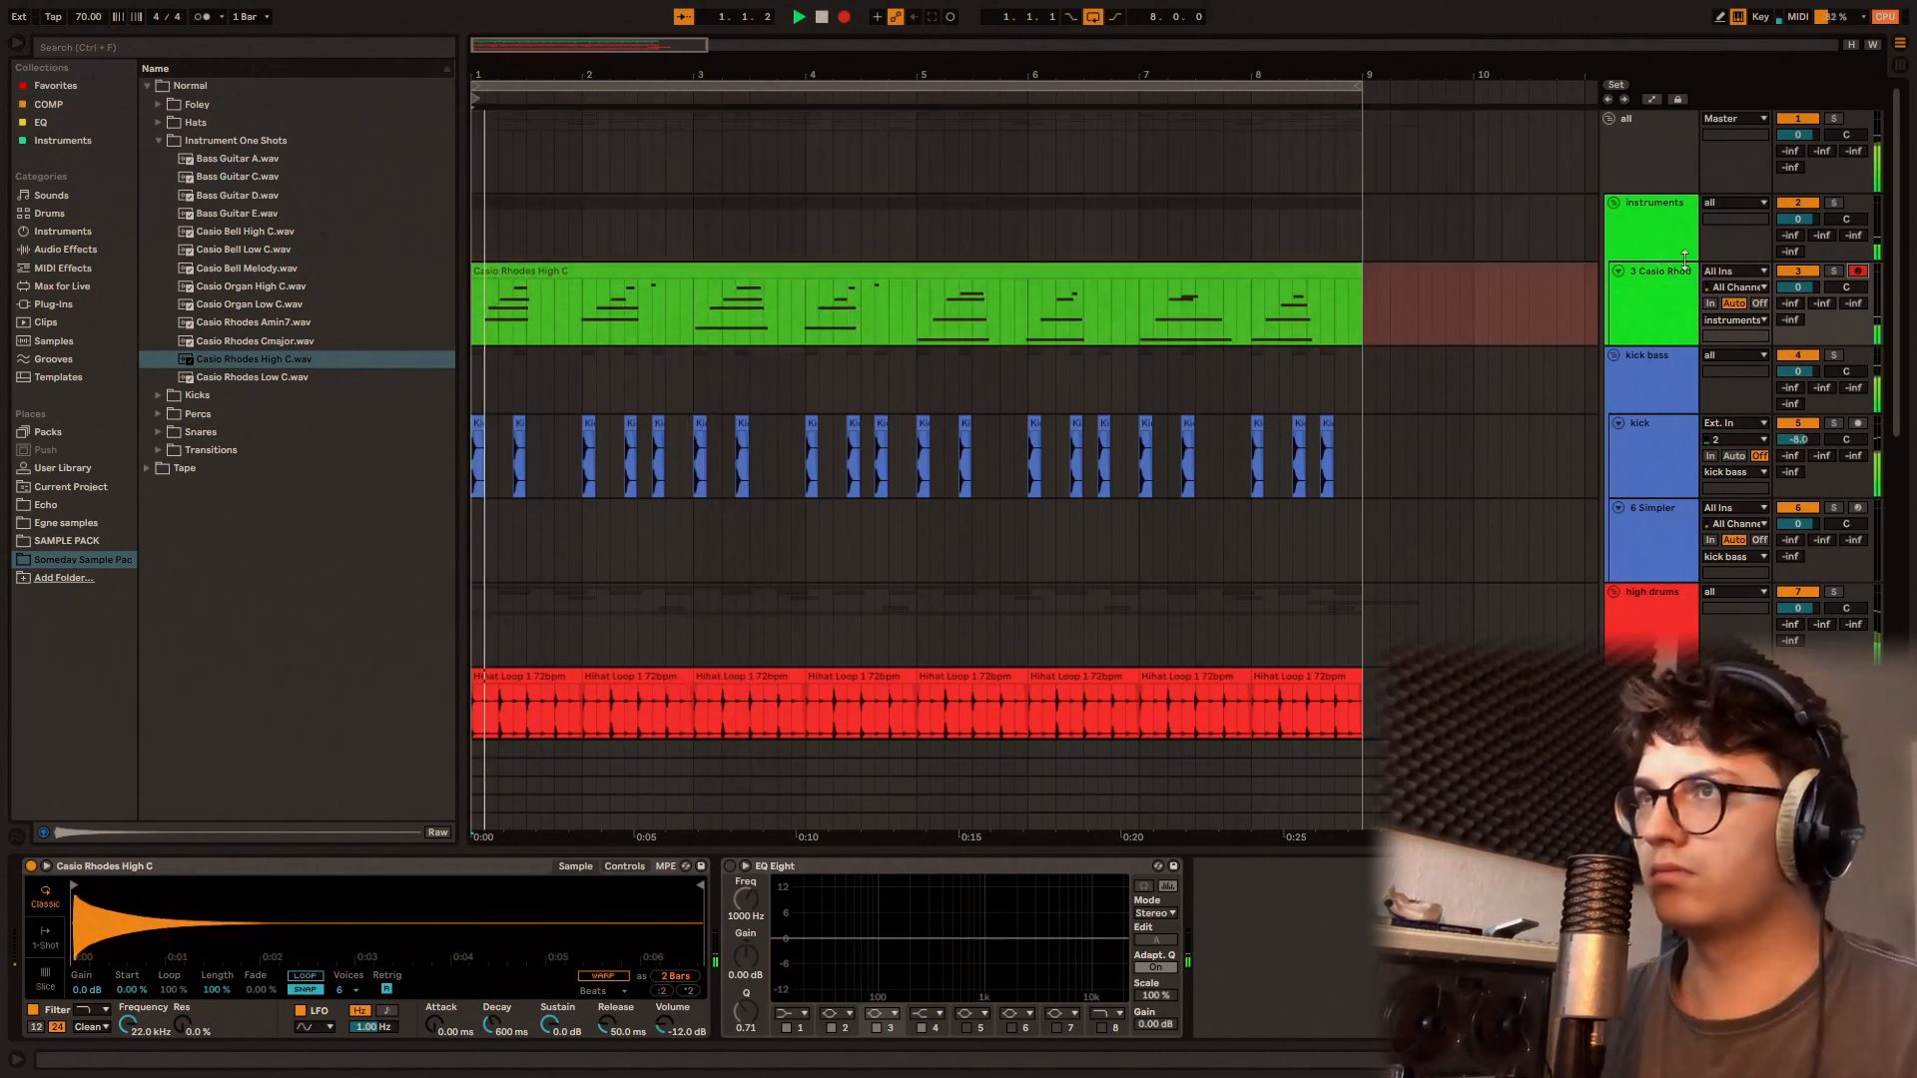
key("space")
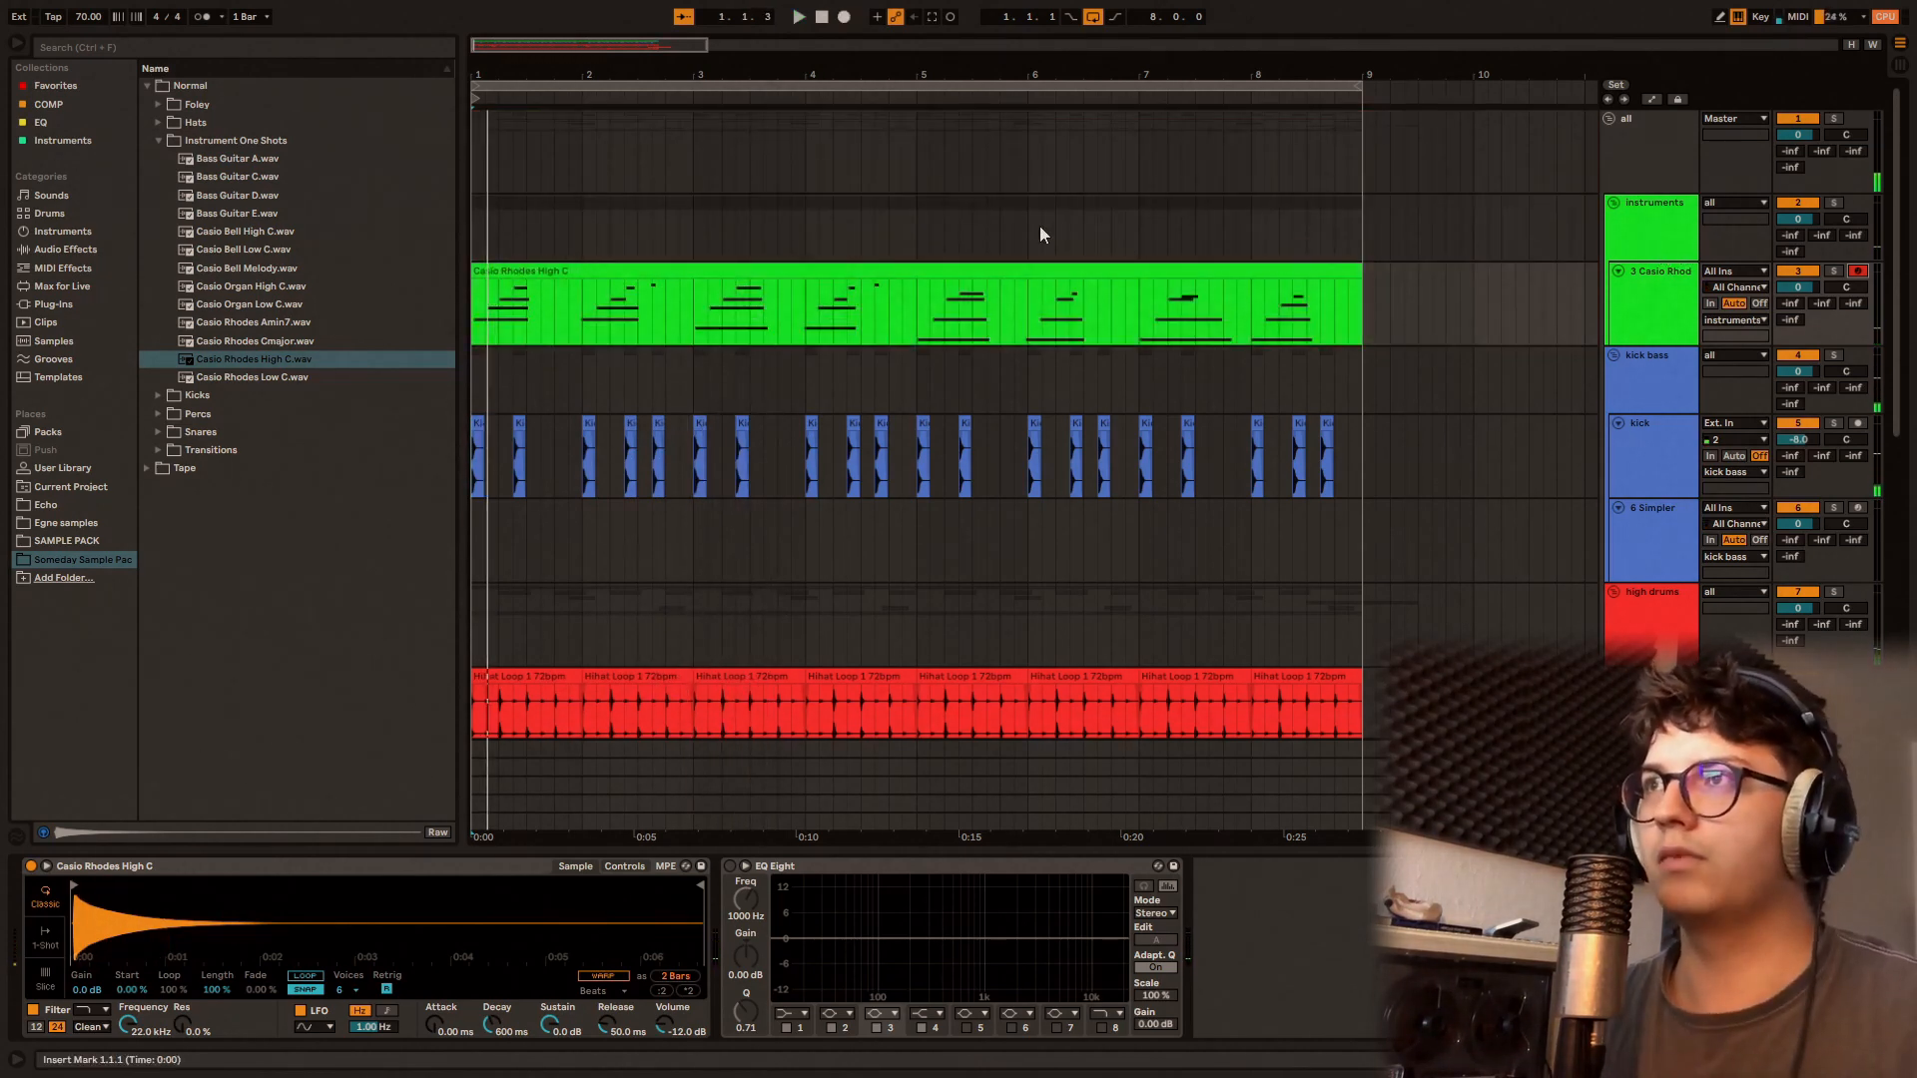
Step: Quantize all notes in the recorded Casio Rhodes High C clip and play it back
double_click(999, 305)
left_click(878, 813)
key("ctrl+a")
right_click(937, 785)
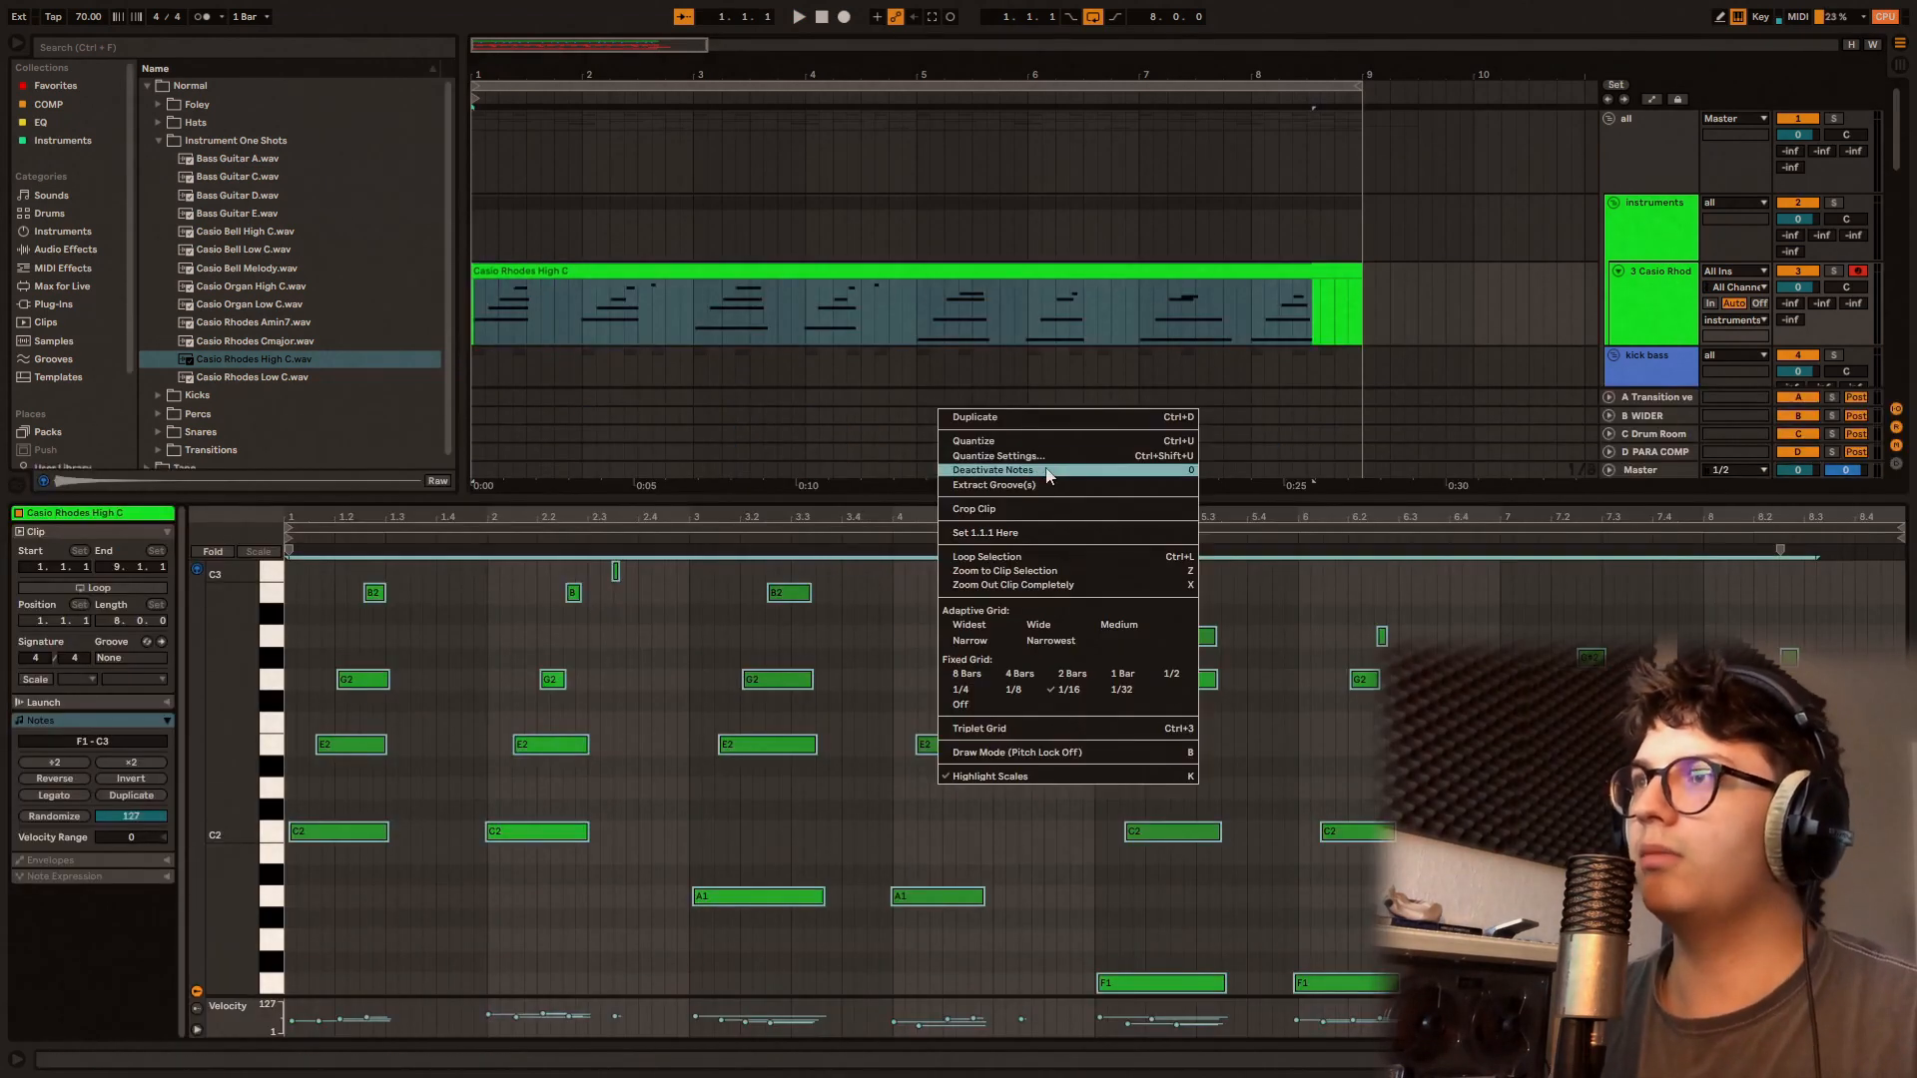
left_click(1054, 459)
key("space")
scroll(1027, 621, "up", 2)
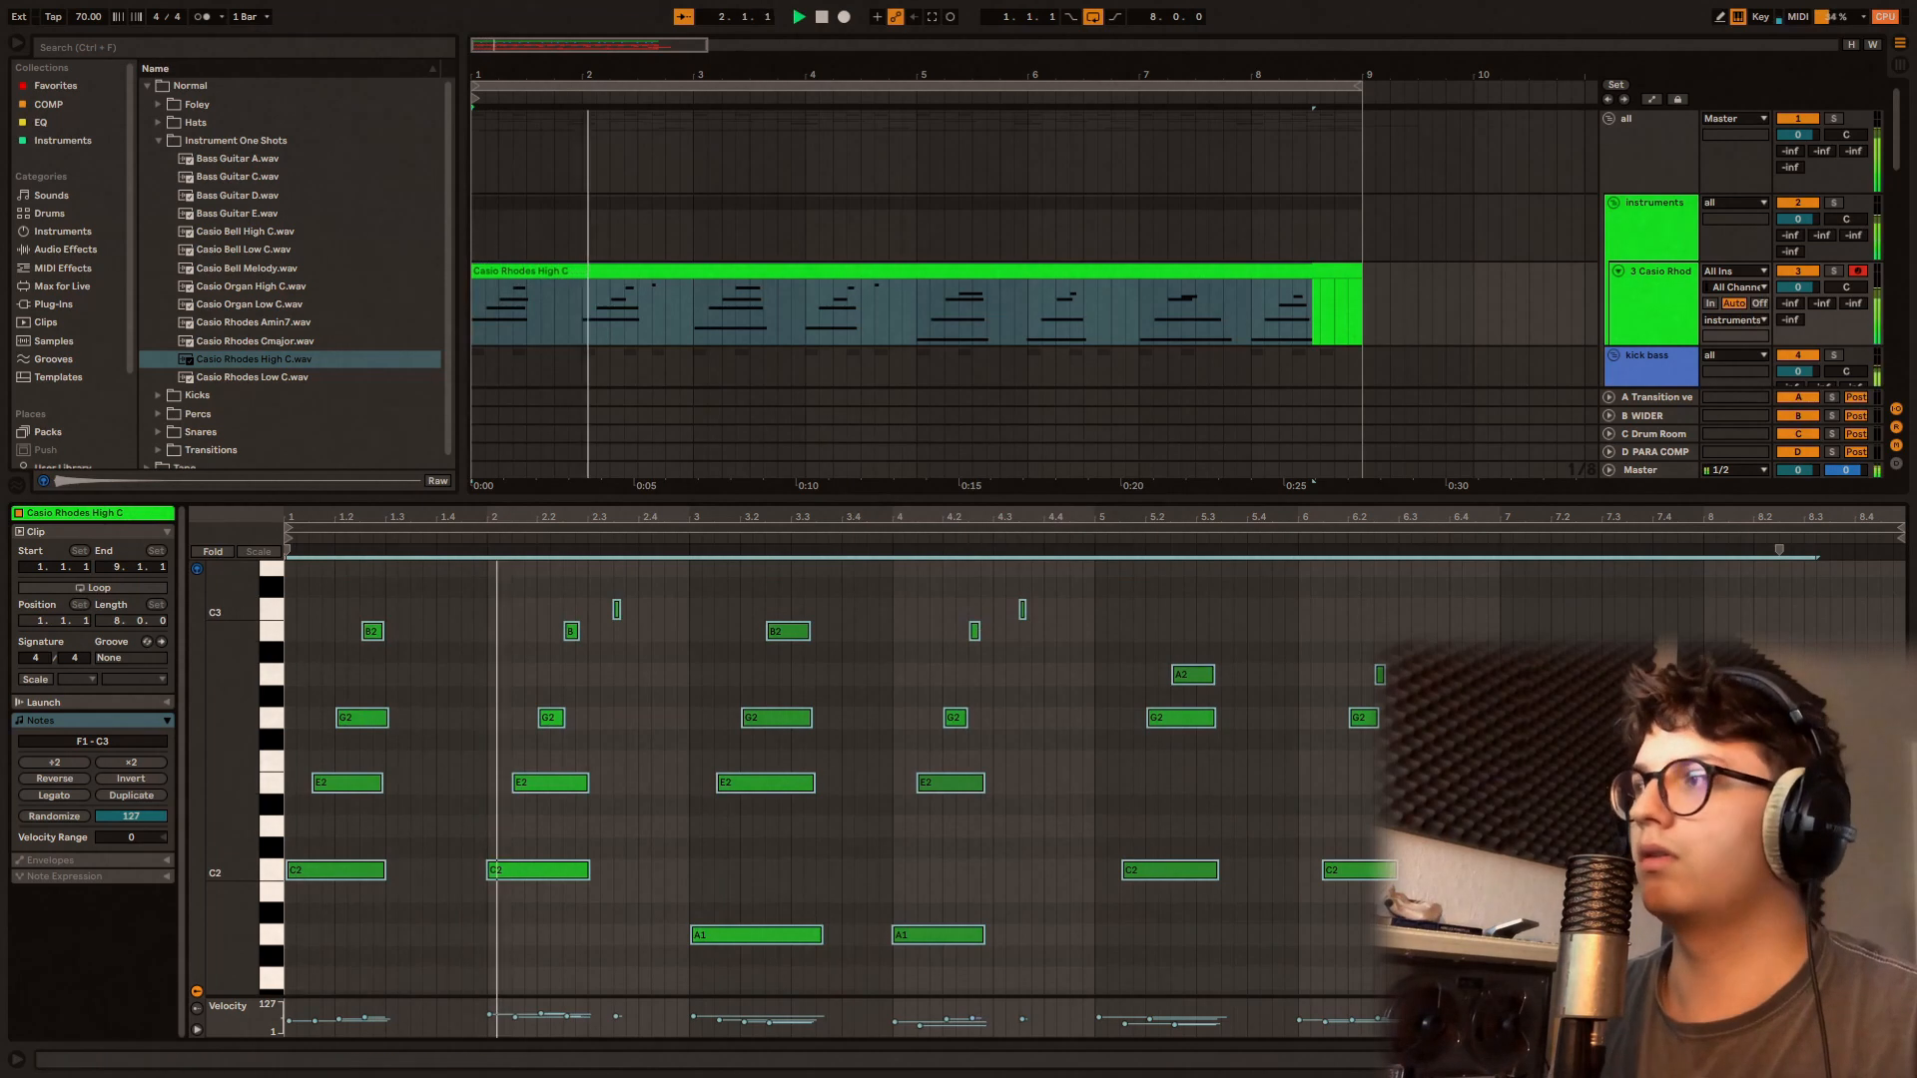
Step: Load Bass Guitar C.wav into track 6's Simpler and insert an empty MIDI clip from 1.1.1 to 9.1.1 on that track
left_click(1899, 1060)
double_click(1649, 508)
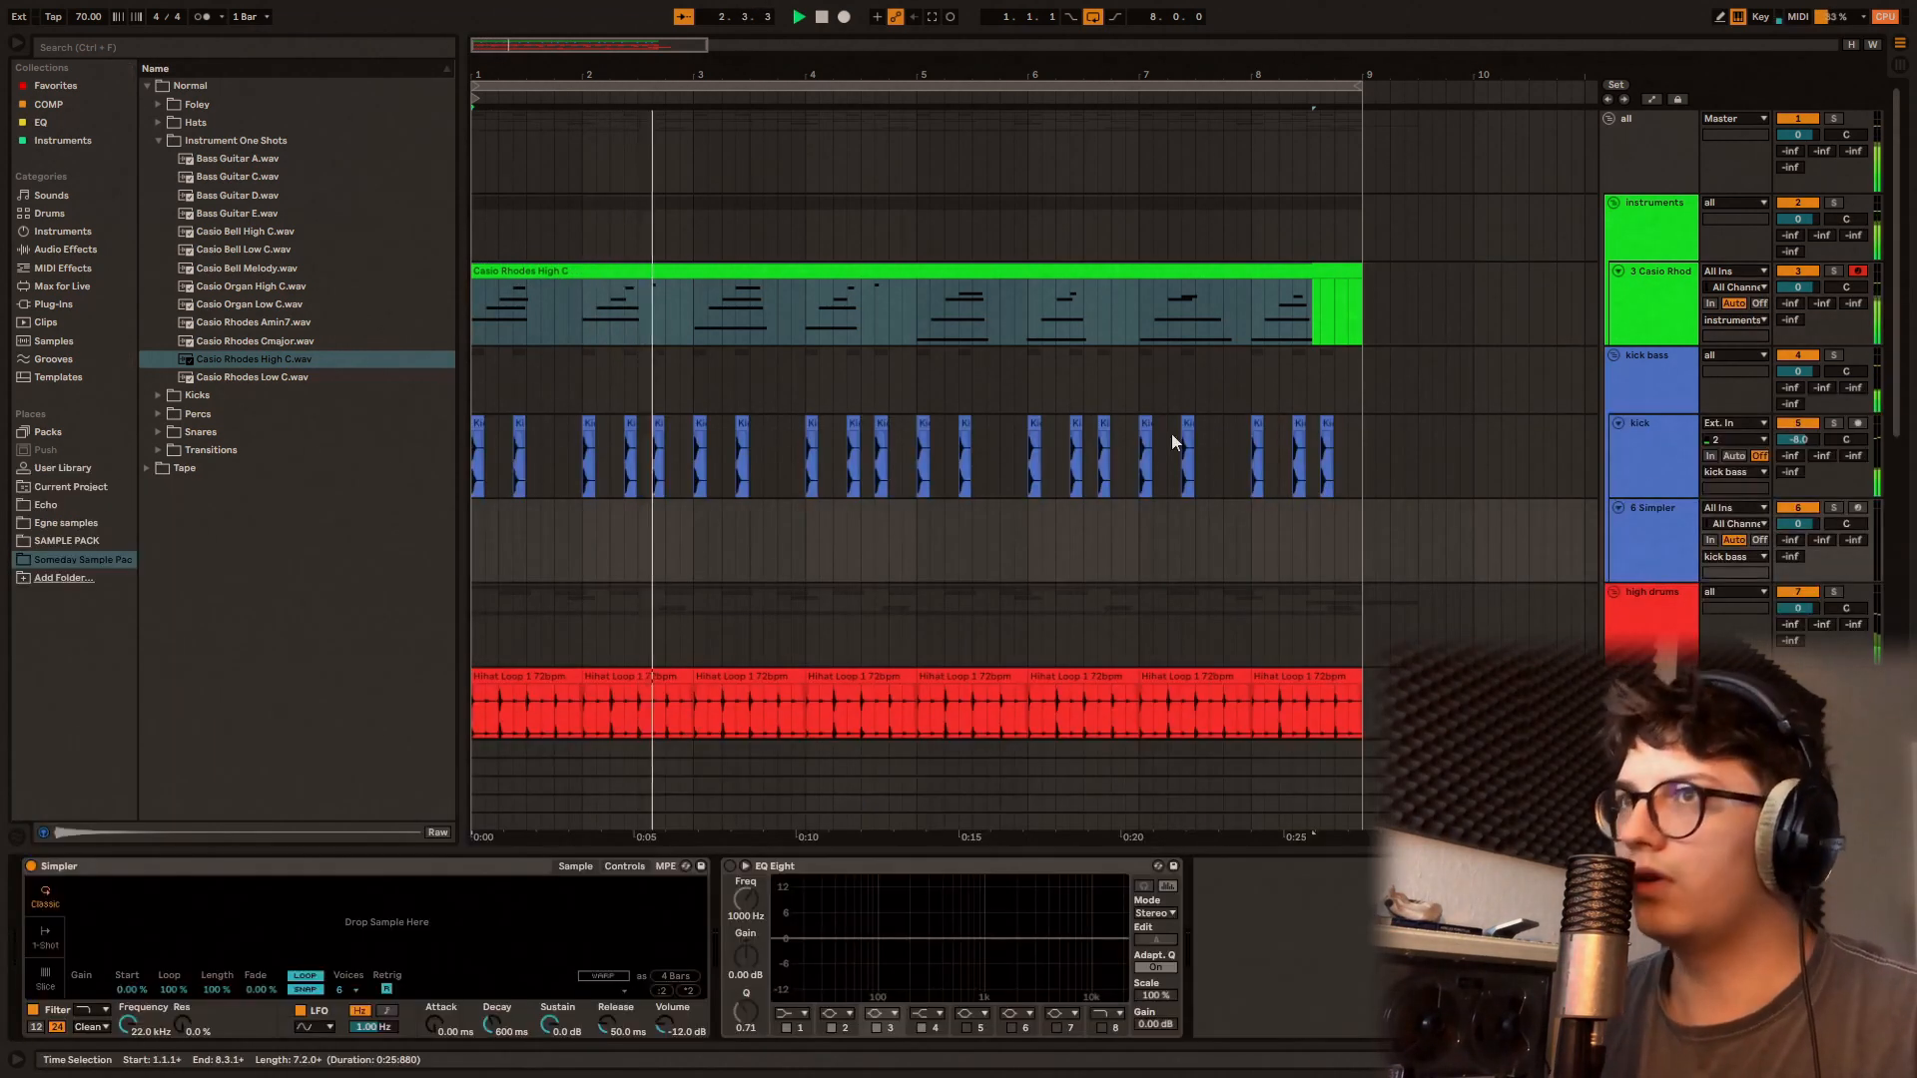
left_click_drag(262, 175, 466, 894)
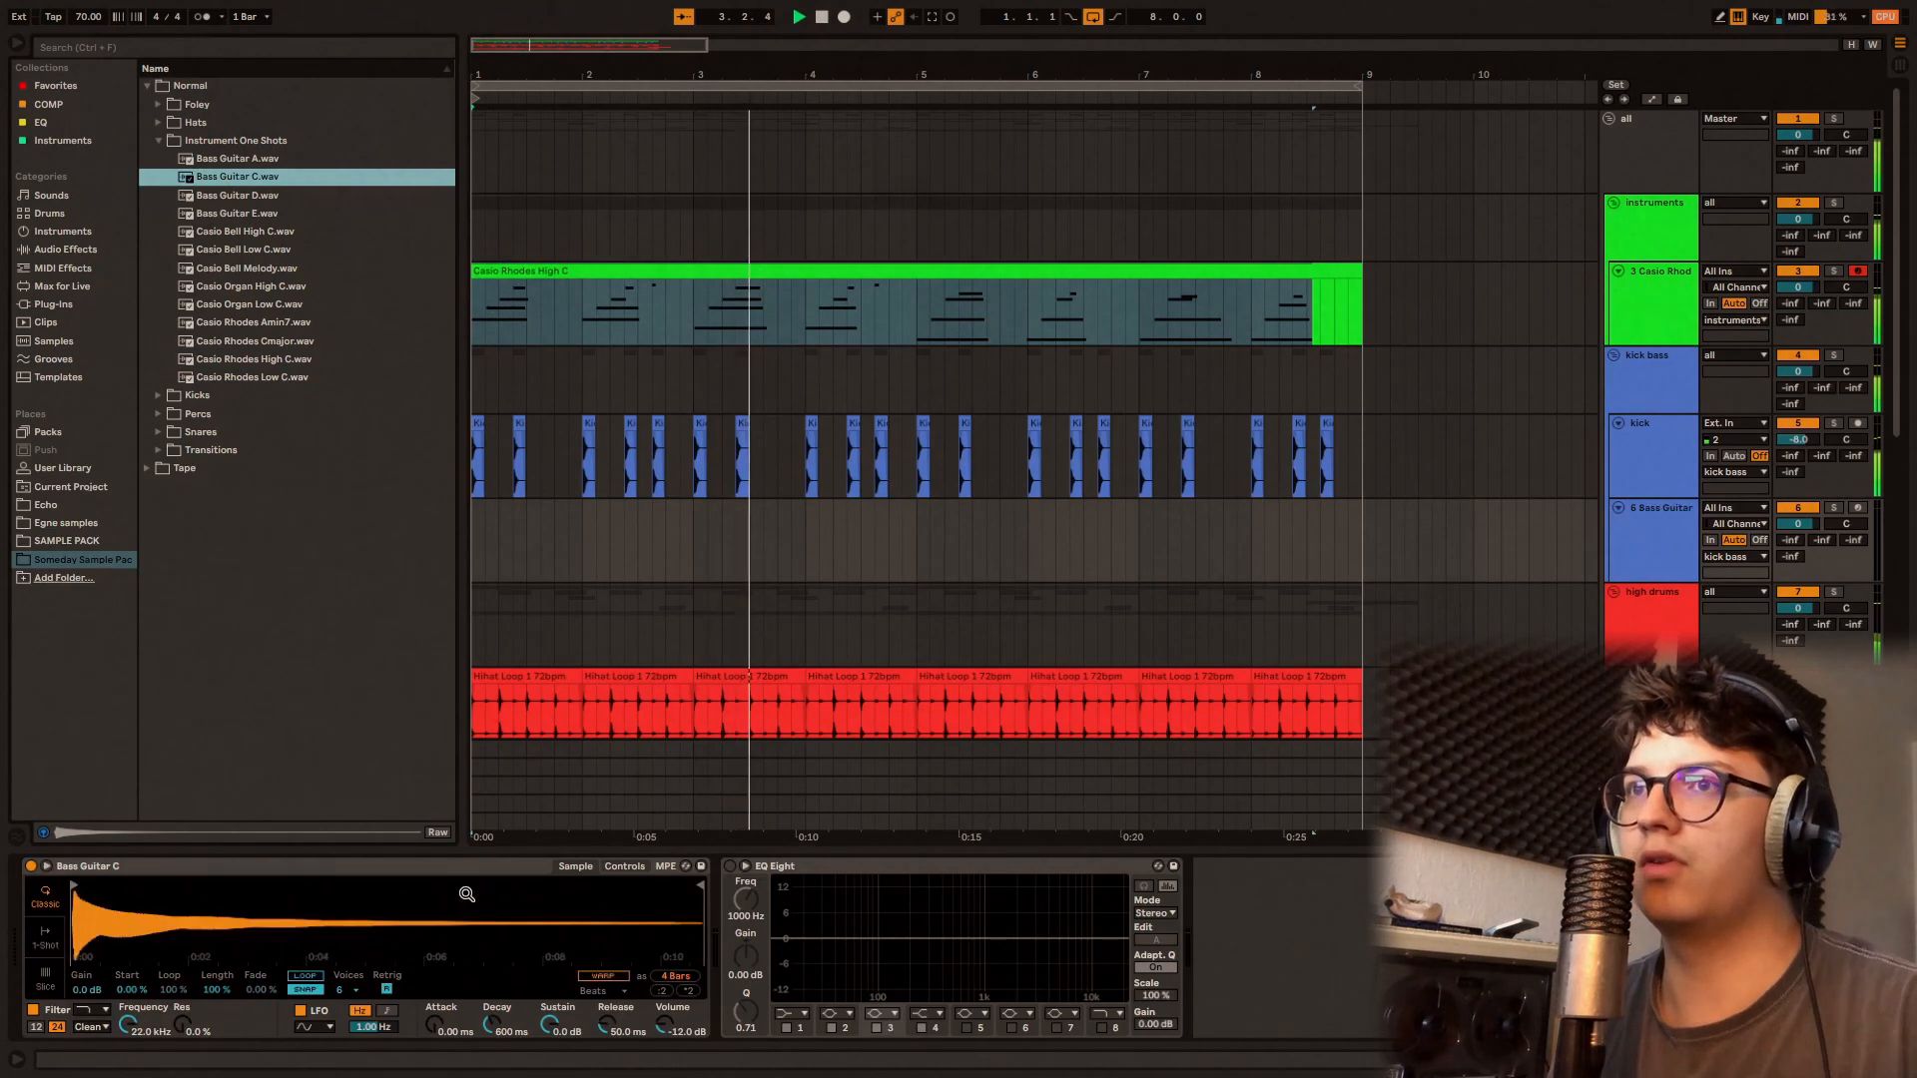
left_click(484, 540)
left_click_drag(477, 545, 1363, 545)
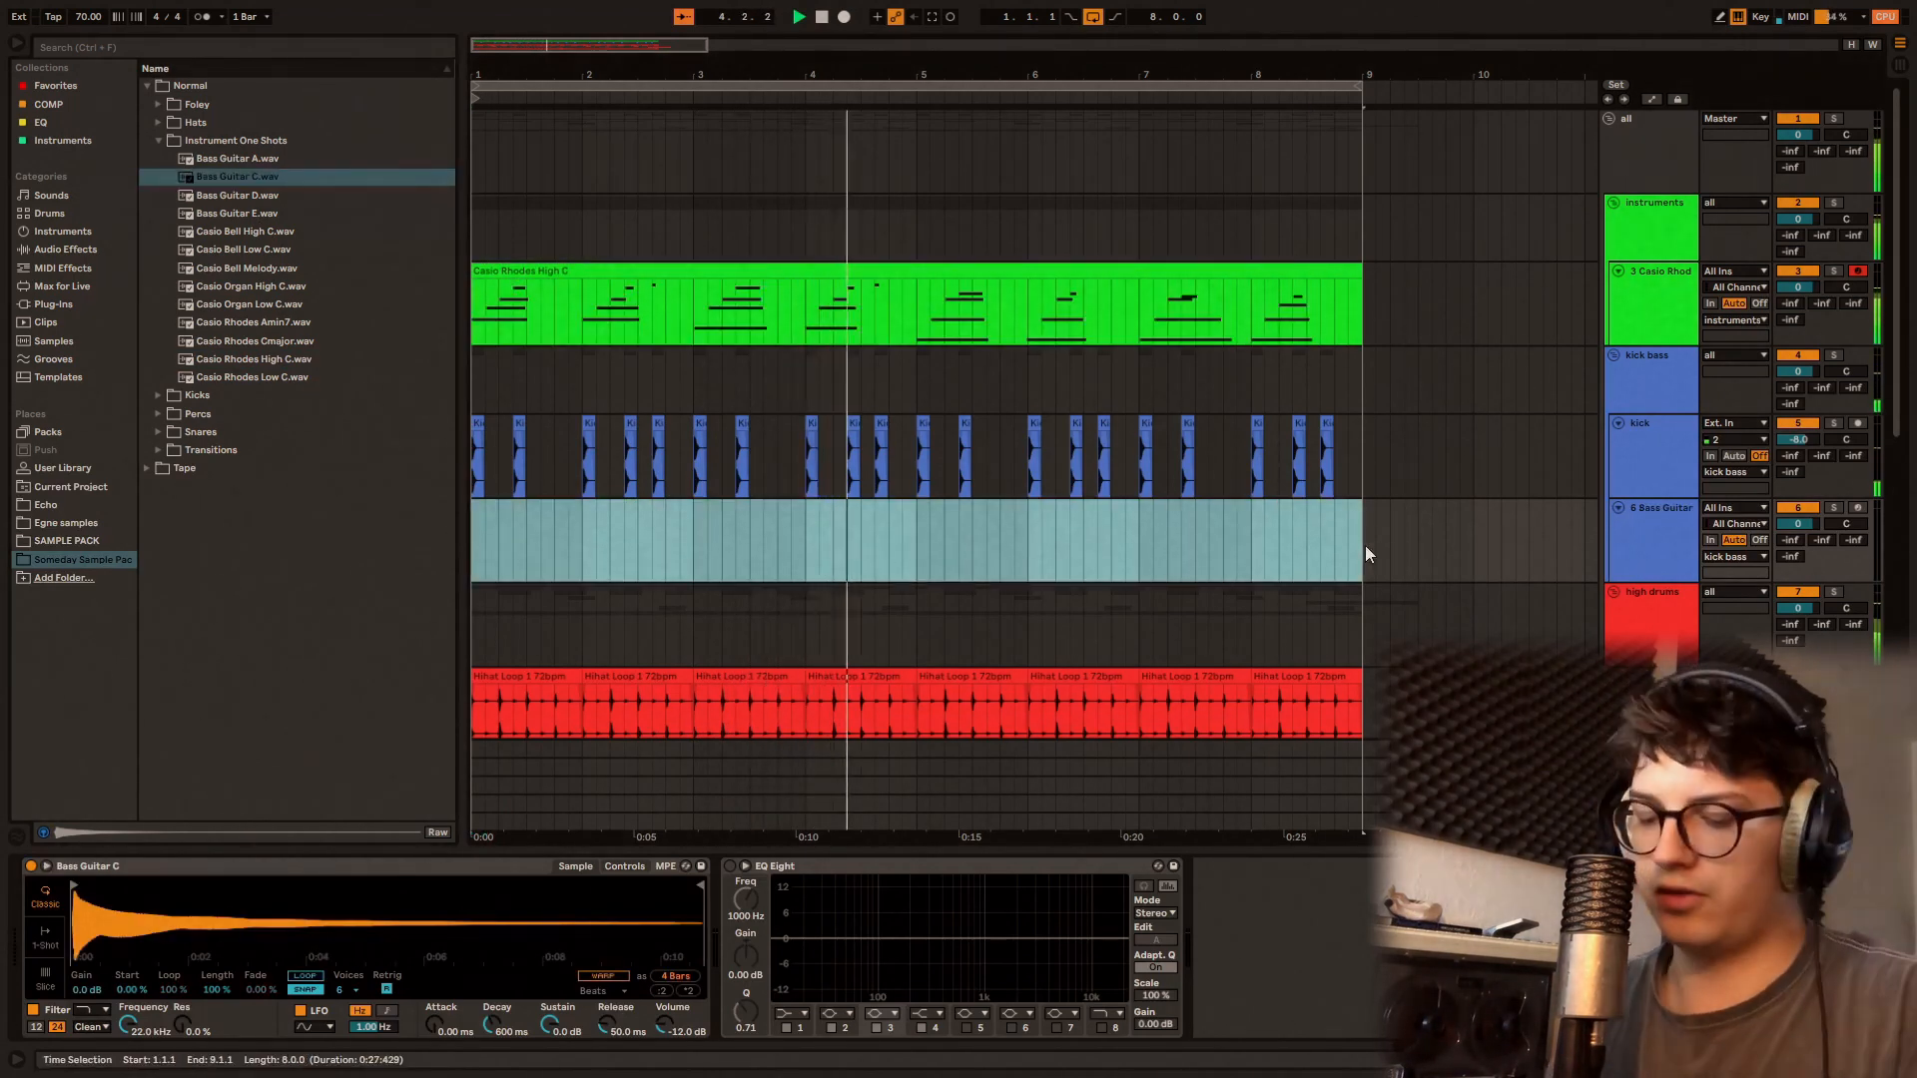
key("ctrl+shift+m")
Step: Add one-bar bass notes to the new clip: C3 in bars 1 and 2, and A2 in bars 3 and 4
double_click(294, 913)
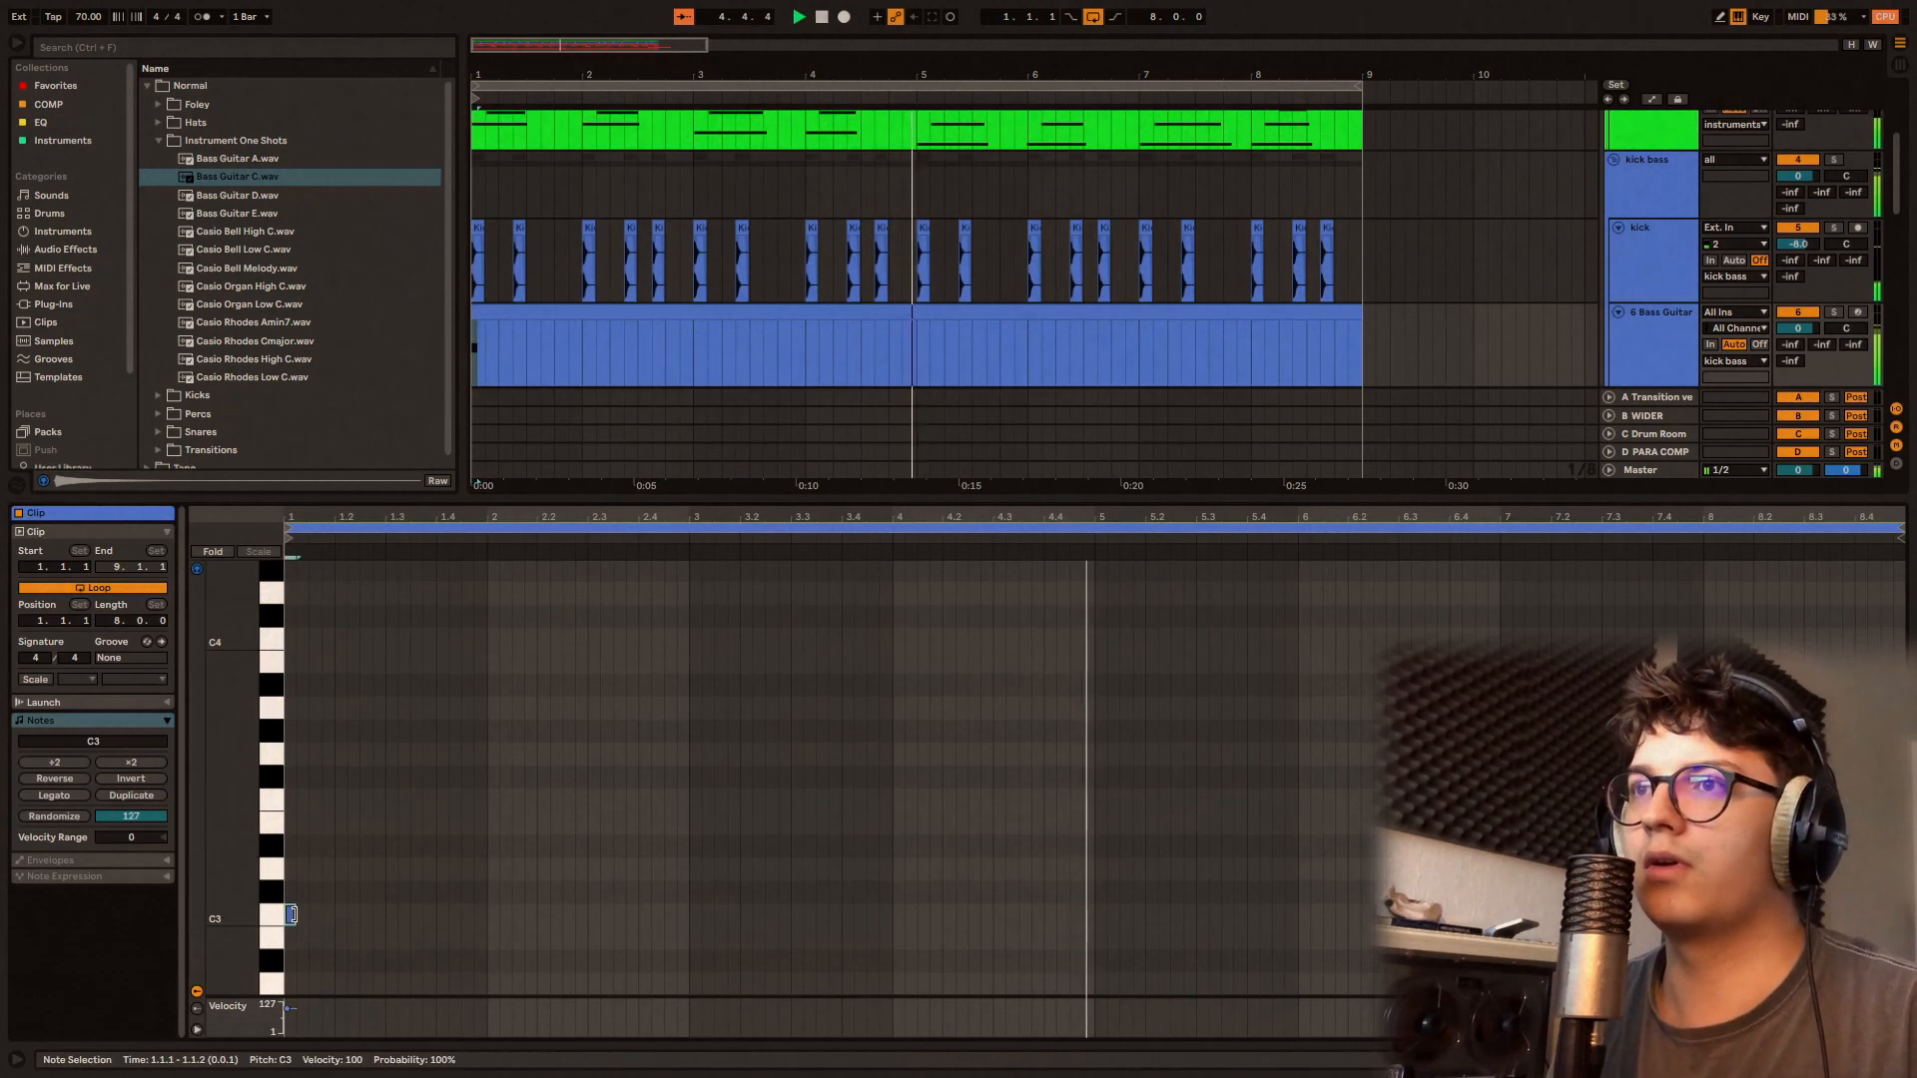
left_click_drag(295, 914, 482, 958)
key("ctrl+d")
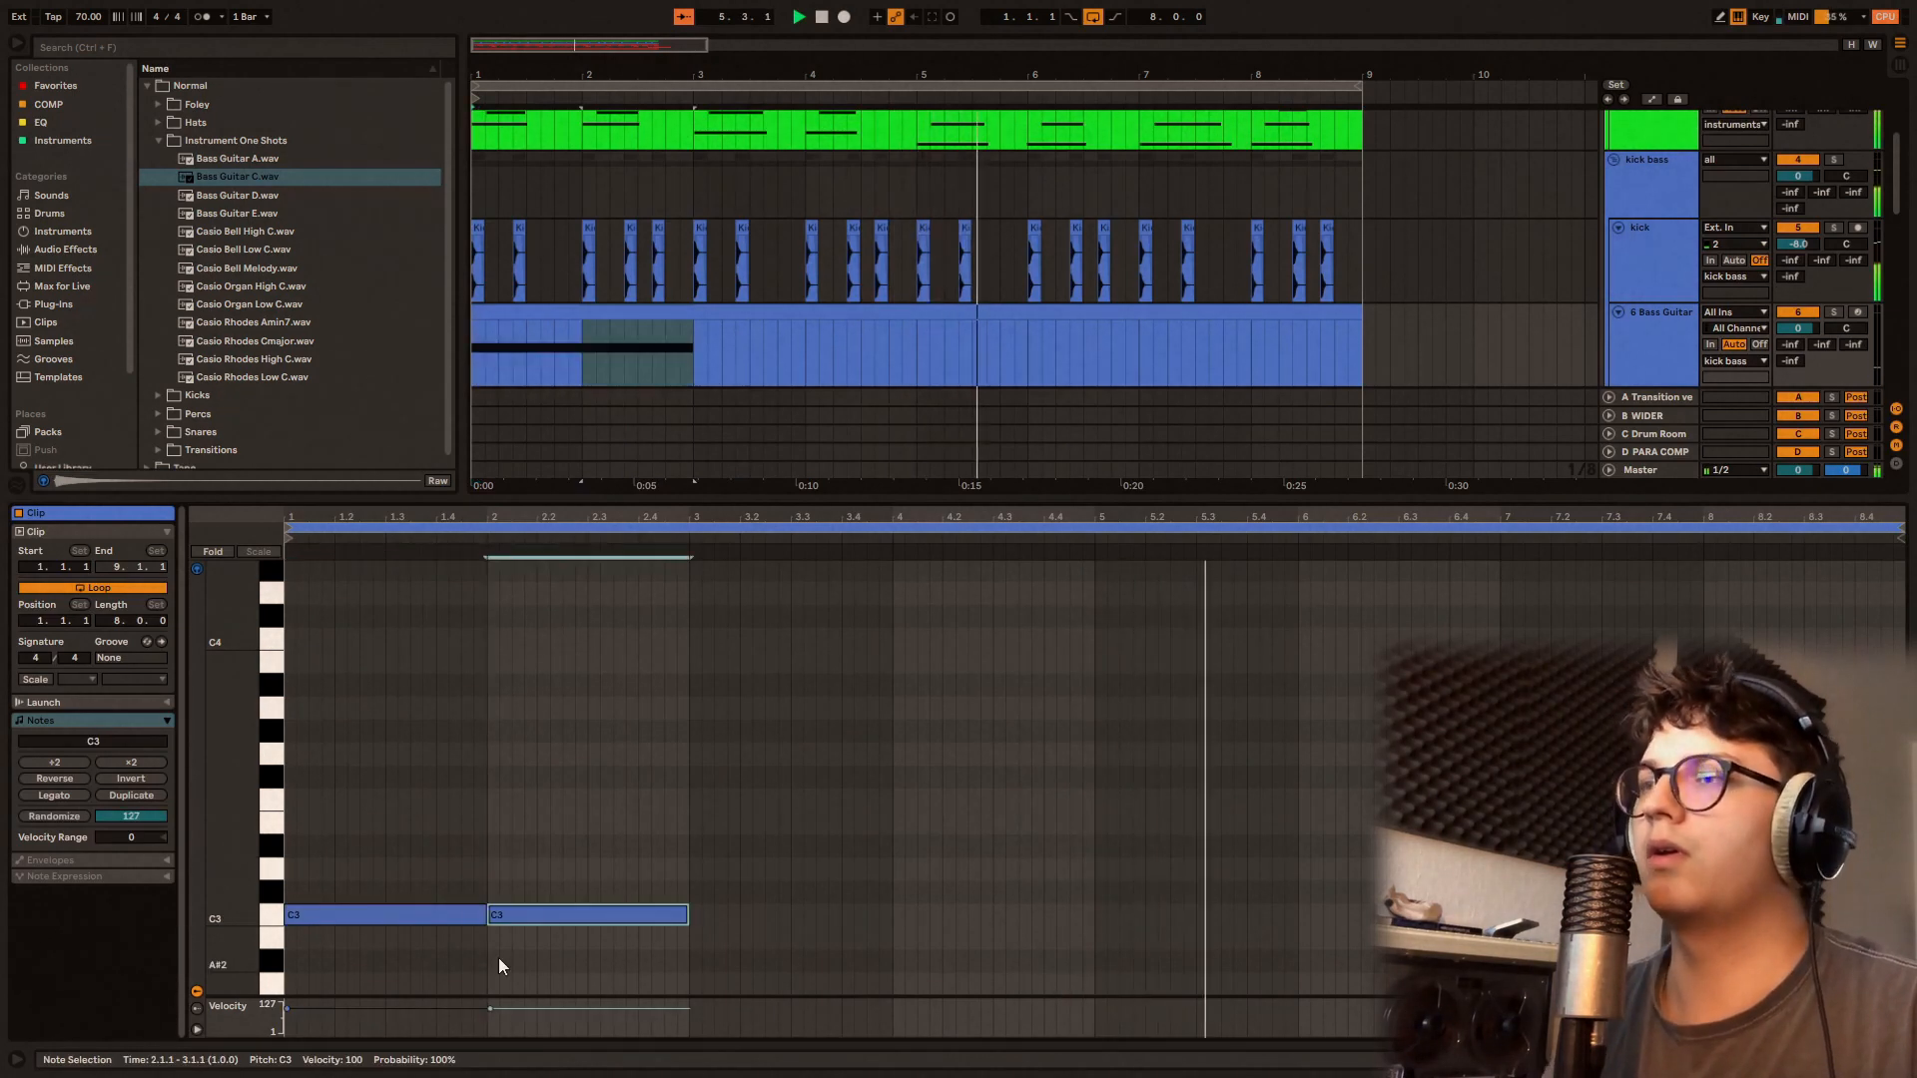
key("ctrl+d")
key("Down")
Step: Continue the bass line with one-bar F2 notes in bars 5 to 8
key("Down")
key("Down")
key("ctrl+d")
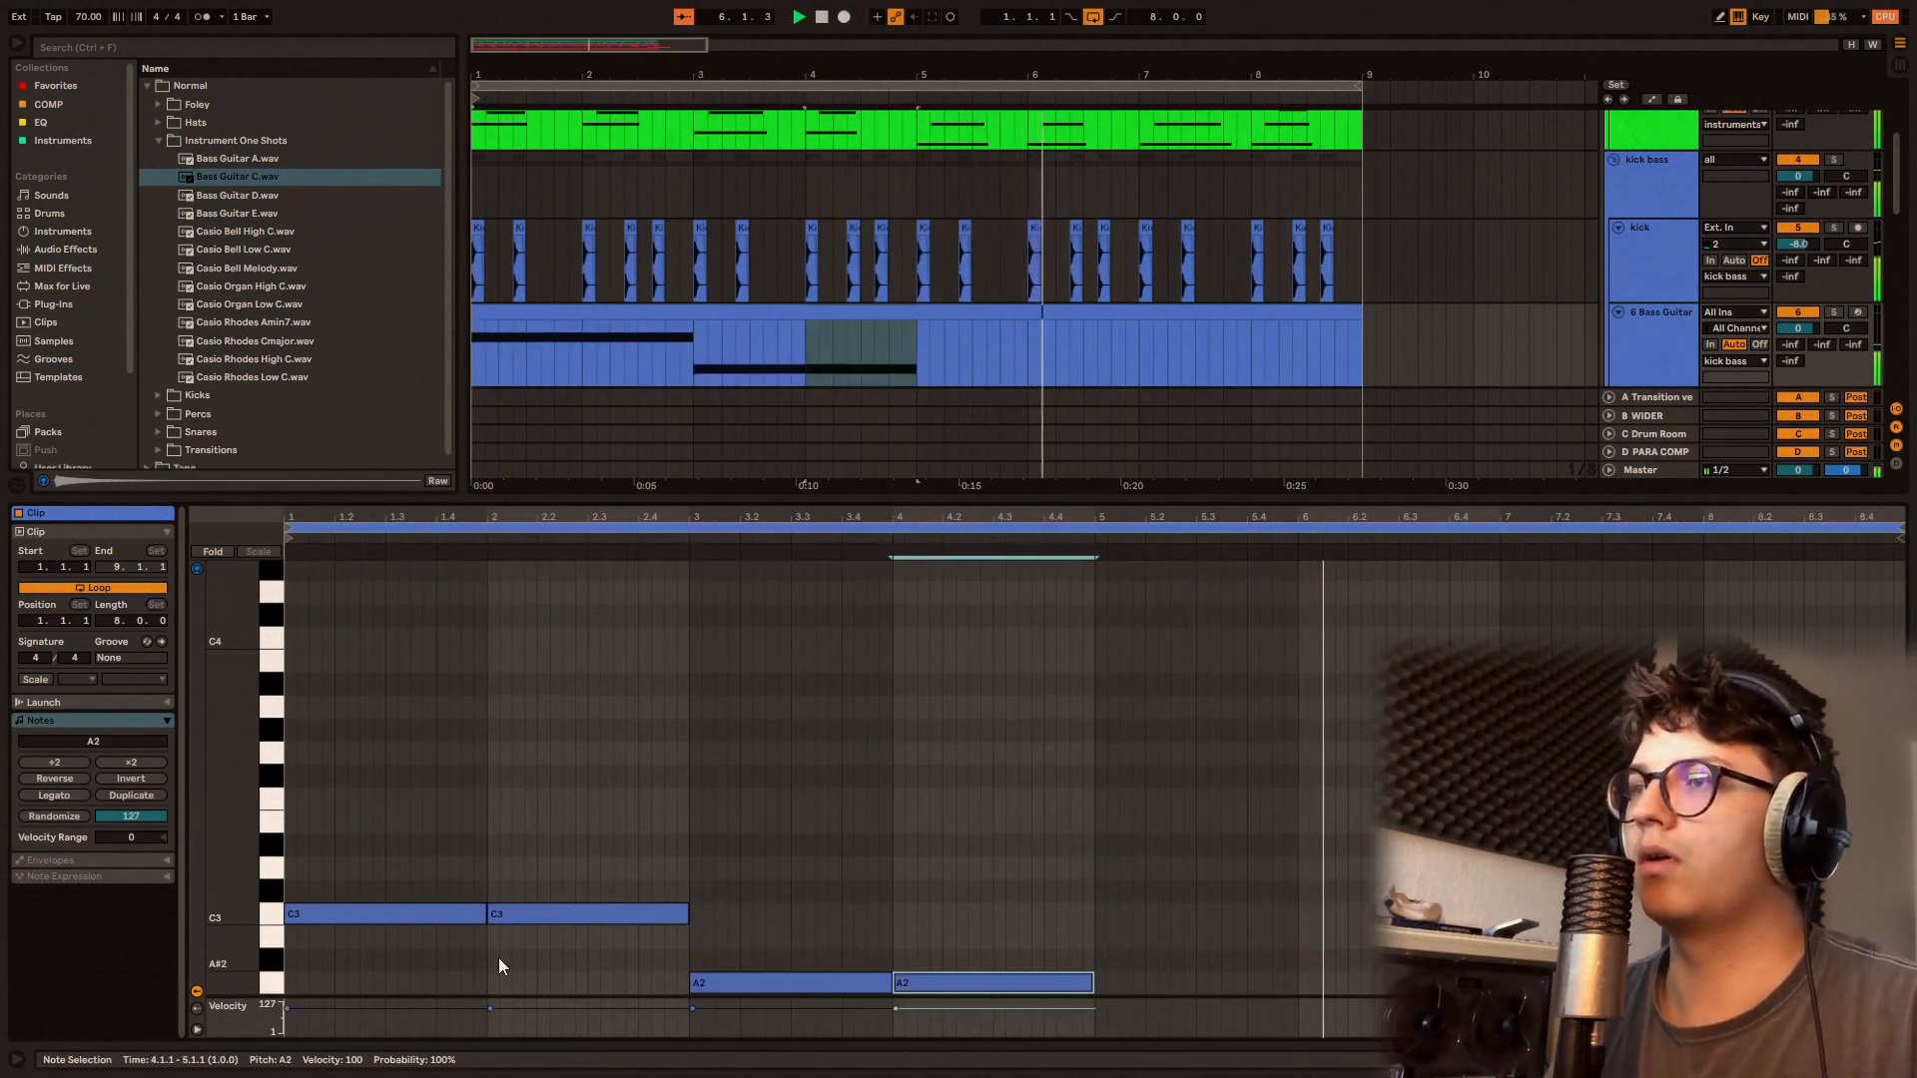
key("ctrl+d")
key("Down")
key("Down")
key("Down")
key("Down")
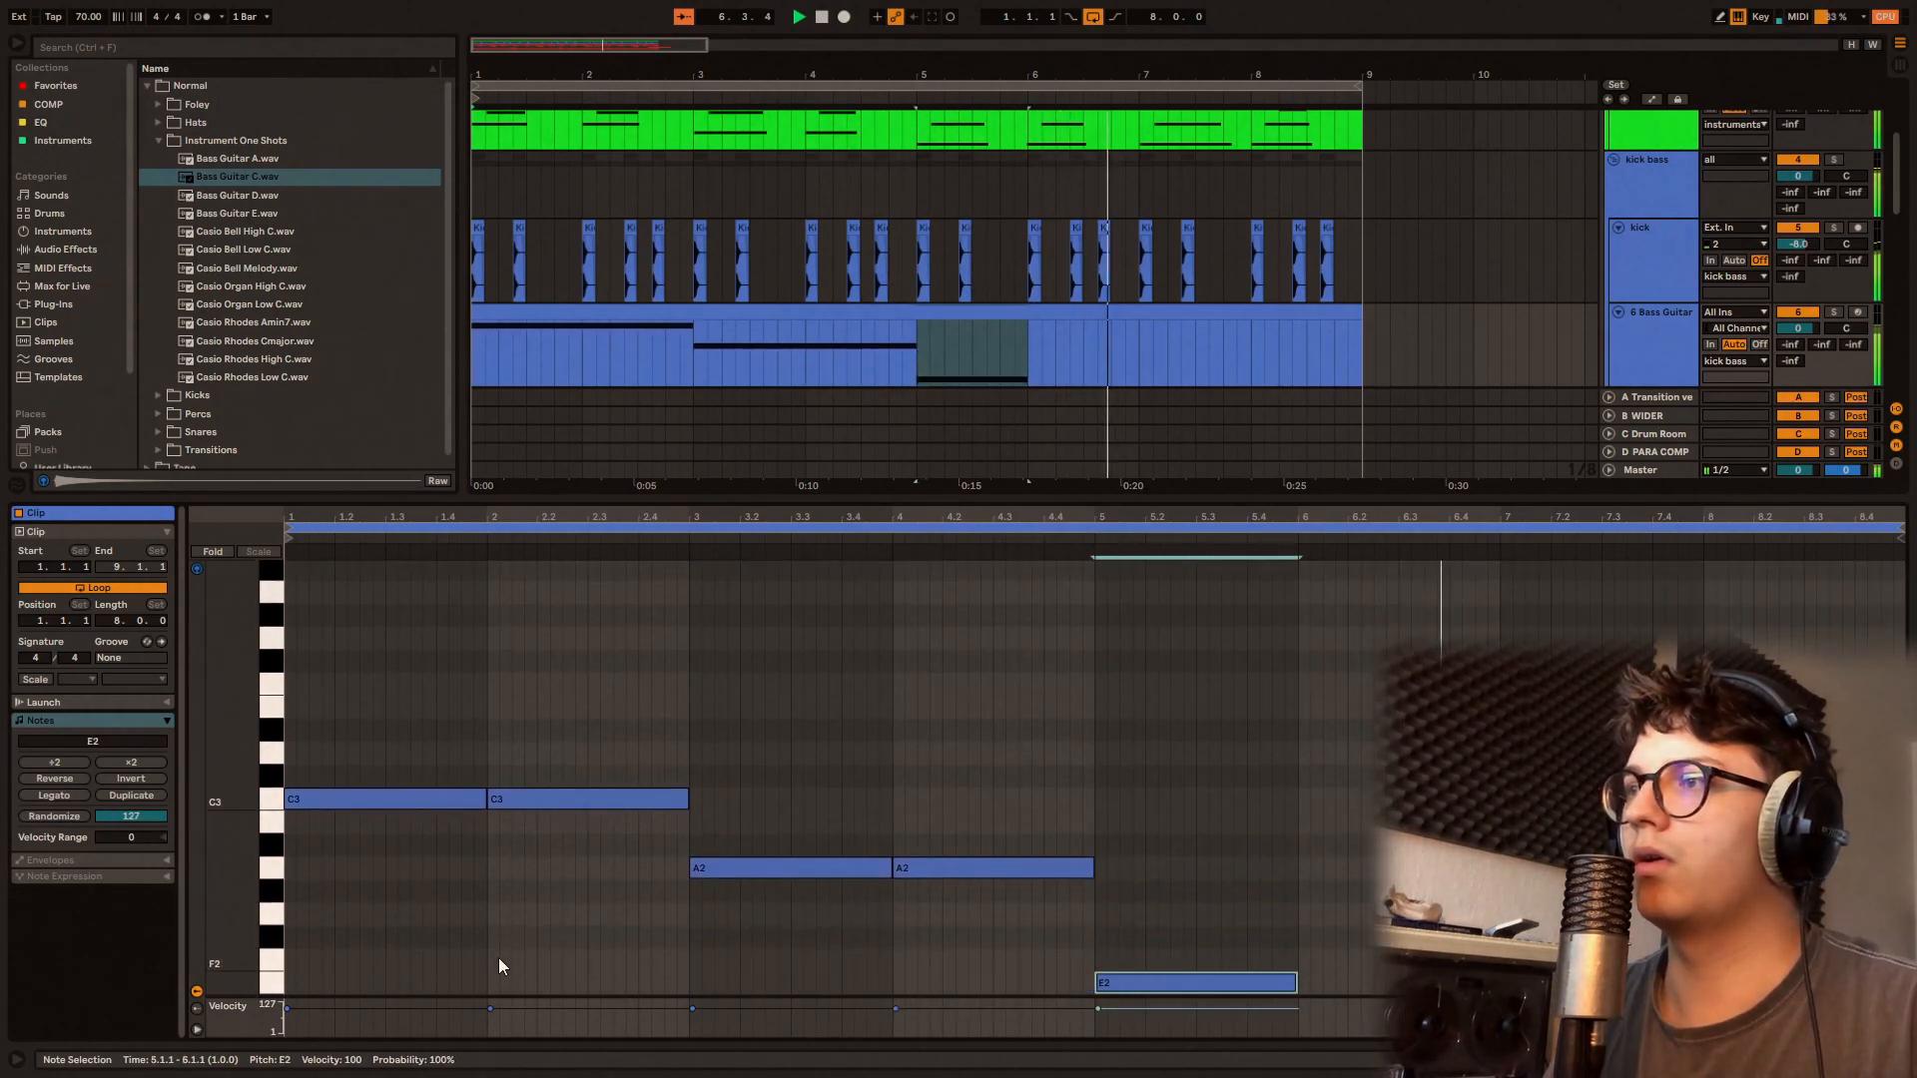
key("ctrl+d")
key("ctrl+d")
key("ctrl+d")
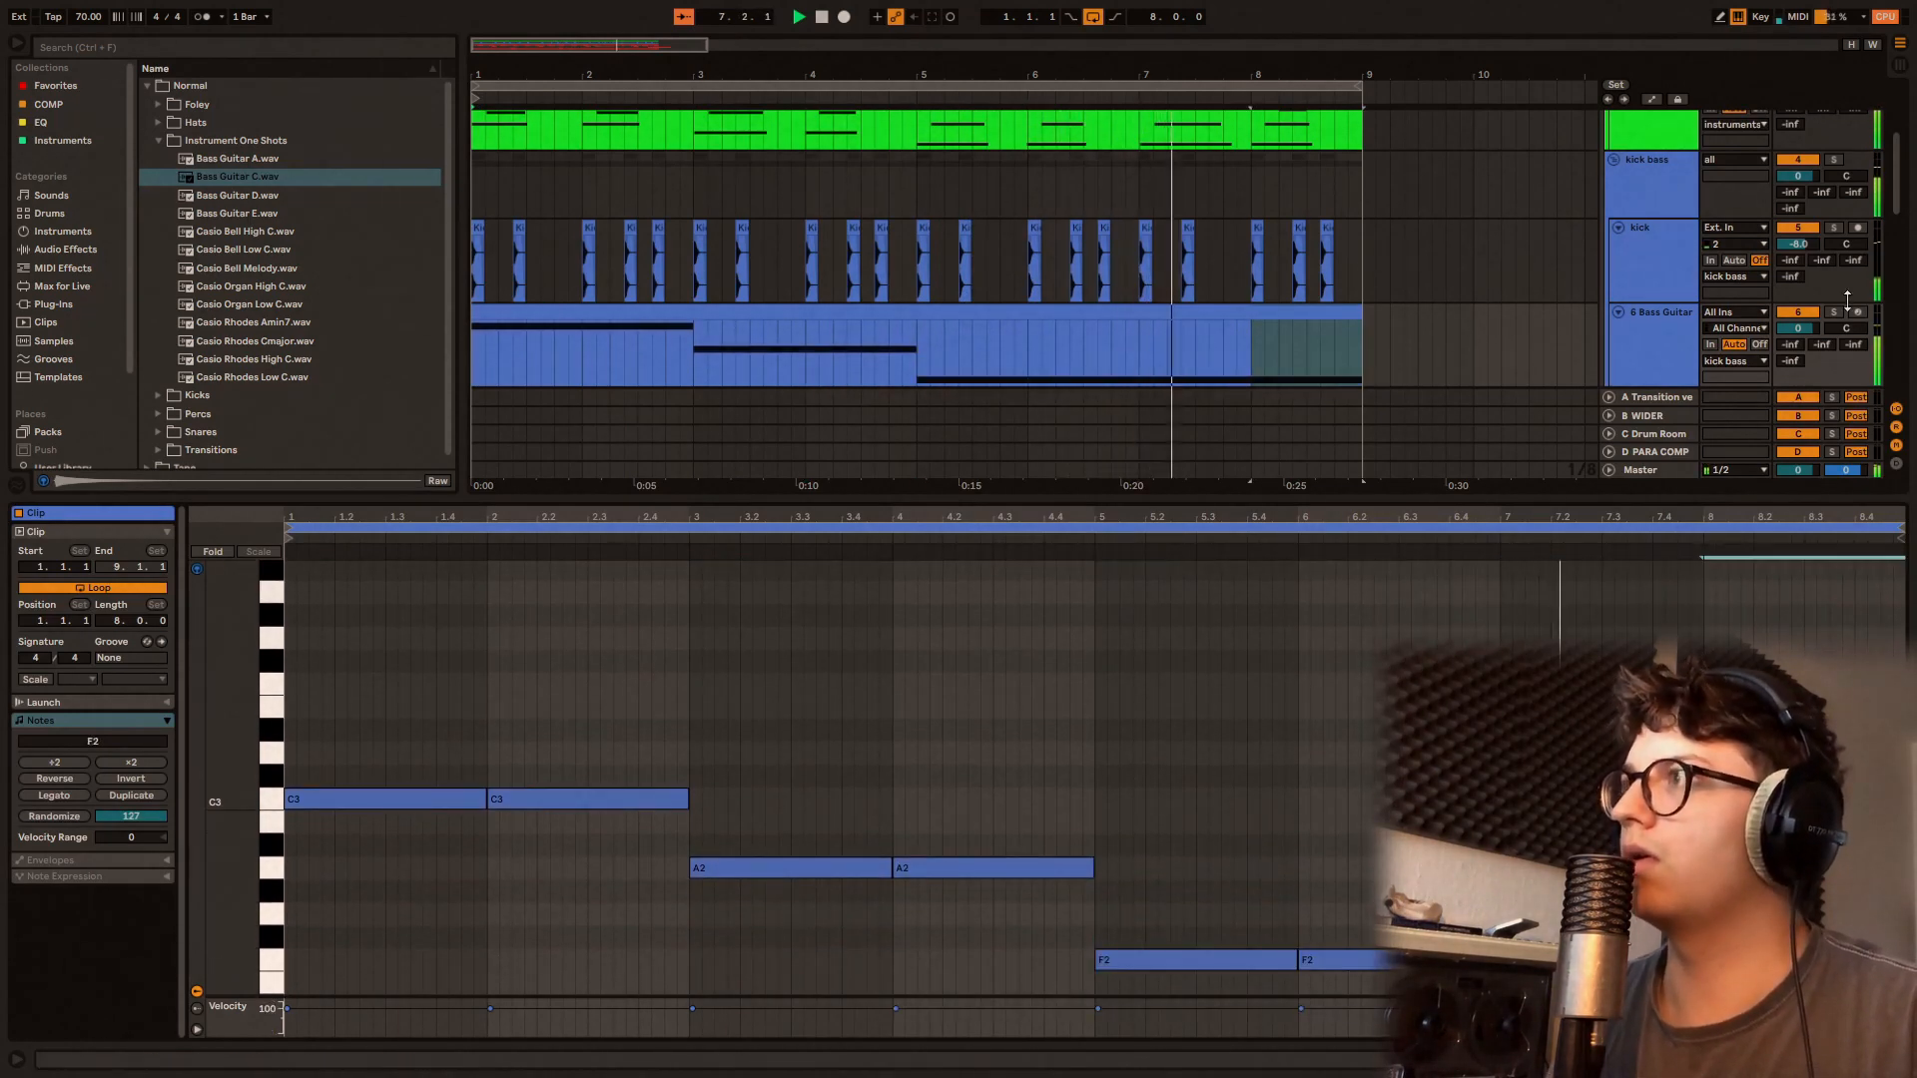
Step: Set the Bass Guitar track's volume to -10 dB and return to the full arrangement view
left_click_drag(1799, 329, 1799, 332)
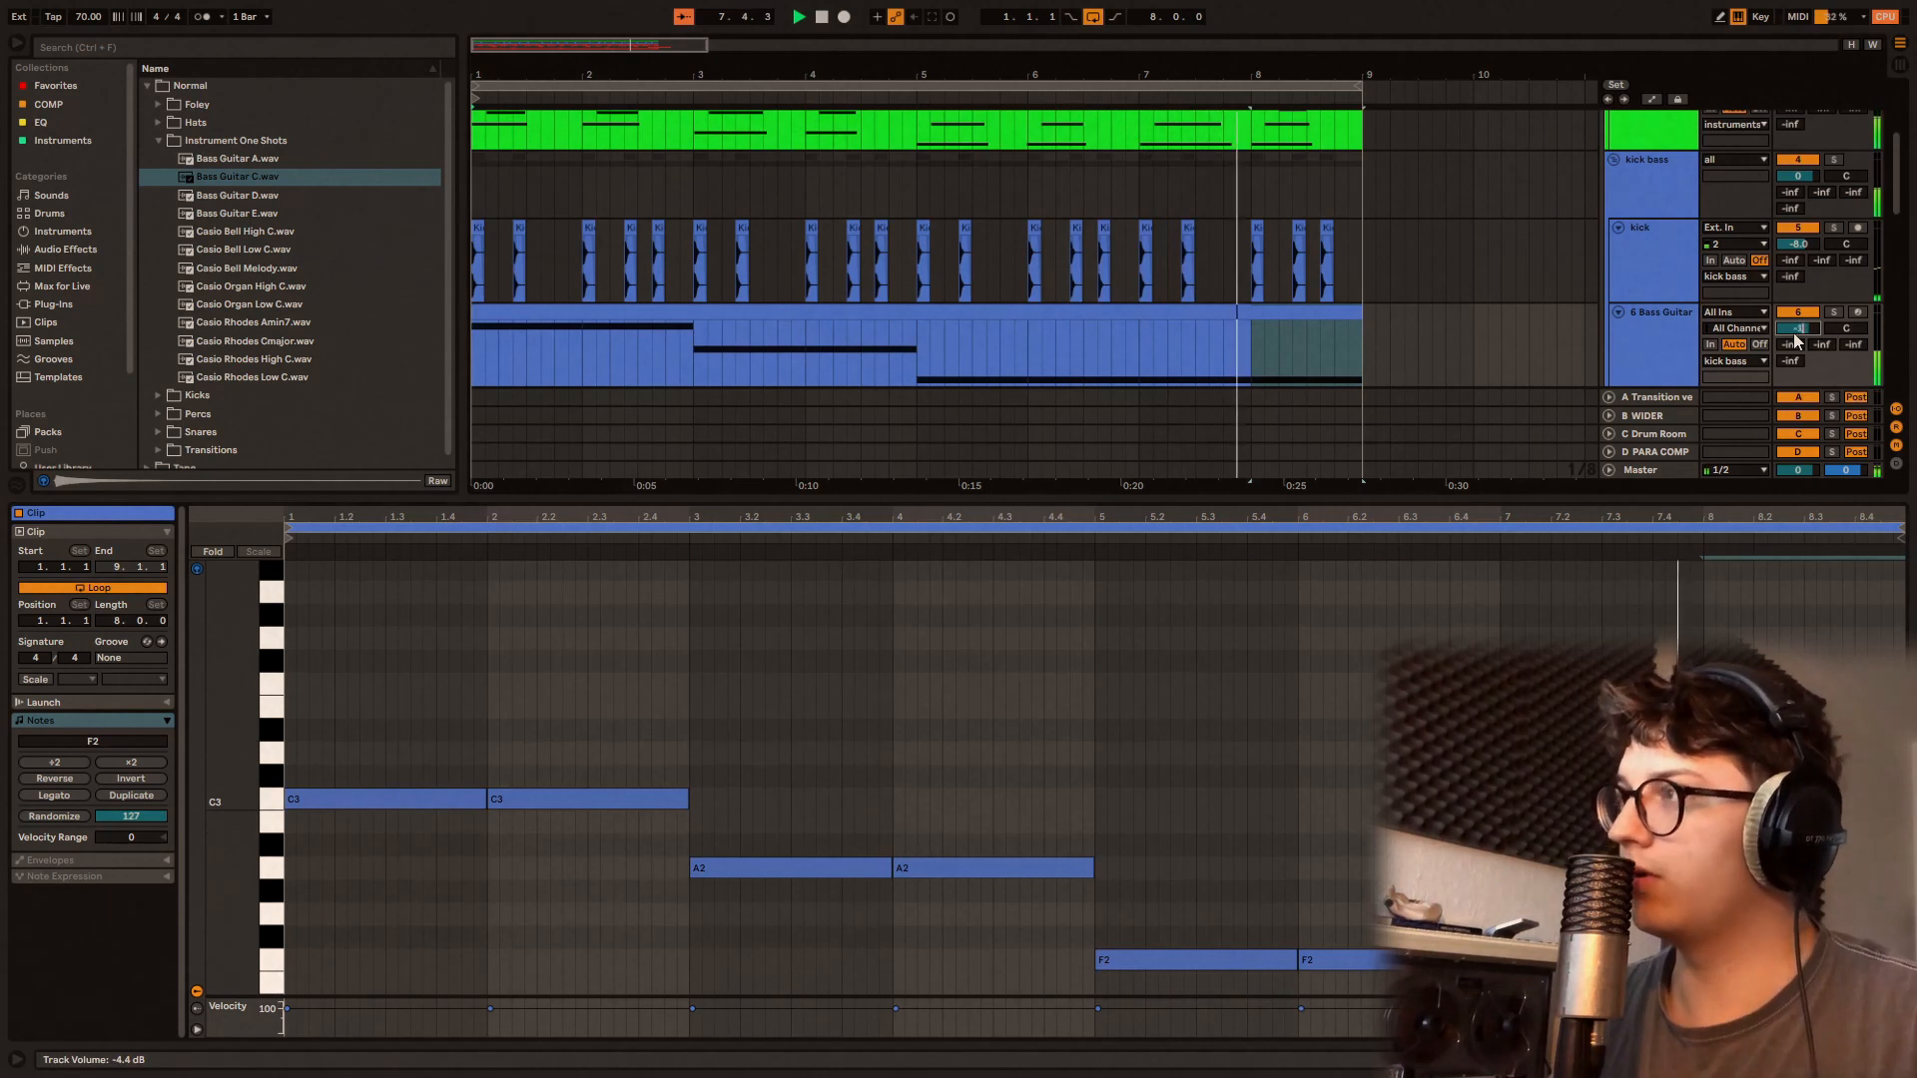
key("ctrl+alt+l")
scroll(1368, 625, "down", 3)
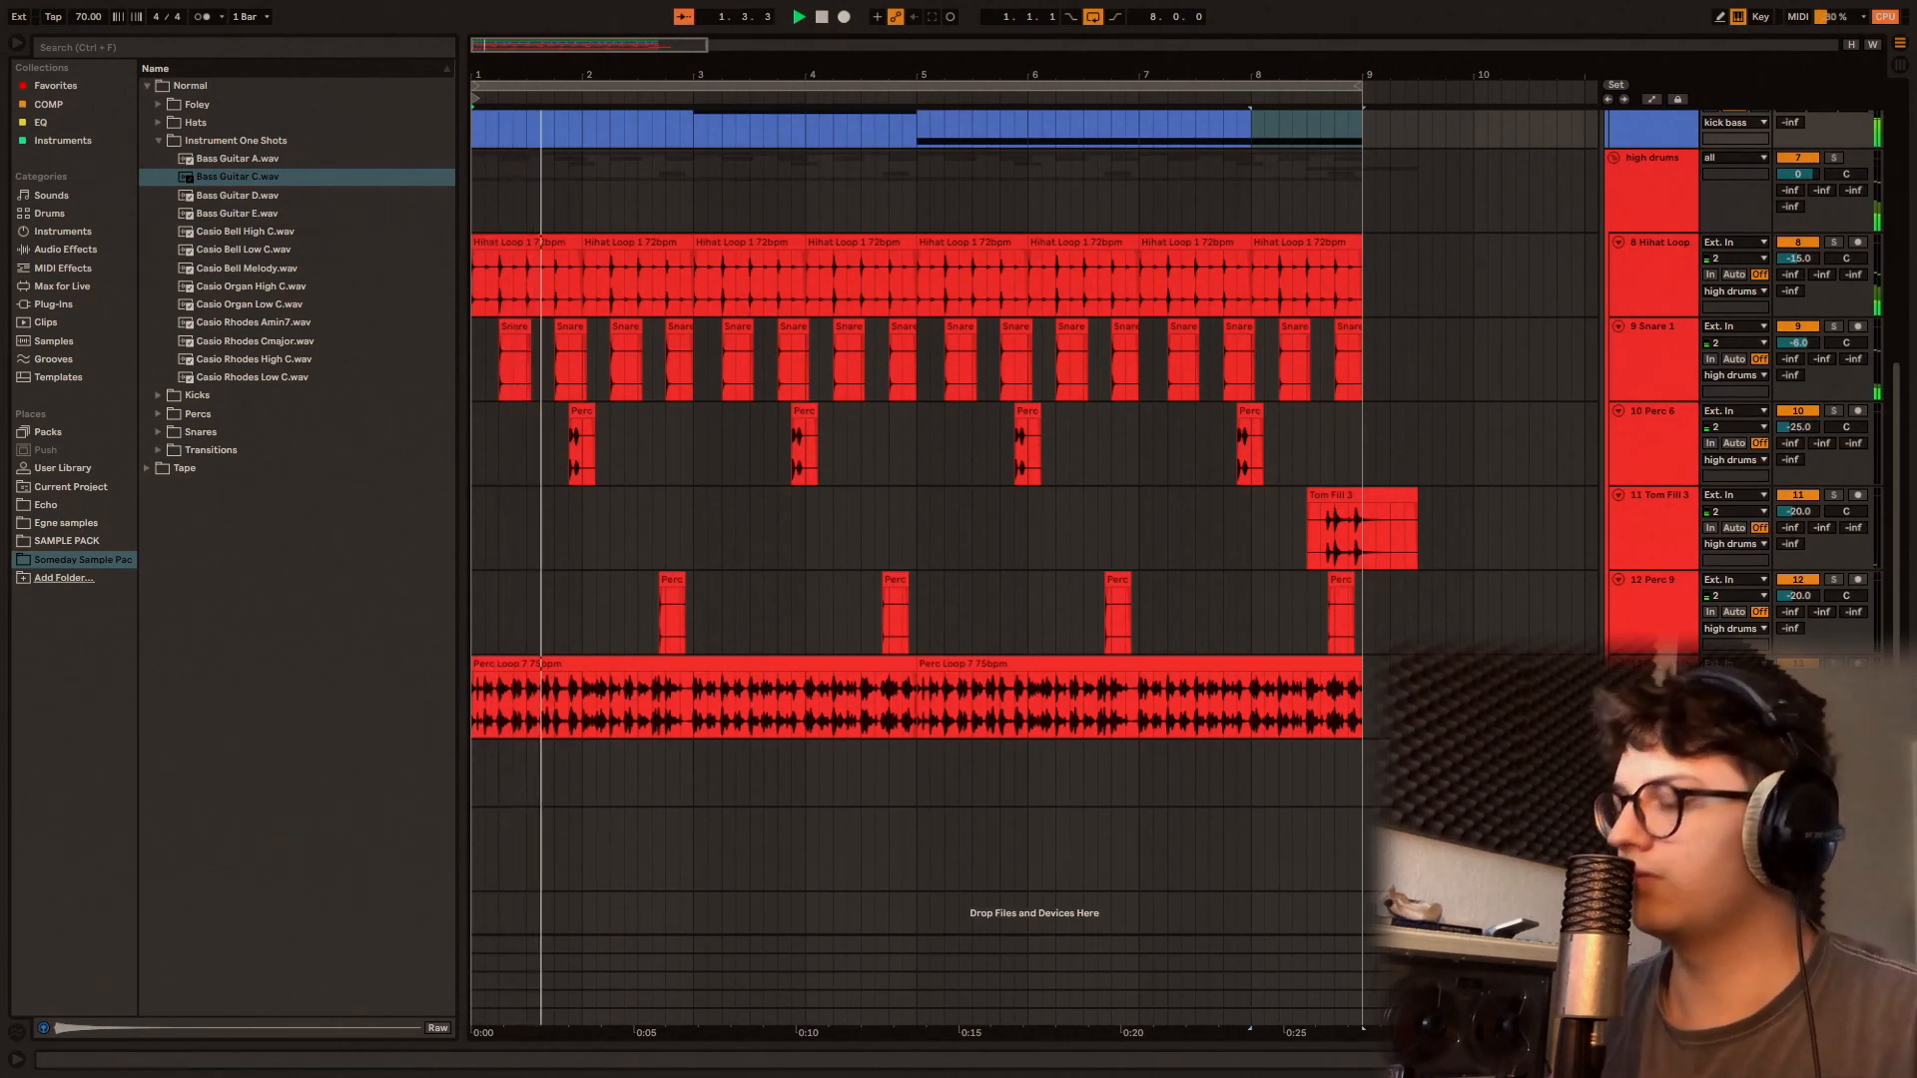
scroll(1403, 604, "up", 5)
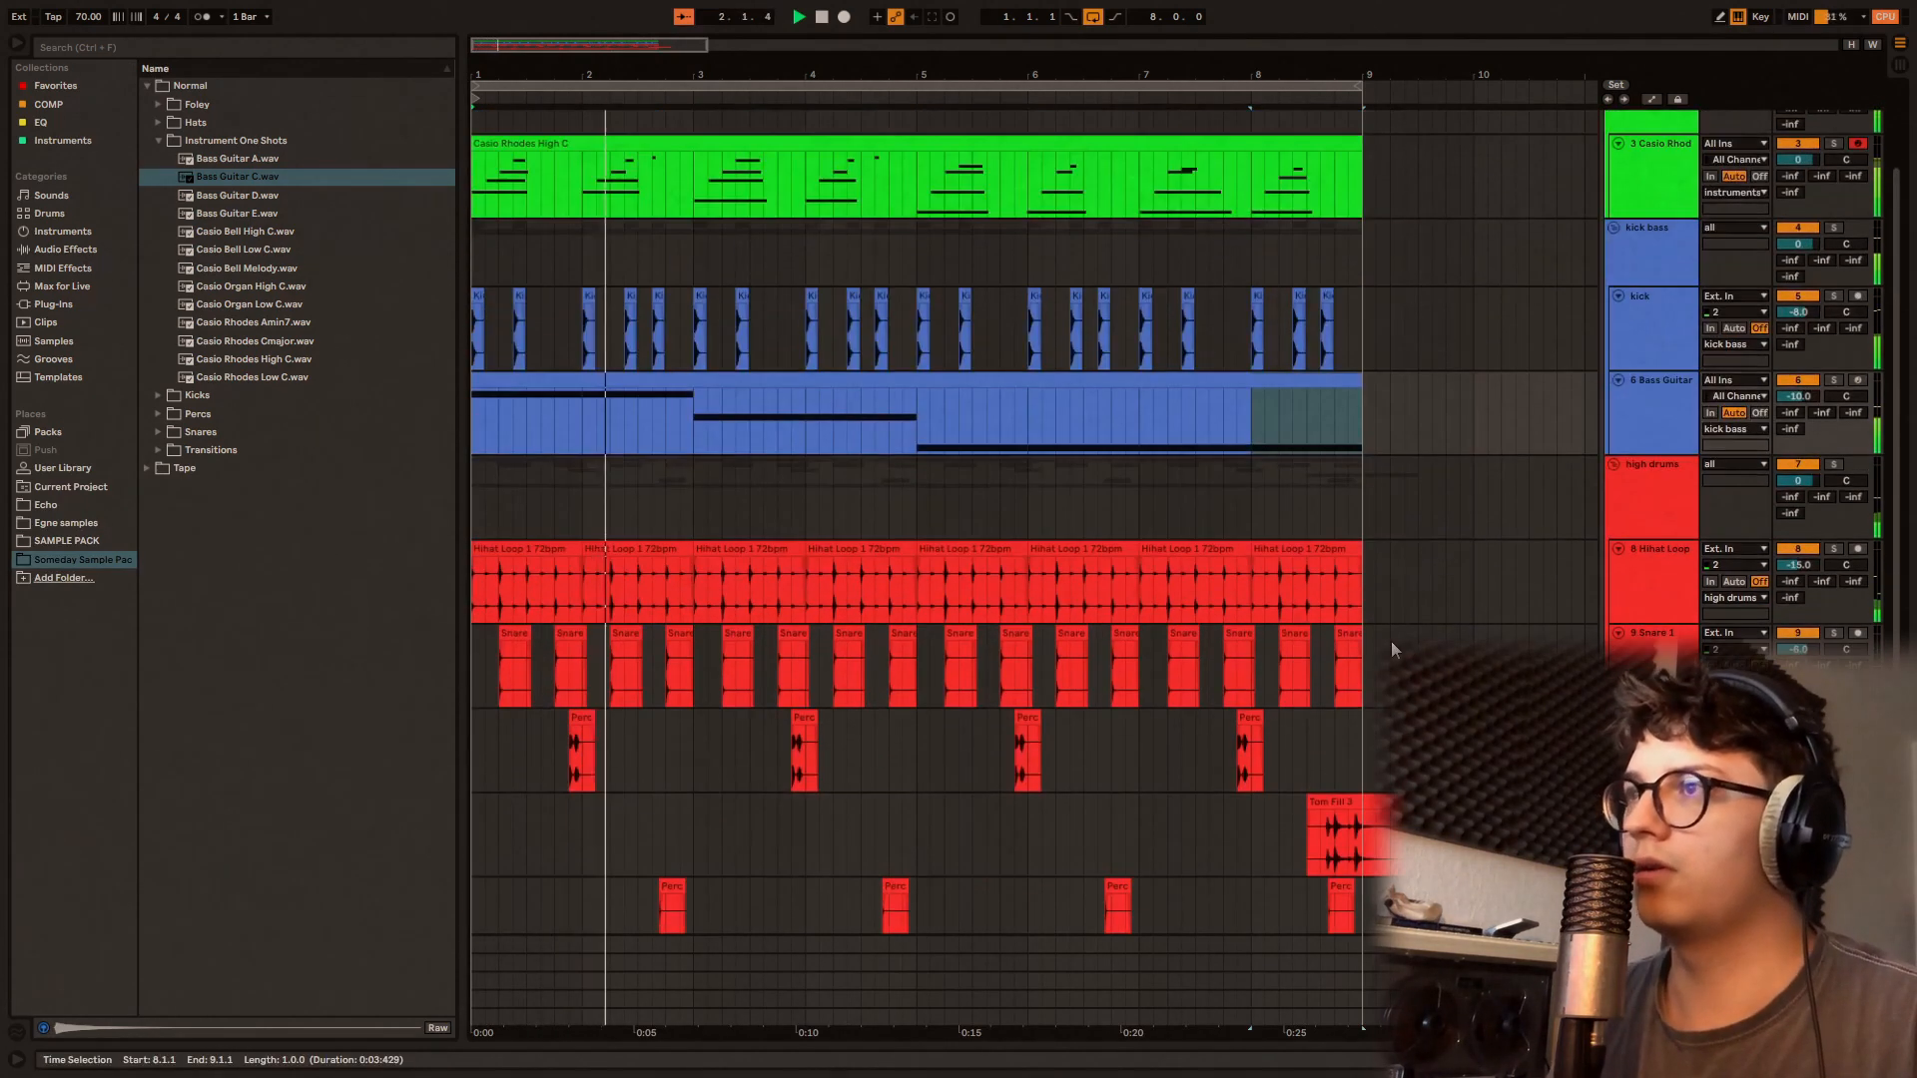
scroll(1399, 615, "up", 1)
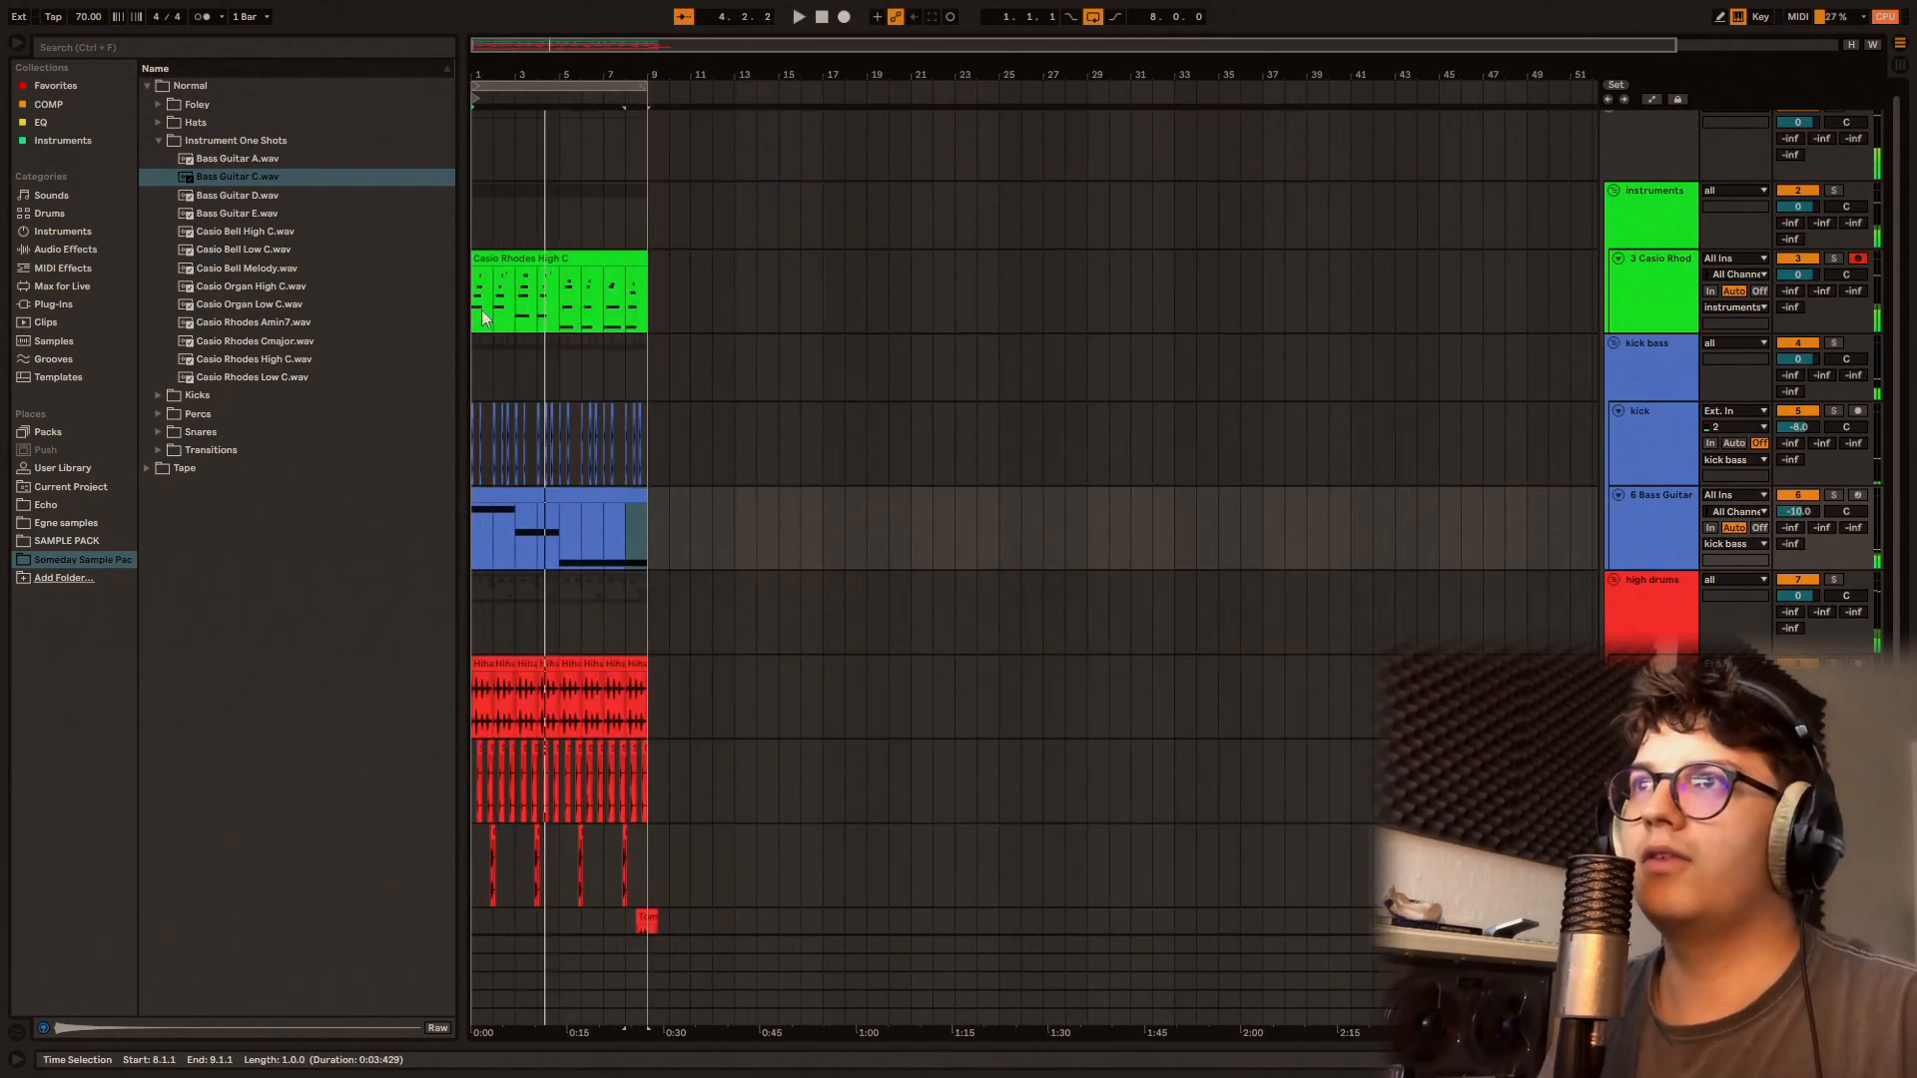
Step: Duplicate the eight-bar arrangement into bars 9 to 16, keeping only the Rhodes part in bars 1 to 8
left_click_drag(476, 297, 656, 857)
key("ctrl+d")
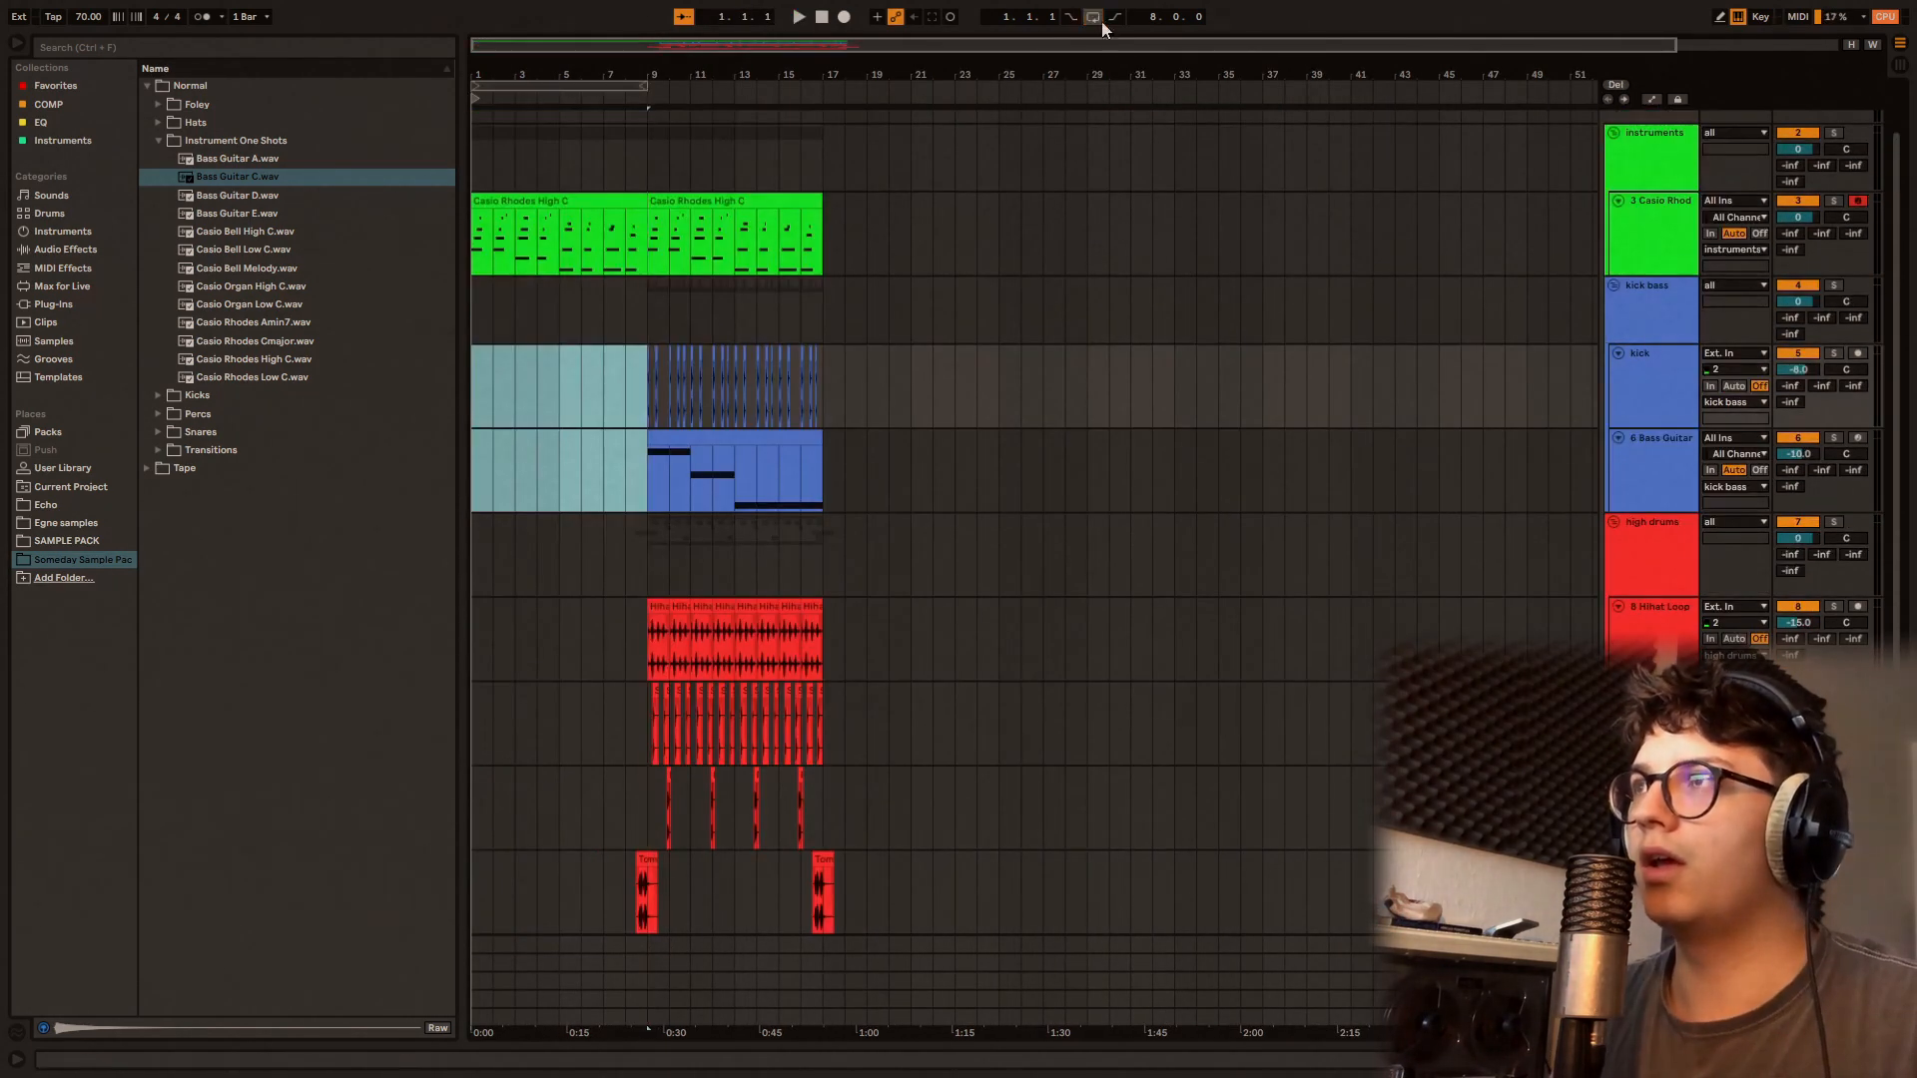
Step: Audition the Tape Transitions samples and place Vox 2.wav just before bar 9 on a track in the fx group, at -30 dB
scroll(899, 449, "down", 5)
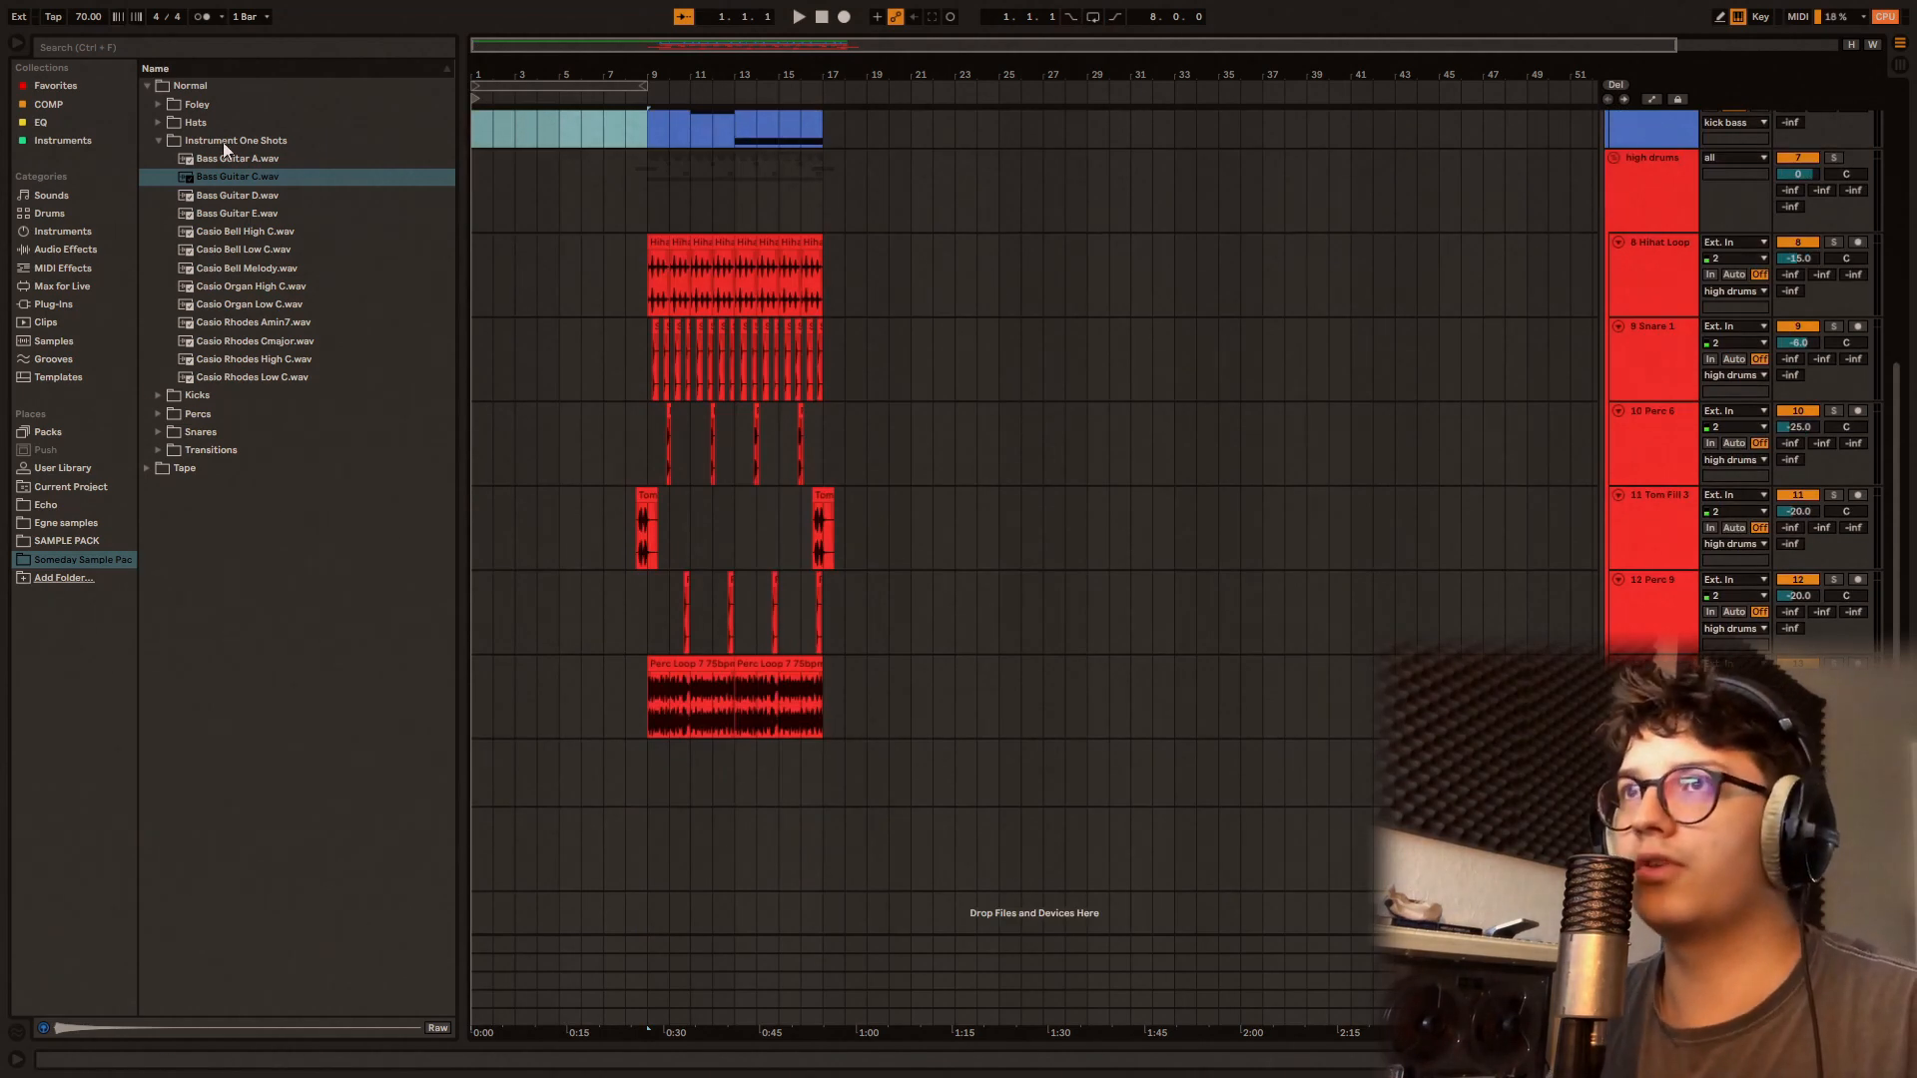
key("Down")
key("Down")
key("Down")
key("Down")
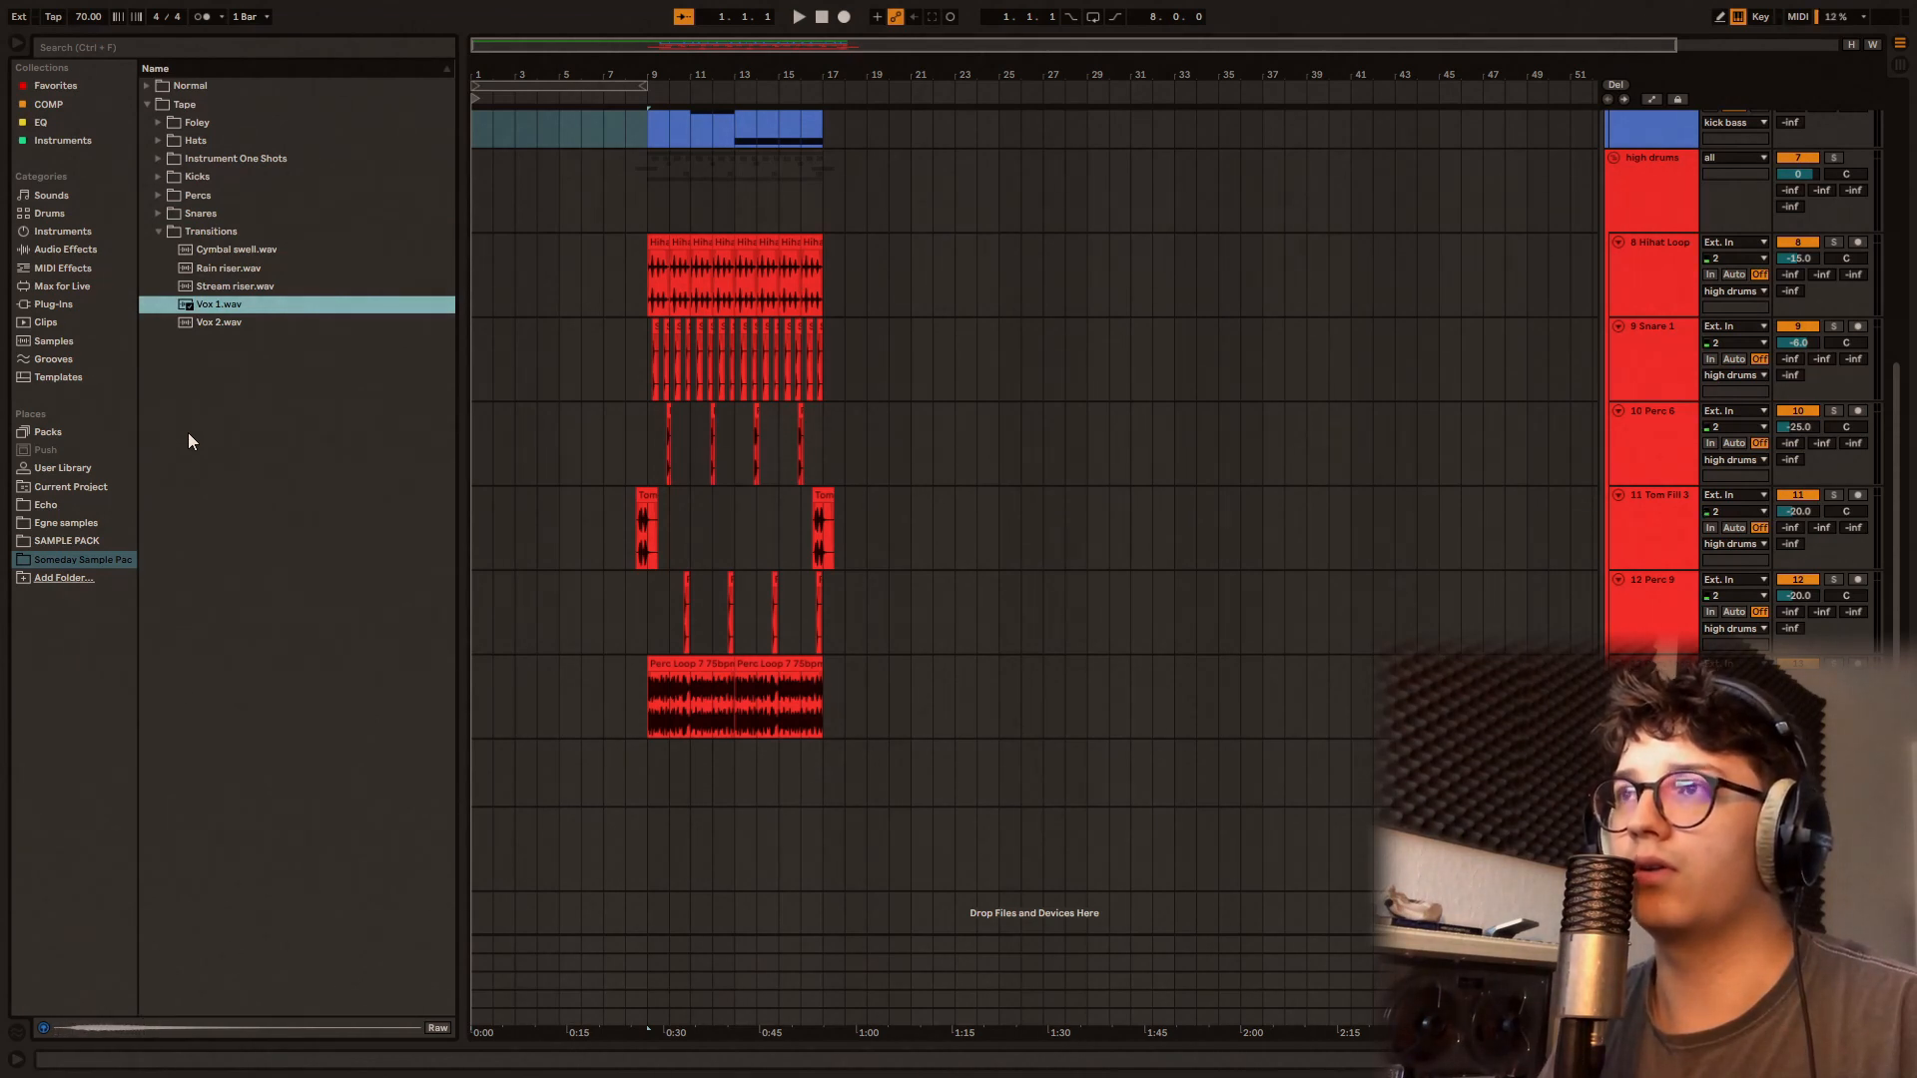
key("Down")
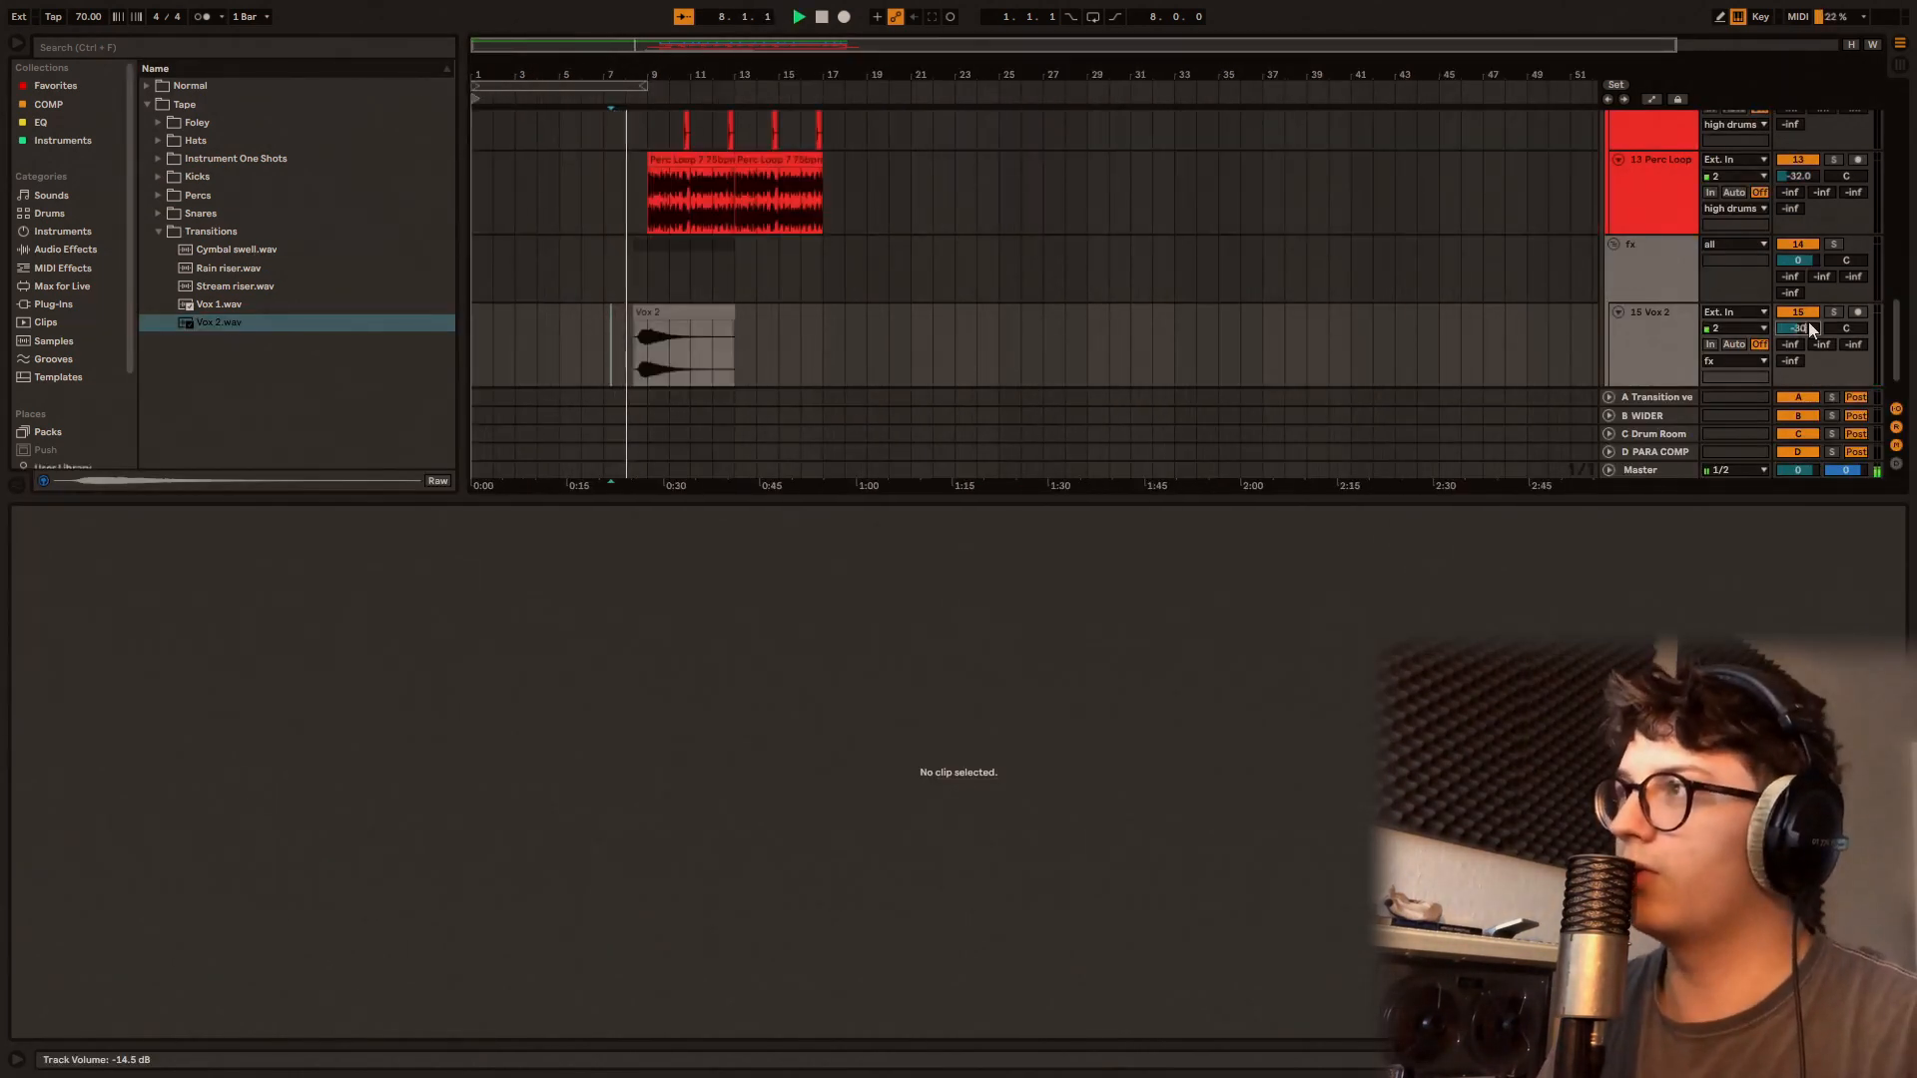
Step: Hide the clip view and place Cymbal swell.wav from the Tape Transitions on a track in the fx group
scroll(759, 250, "up", 1)
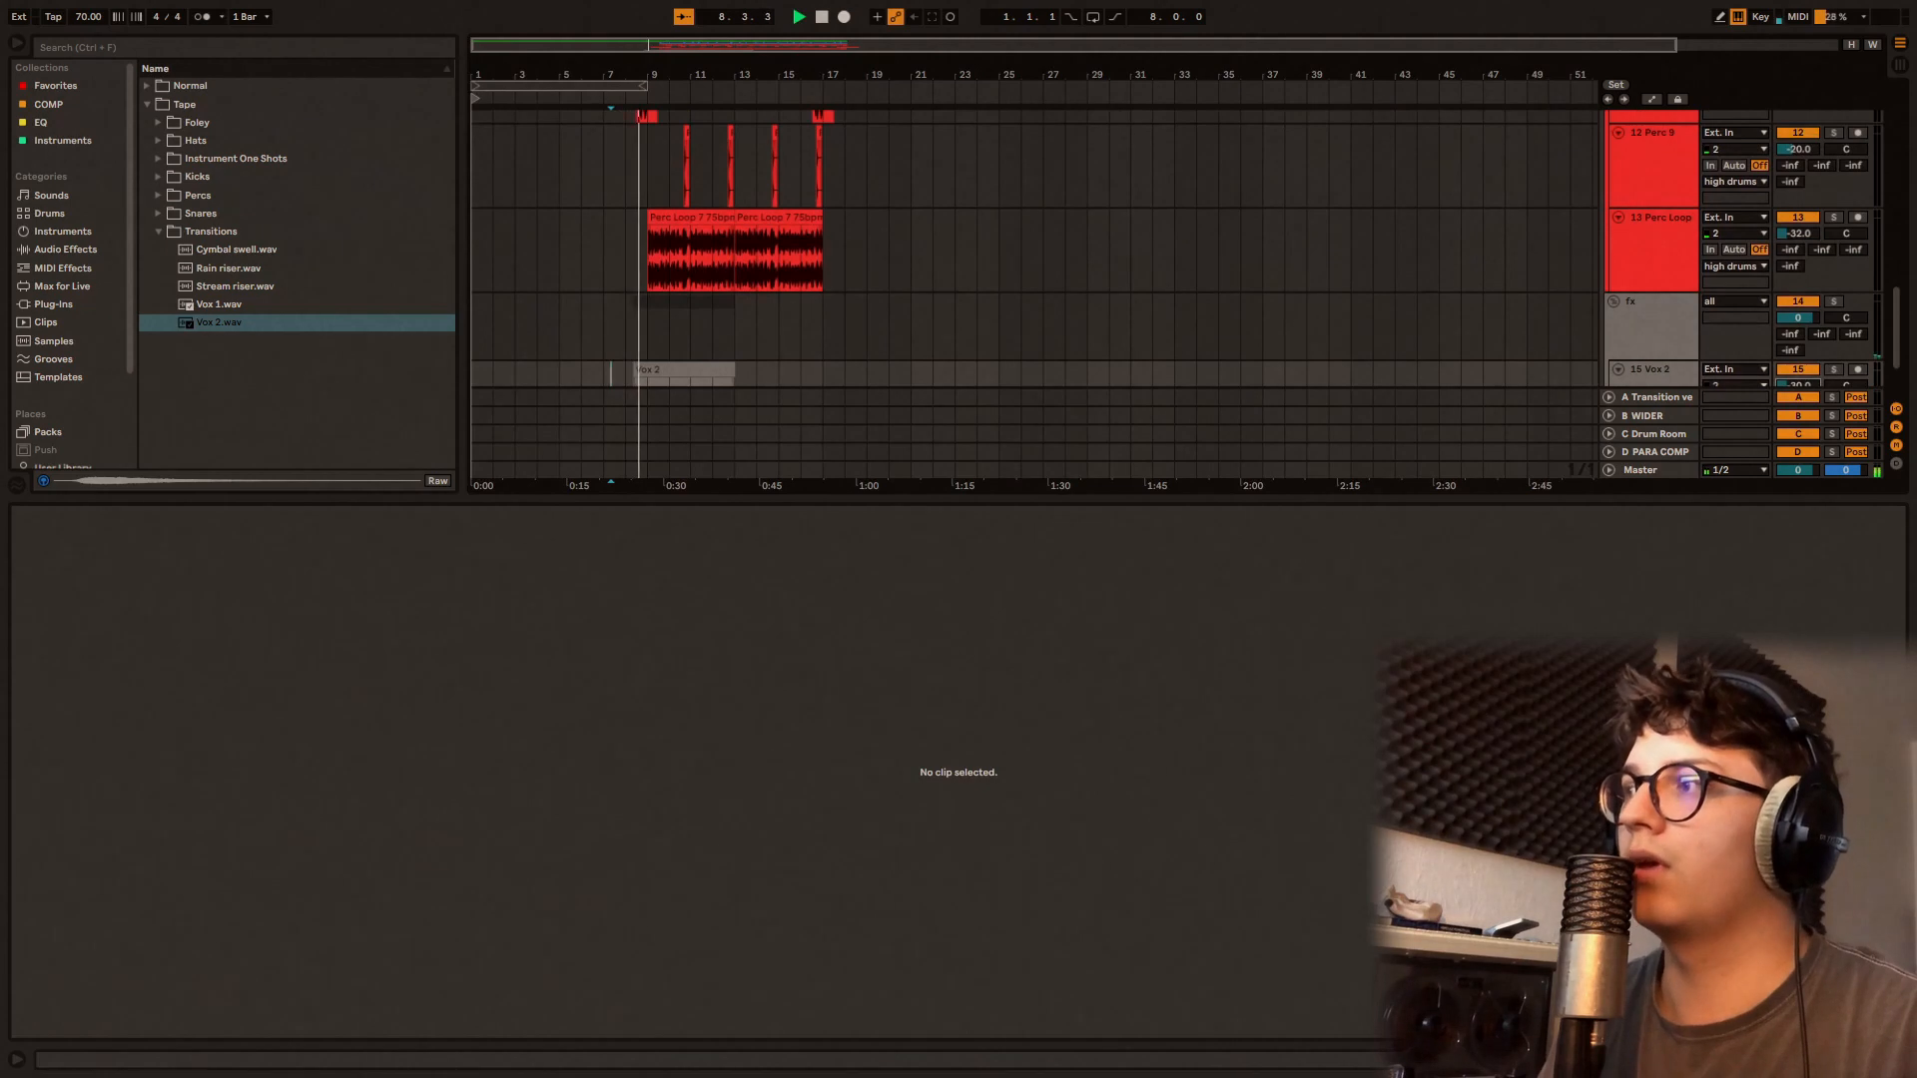
key("ctrl+alt+l")
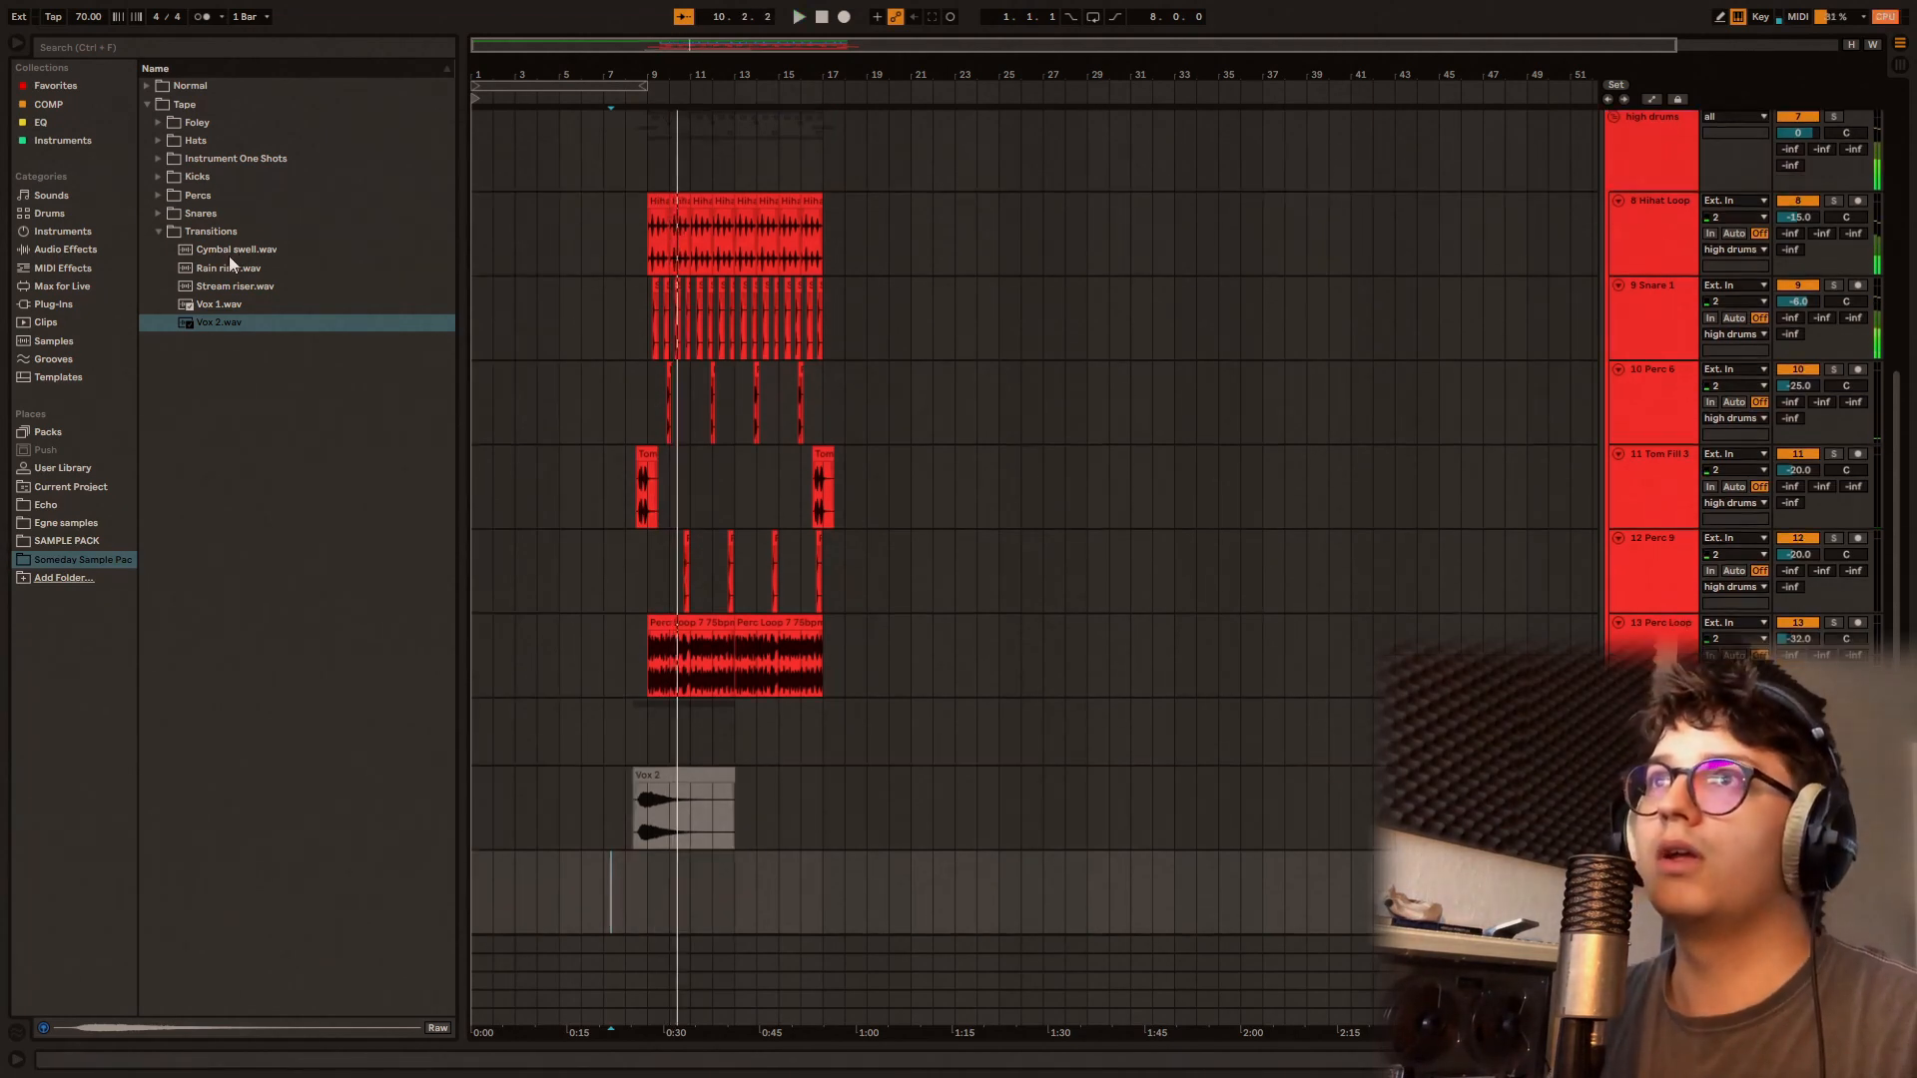
left_click_drag(229, 249, 697, 825)
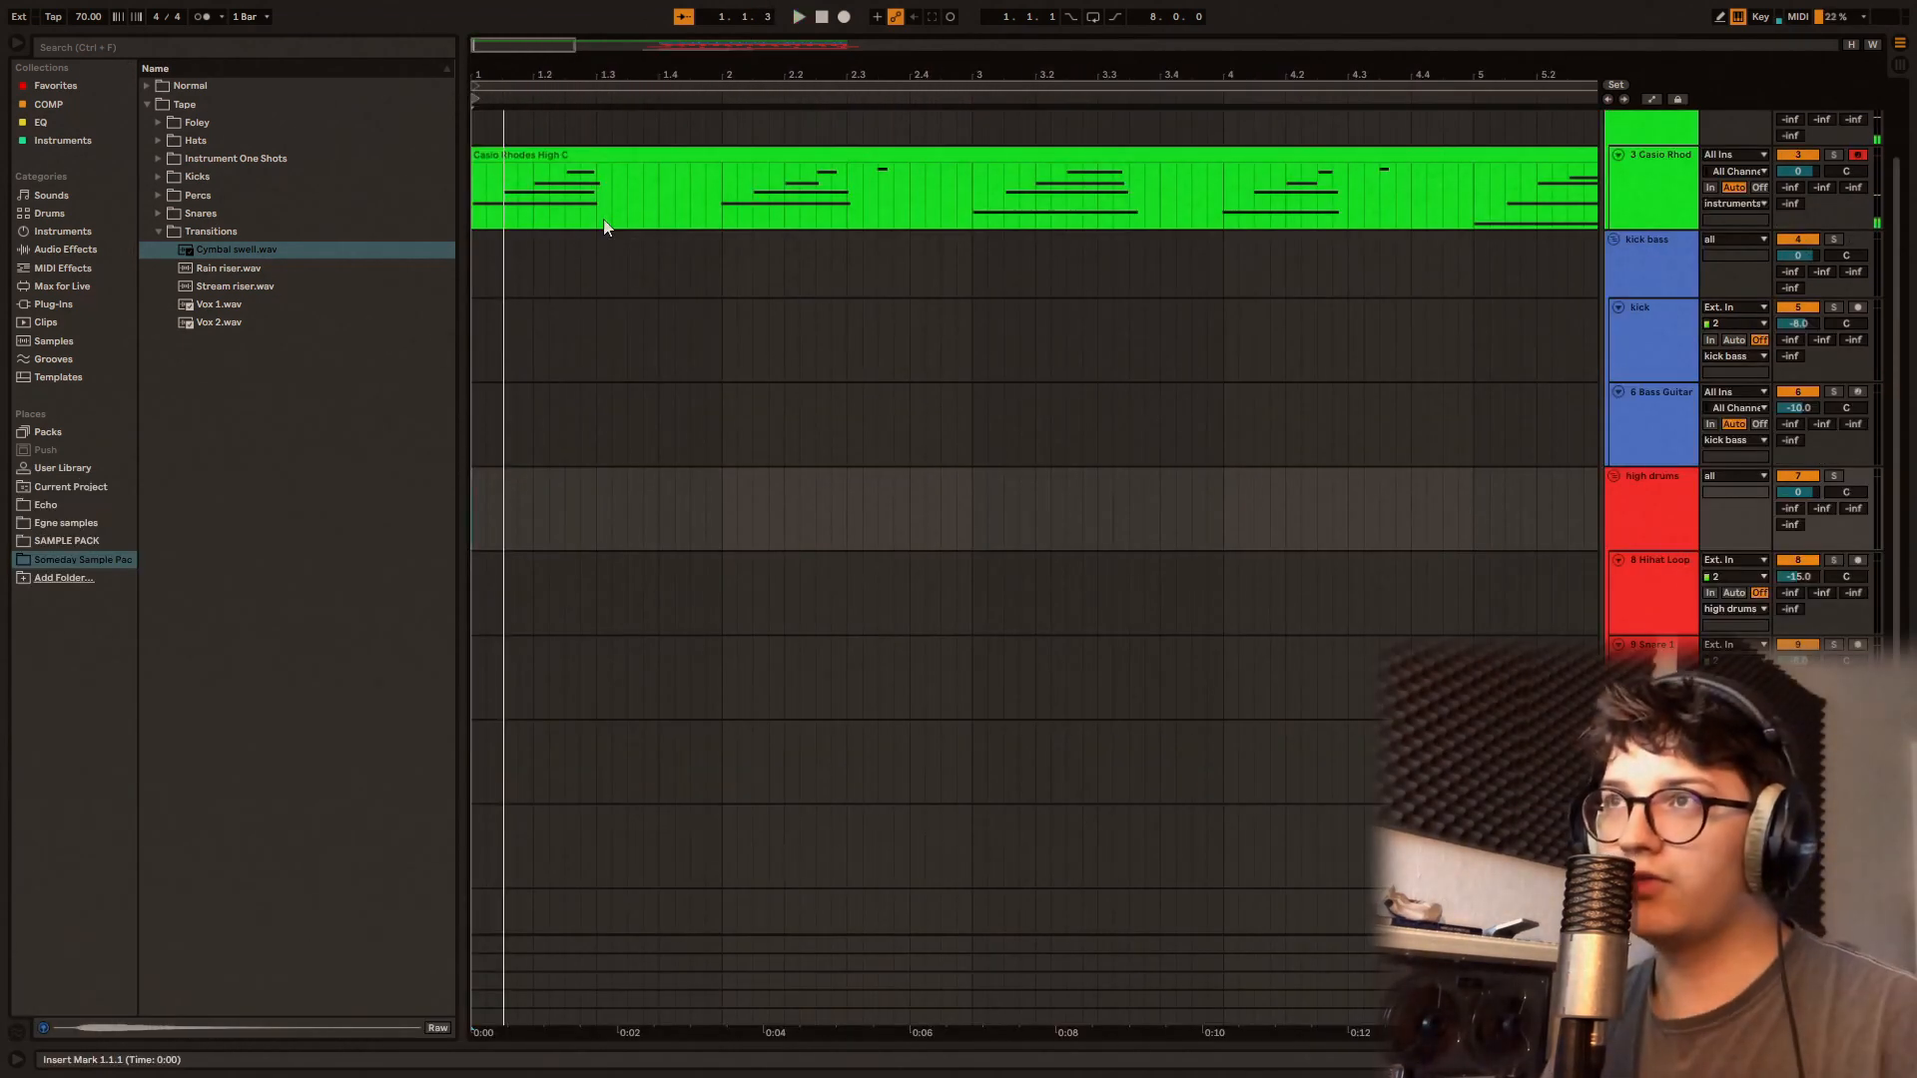
Step: Play the arrangement from bar 1 with the browser narrowed, reviewing the Rhodes intro, the transition into bar 9 and the drum, bass and fx tracks
key("space")
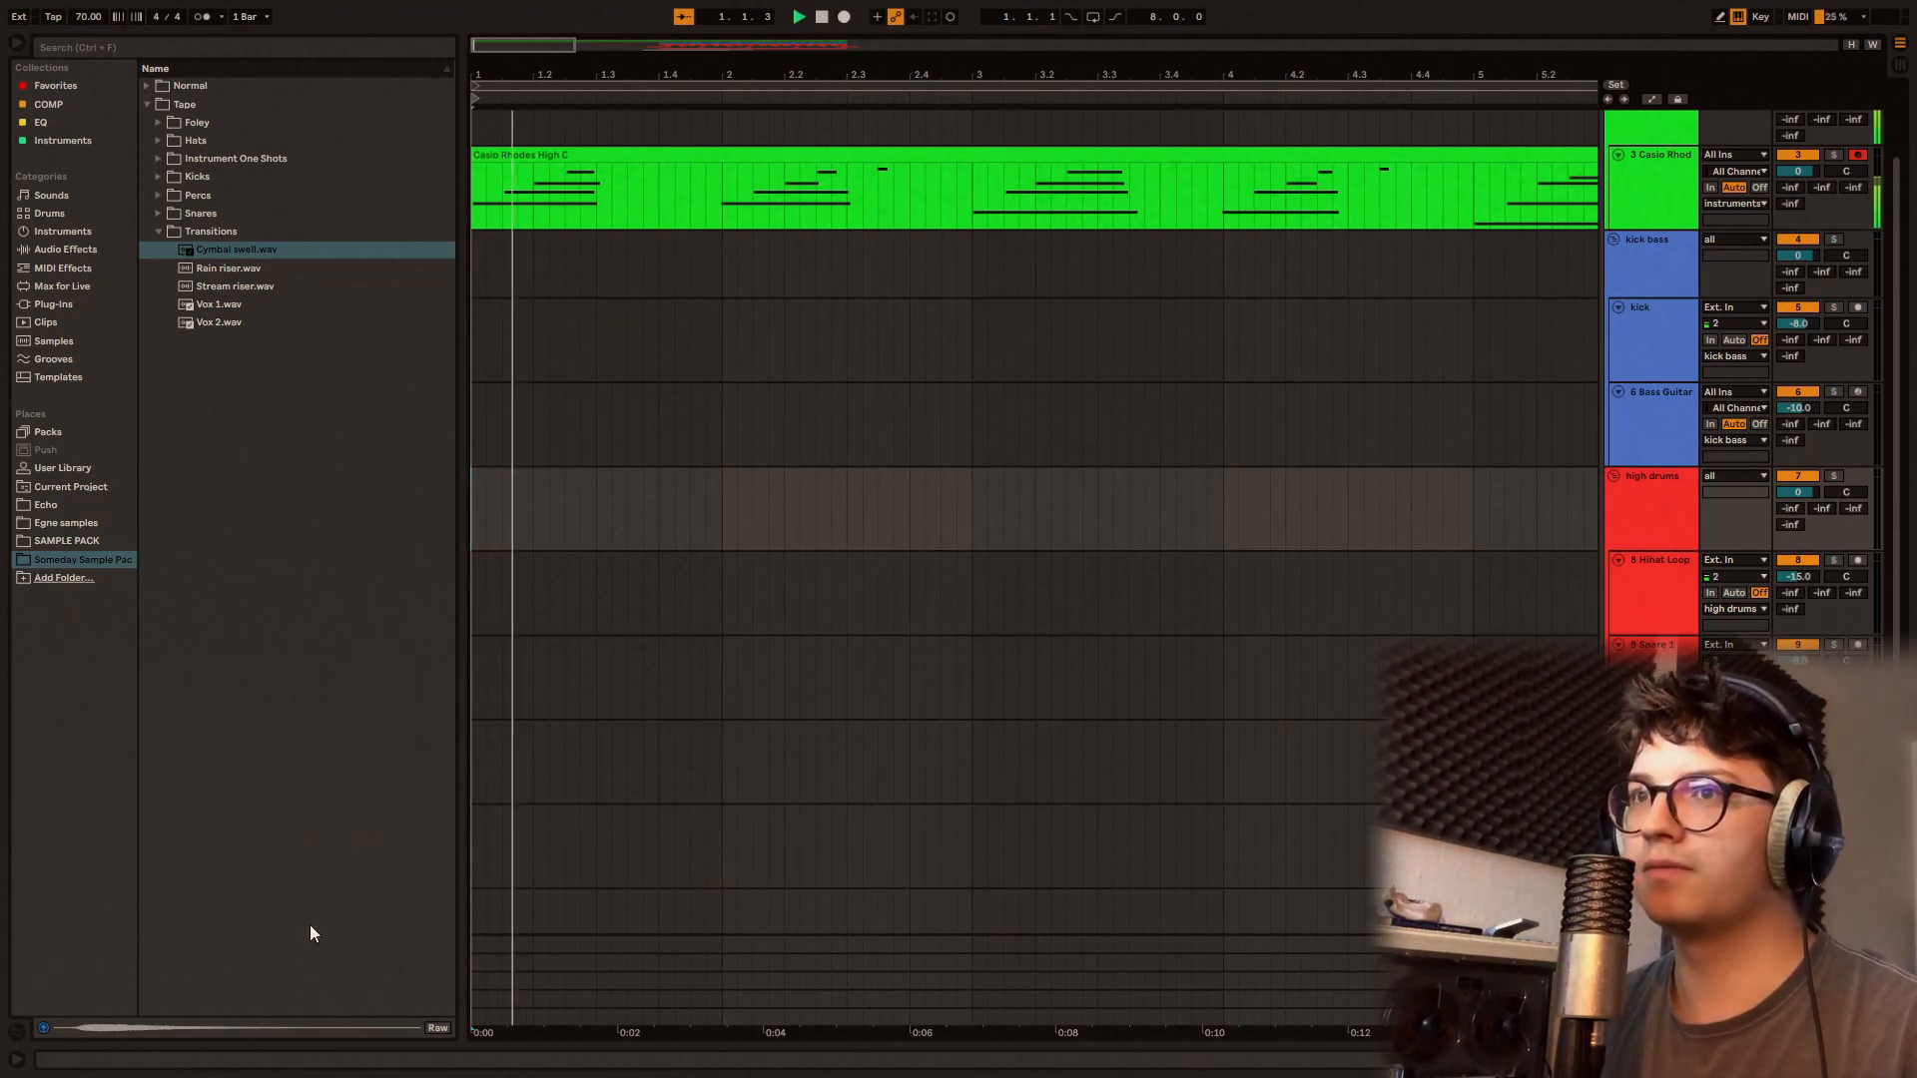
left_click_drag(454, 834, 251, 848)
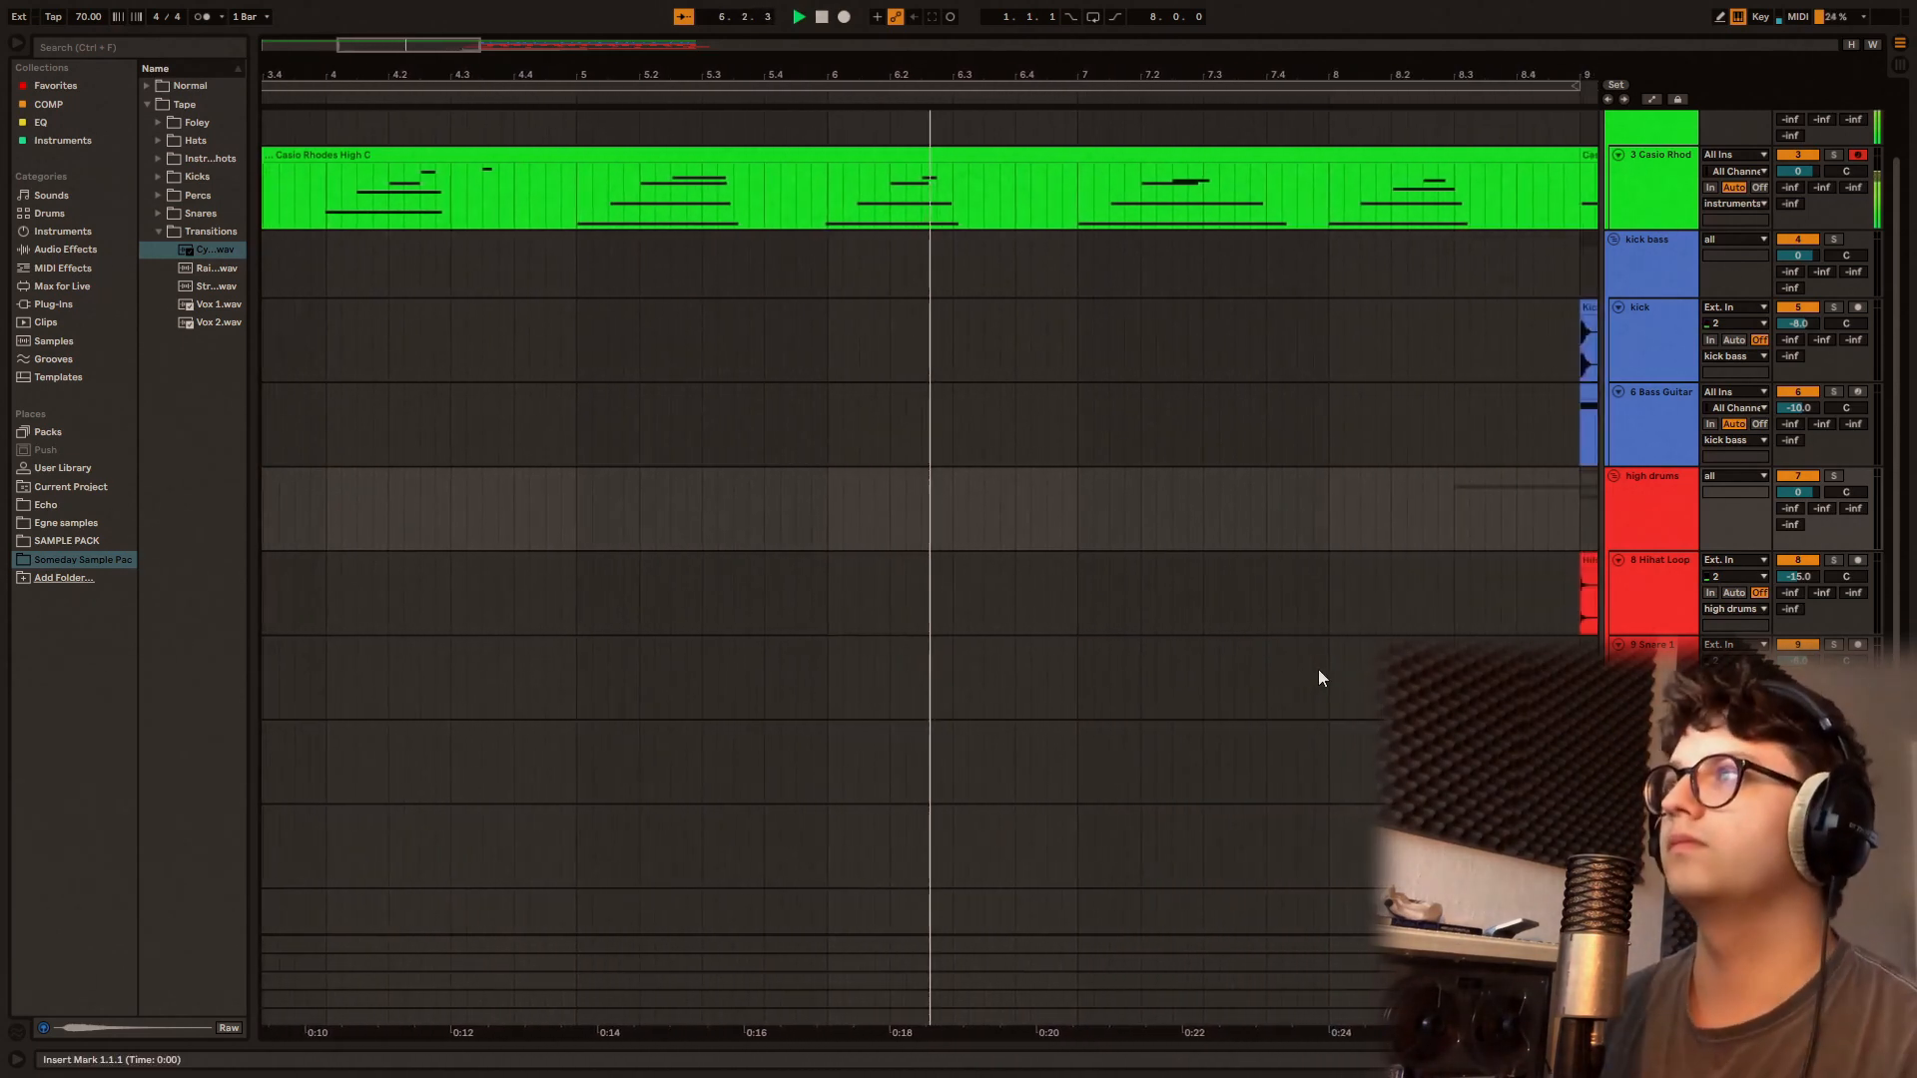
scroll(1321, 671, "down", 1)
scroll(1338, 679, "down", 5)
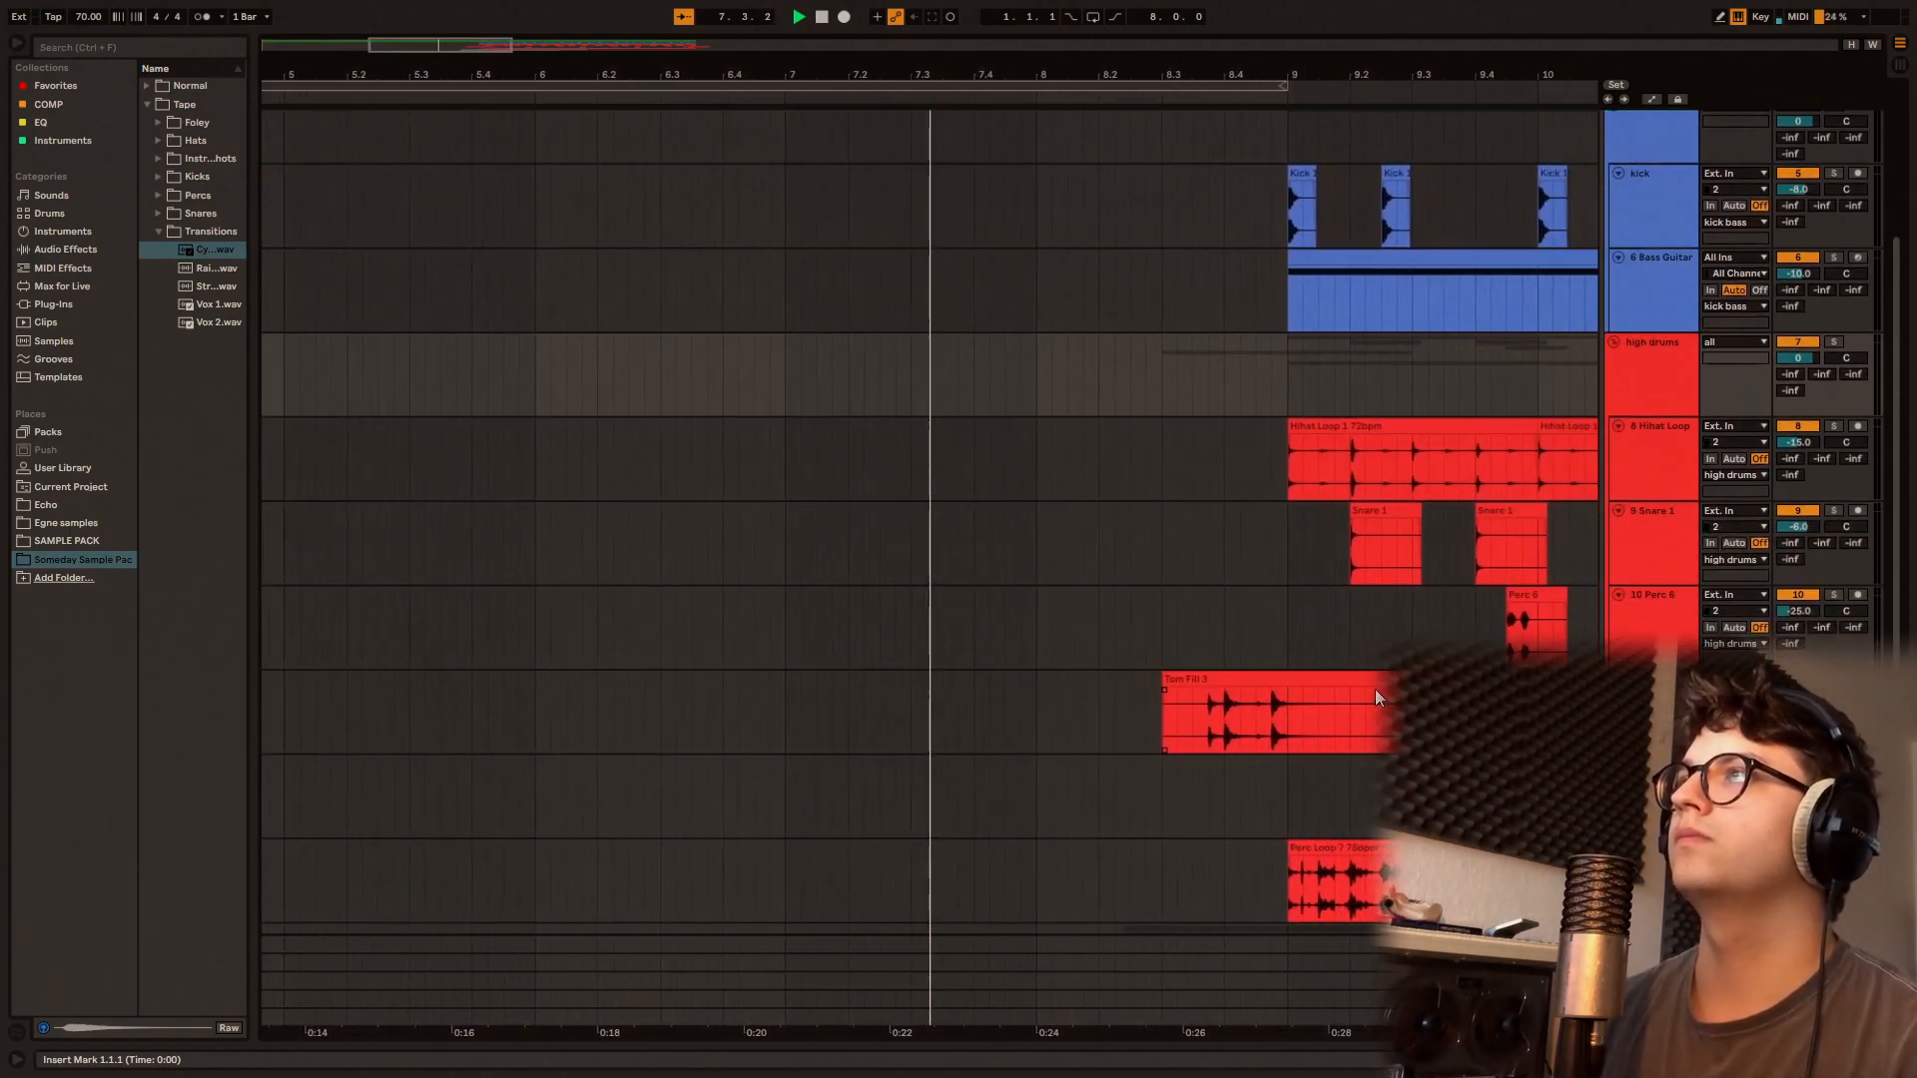
scroll(1375, 689, "up", 4)
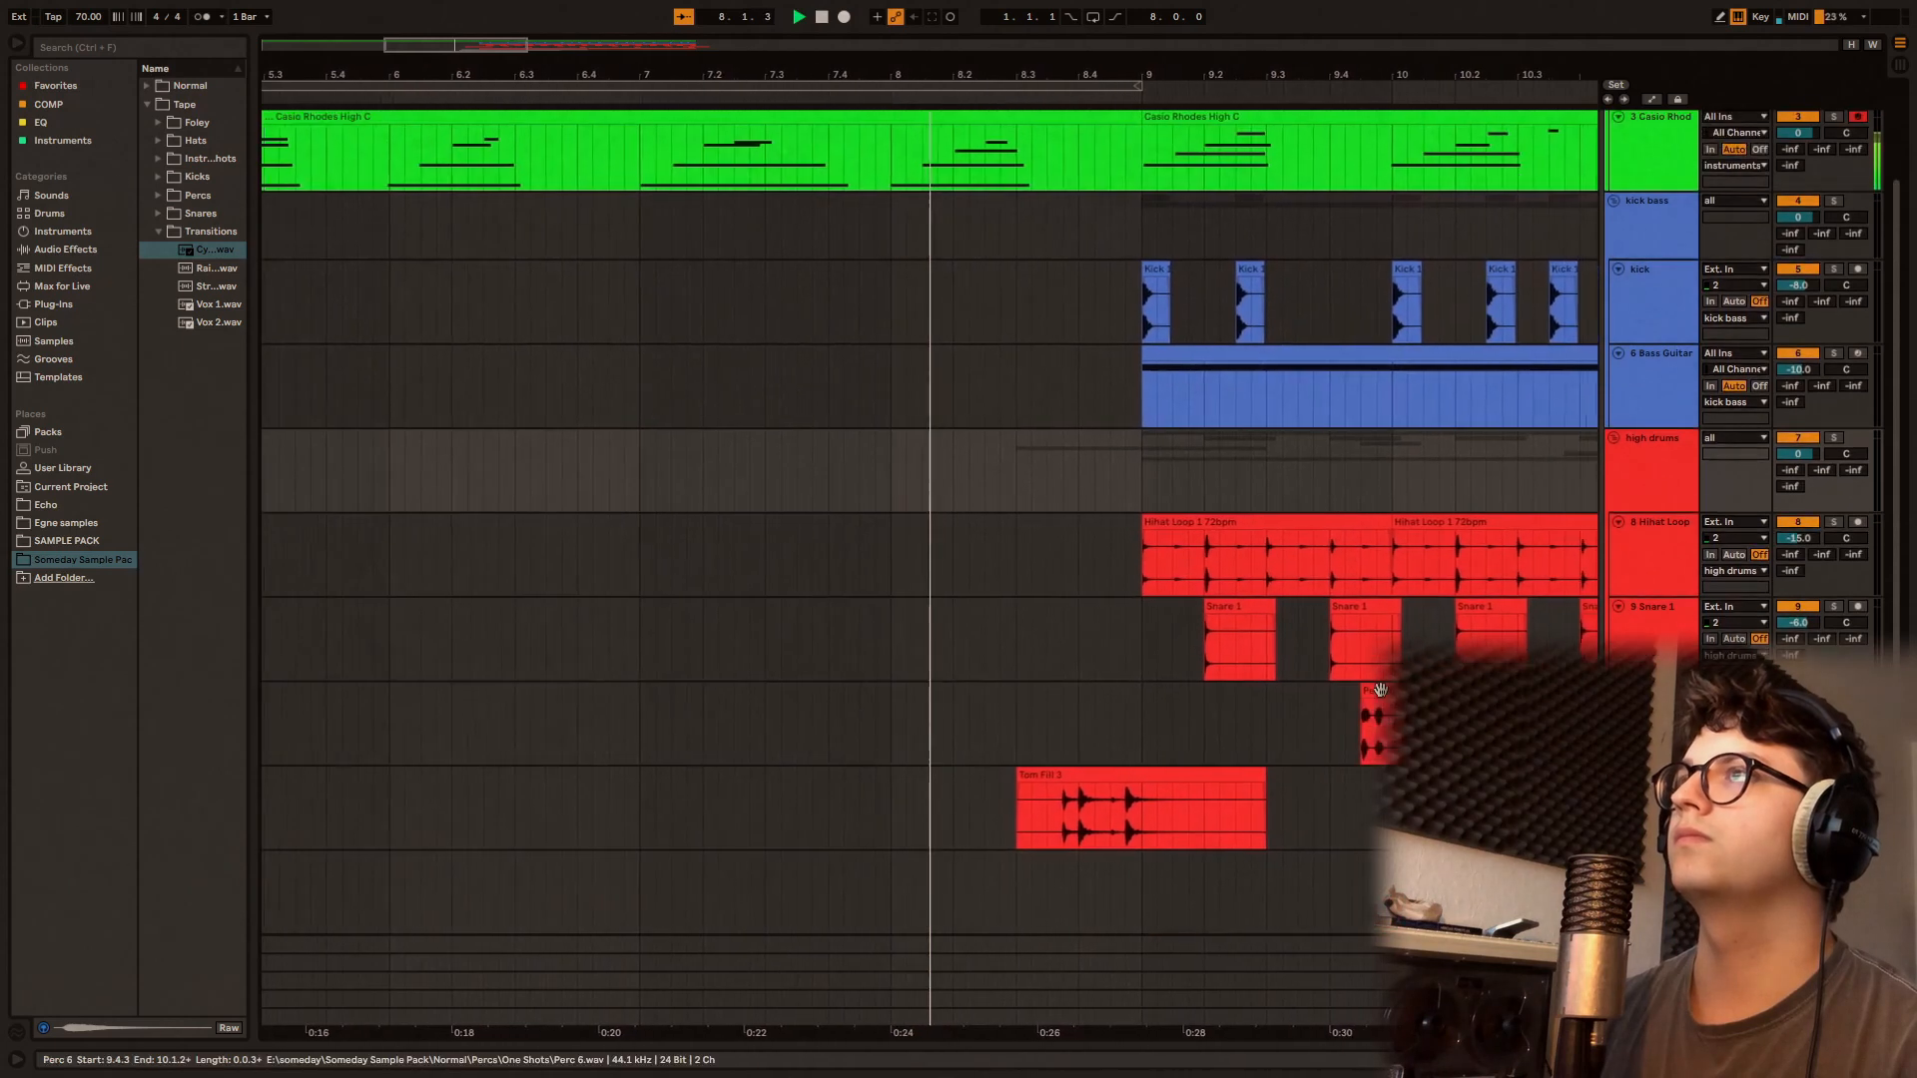
scroll(1381, 691, "down", 4)
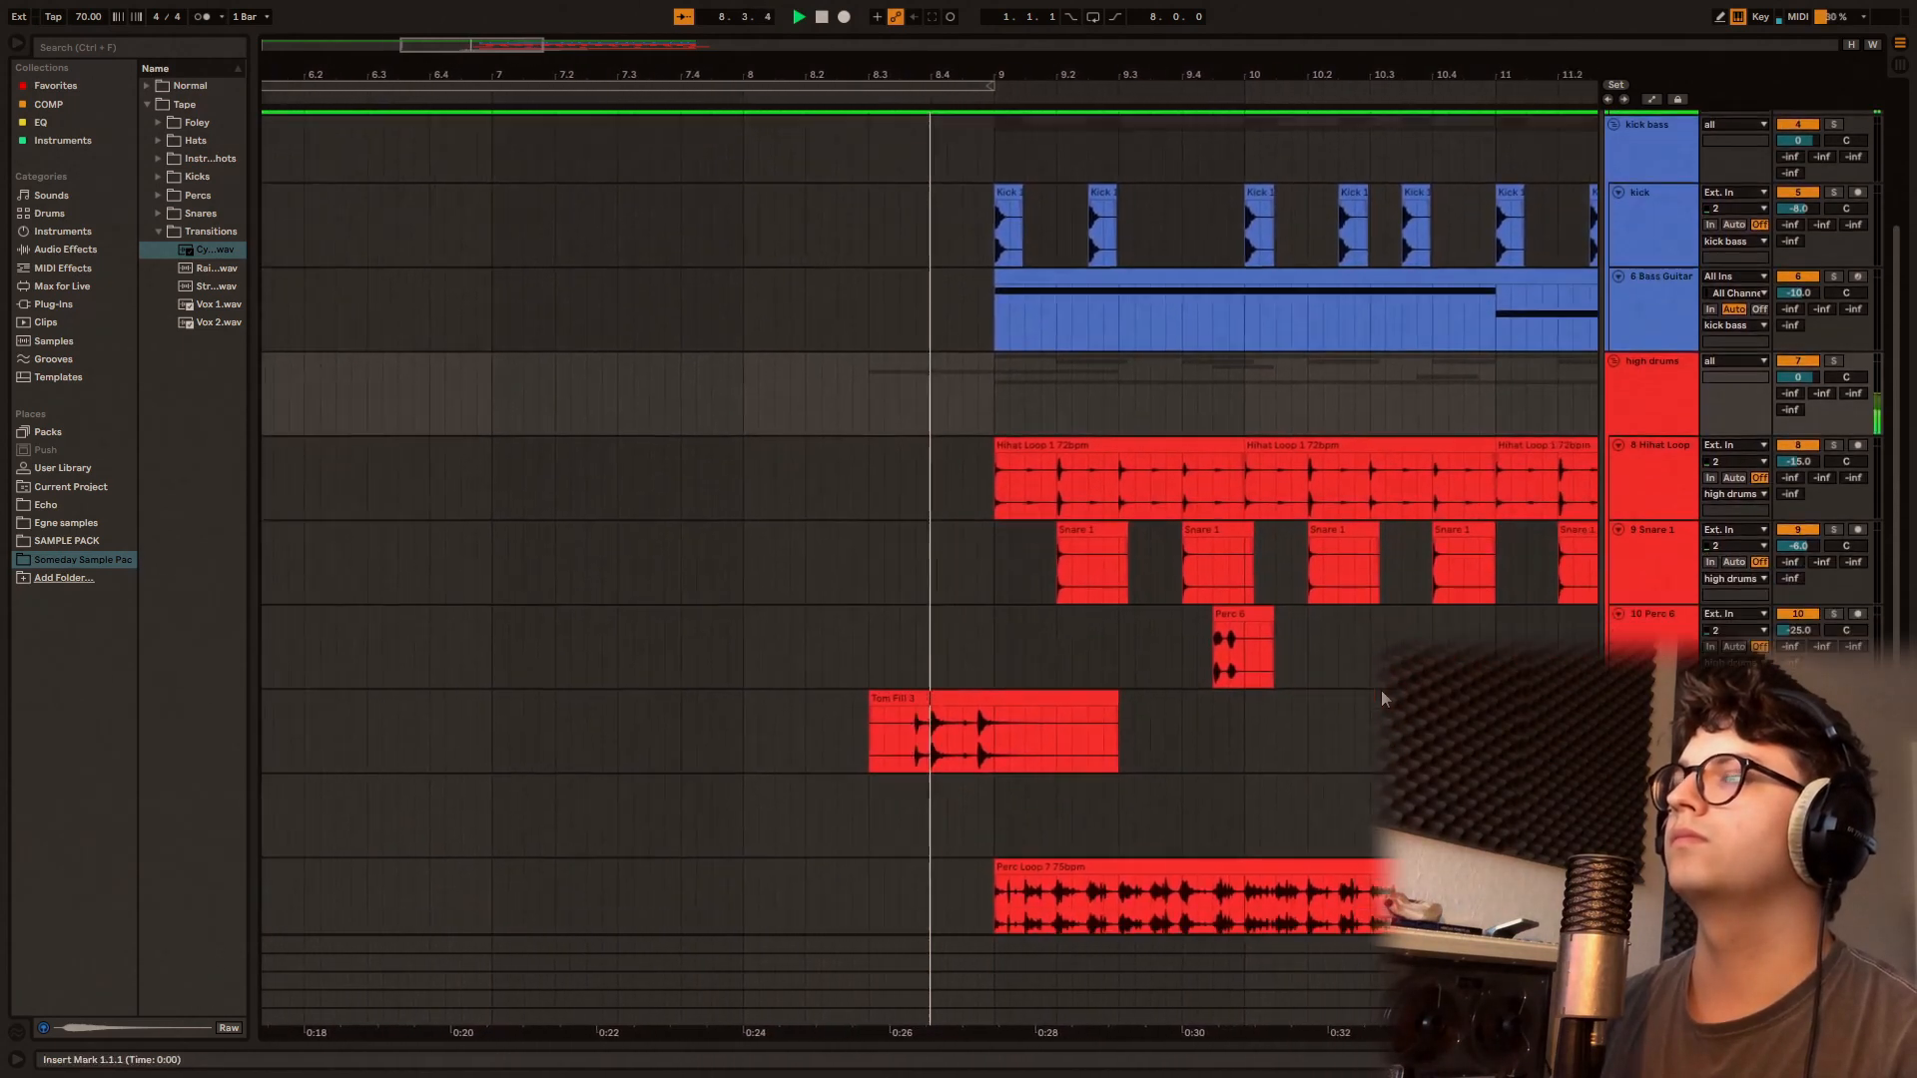
scroll(1384, 697, "down", 2)
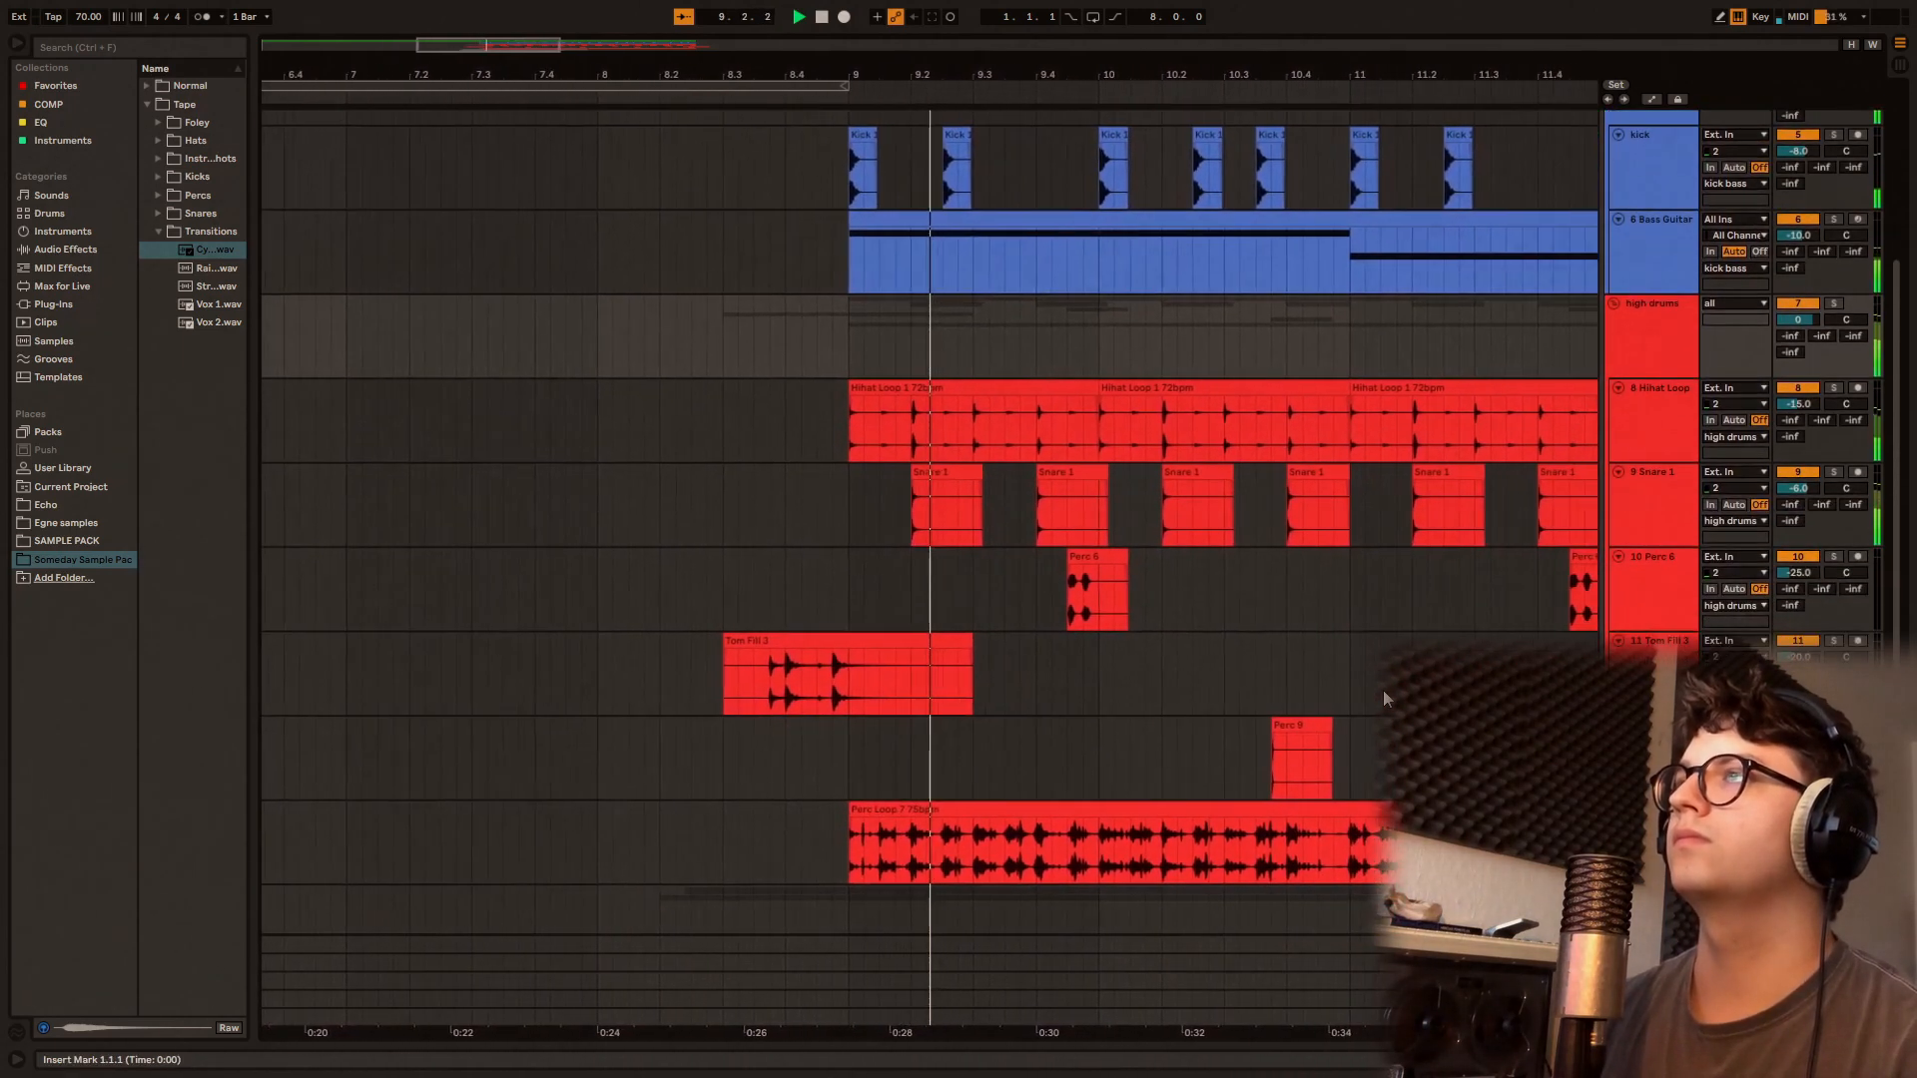
scroll(1386, 697, "down", 2)
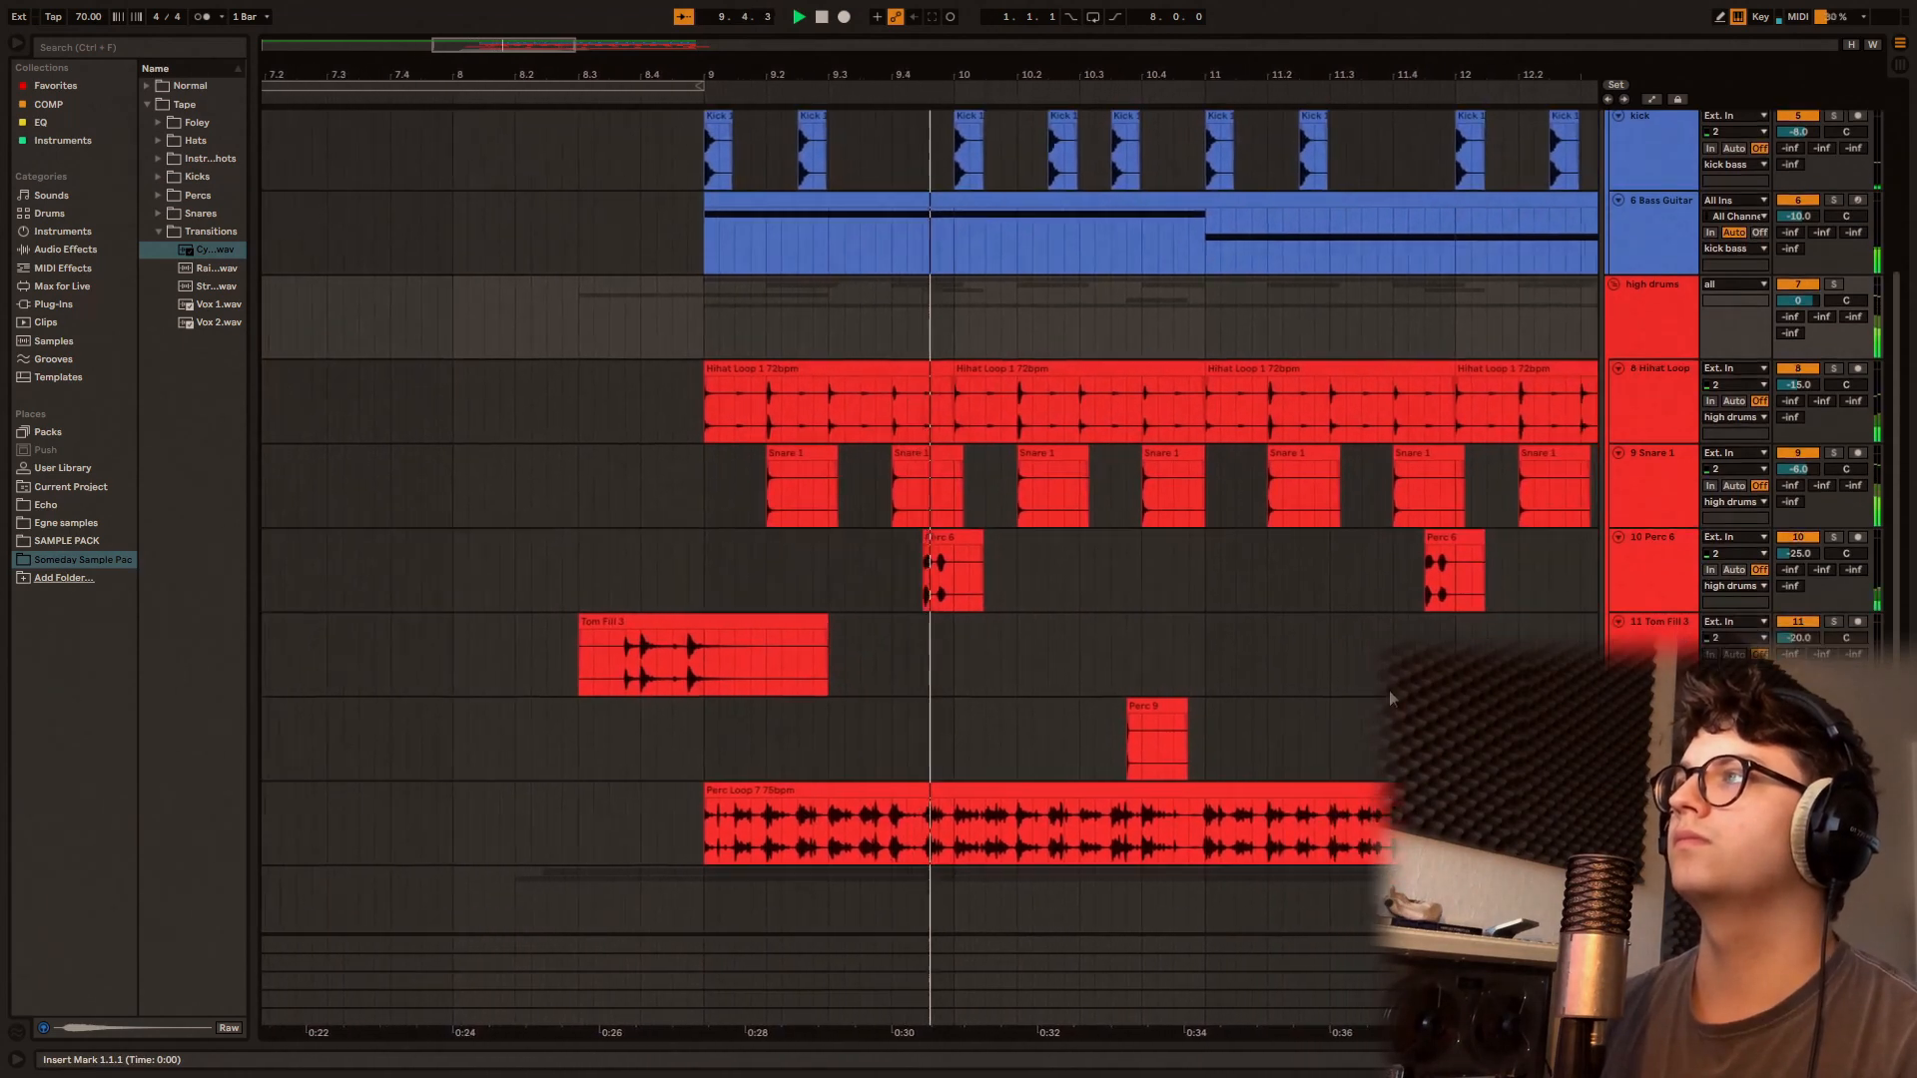
scroll(1388, 691, "down", 4)
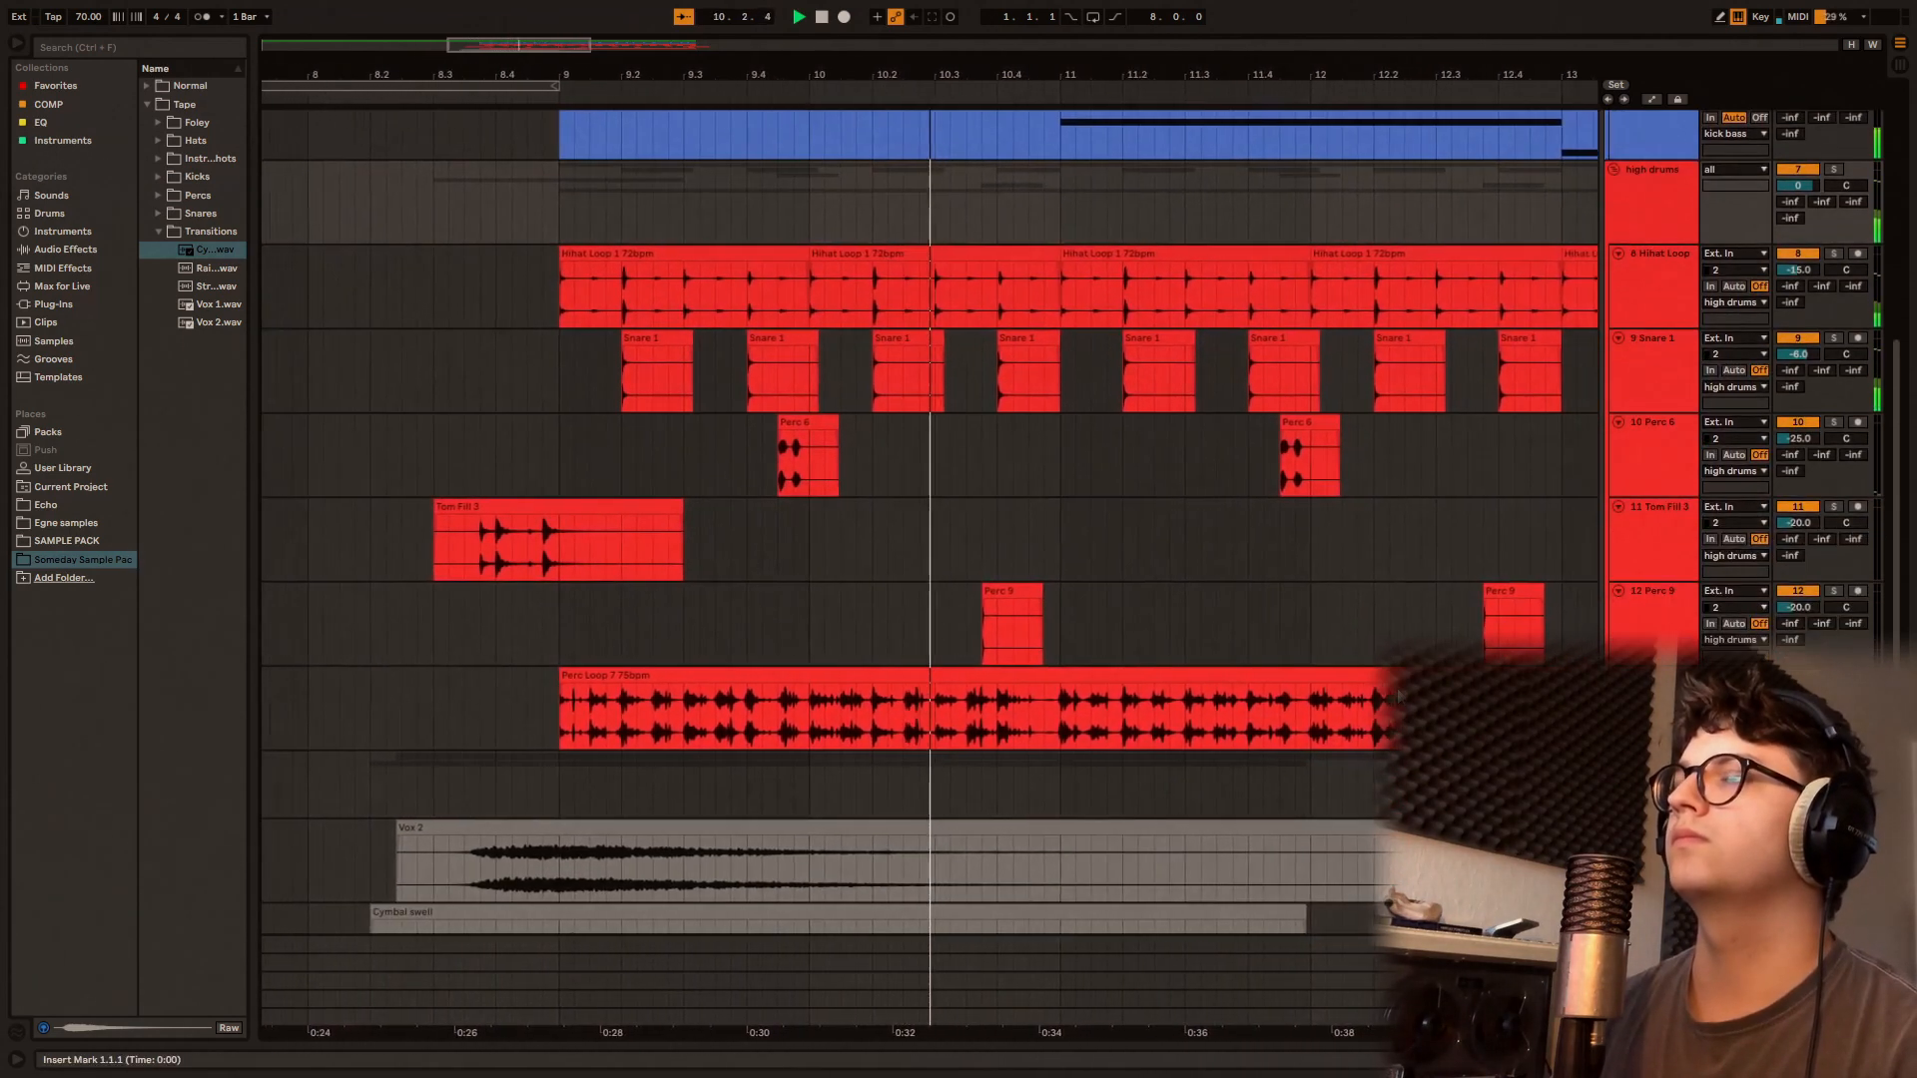
scroll(1396, 697, "down", 2)
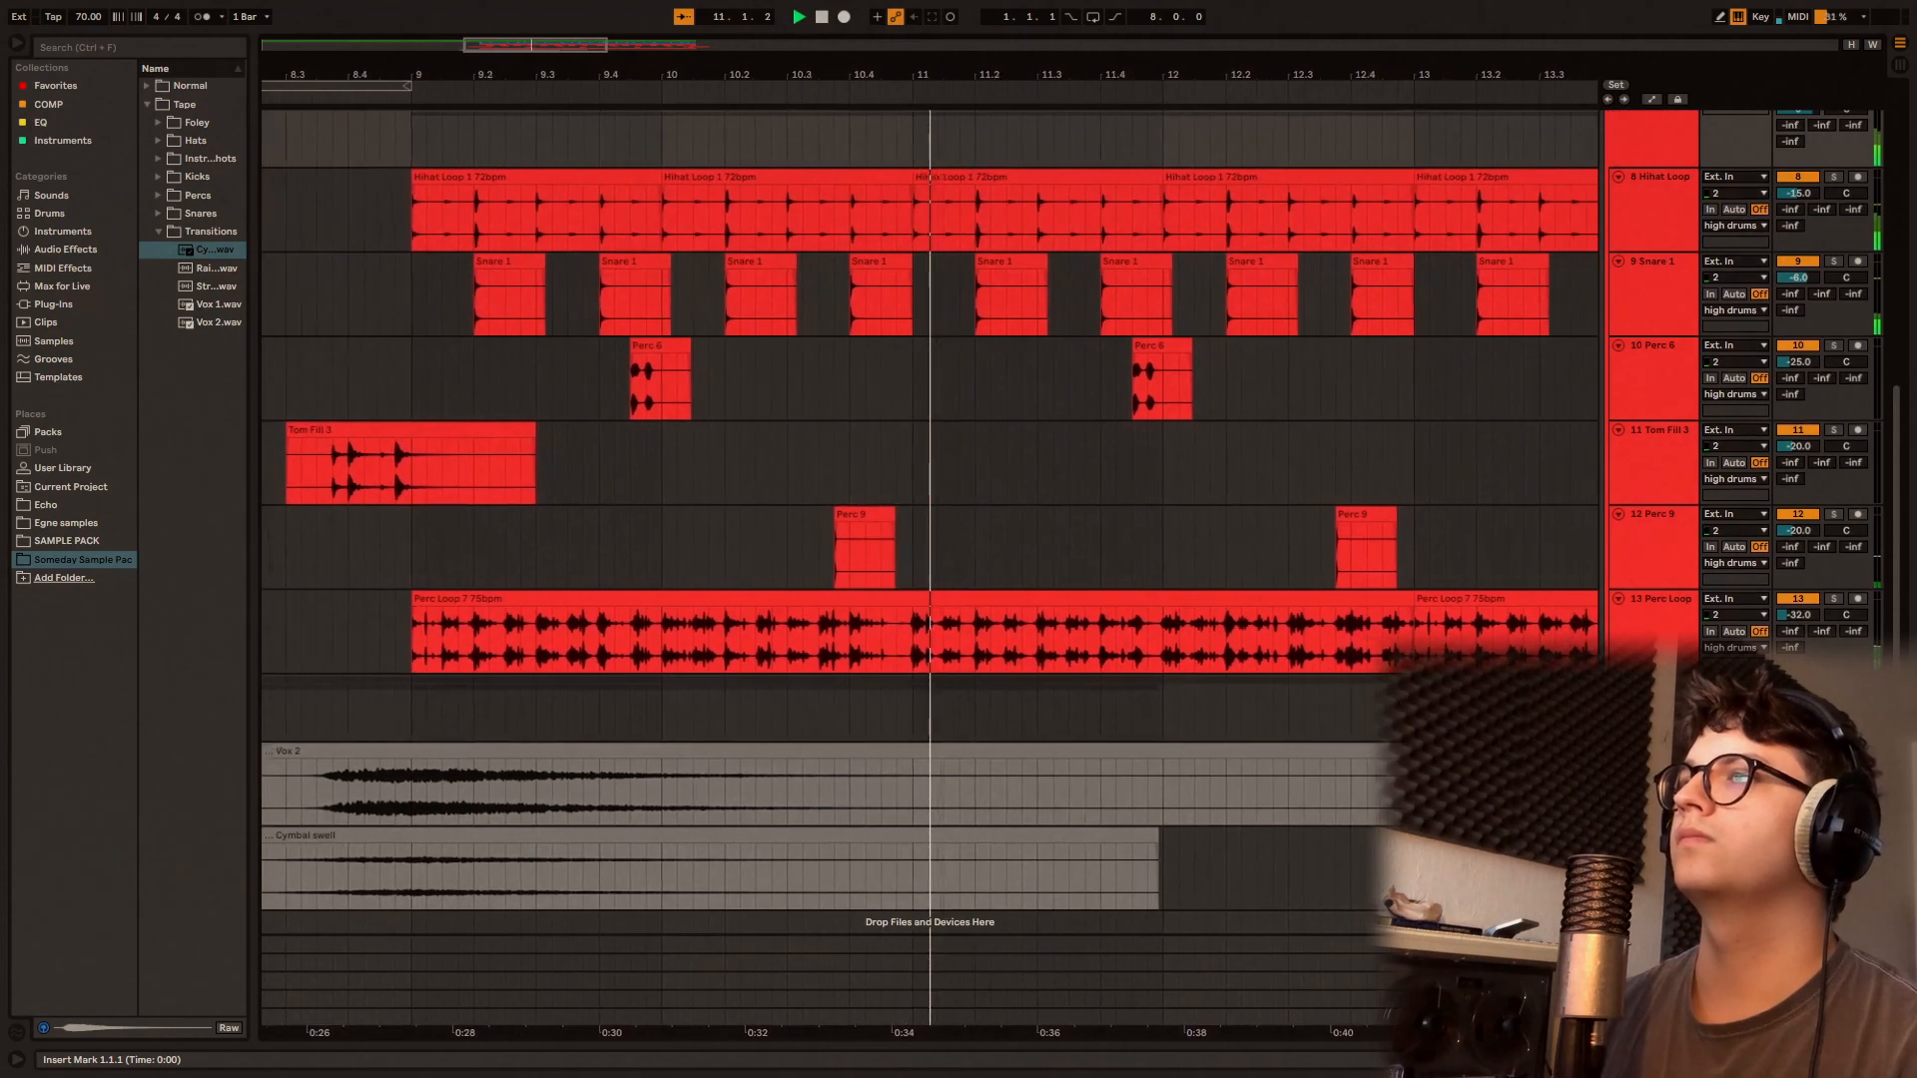
scroll(1396, 697, "up", 4)
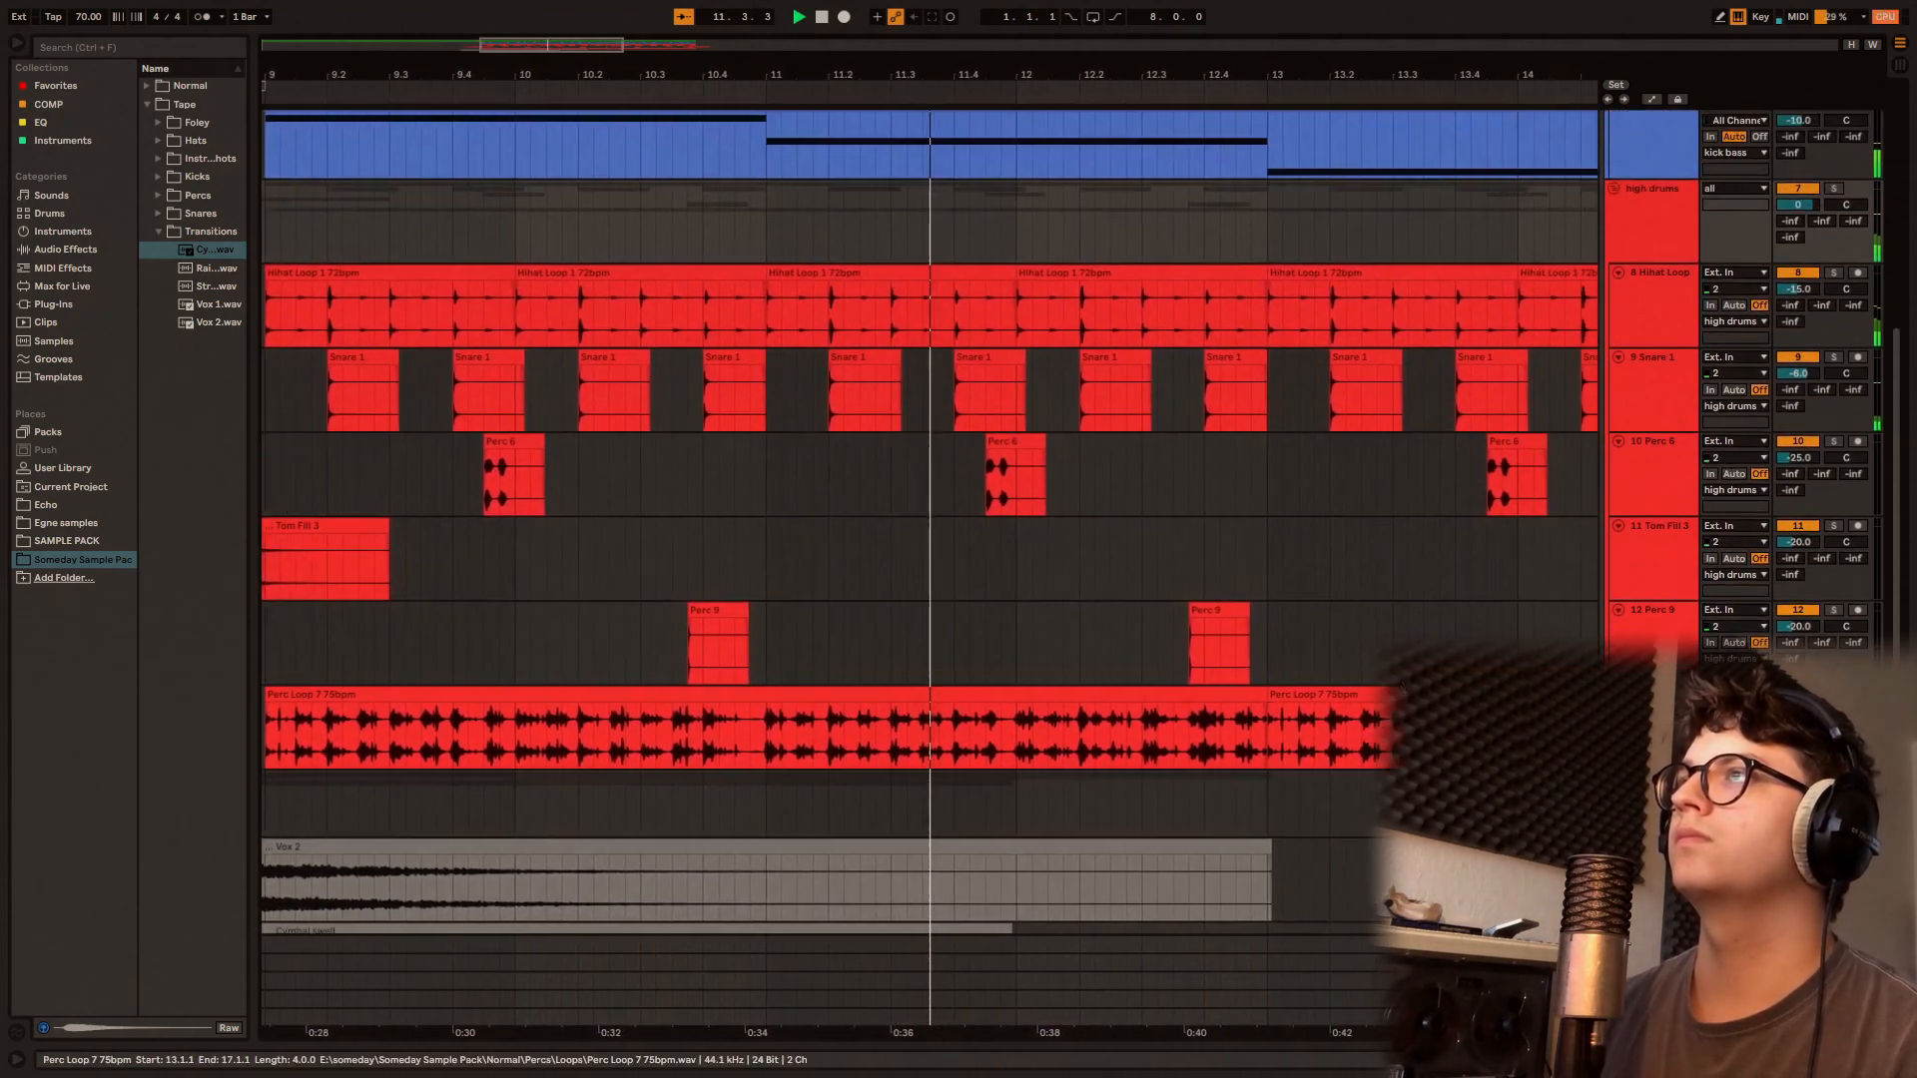
scroll(1396, 697, "up", 5)
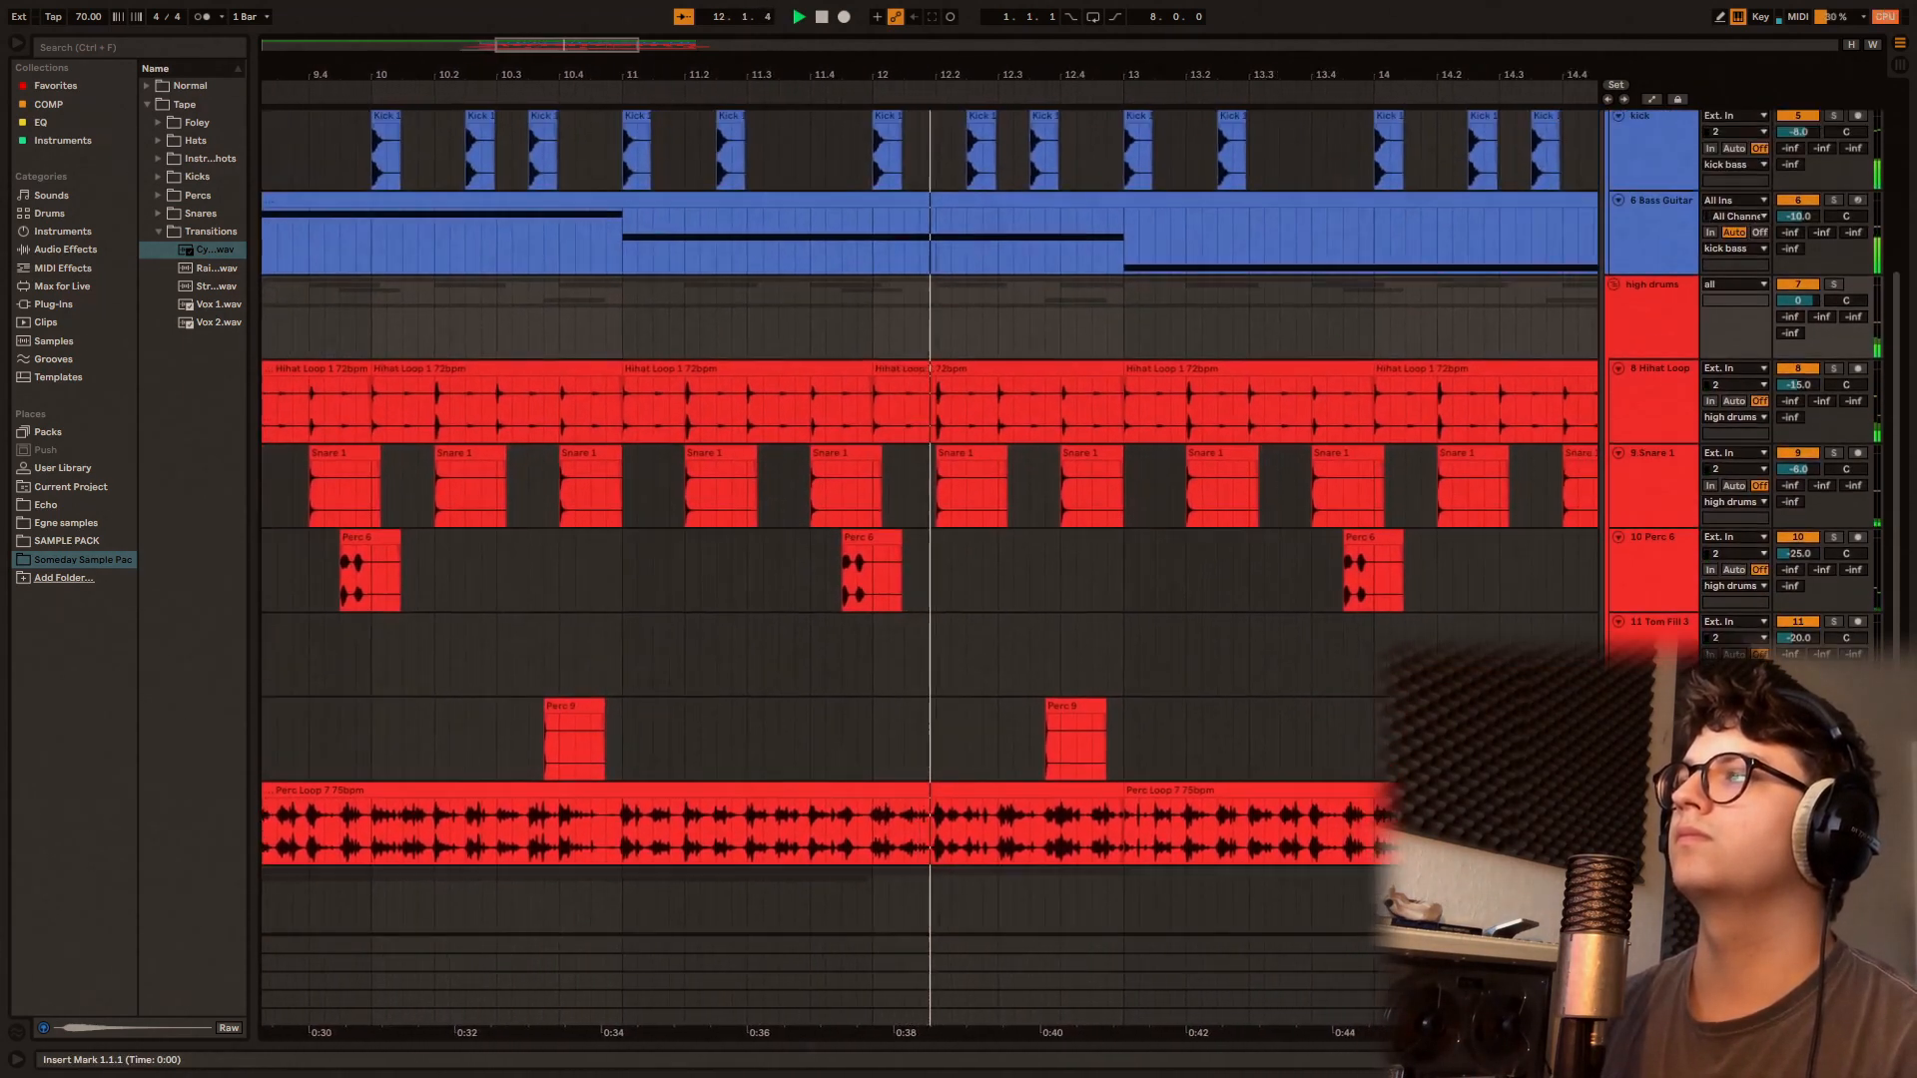
scroll(1396, 697, "up", 6)
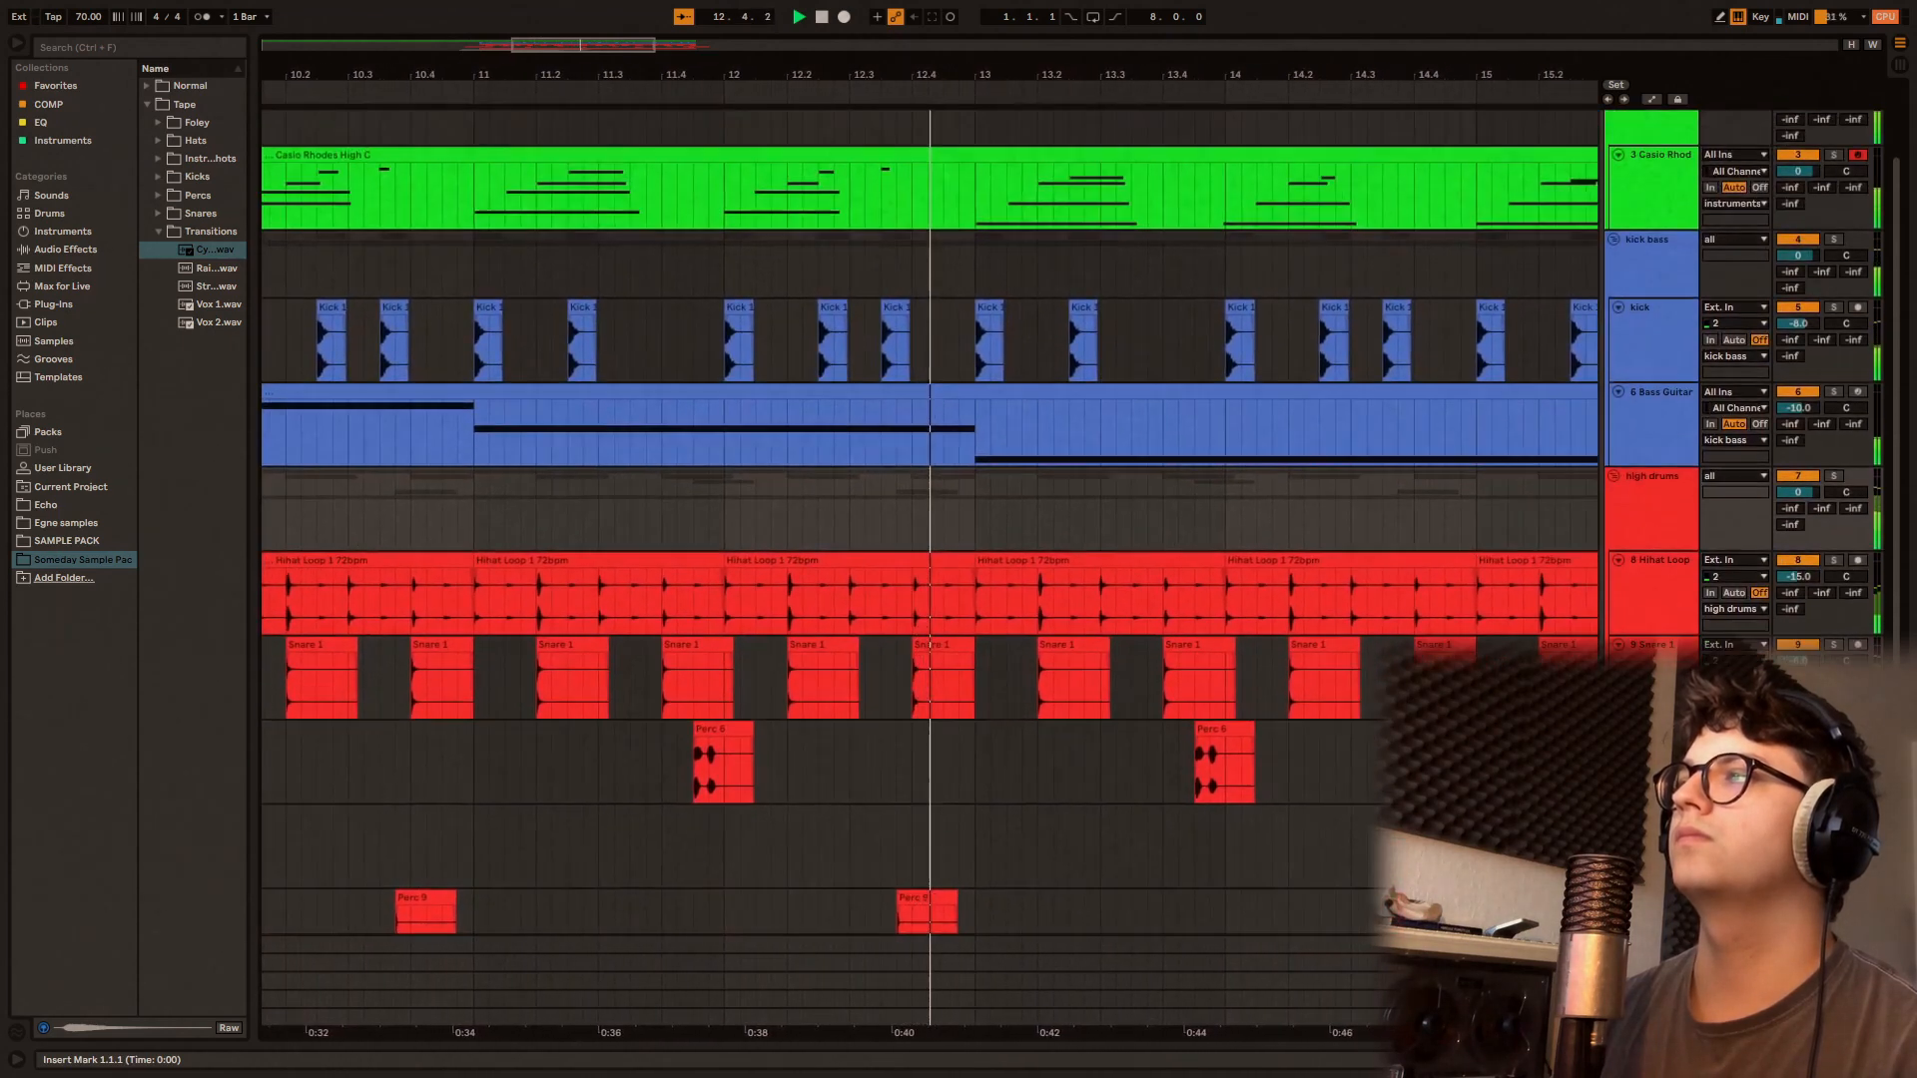
scroll(1396, 697, "up", 4)
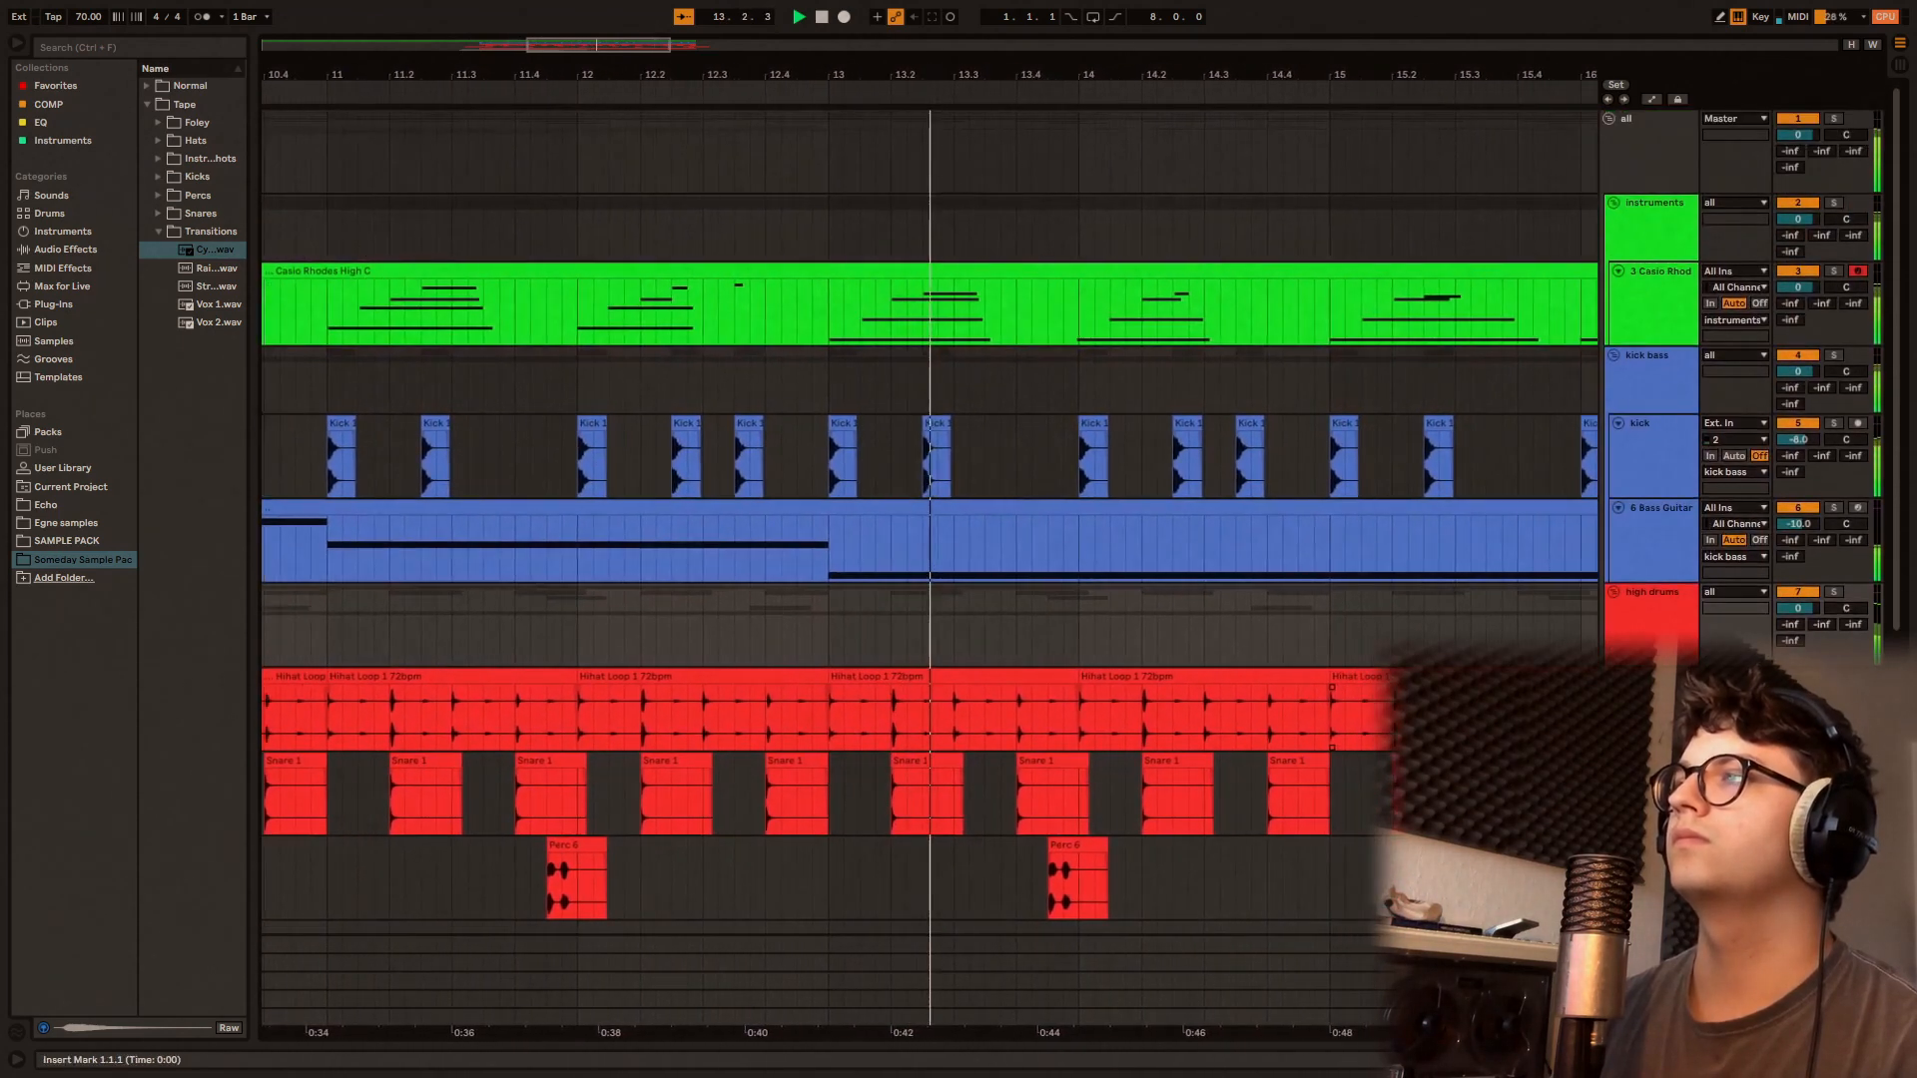